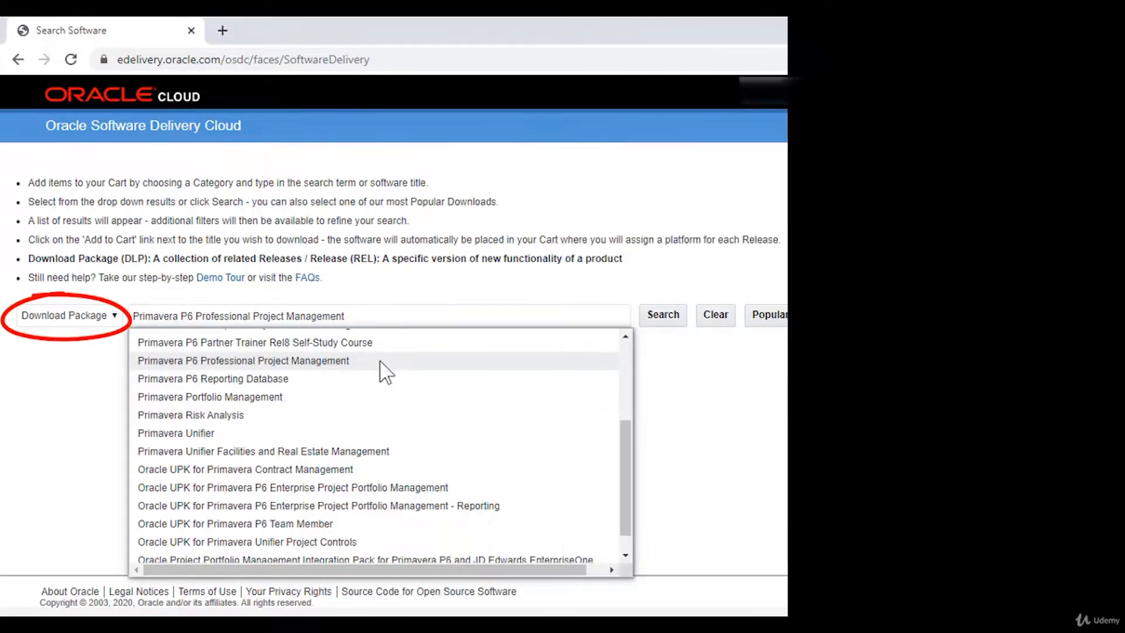
# Step: Pick the Primavera P6 Professional Project Management suggestion and add release 19.12.0.0.0 to the cart
pyautogui.click(382, 370)
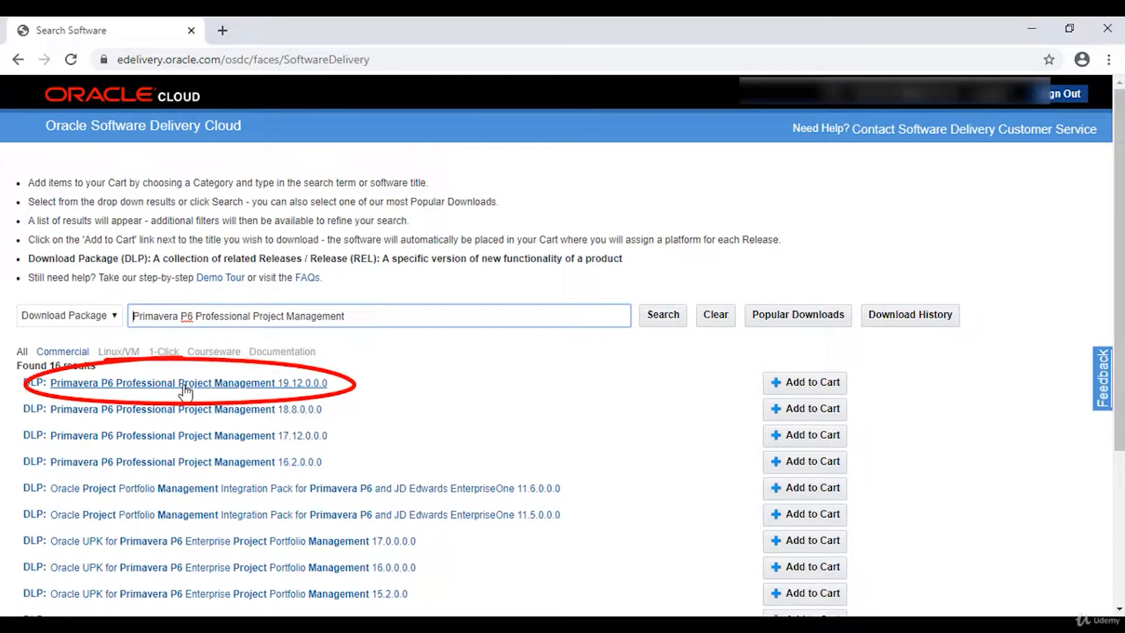
pyautogui.click(800, 384)
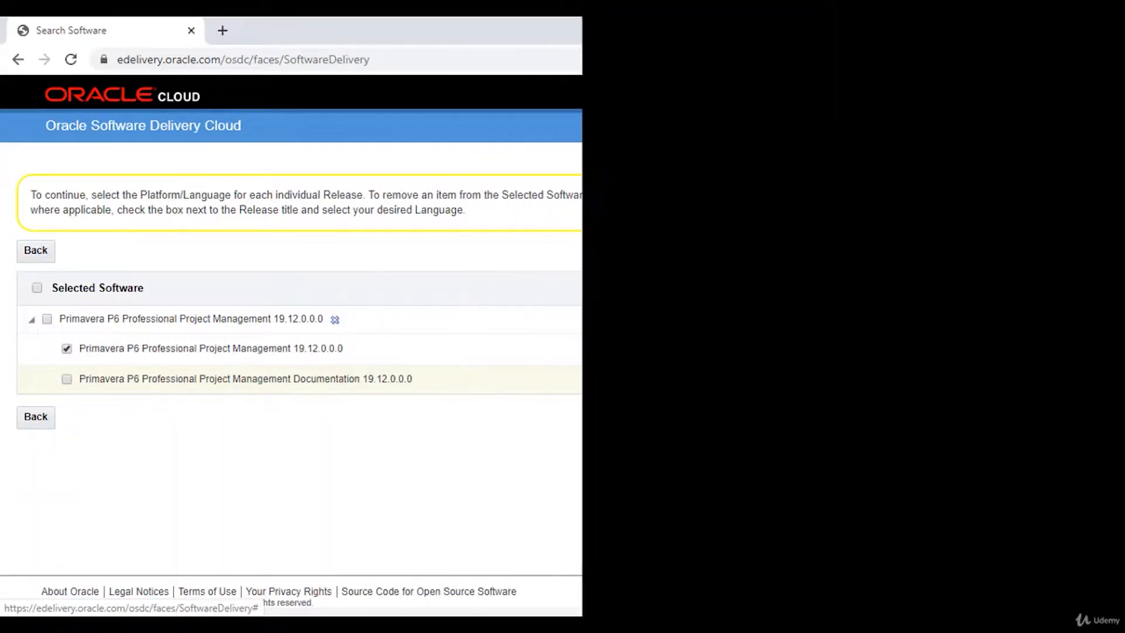
# Step: Accept the Oracle license terms and continue to the V984412-01.zip download files
pyautogui.click(1079, 417)
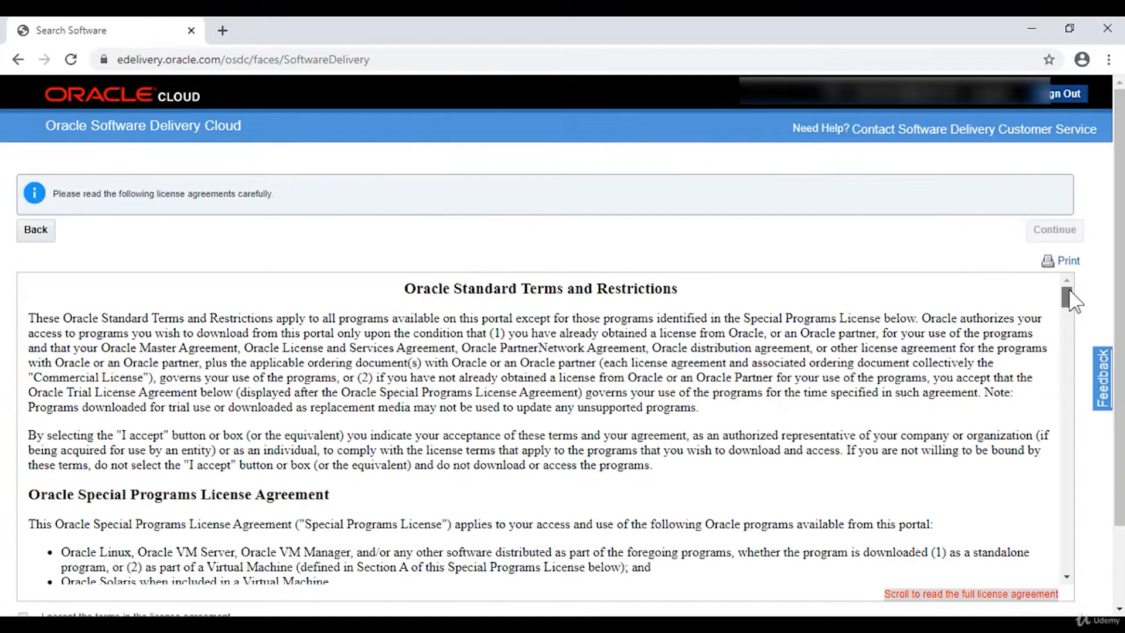
pyautogui.scroll(-15, 1072, 310)
pyautogui.click(23, 521)
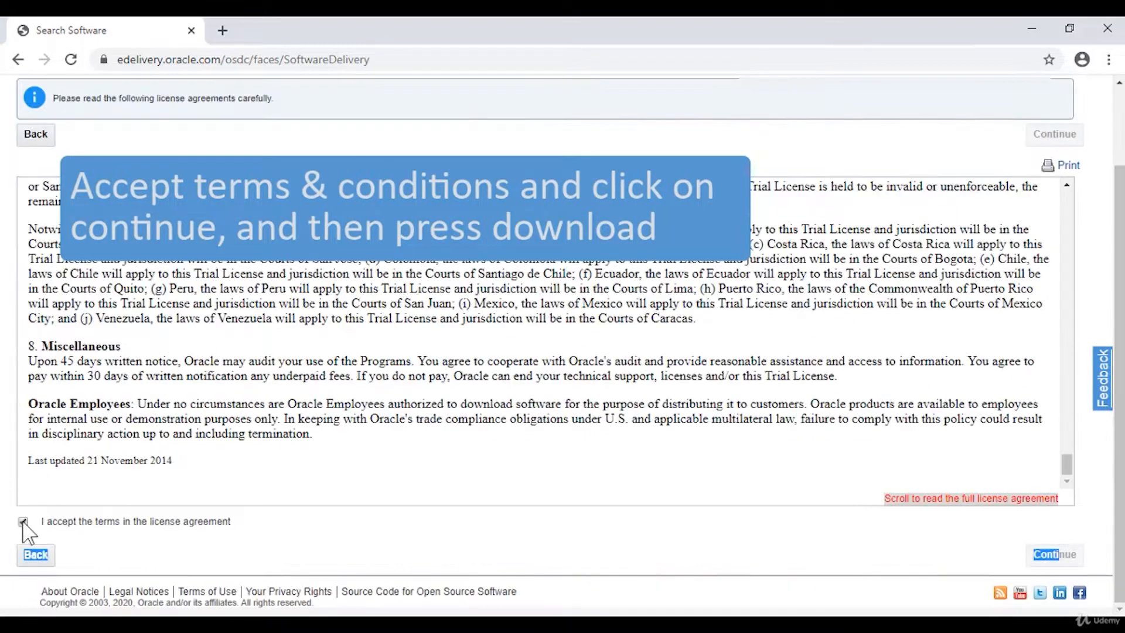
pyautogui.click(1052, 558)
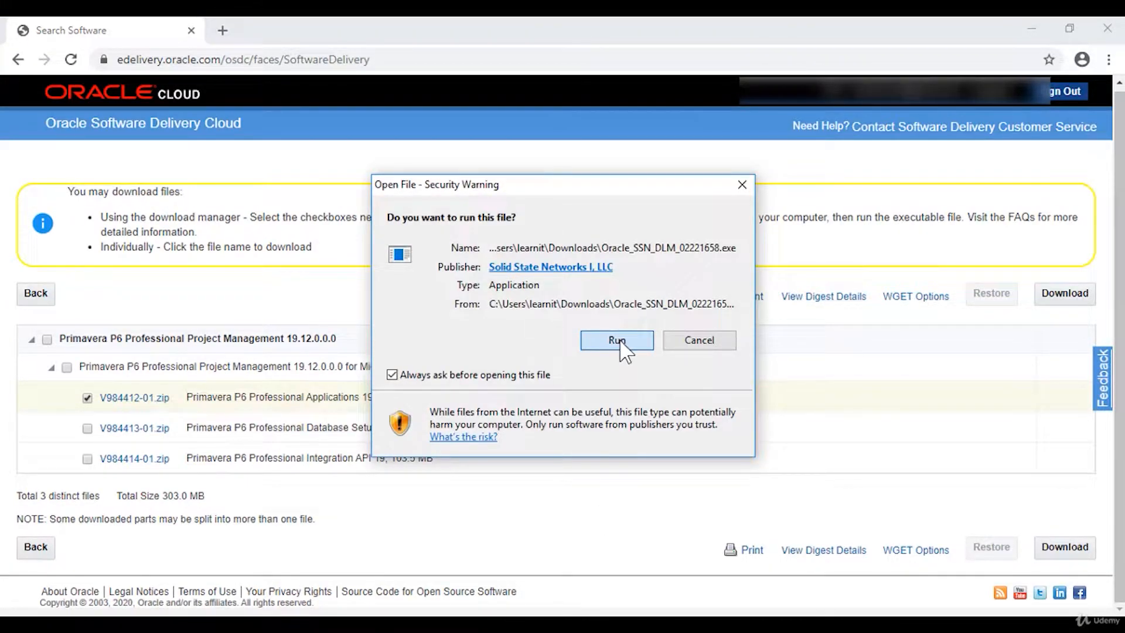
# Step: Run the Oracle Download Manager and download into the Downloads folder
pyautogui.click(620, 344)
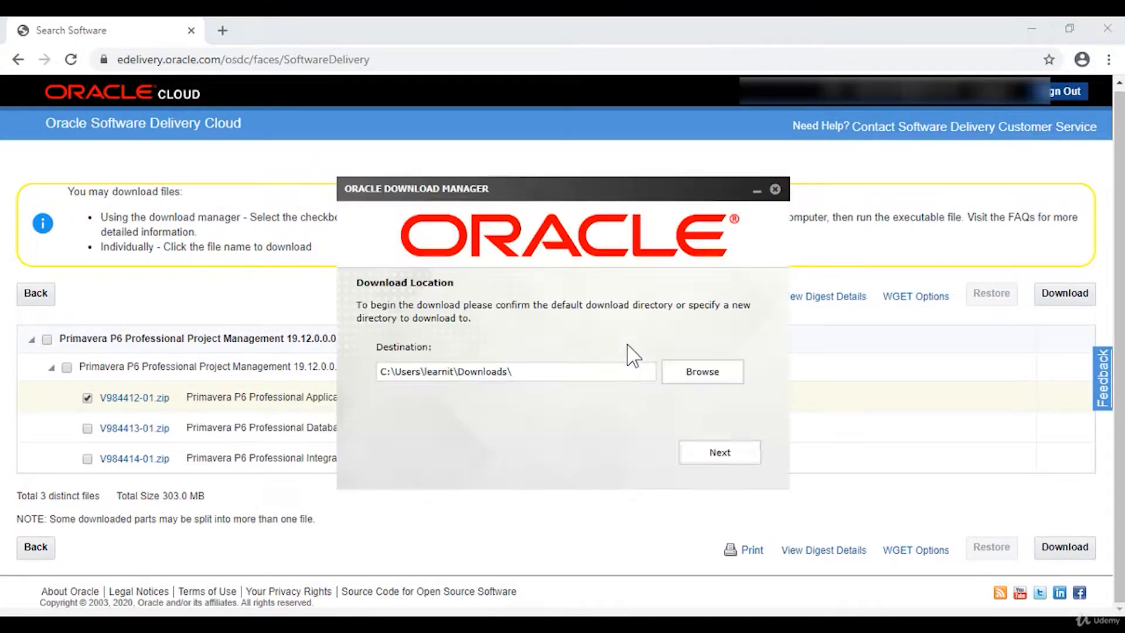
pyautogui.click(704, 387)
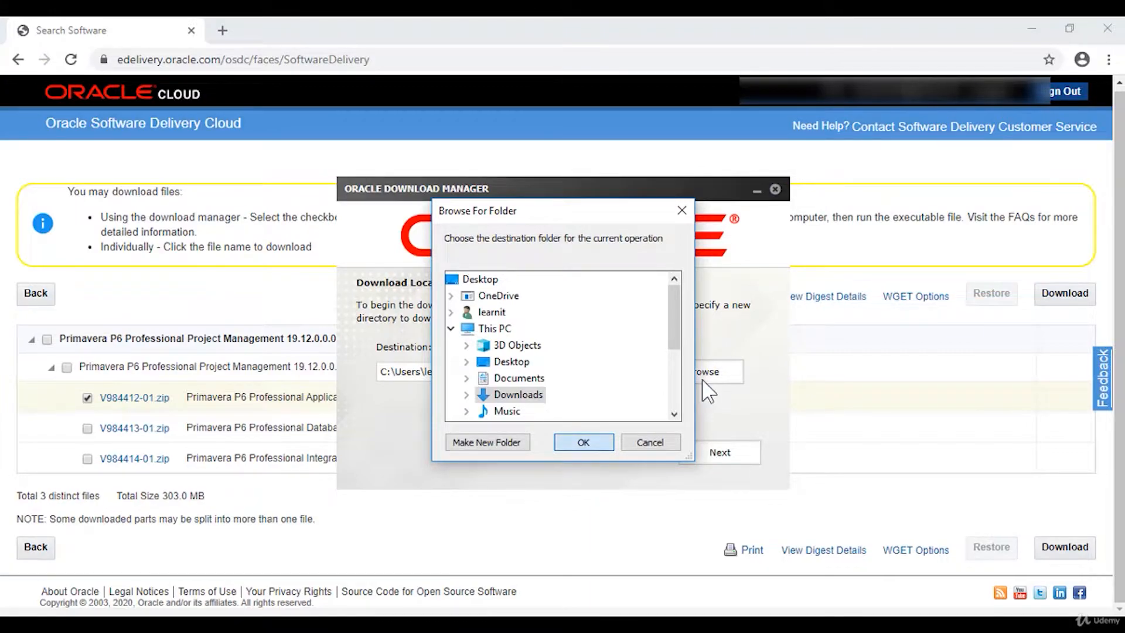
pyautogui.press('Return')
pyautogui.click(733, 460)
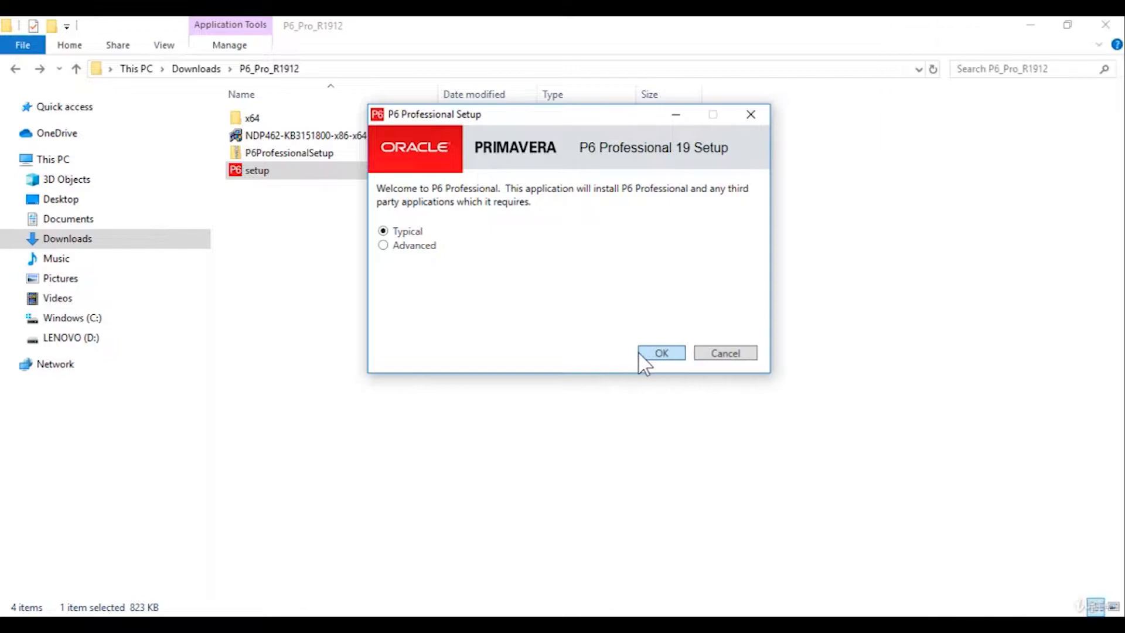
# Step: Install P6 Professional 19 using the Typical installation
pyautogui.click(666, 351)
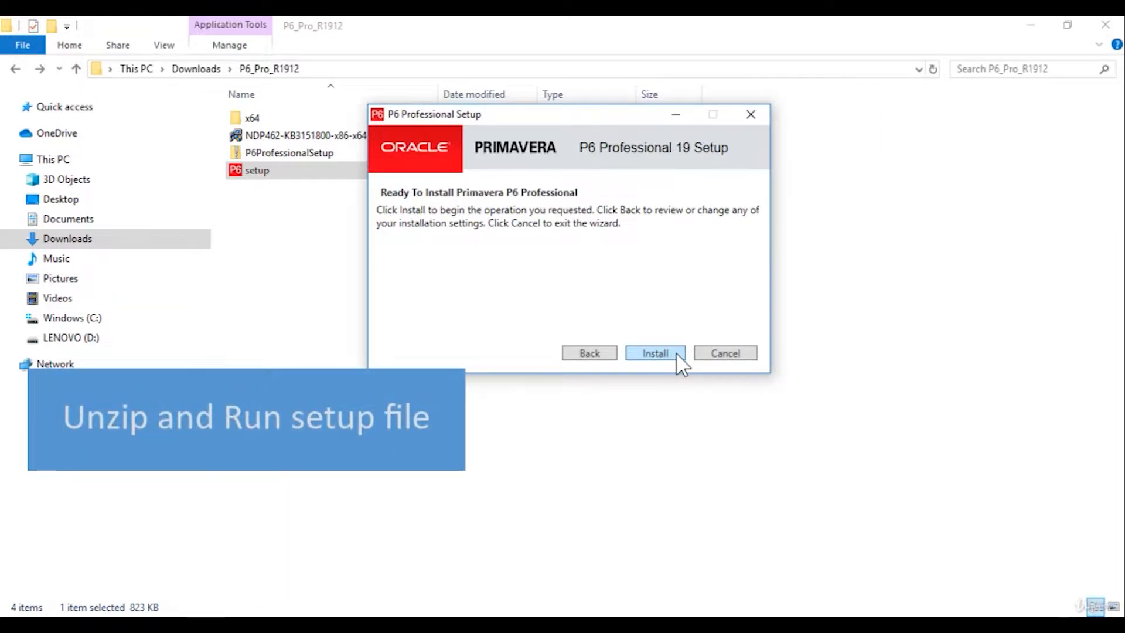
pyautogui.click(676, 353)
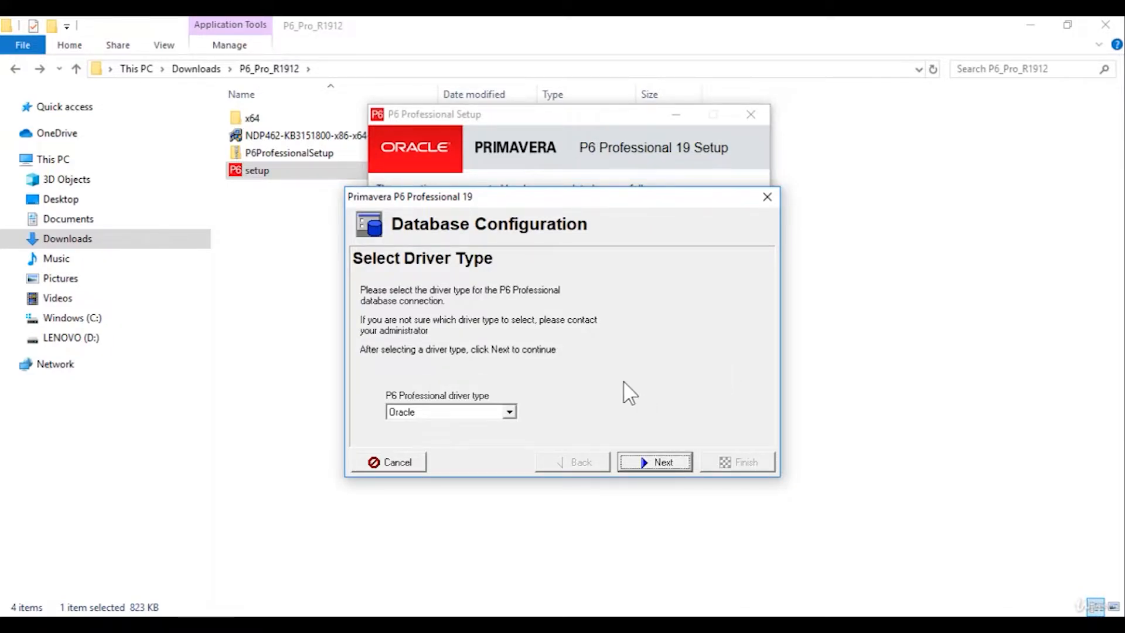
# Step: Choose P6 Pro Standalone (SQLite) as the database driver type
pyautogui.click(510, 413)
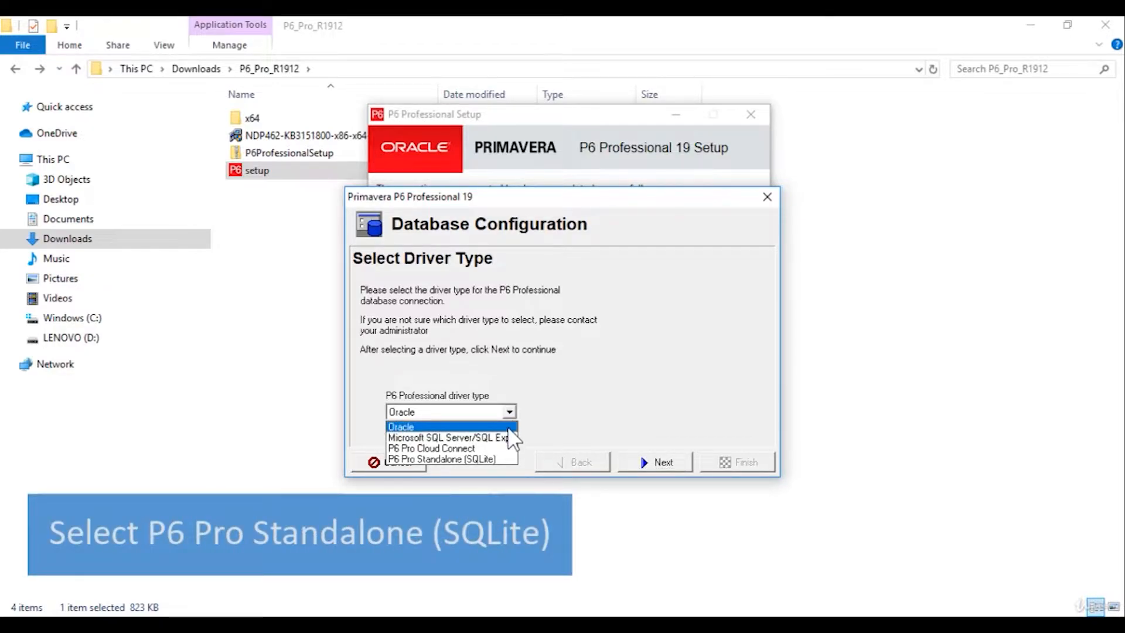
pyautogui.click(508, 456)
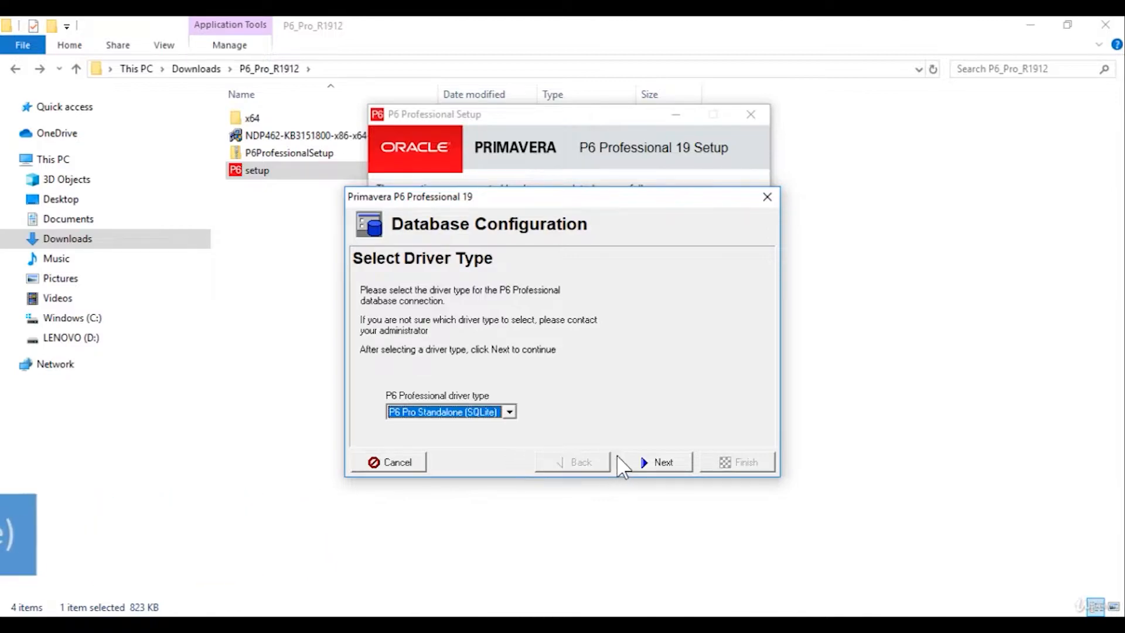
pyautogui.click(687, 461)
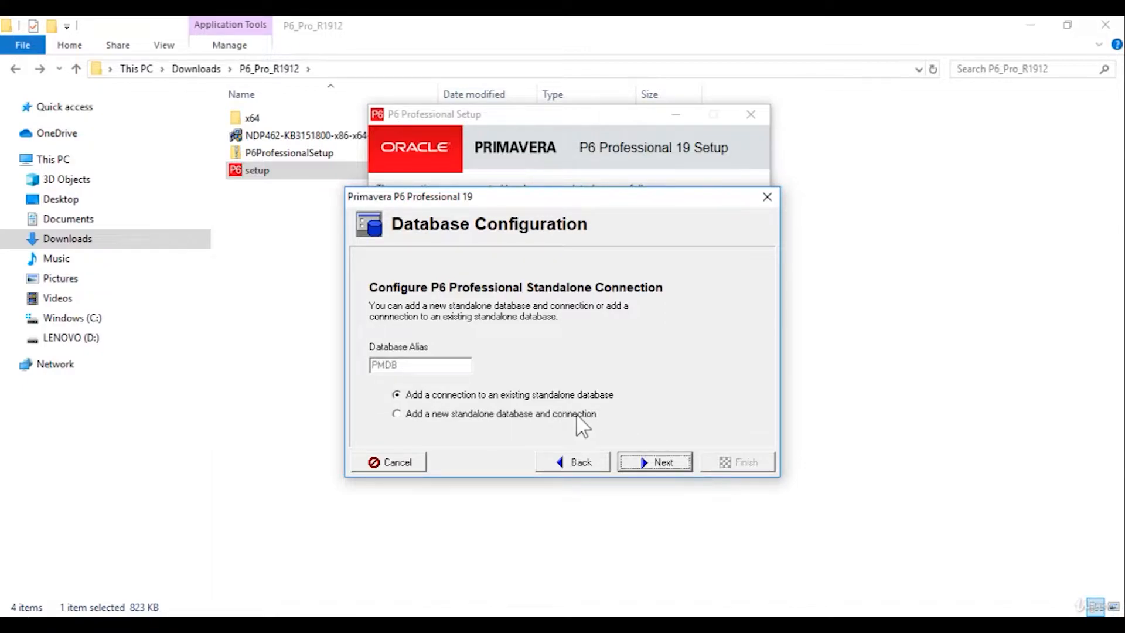
# Step: Create a new standalone database with an admin password and sample data, then finish setup
pyautogui.click(399, 413)
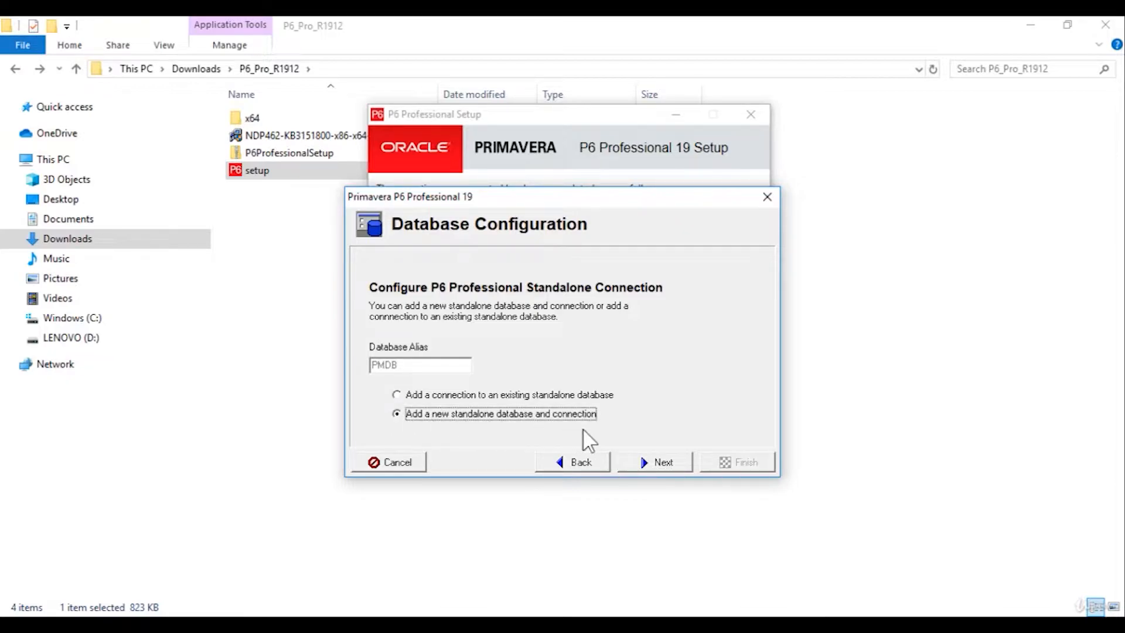
pyautogui.click(688, 461)
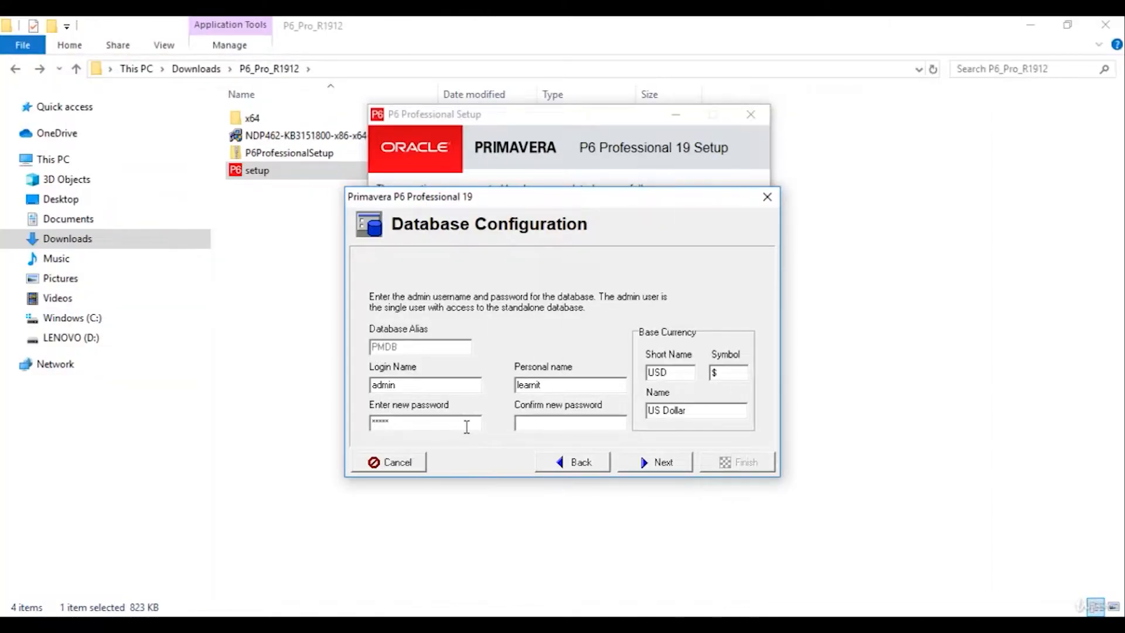
pyautogui.click(563, 423)
pyautogui.write('admin')
pyautogui.click(648, 462)
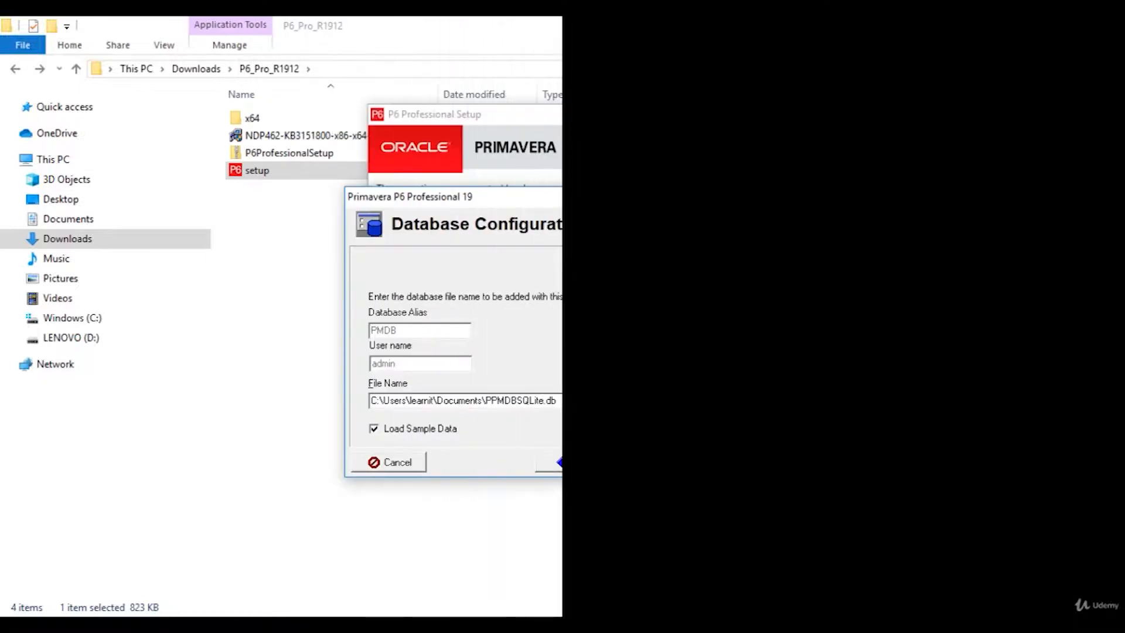
pyautogui.click(677, 467)
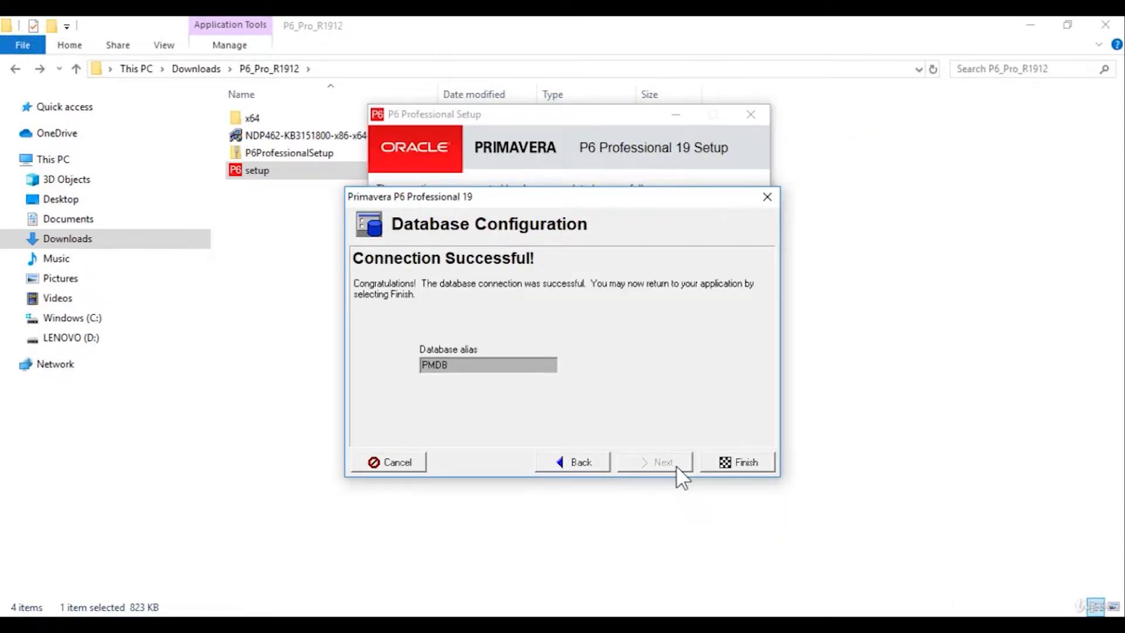
pyautogui.click(769, 461)
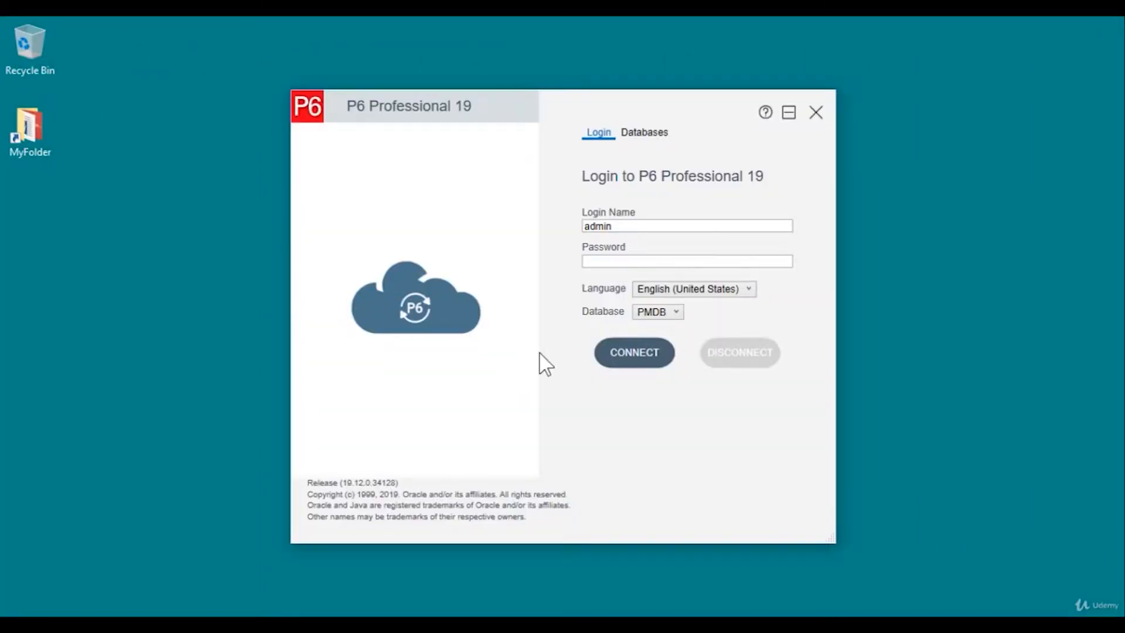
# Step: Log in to PMDB with the account password and dismiss the missing-industry warning
pyautogui.click(602, 259)
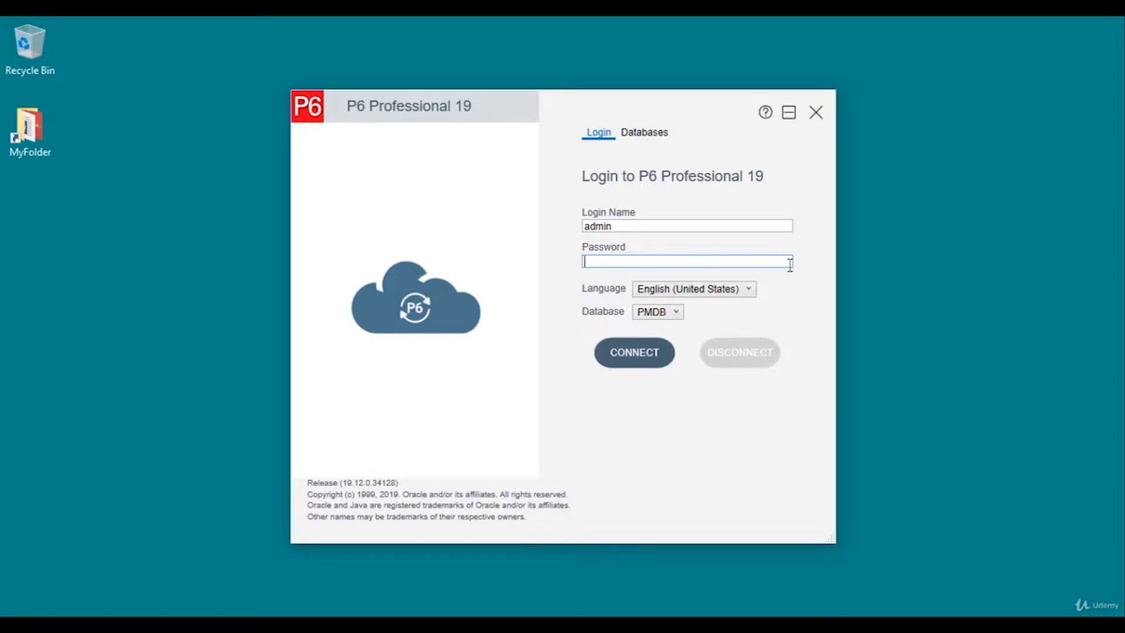
pyautogui.write('admin')
pyautogui.click(645, 357)
pyautogui.click(635, 352)
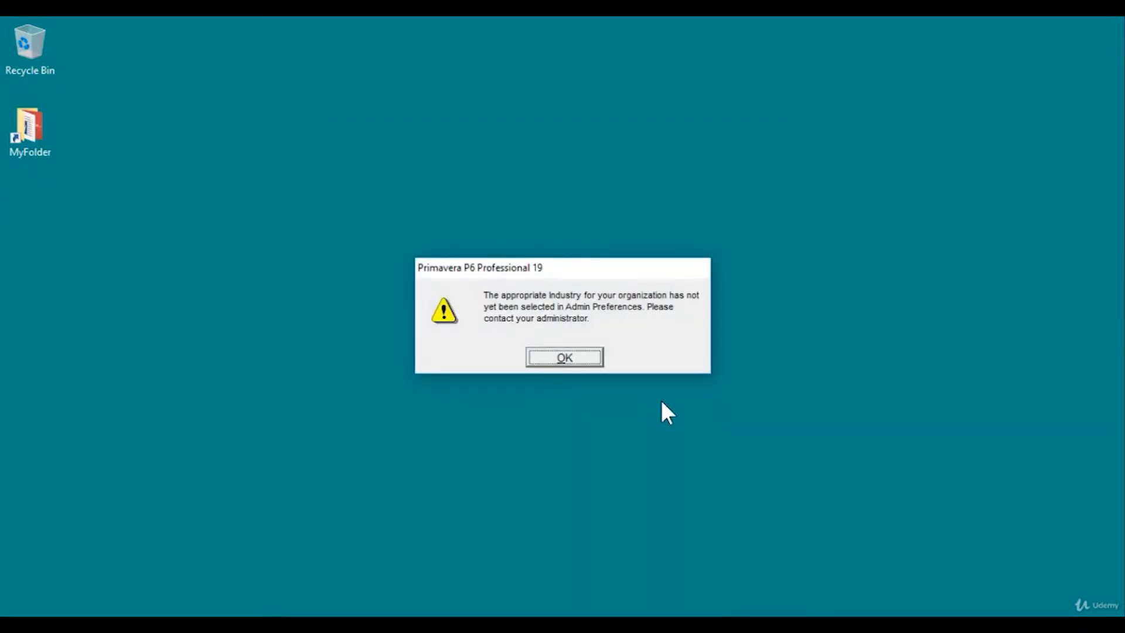
pyautogui.click(575, 359)
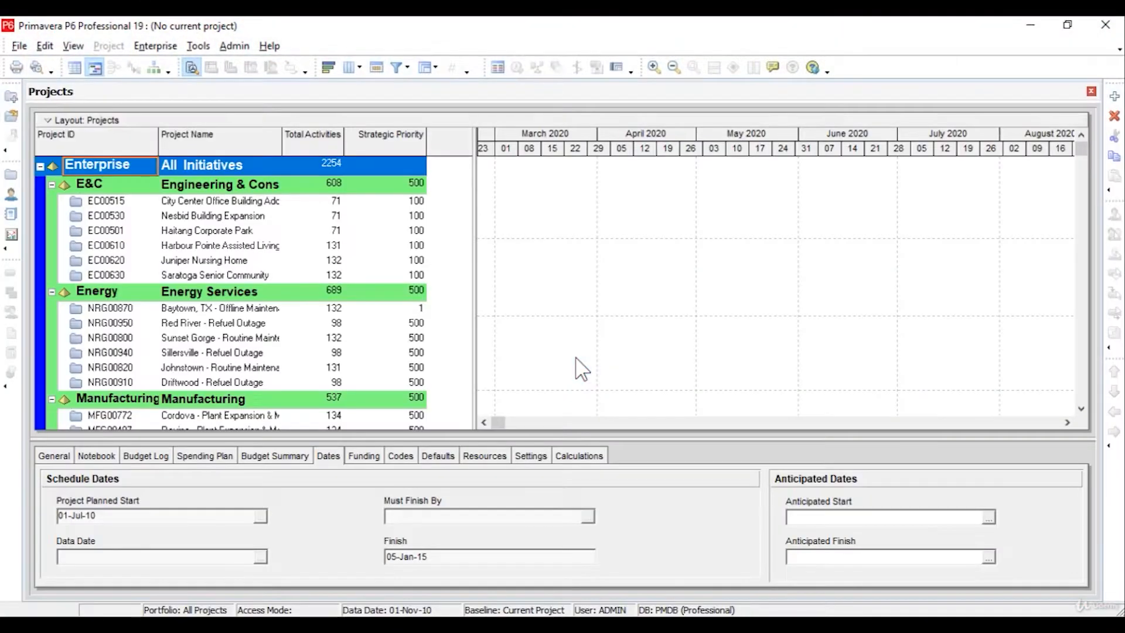
# Step: Set the Admin Preferences industry to Government, Aerospace and Defense and confirm the change
pyautogui.click(233, 46)
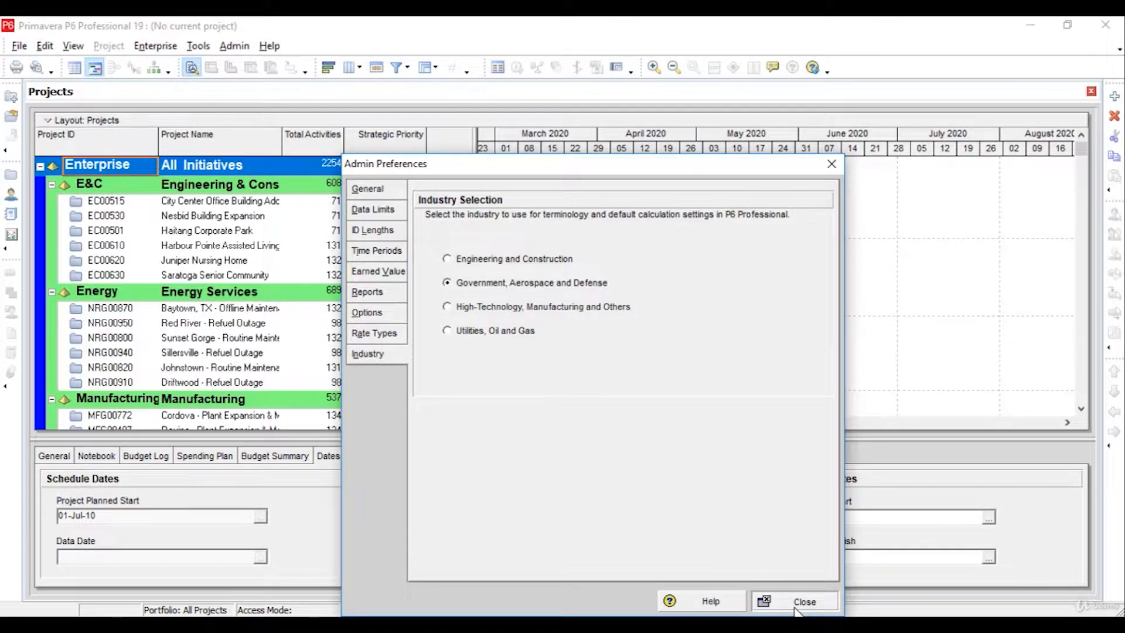
pyautogui.click(796, 609)
pyautogui.click(589, 360)
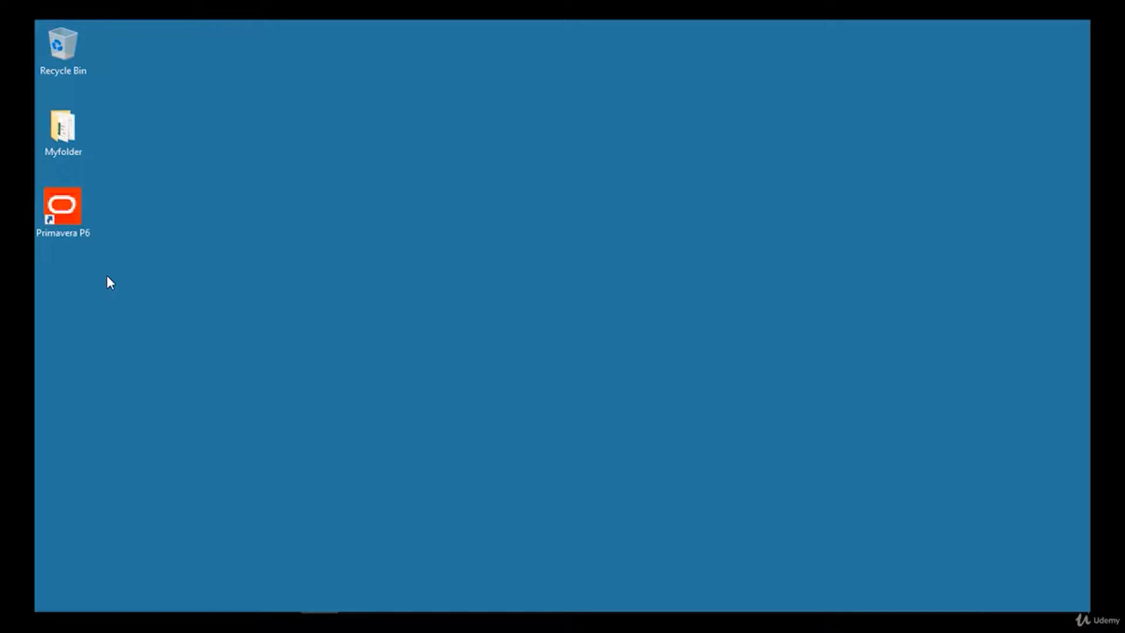
# Step: Relaunch Primavera P6 and log in with the password
pyautogui.doubleClick(69, 212)
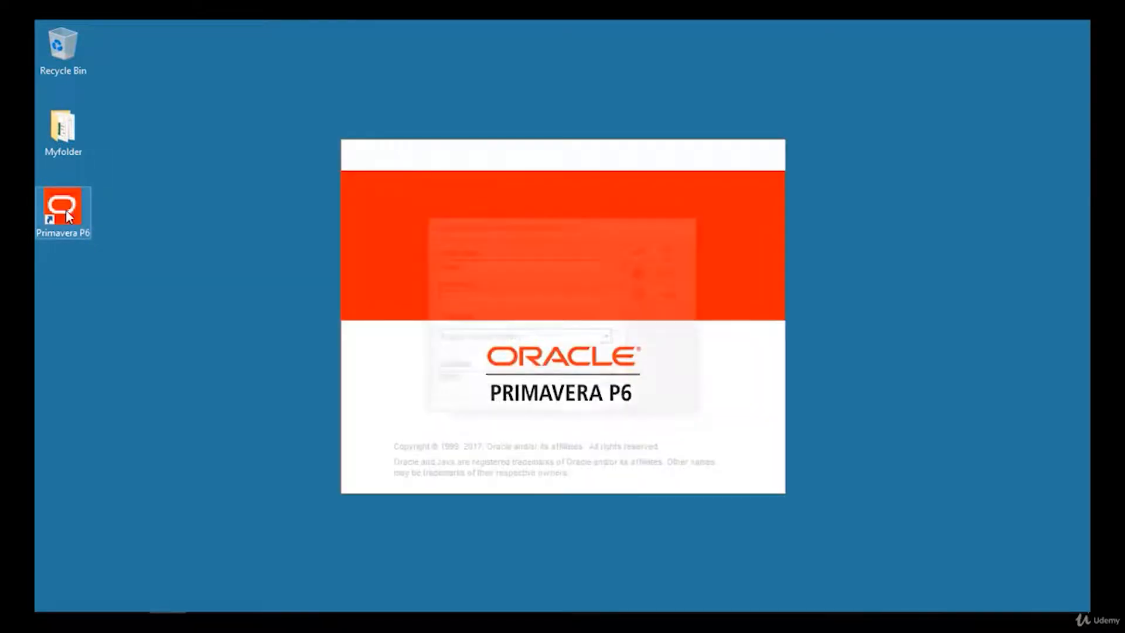
pyautogui.write('*******')
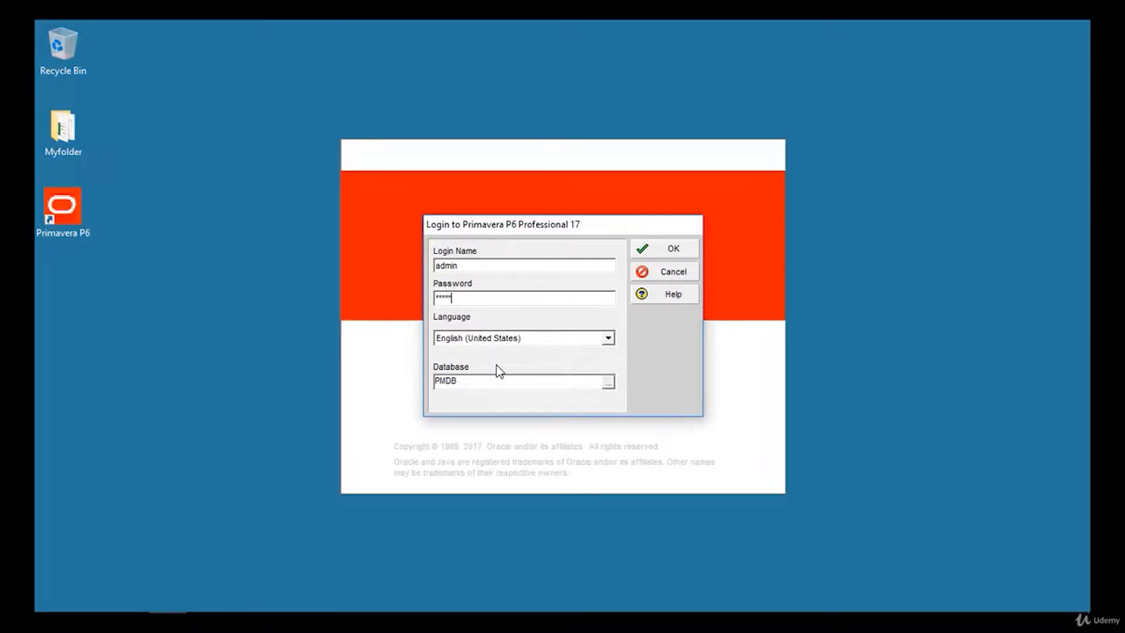
pyautogui.press('Return')
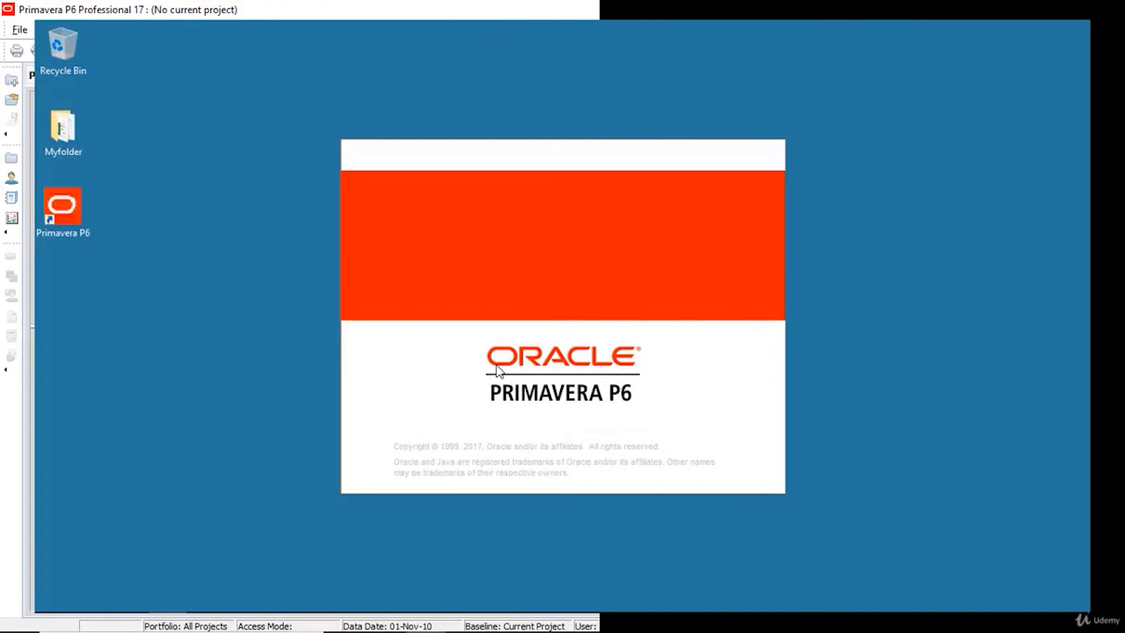
# Step: Select EC00515 and Haitang Corporate Park, browsing General, Dates, Funding, Defaults and Notebook details
pyautogui.click(247, 218)
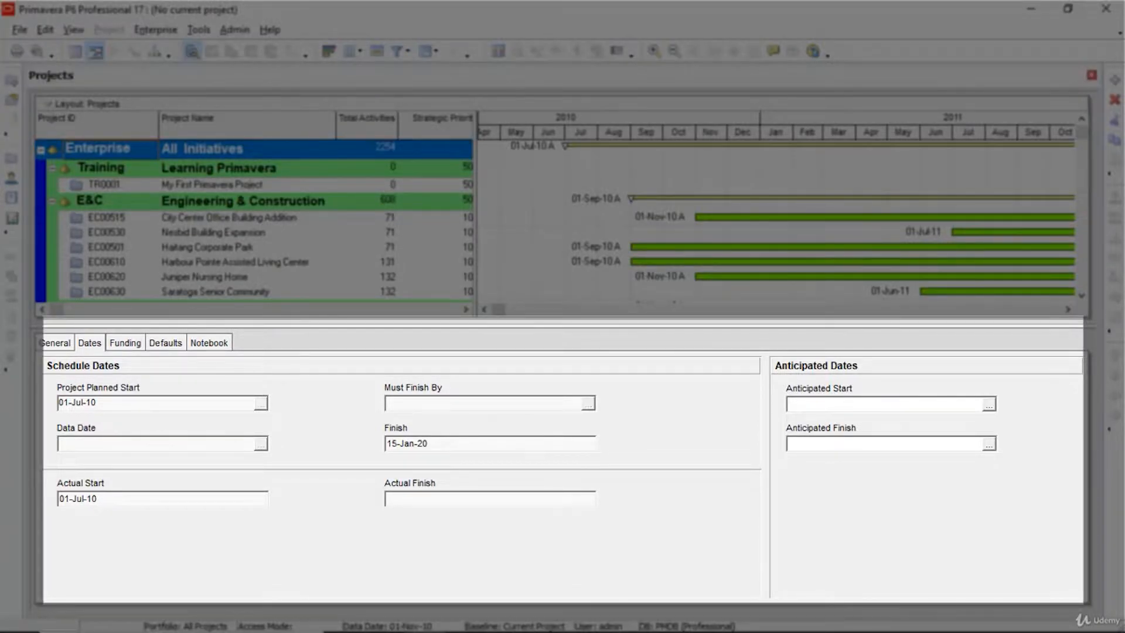
pyautogui.click(106, 218)
pyautogui.click(107, 247)
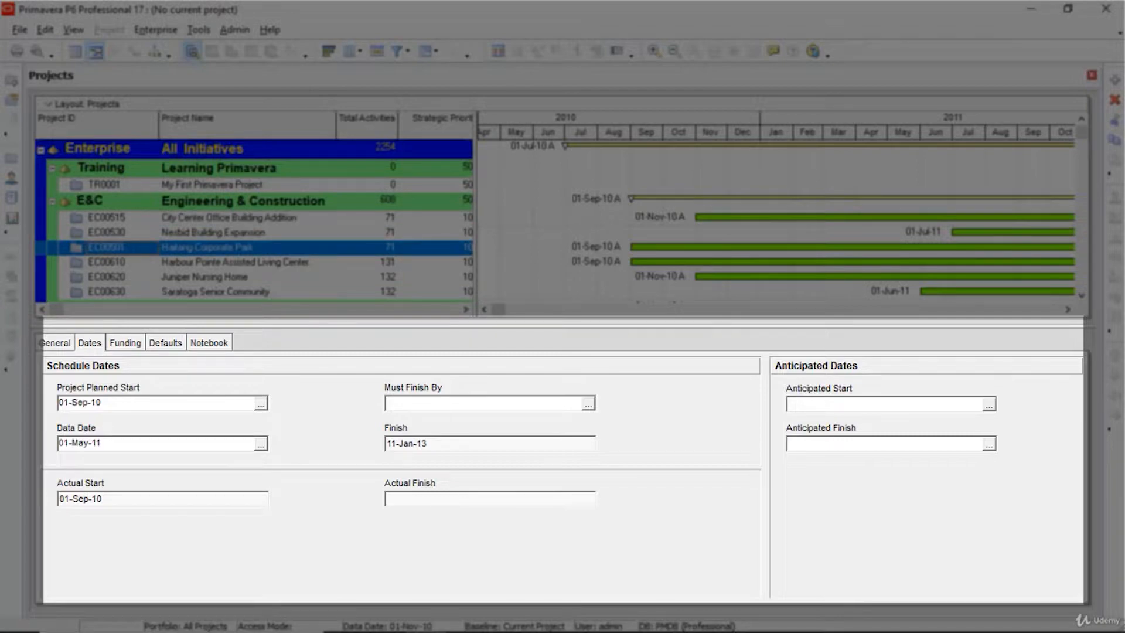
pyautogui.click(56, 343)
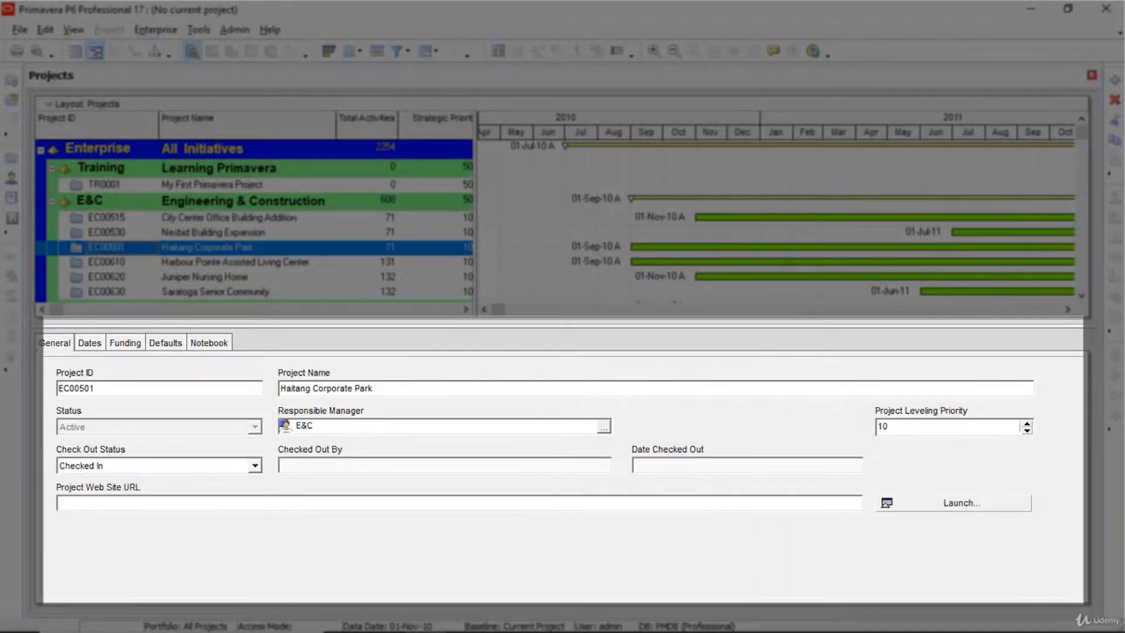
pyautogui.click(90, 343)
pyautogui.click(124, 343)
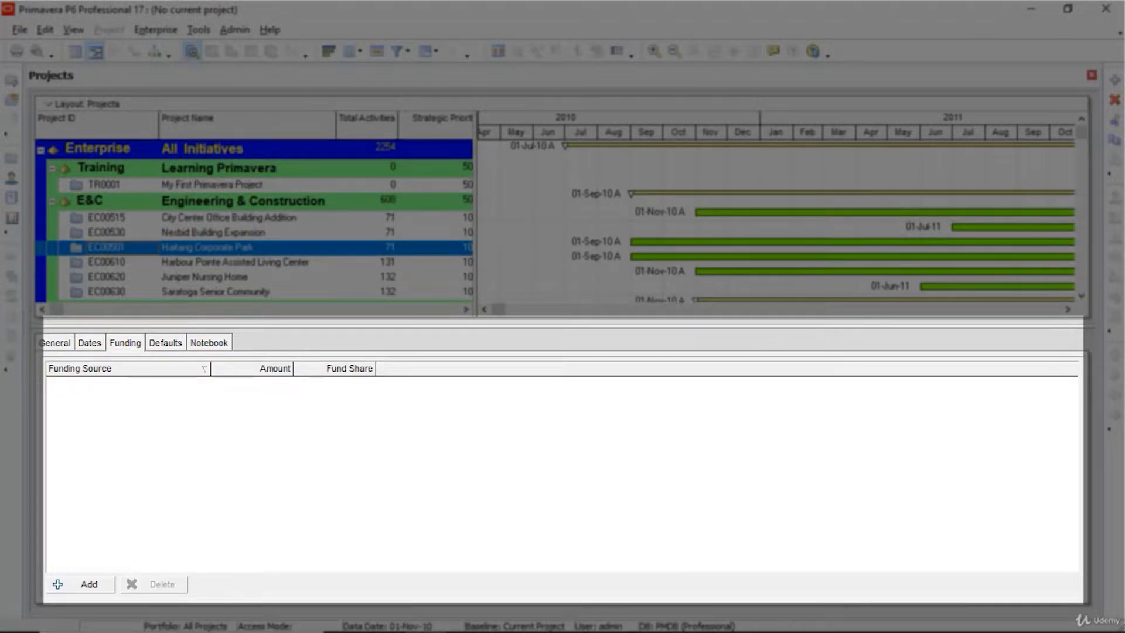
pyautogui.click(166, 343)
pyautogui.click(209, 342)
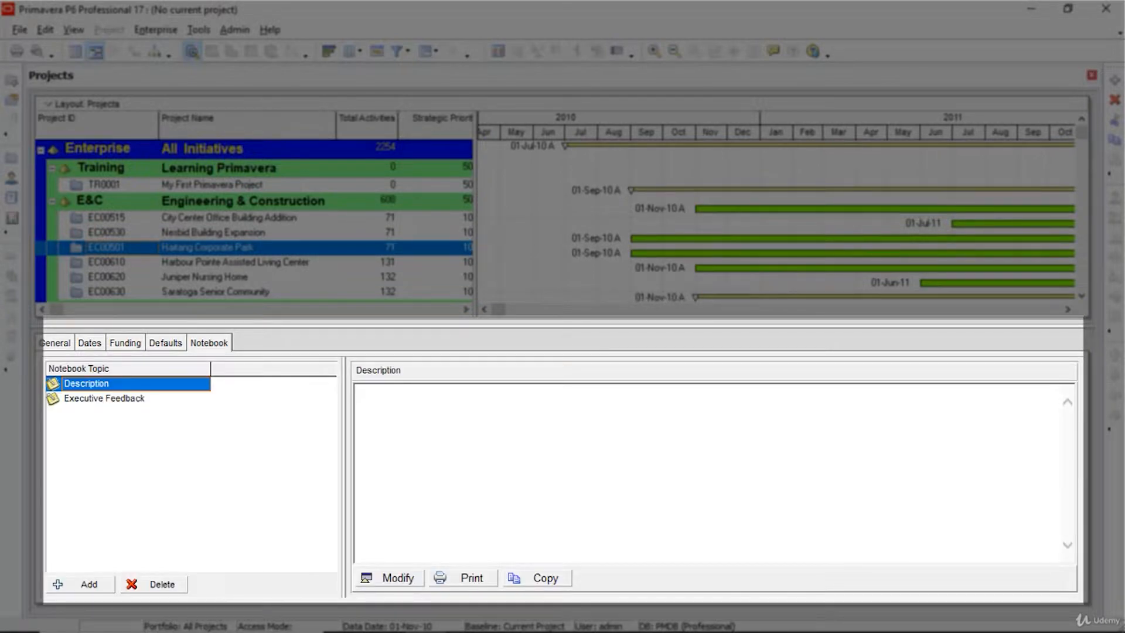
pyautogui.click(56, 343)
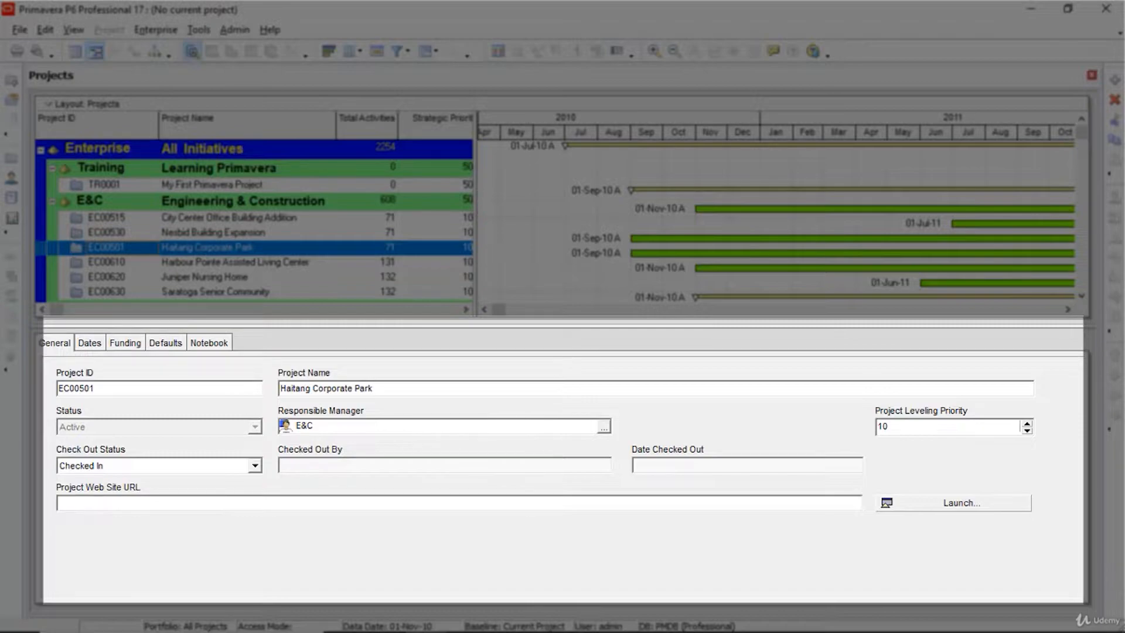
# Step: Recheck City Center Office Building Addition and Haitang Corporate Park across every detail tab, ending on City Center
pyautogui.click(229, 217)
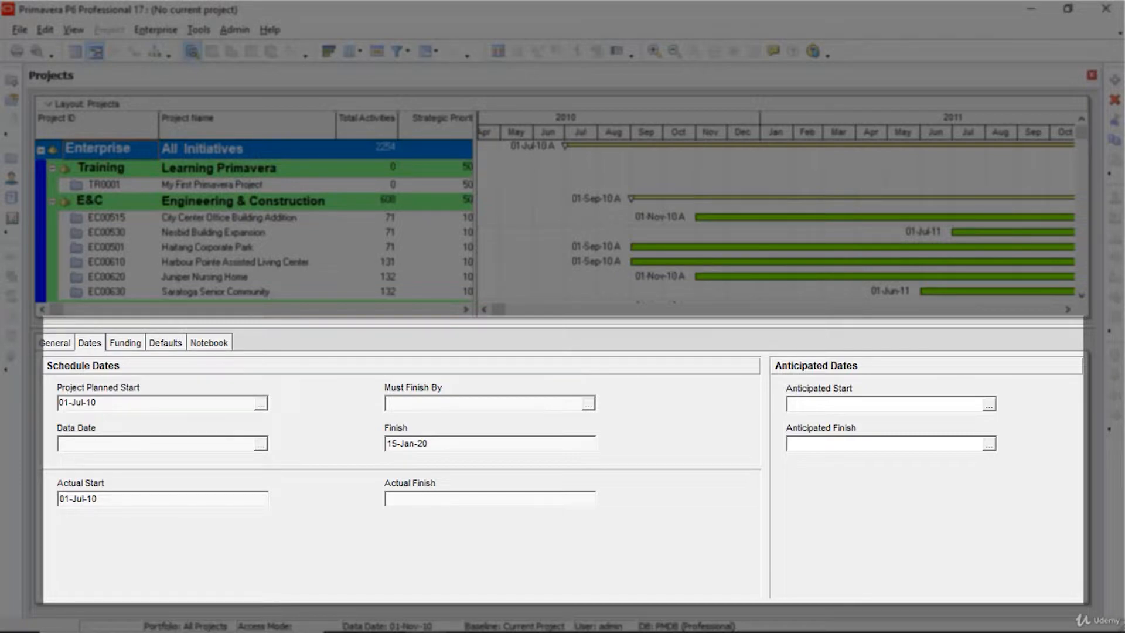
pyautogui.click(106, 217)
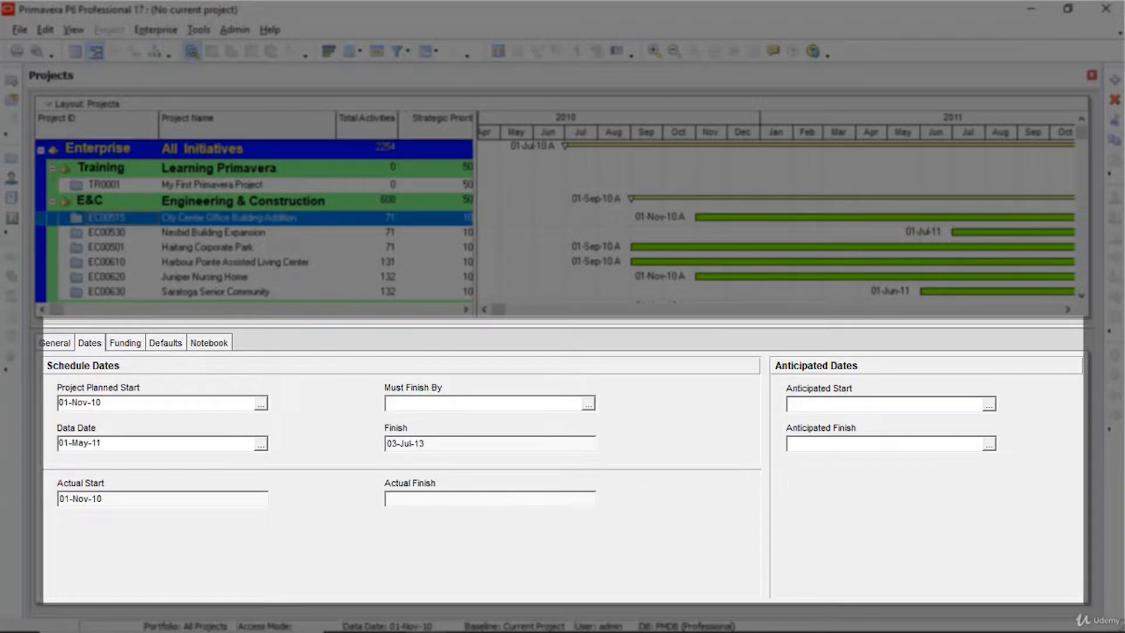
pyautogui.click(106, 247)
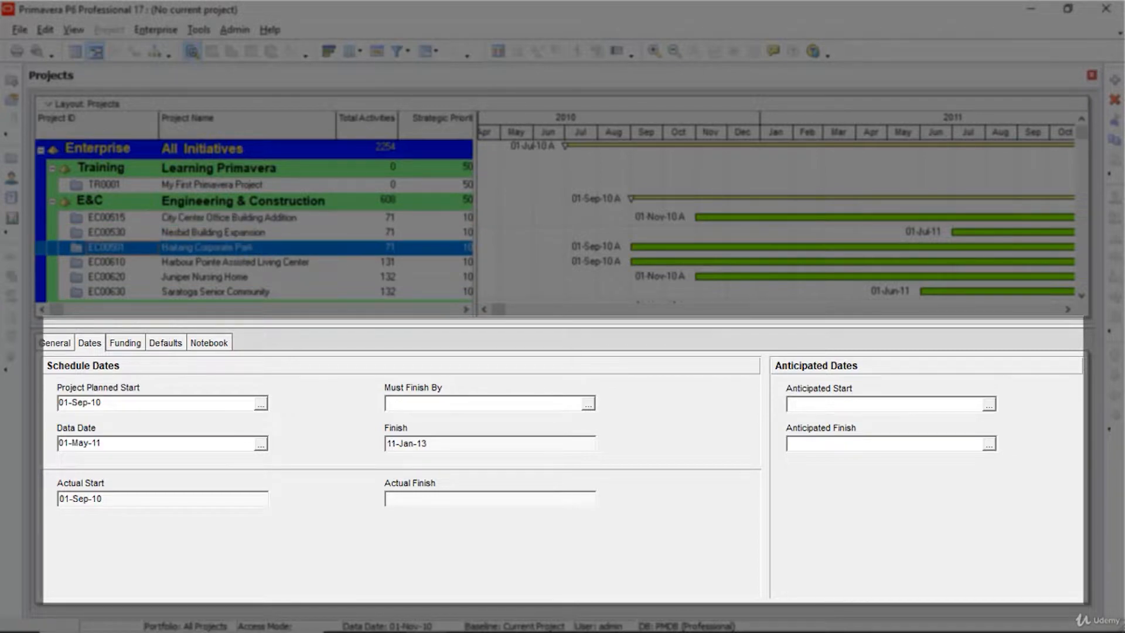
pyautogui.click(56, 343)
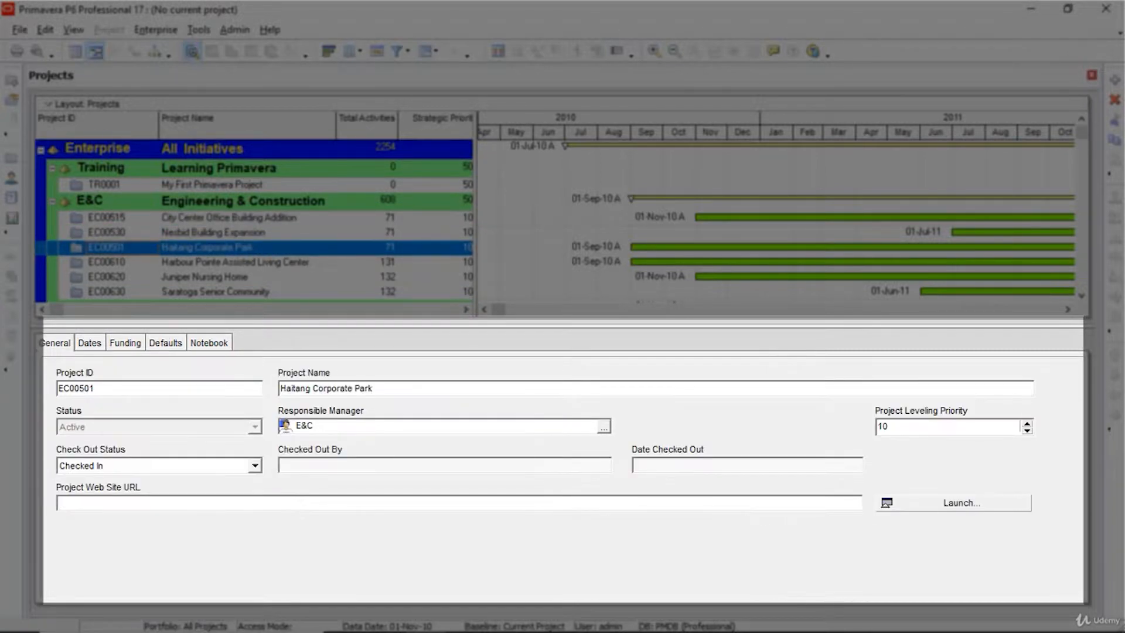
pyautogui.click(89, 342)
pyautogui.click(126, 343)
pyautogui.click(165, 342)
pyautogui.click(209, 343)
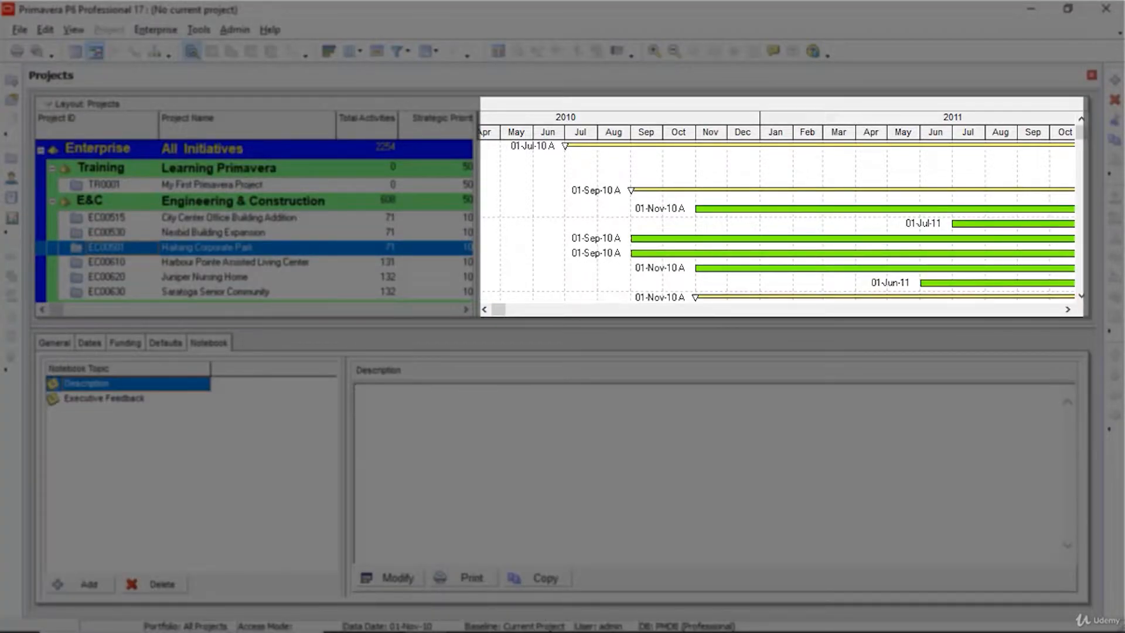
pyautogui.click(55, 343)
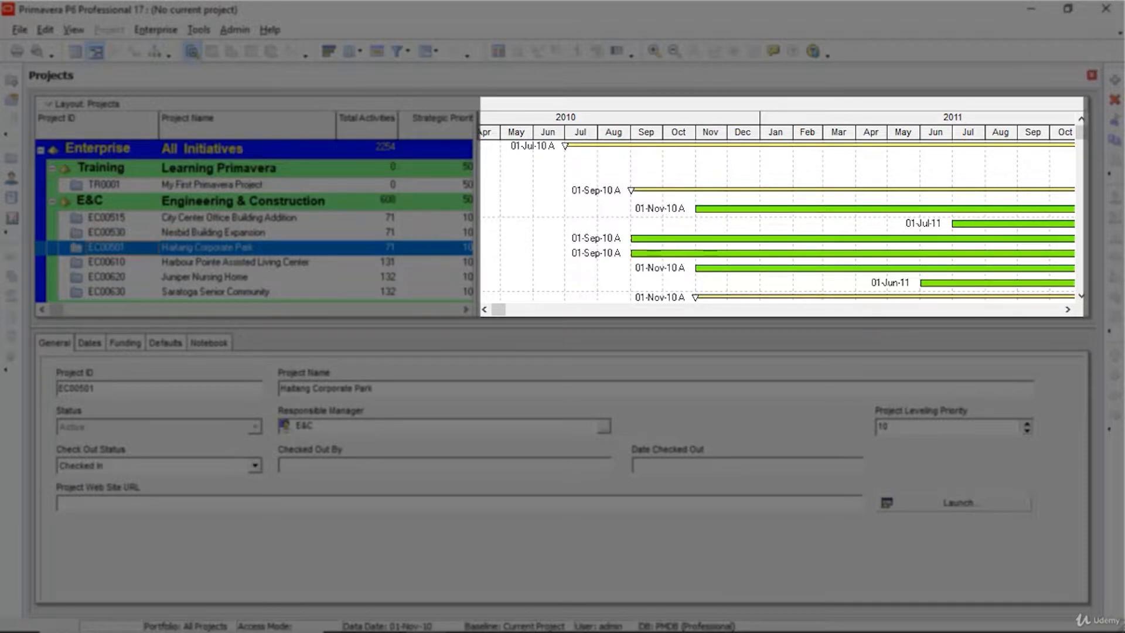
pyautogui.click(247, 218)
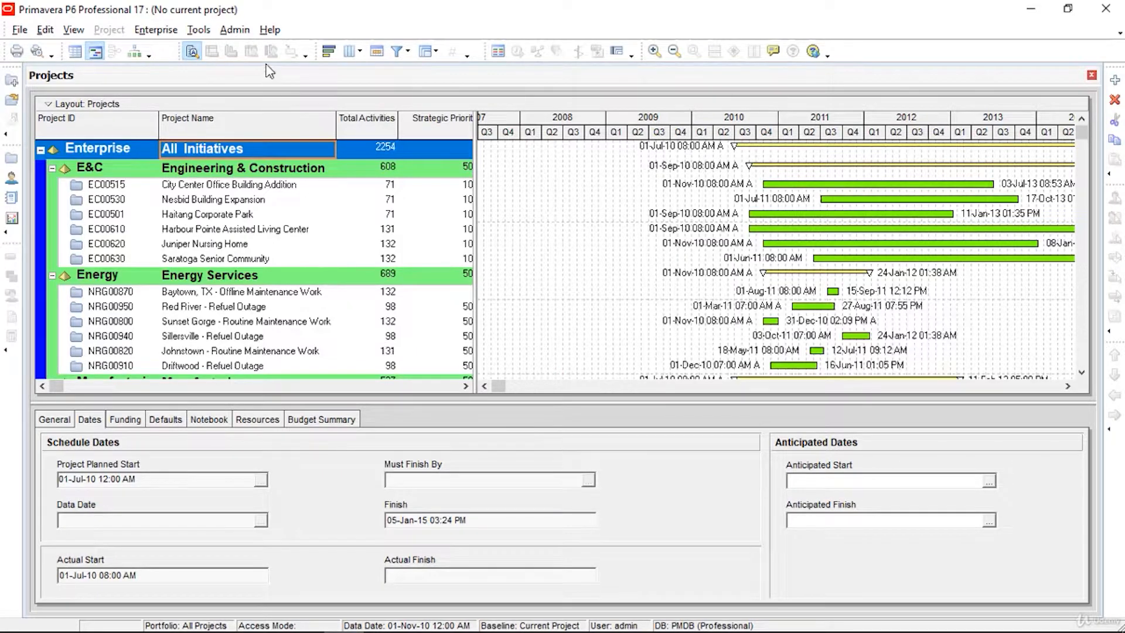
# Step: Make Monday the first day of week in Admin Preferences, then view the Time Periods settings
pyautogui.click(235, 29)
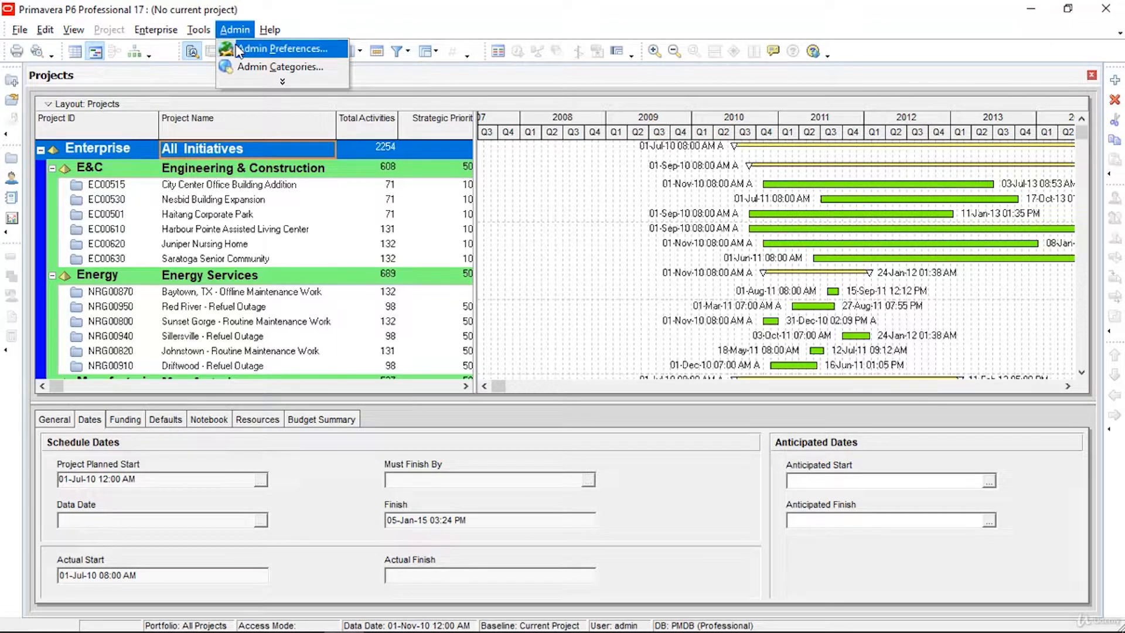
pyautogui.click(239, 49)
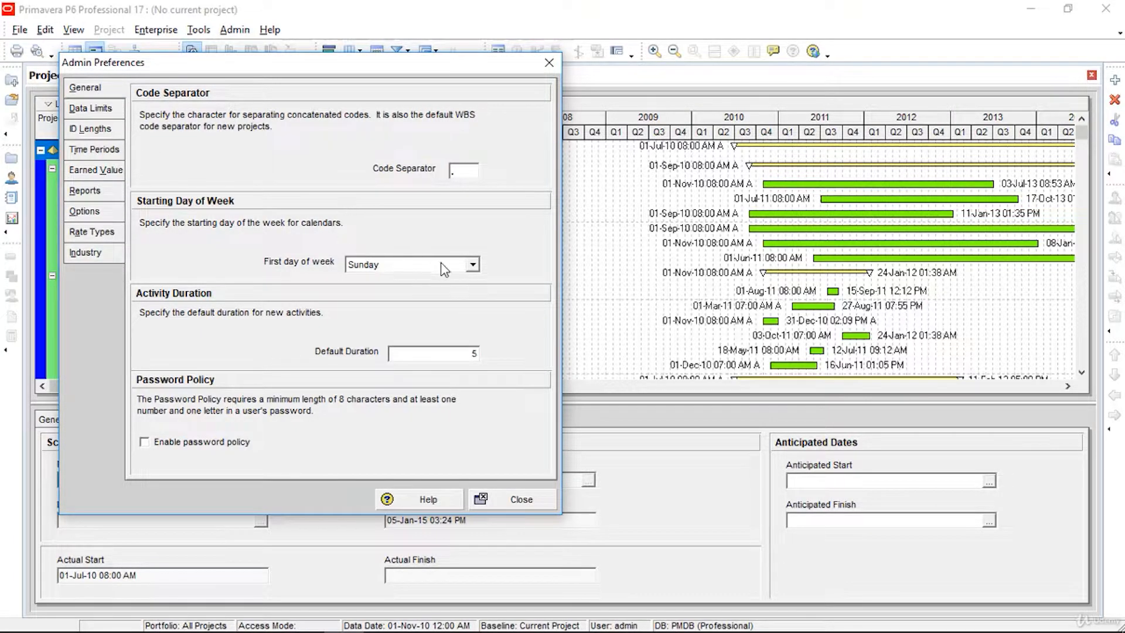
pyautogui.click(475, 266)
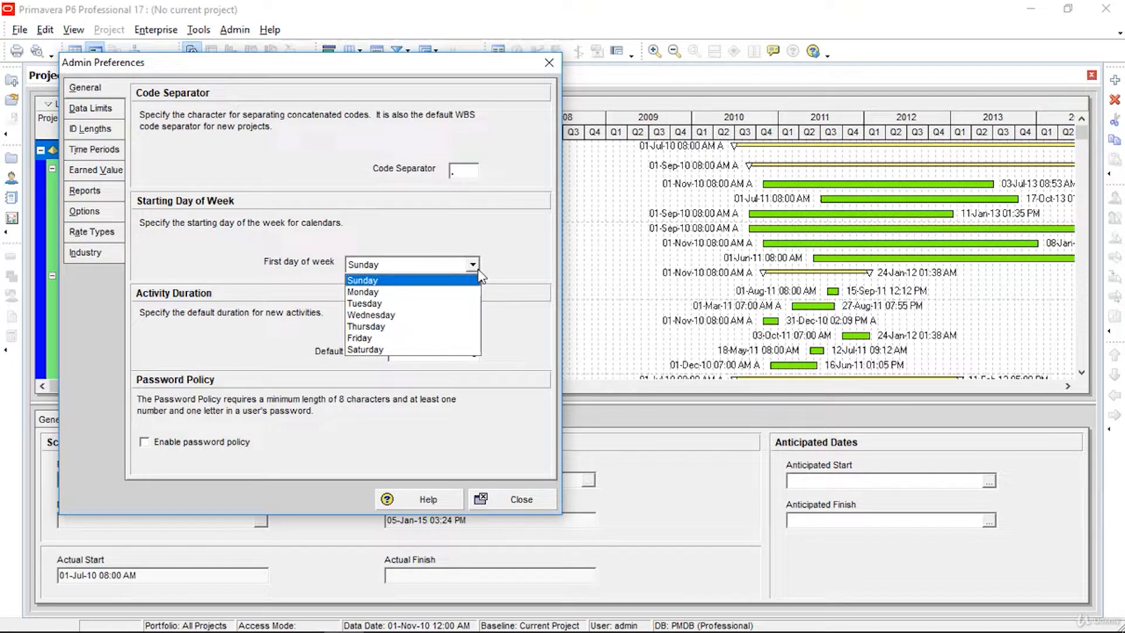
pyautogui.click(454, 300)
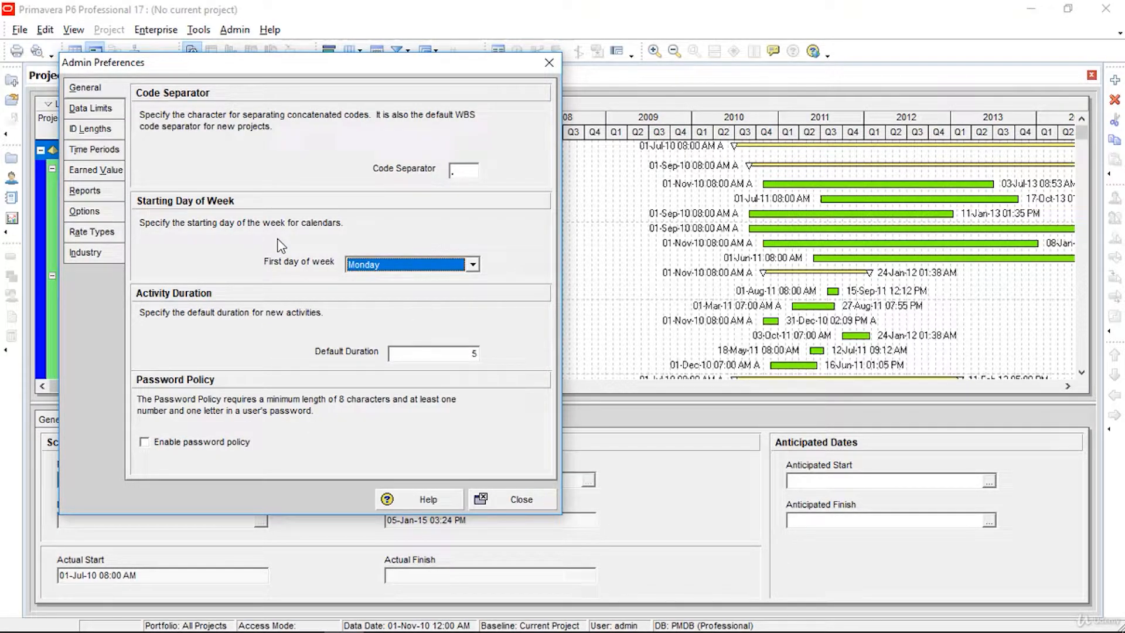
pyautogui.click(117, 154)
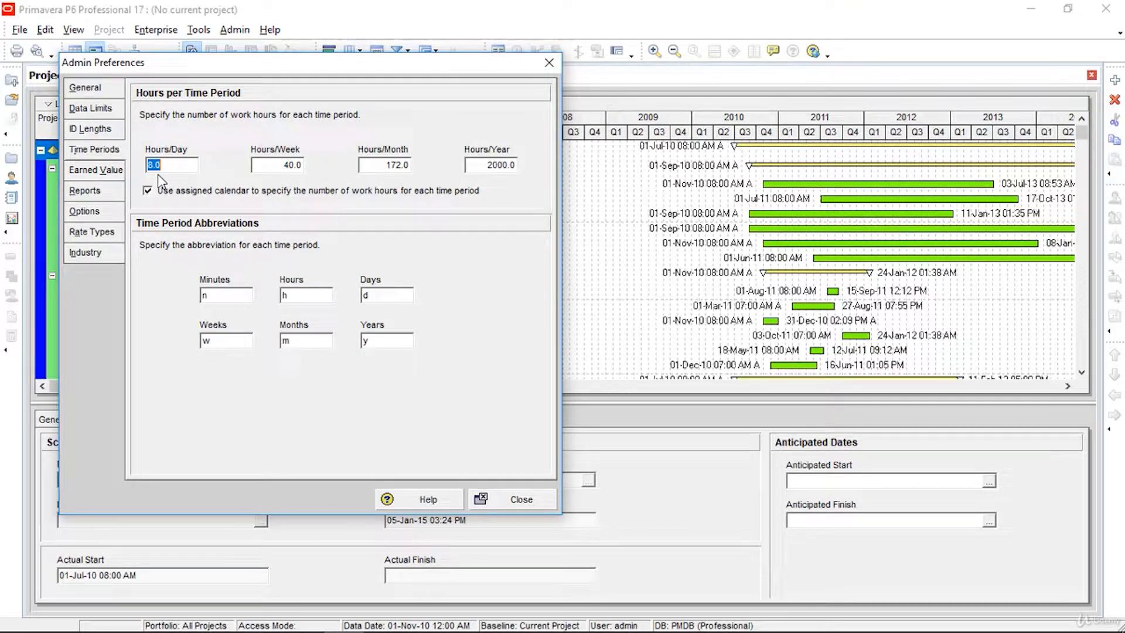
# Step: Review Hours/Week and the Engineering and Construction industry, then close Admin Preferences
pyautogui.click(297, 167)
pyautogui.click(103, 251)
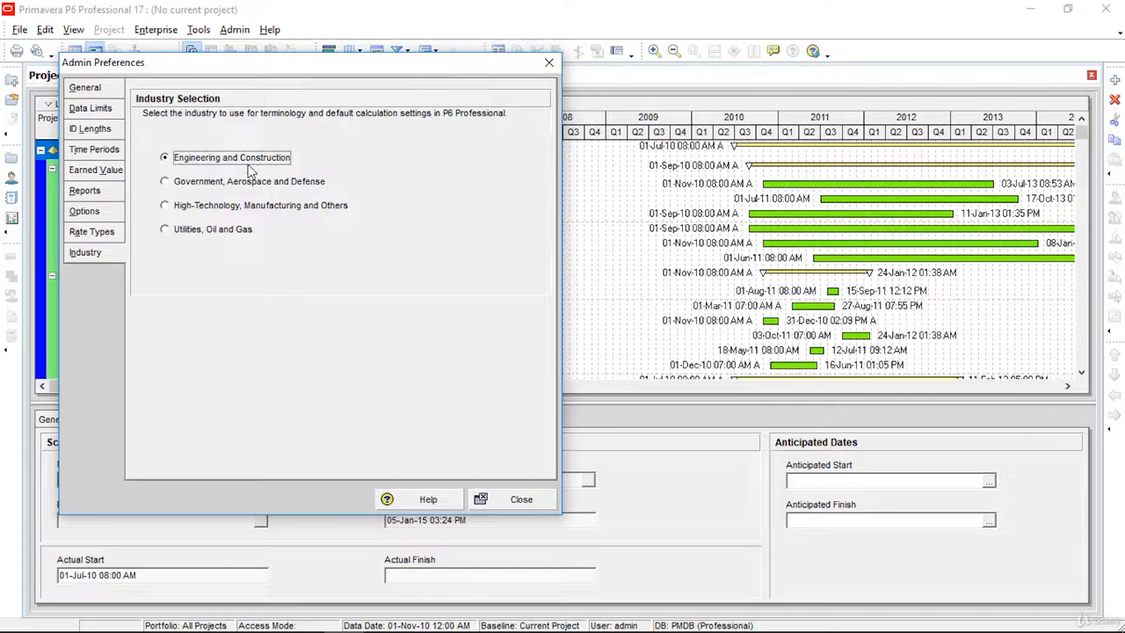
pyautogui.click(516, 503)
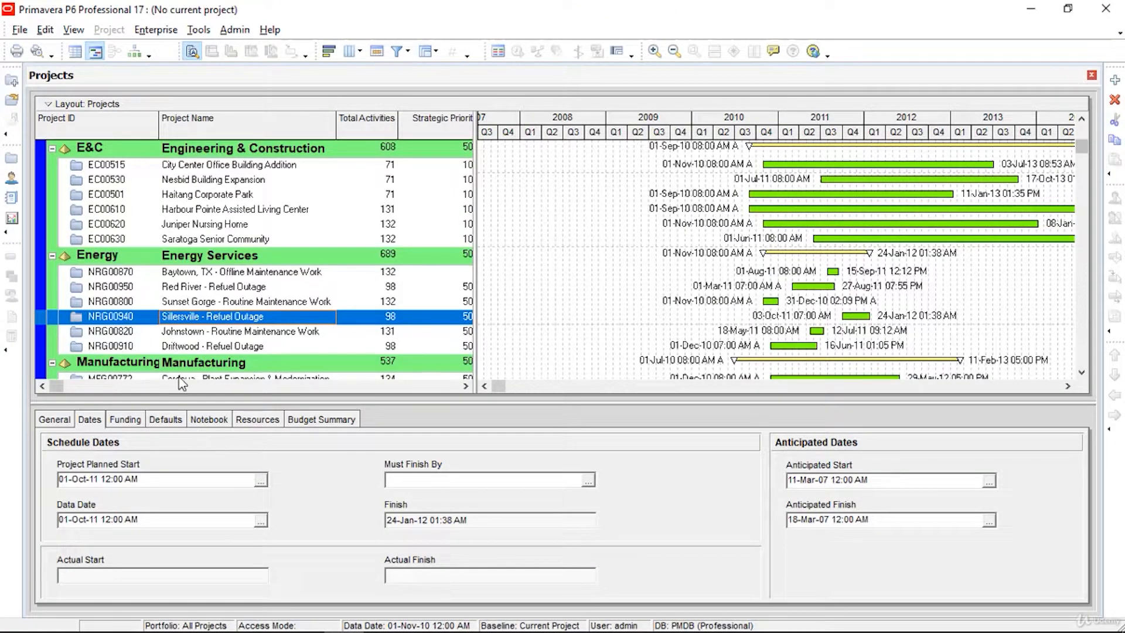
# Step: In User Preferences, keep Hour as the unit of time and view the date format settings
pyautogui.click(50, 34)
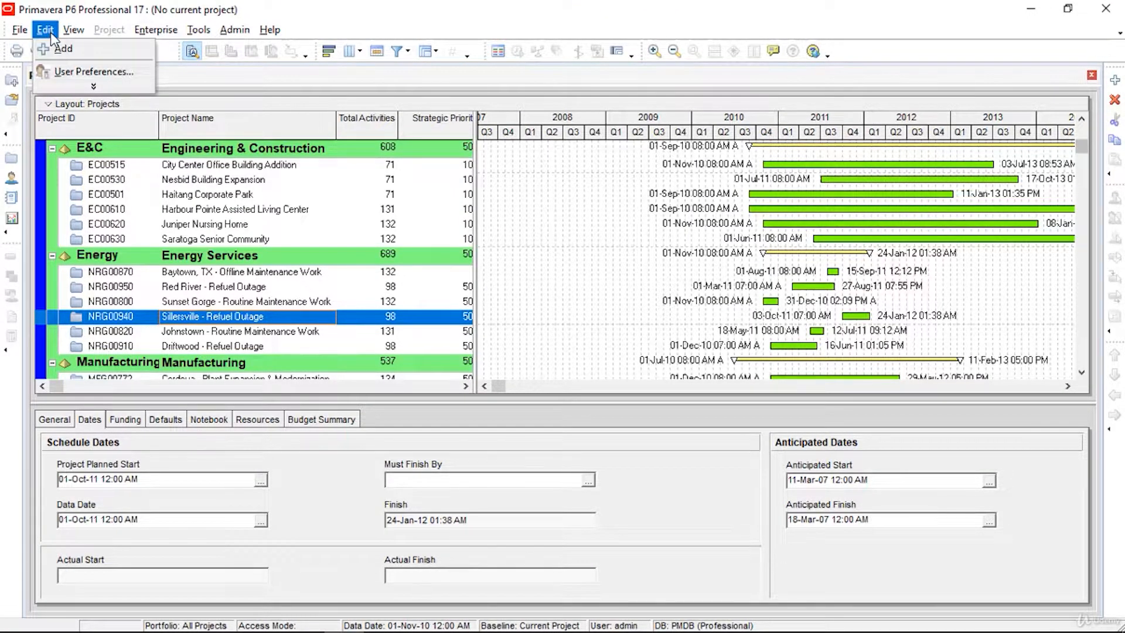
pyautogui.click(72, 76)
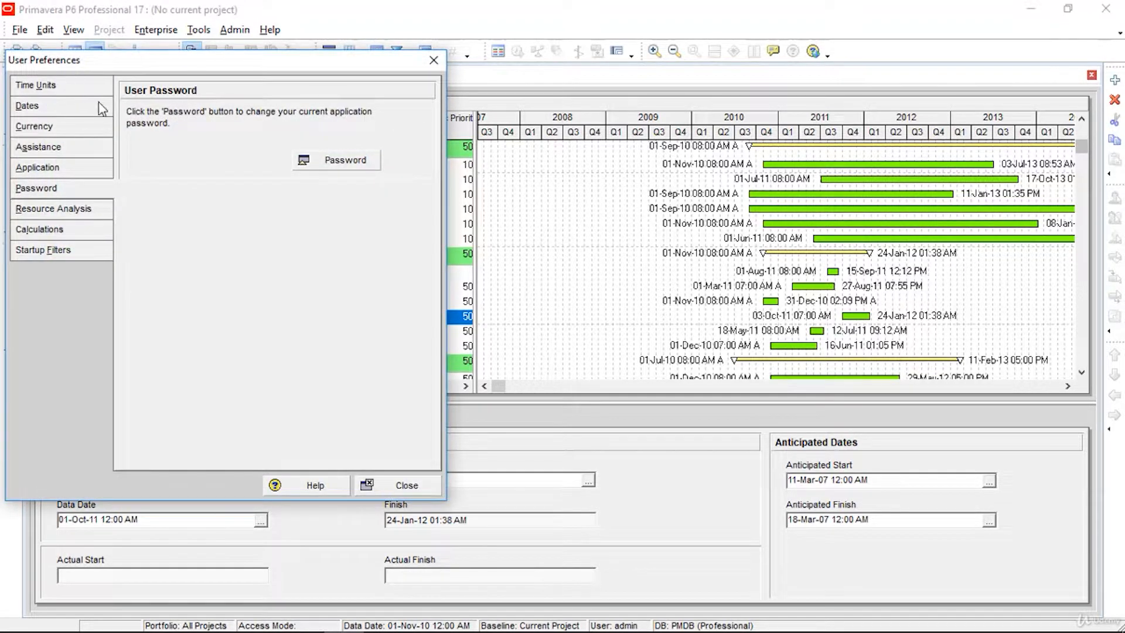
pyautogui.click(46, 87)
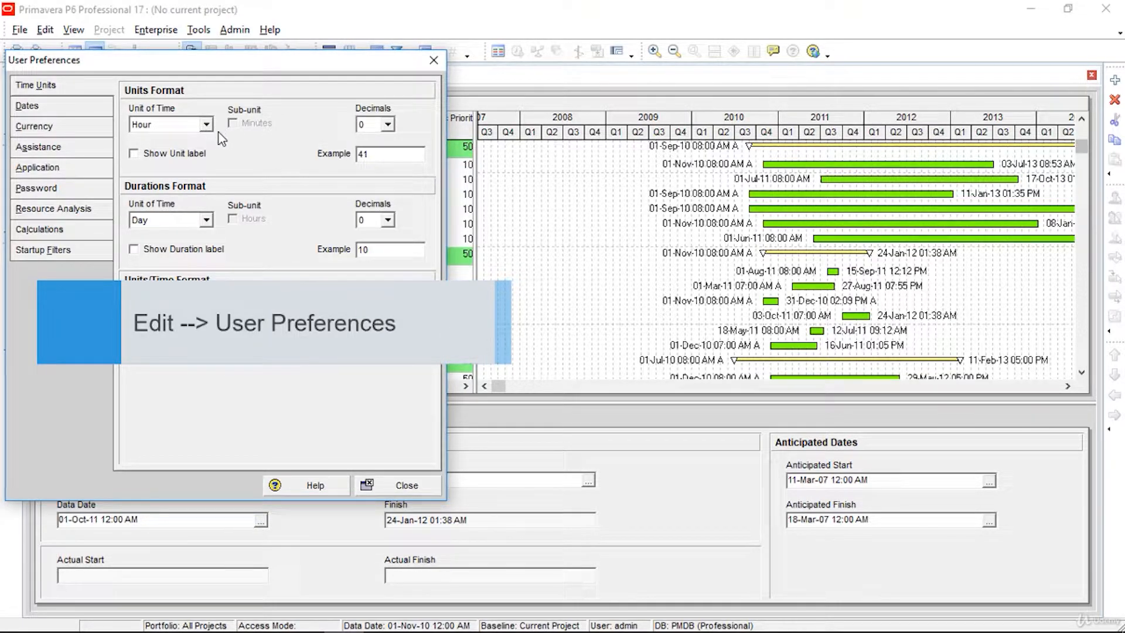
pyautogui.click(207, 126)
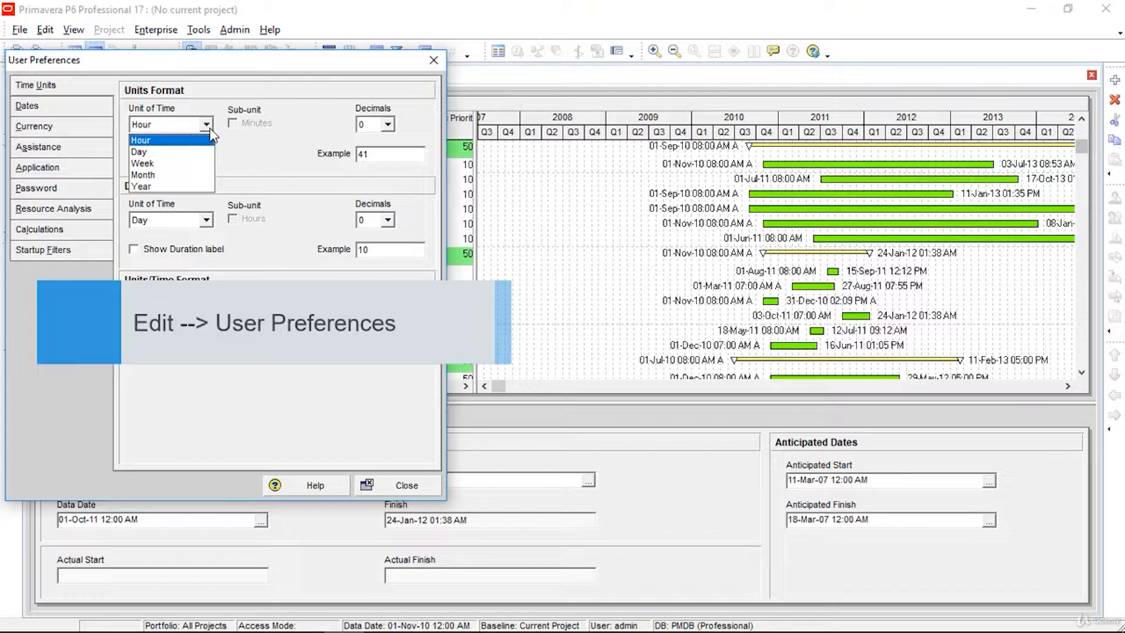
pyautogui.click(182, 145)
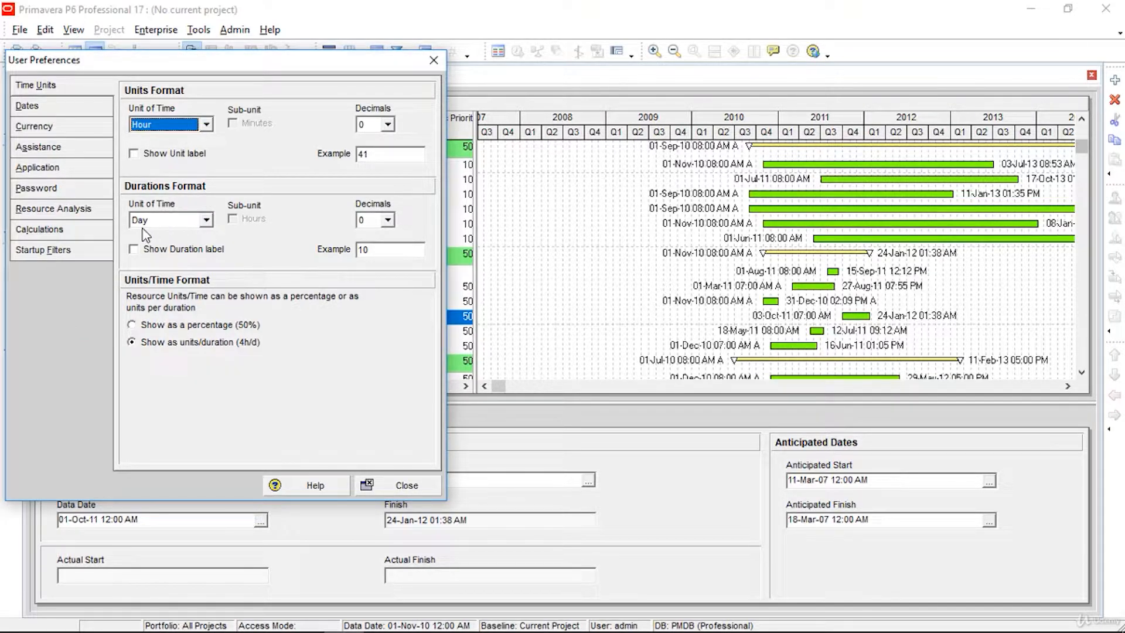
pyautogui.click(66, 114)
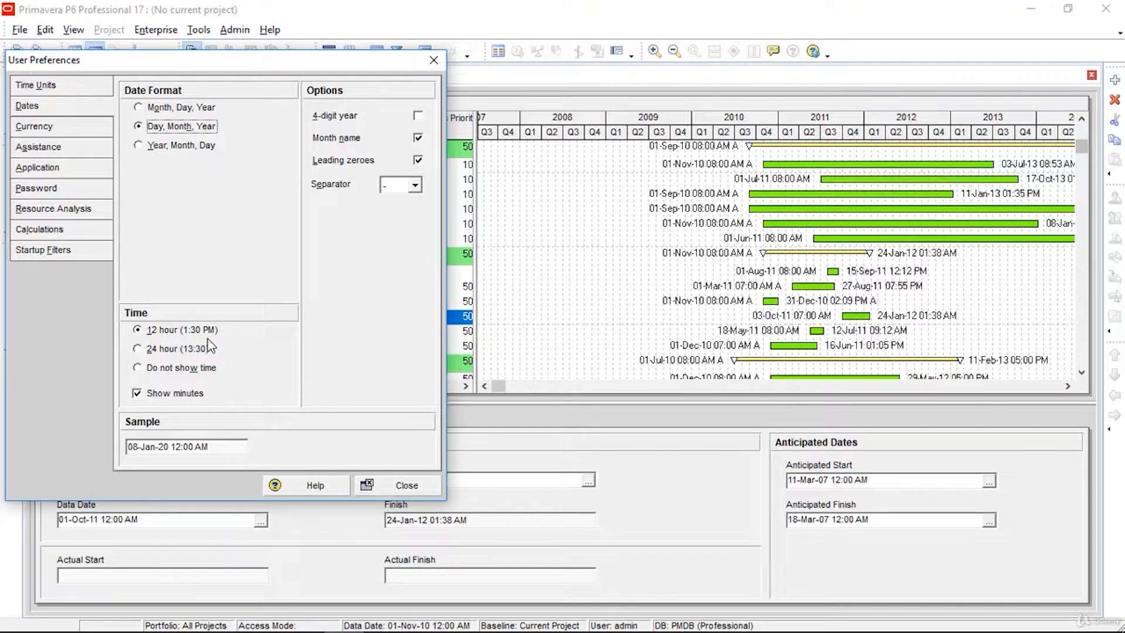
# Step: Keep 12-hour time and US Dollar currency, then view the new resource and activity wizard settings
pyautogui.click(146, 352)
pyautogui.click(145, 333)
pyautogui.click(83, 134)
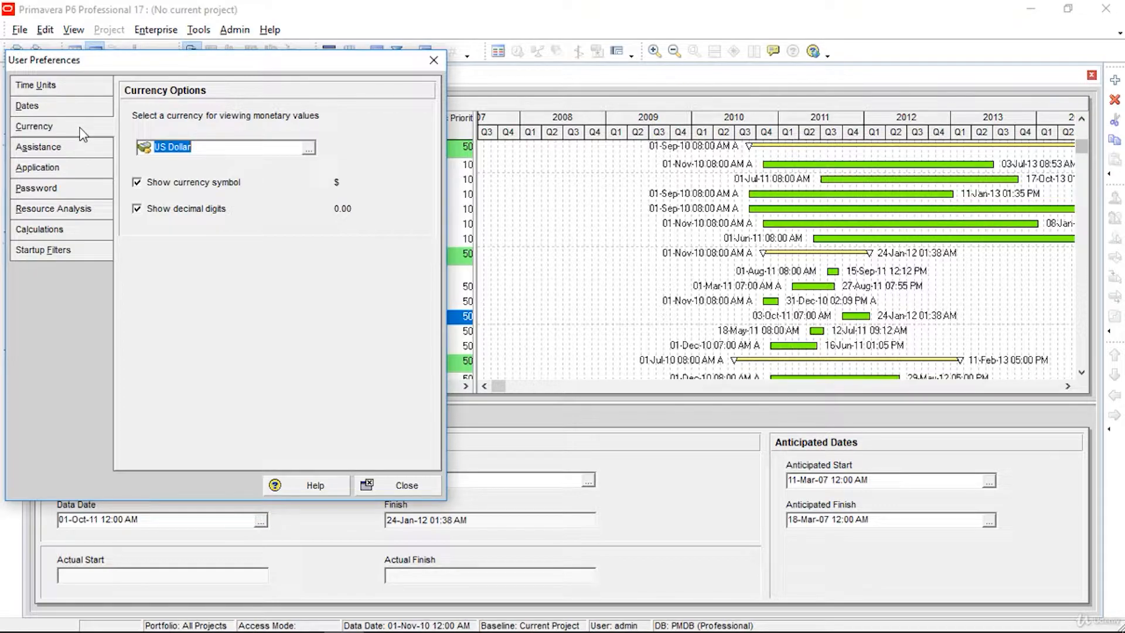
pyautogui.click(308, 149)
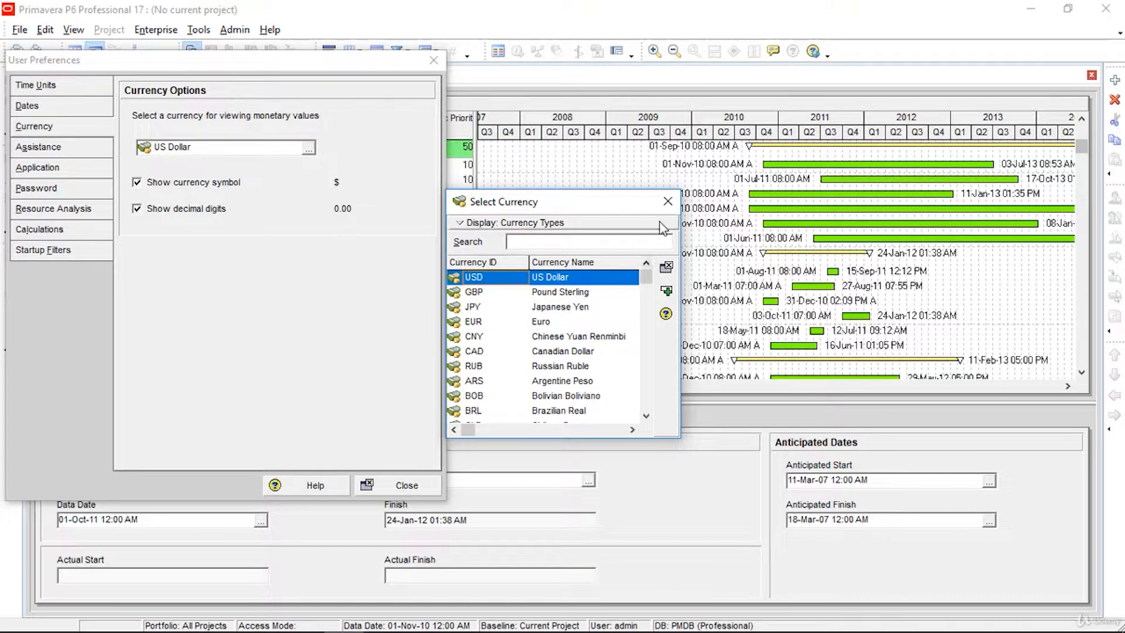
pyautogui.click(668, 202)
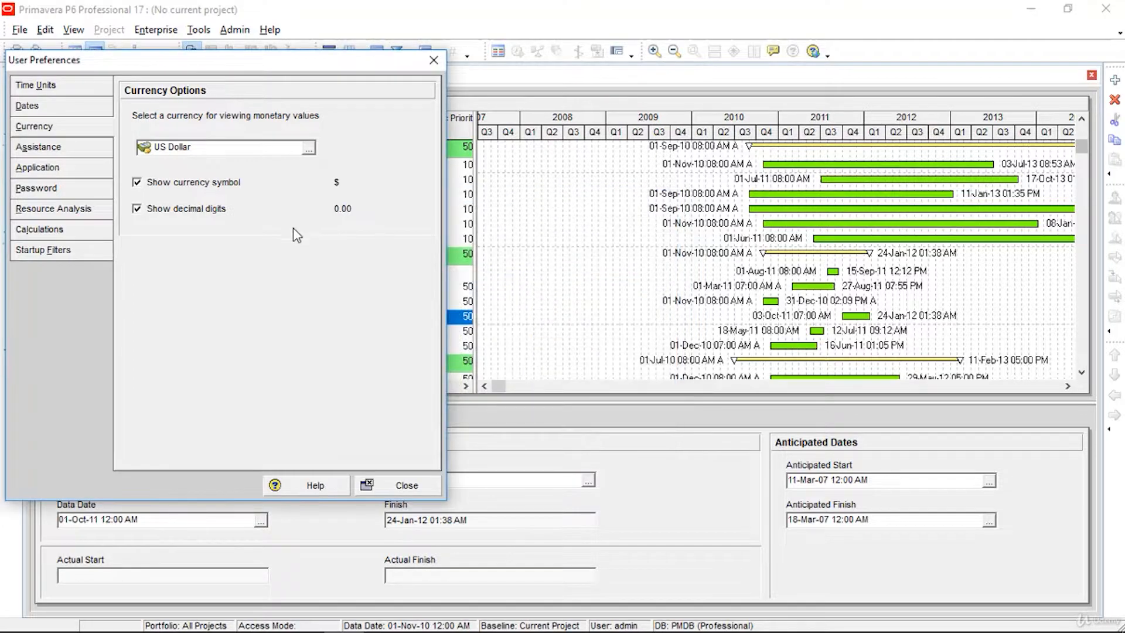
pyautogui.click(39, 148)
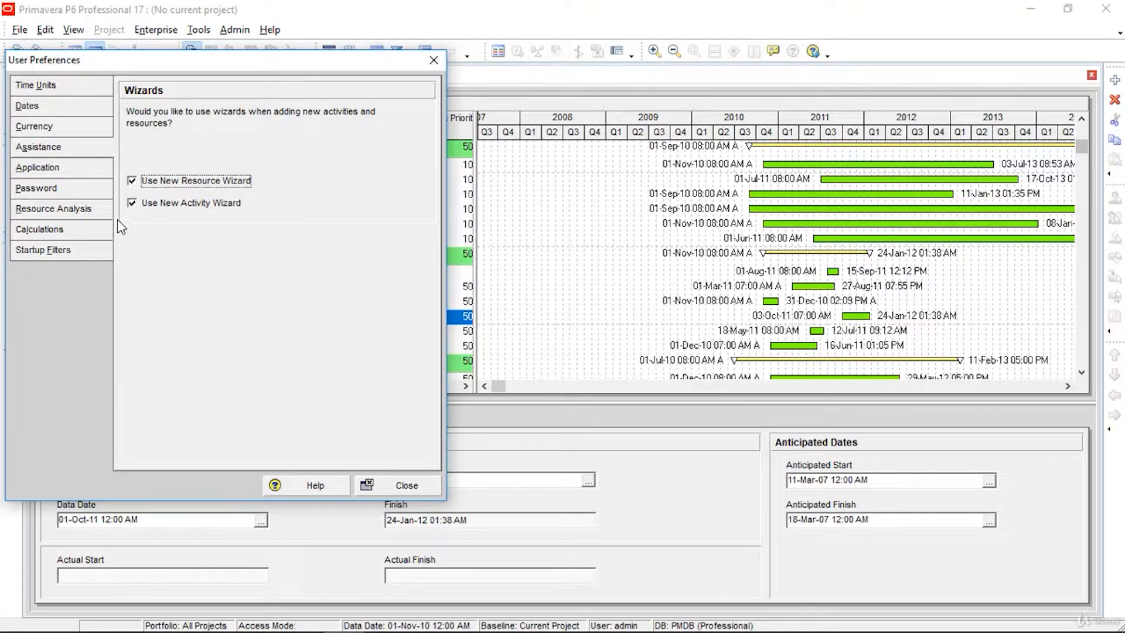
# Step: Review the Application settings, cancel a password change, then view Resource Analysis and Calculations settings
pyautogui.click(76, 174)
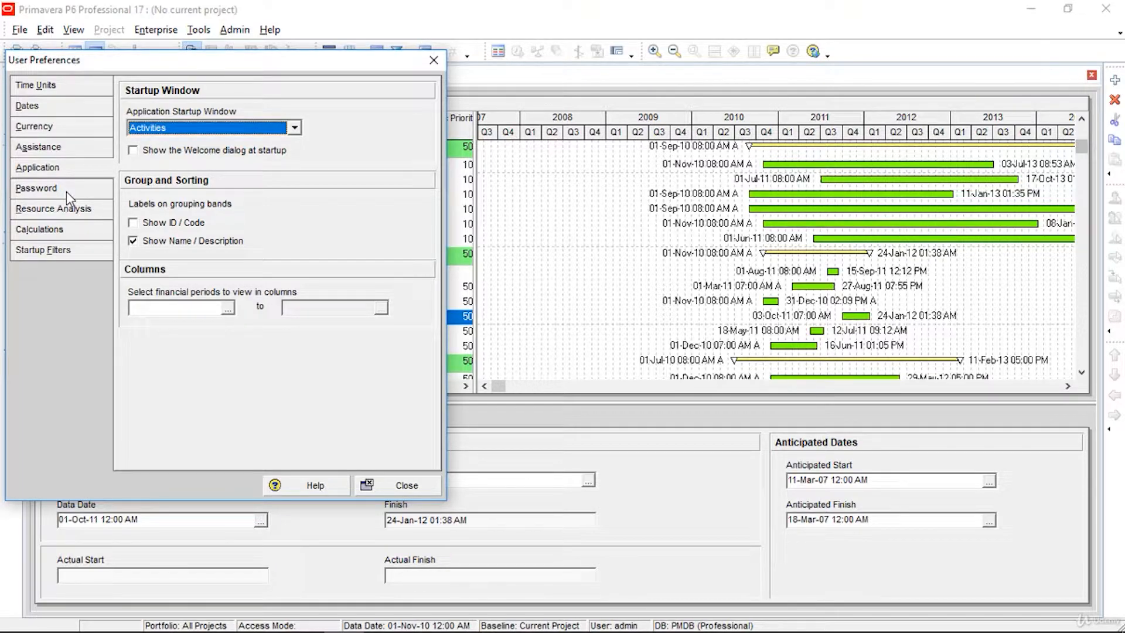
pyautogui.click(65, 191)
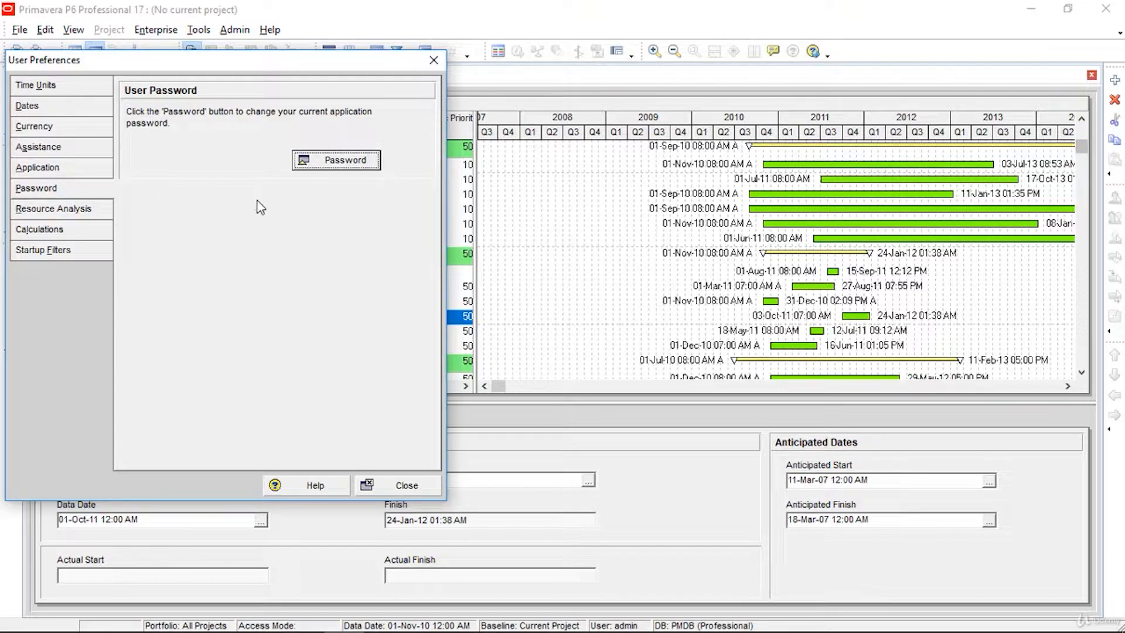
pyautogui.click(325, 164)
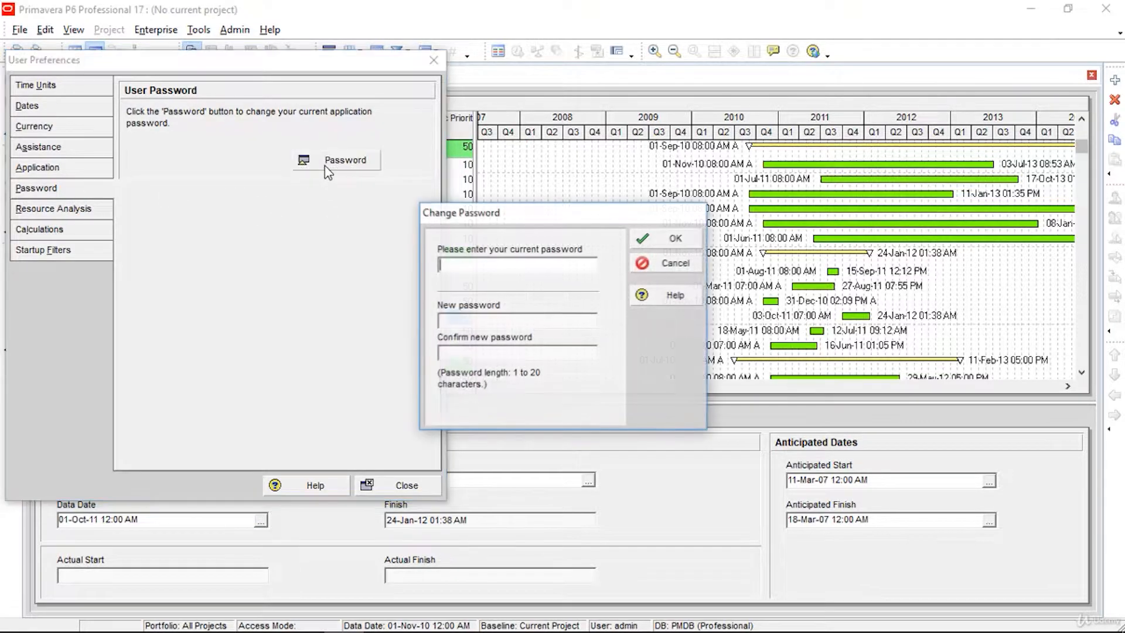
pyautogui.click(672, 266)
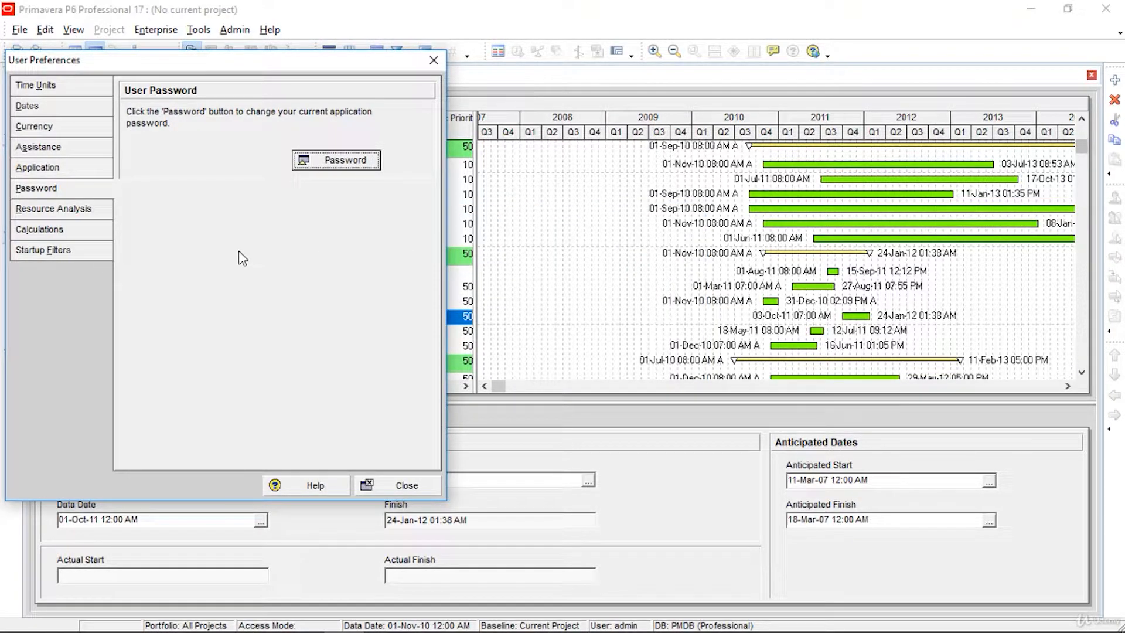
pyautogui.click(74, 212)
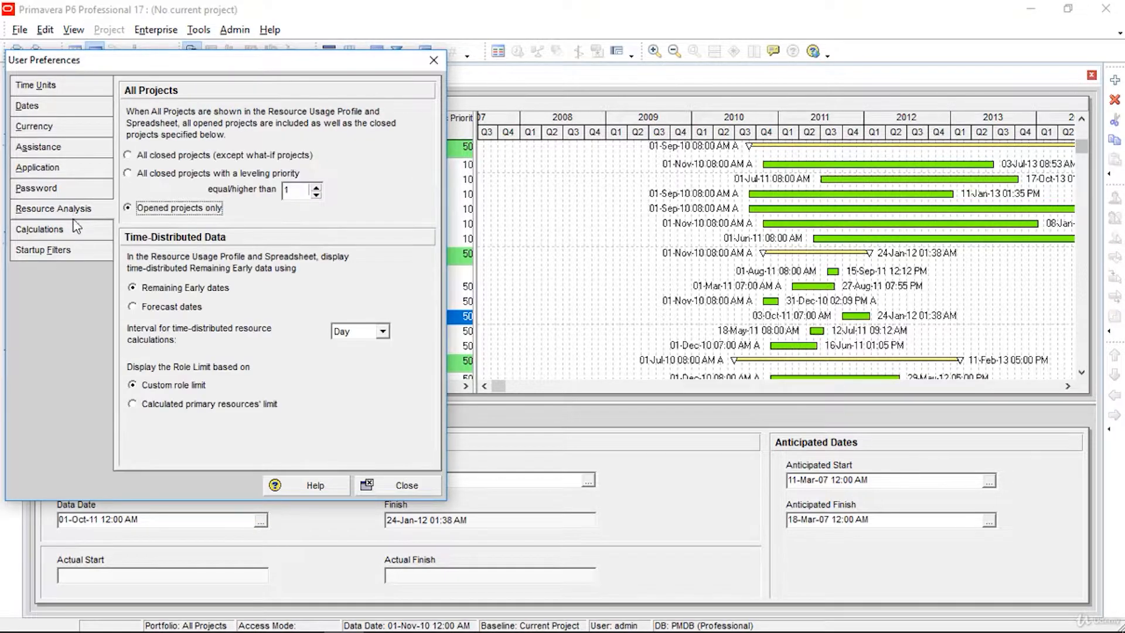
pyautogui.click(71, 231)
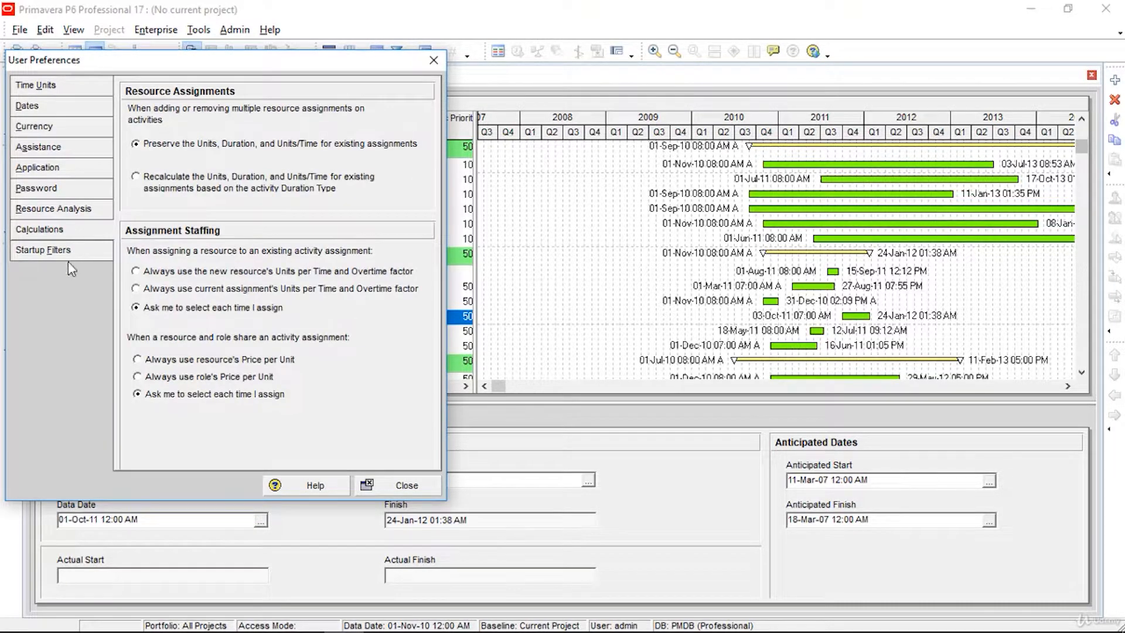
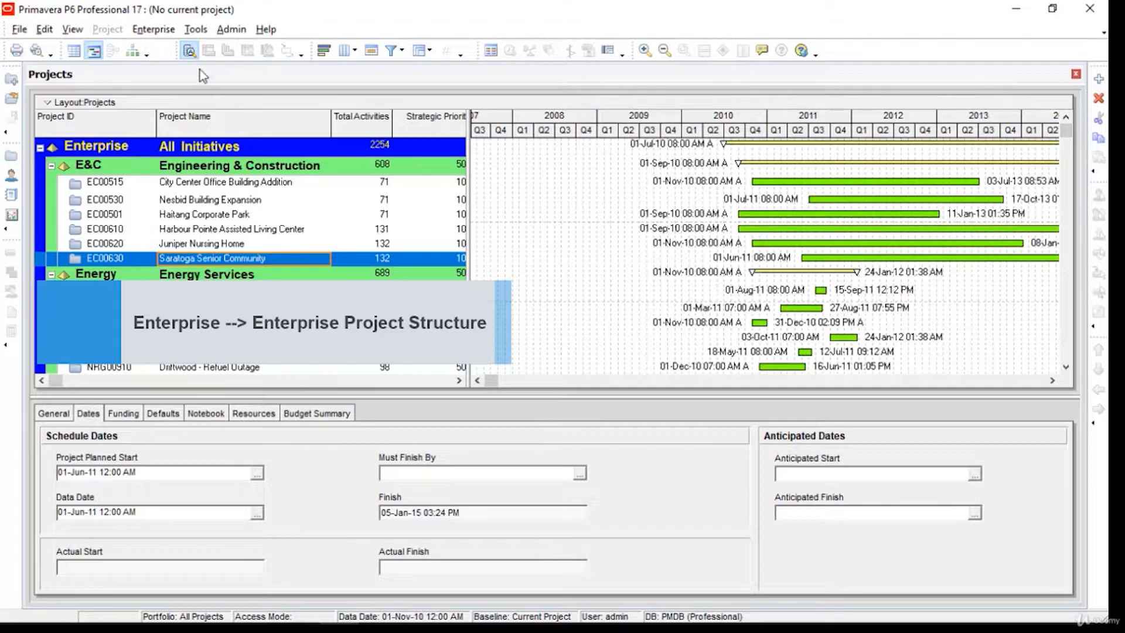
# Step: In Enterprise Project Structure, add EPS ID Training named Primavera Education, then close the editor
pyautogui.click(153, 30)
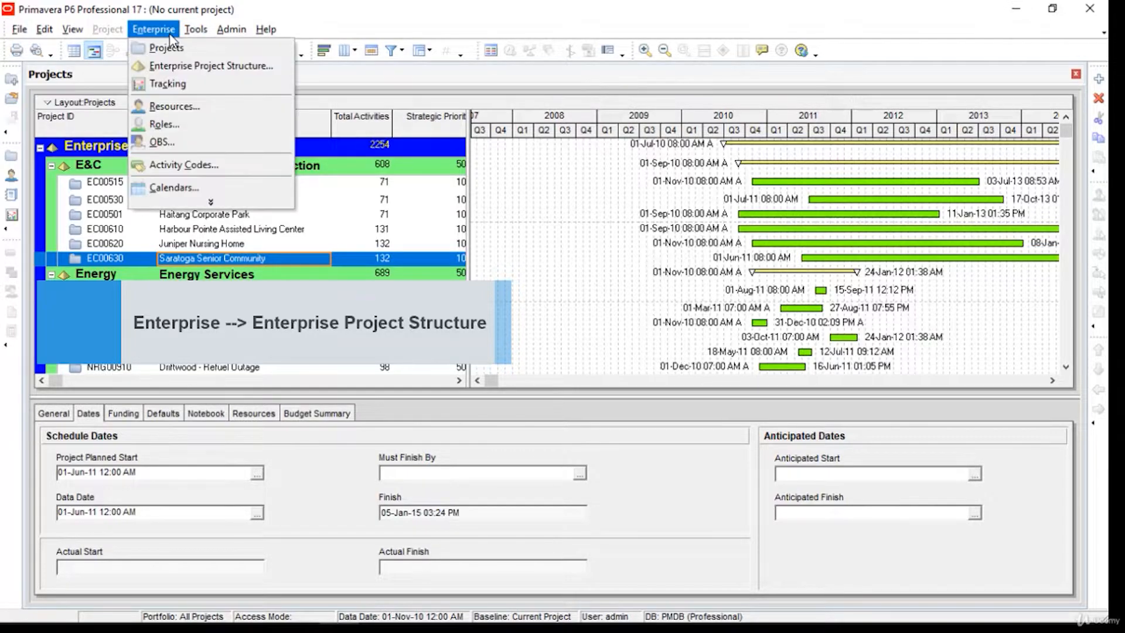
pyautogui.click(175, 65)
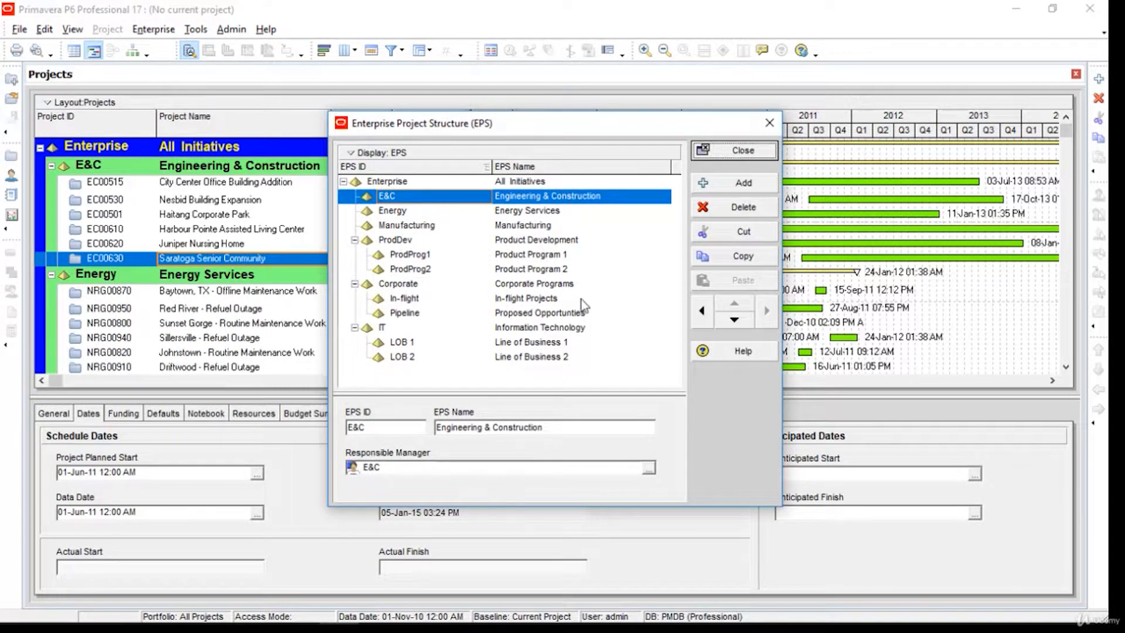
pyautogui.click(727, 182)
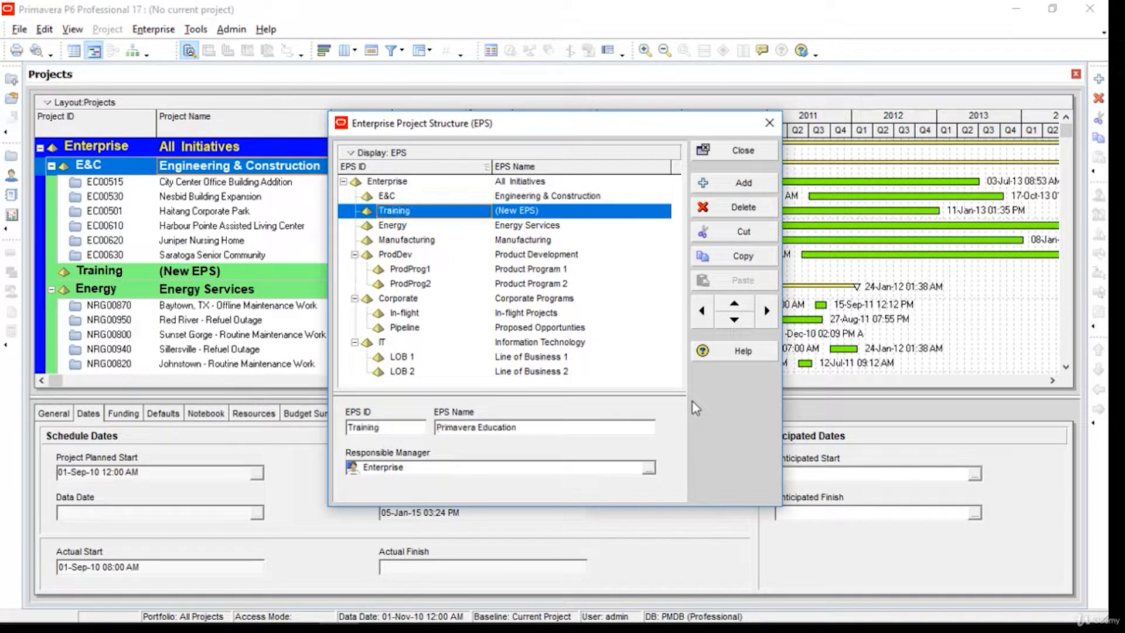
pyautogui.click(746, 156)
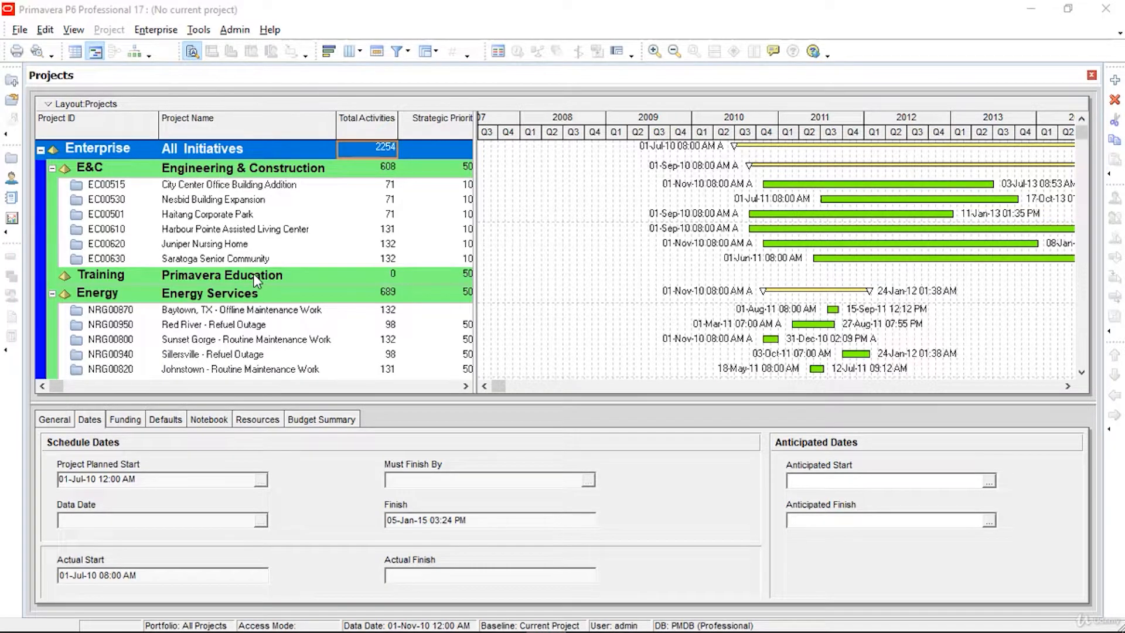
# Step: Start a new project placed in the Training / Primavera Education EPS
pyautogui.click(253, 279)
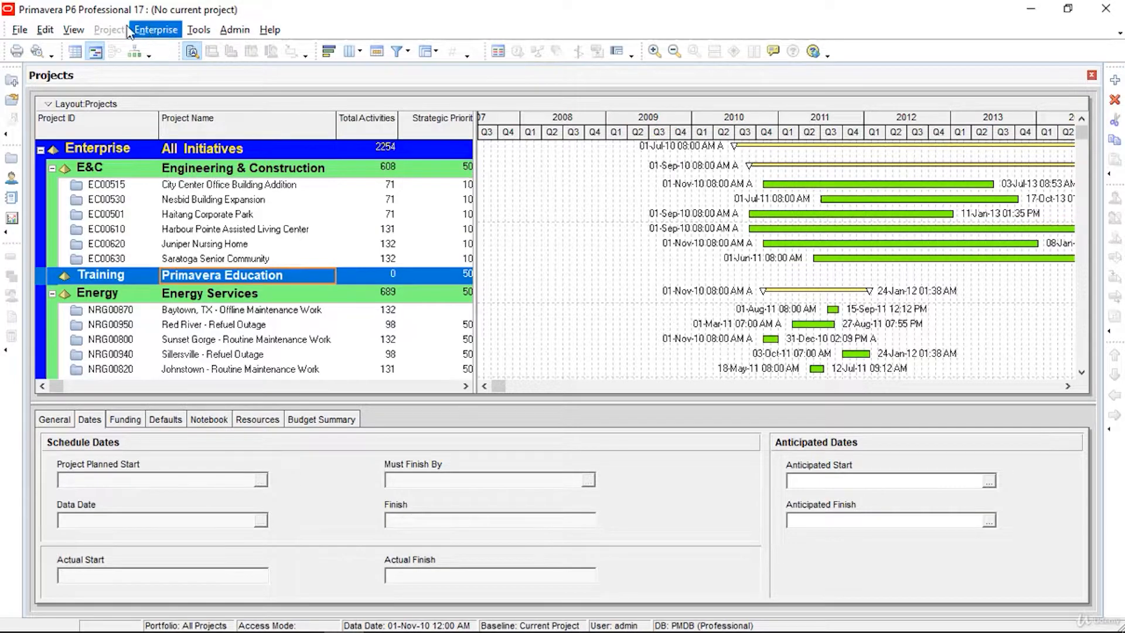
pyautogui.click(22, 30)
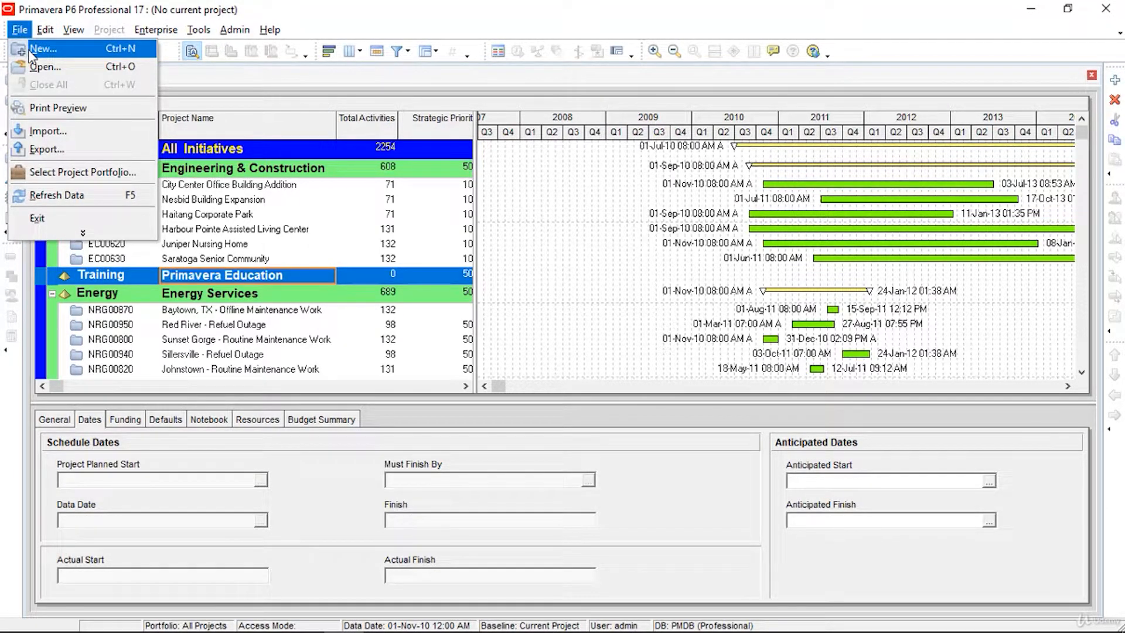
pyautogui.click(30, 50)
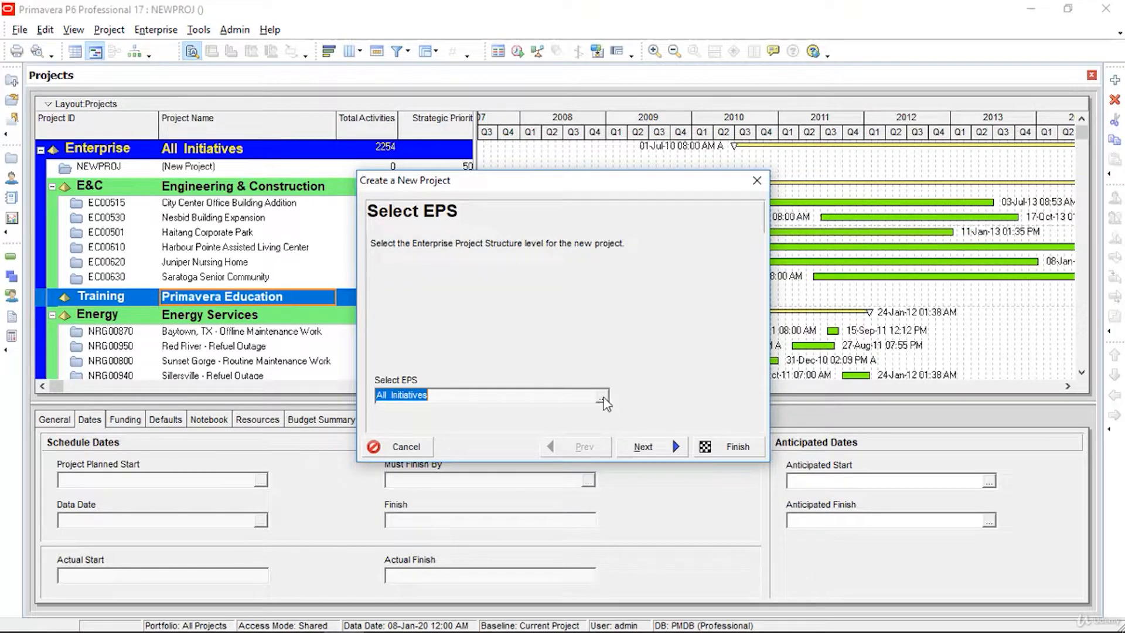
pyautogui.click(602, 397)
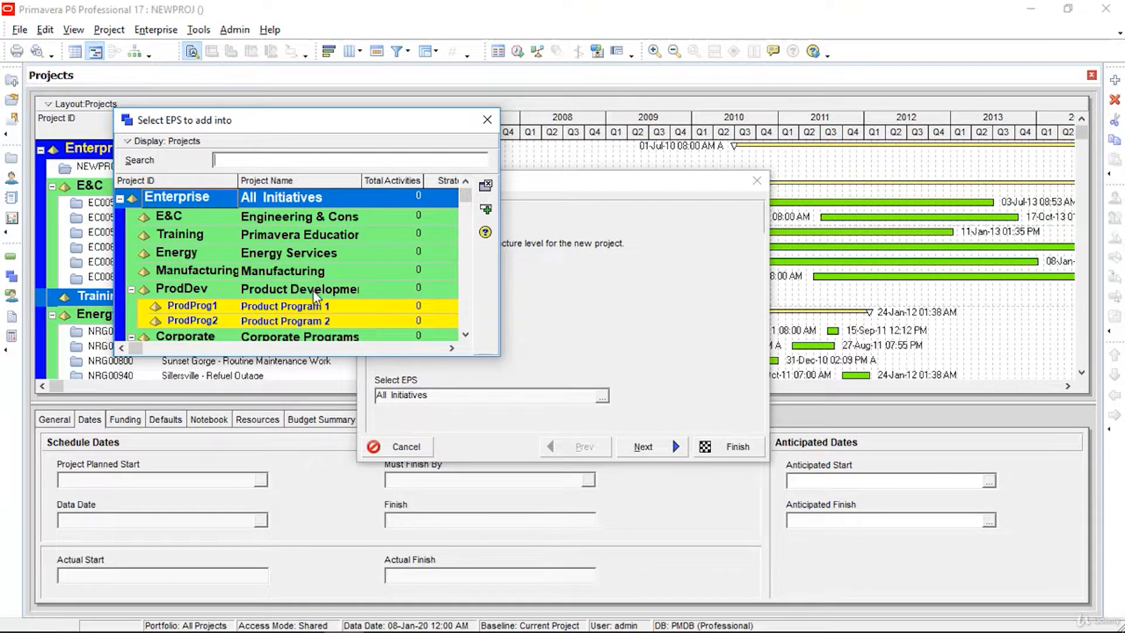
pyautogui.click(315, 239)
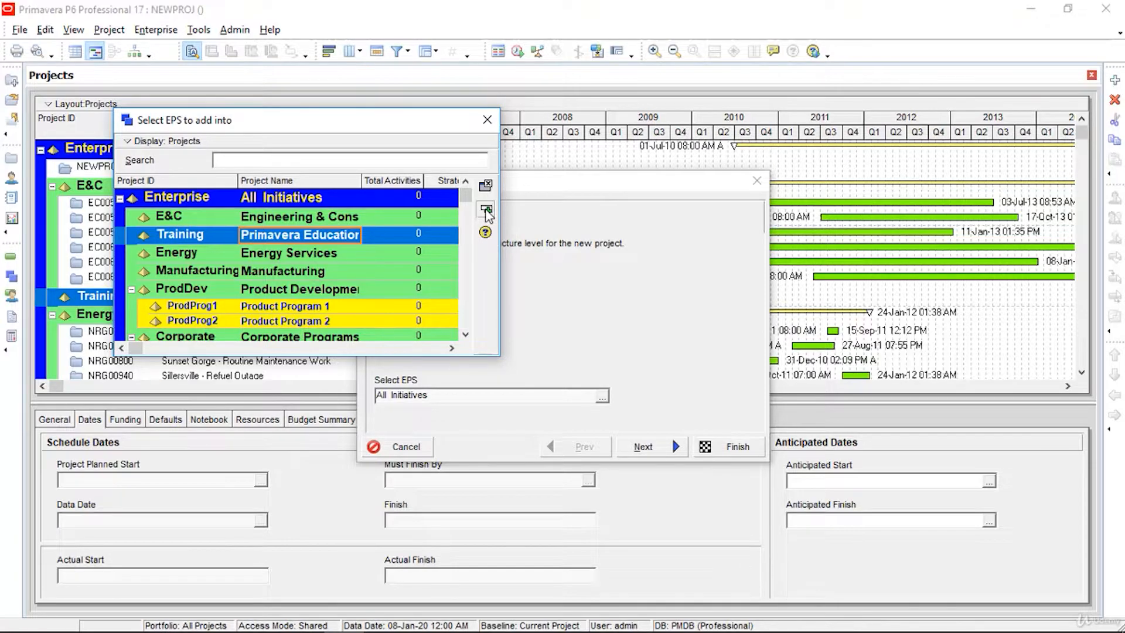
pyautogui.click(486, 212)
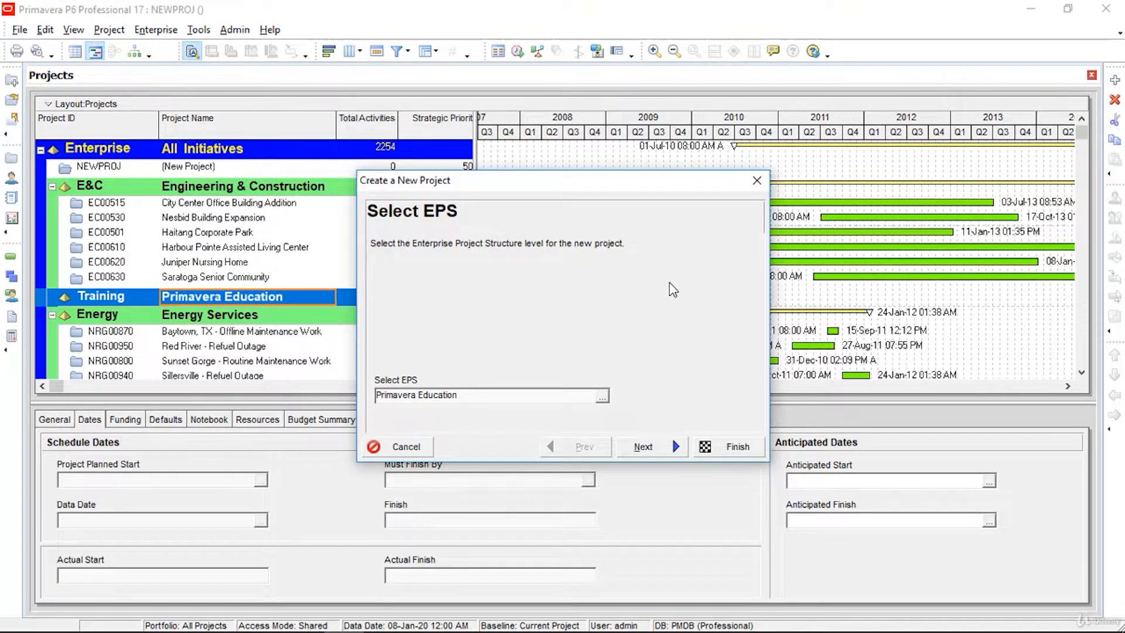
pyautogui.click(670, 452)
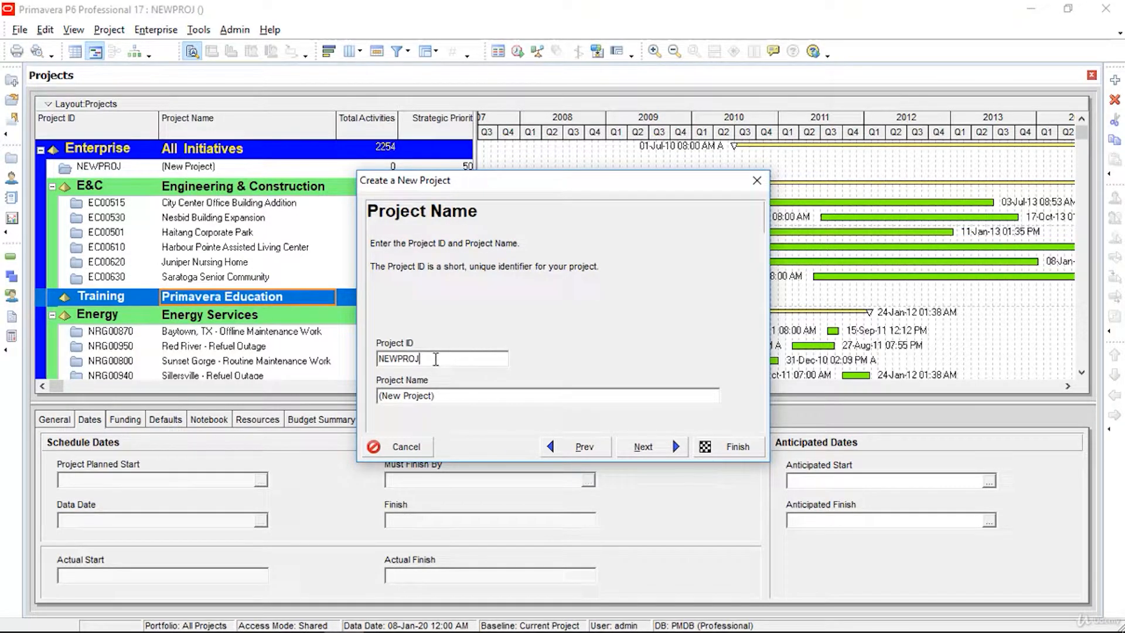
# Step: Enter ID PR001 and name Learning Primavera Foundations, keep default dates and Enterprise manager, and finish
pyautogui.moveTo(435, 359); pyautogui.dragTo(245, 338)
pyautogui.write('PR001')
pyautogui.moveTo(502, 397); pyautogui.dragTo(292, 397)
pyautogui.write('Learning Primavera Foundations')
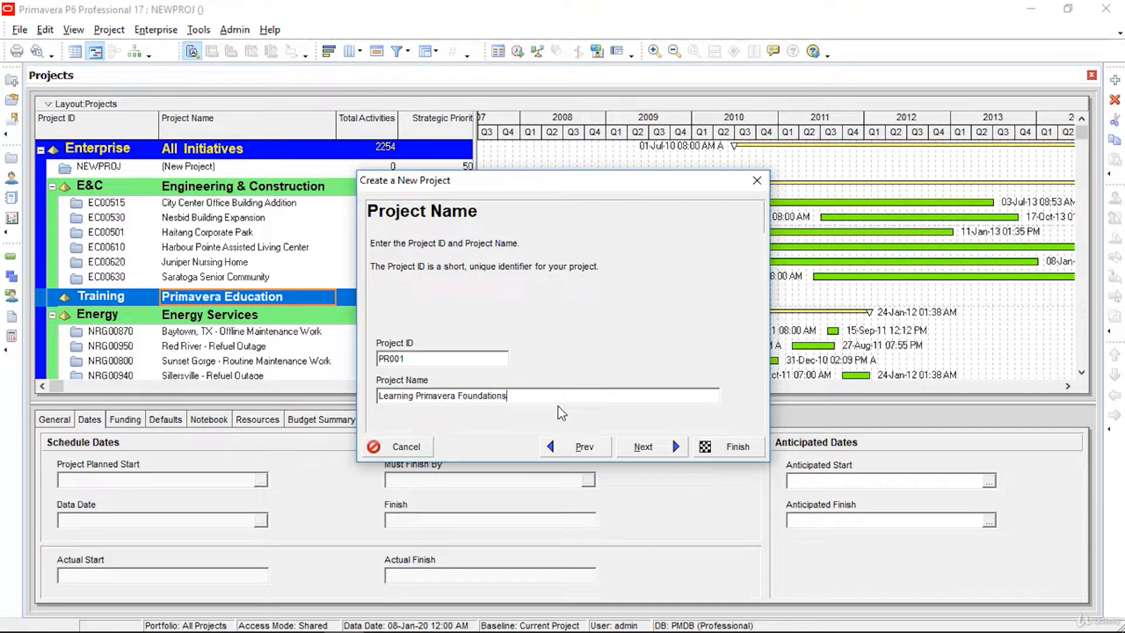
pyautogui.click(657, 449)
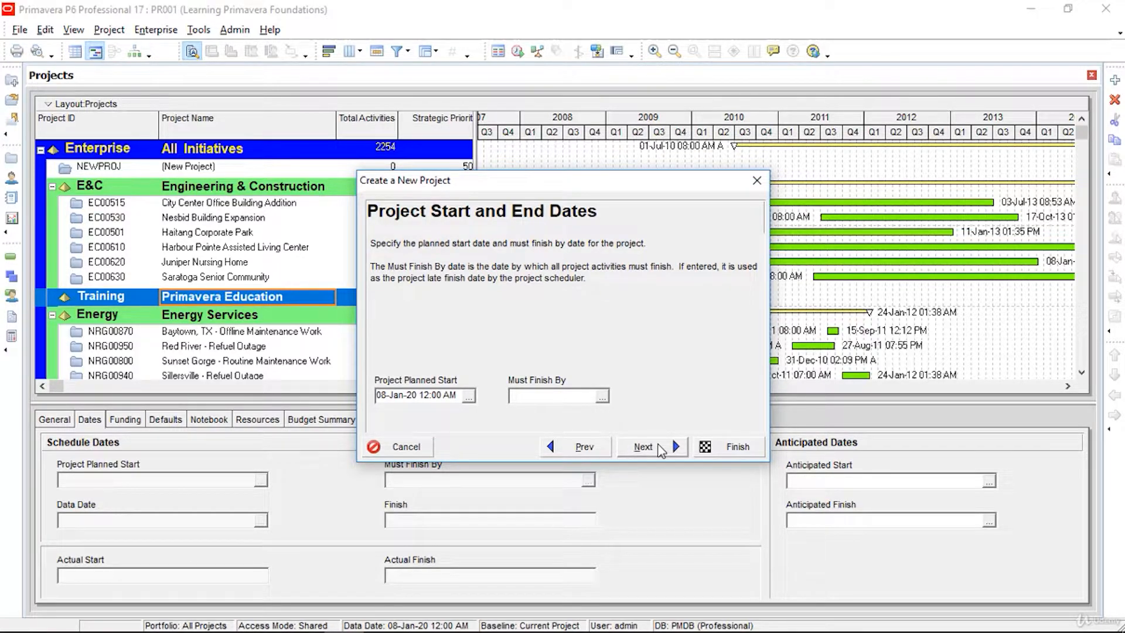
pyautogui.click(659, 446)
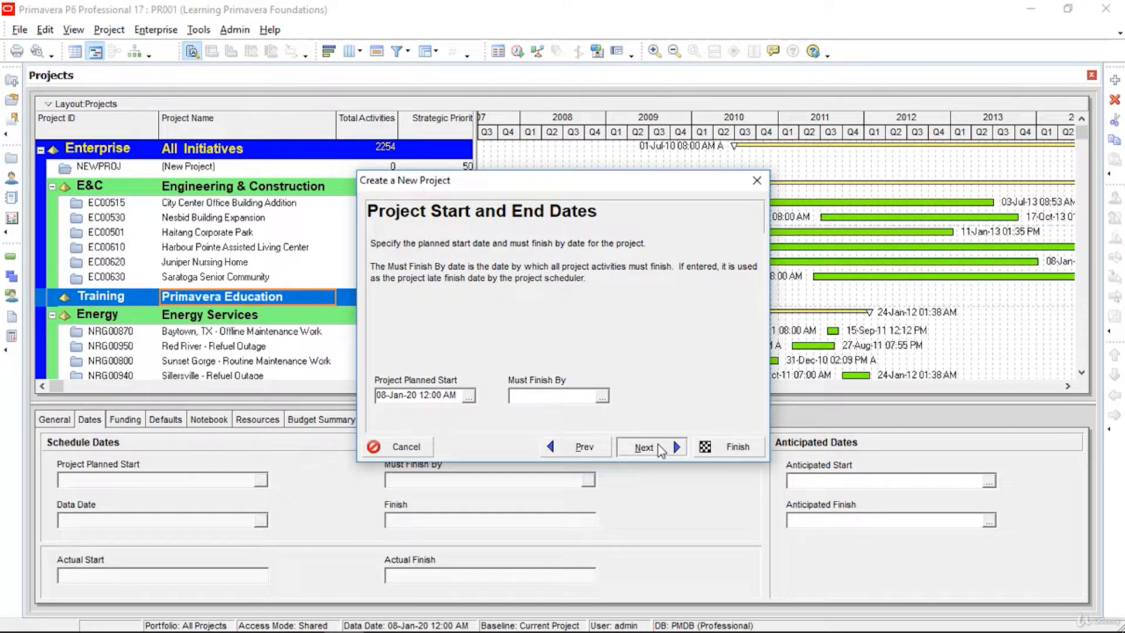
pyautogui.click(659, 449)
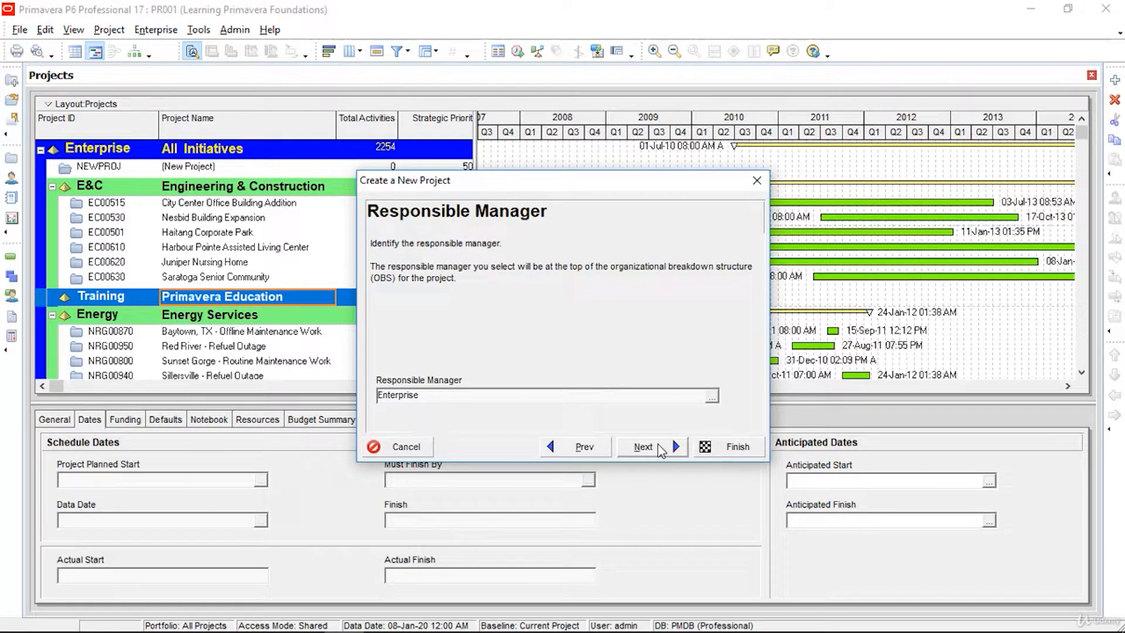
pyautogui.click(659, 447)
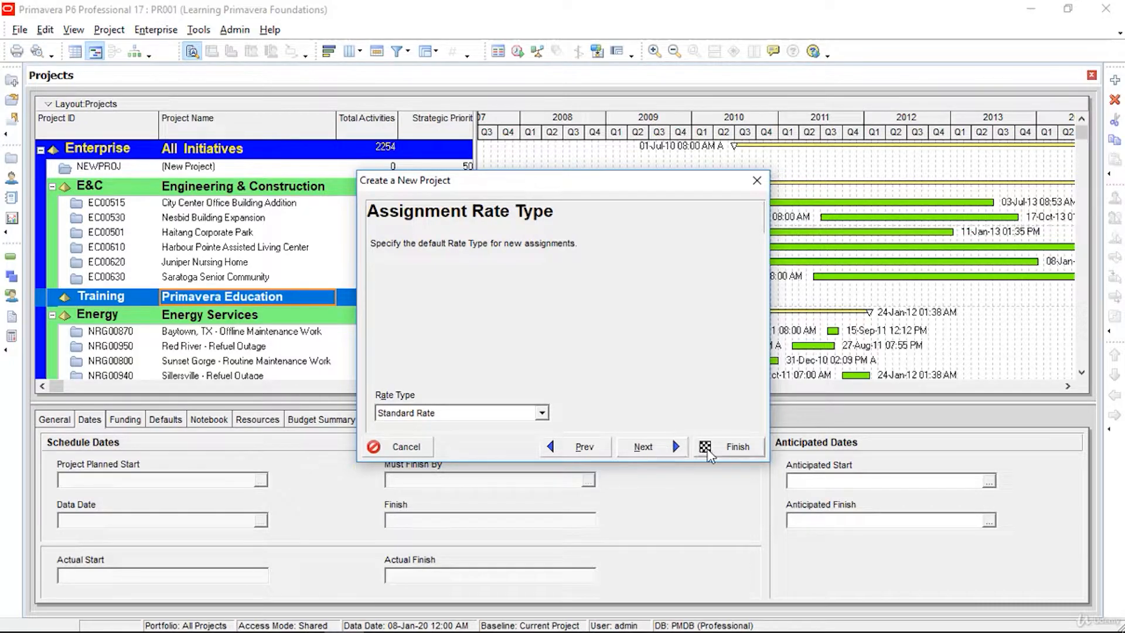
pyautogui.click(708, 450)
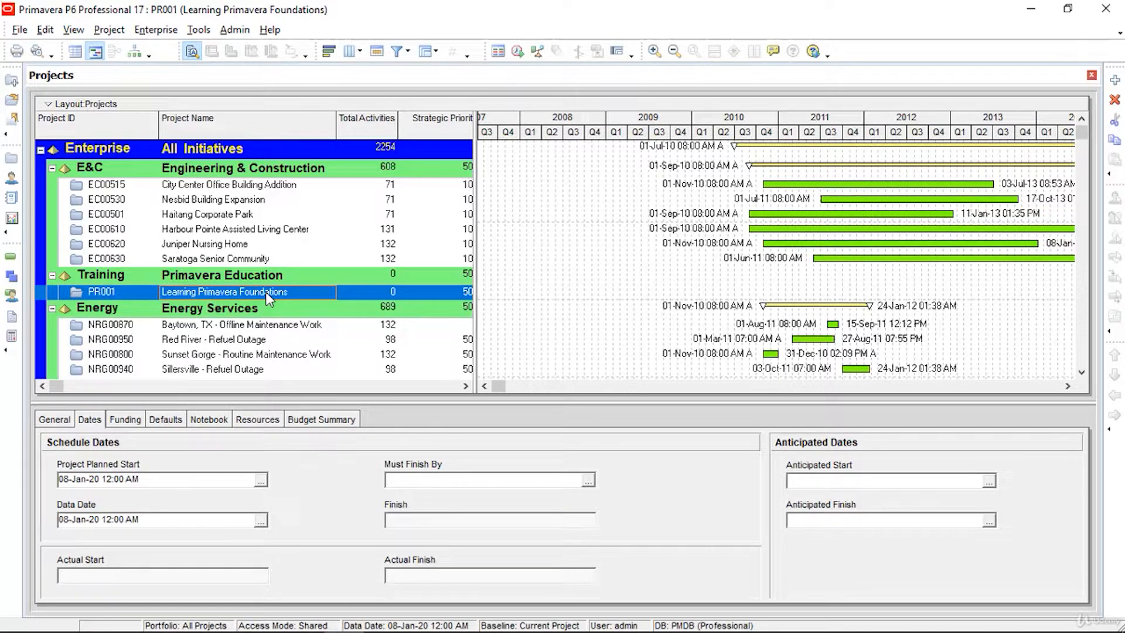
# Step: Set PR001's planned start to 10-Jan-20
pyautogui.click(124, 290)
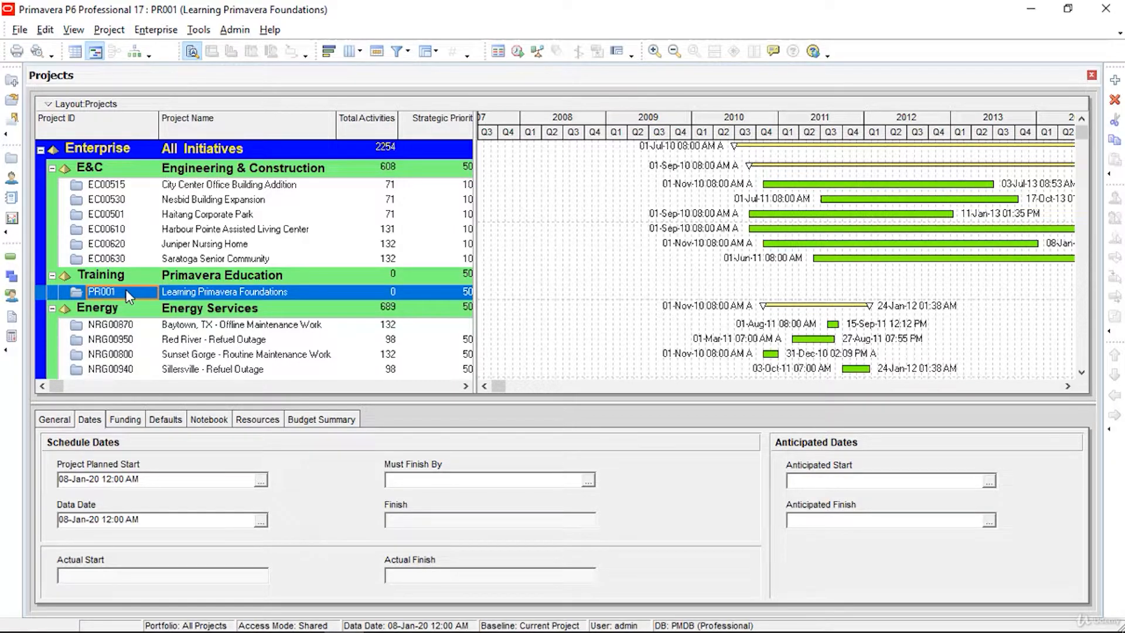
pyautogui.click(261, 483)
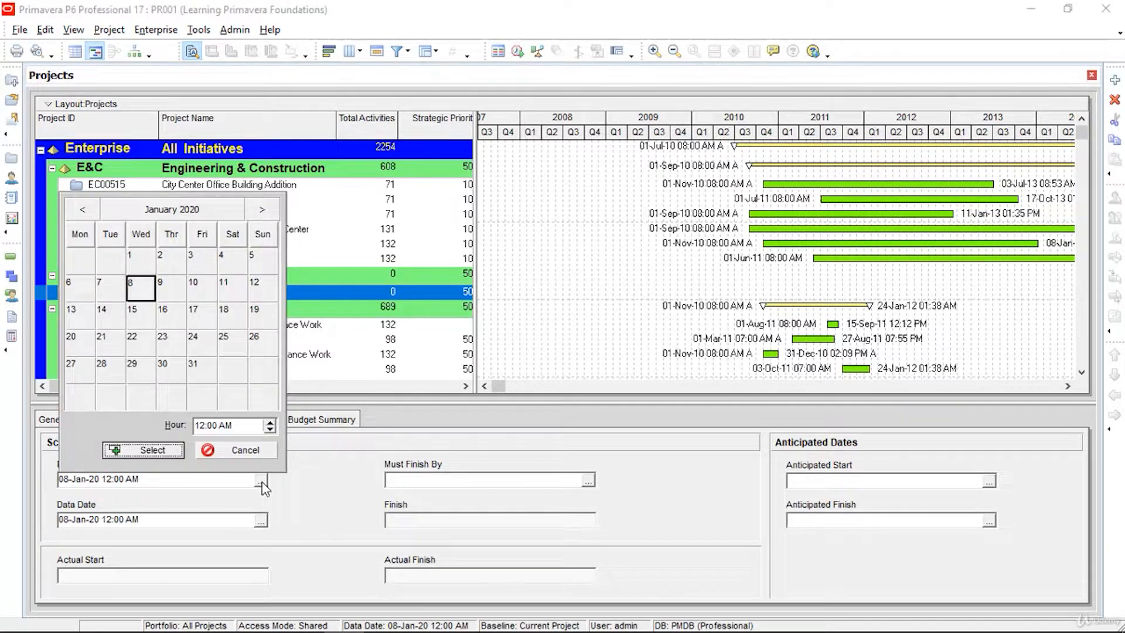
pyautogui.click(201, 287)
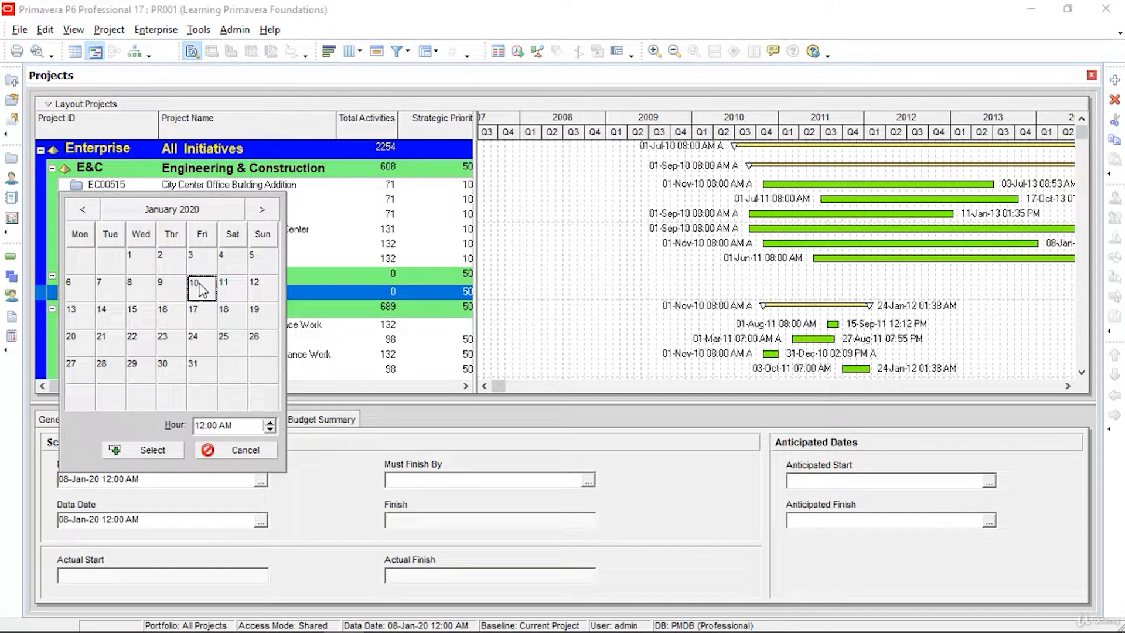
pyautogui.click(166, 451)
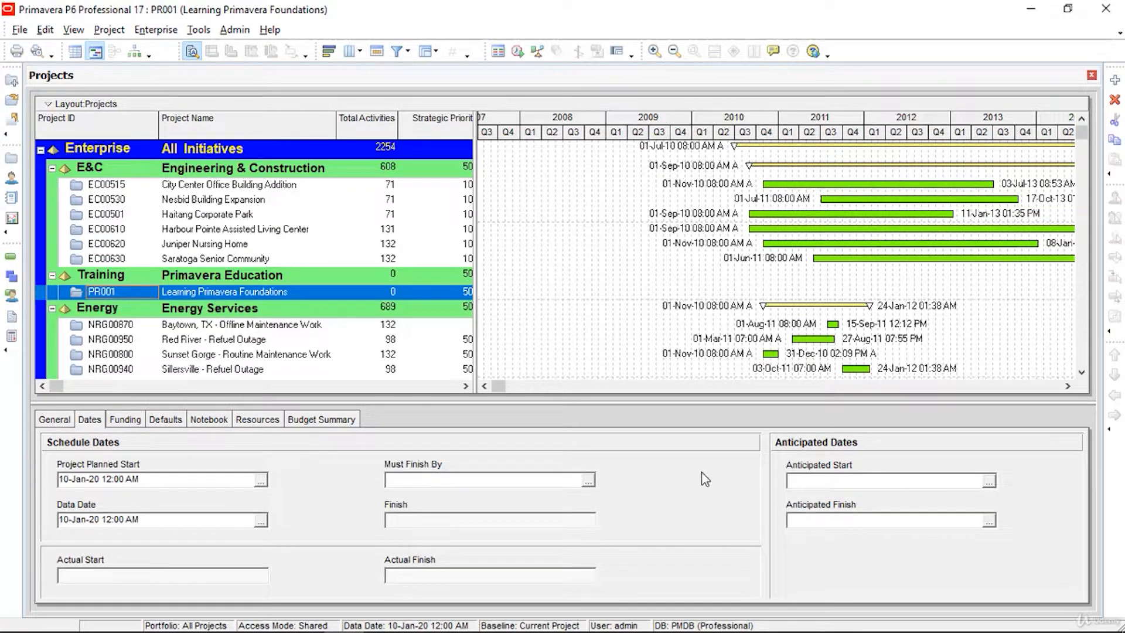
# Step: Set the anticipated start to 15-Jan-20 and anticipated finish to 30-Jan-20
pyautogui.click(989, 481)
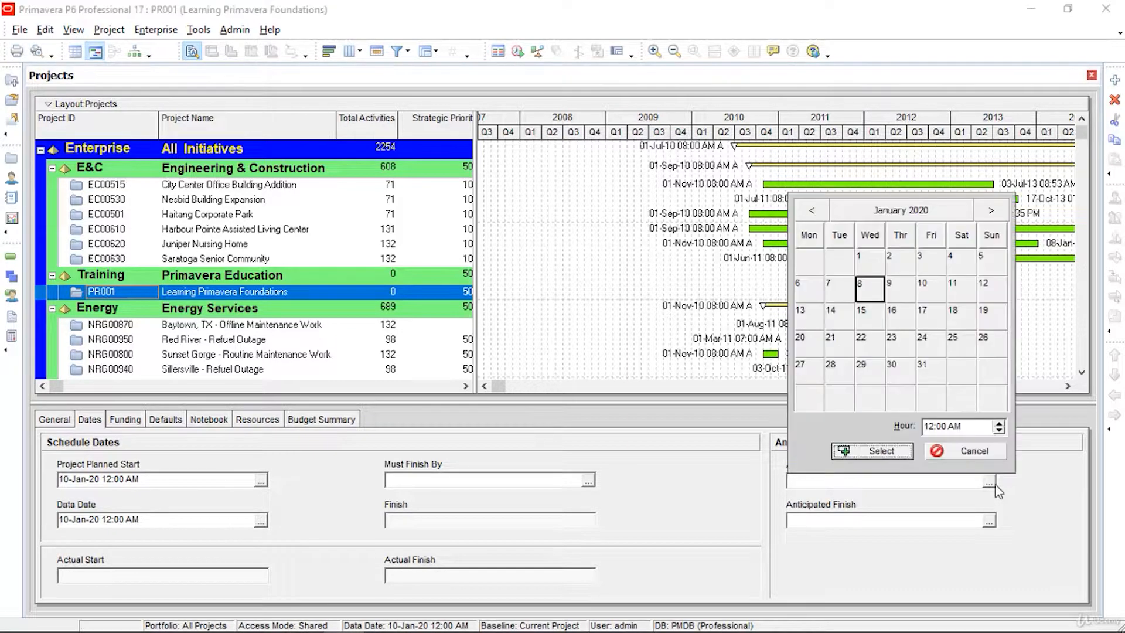
pyautogui.click(872, 316)
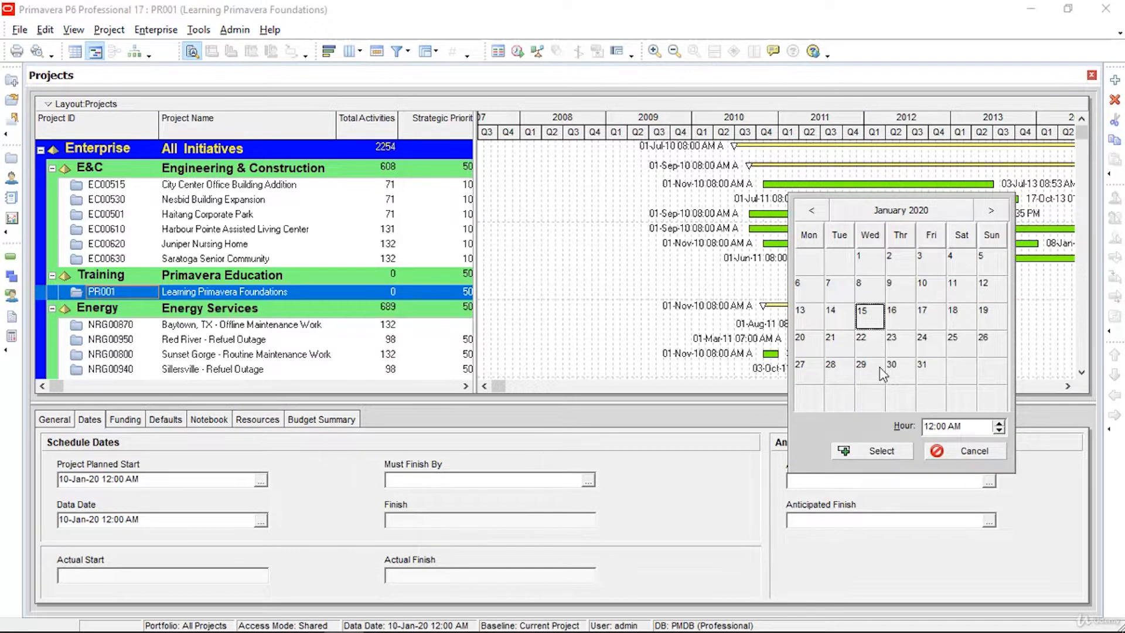
pyautogui.click(881, 455)
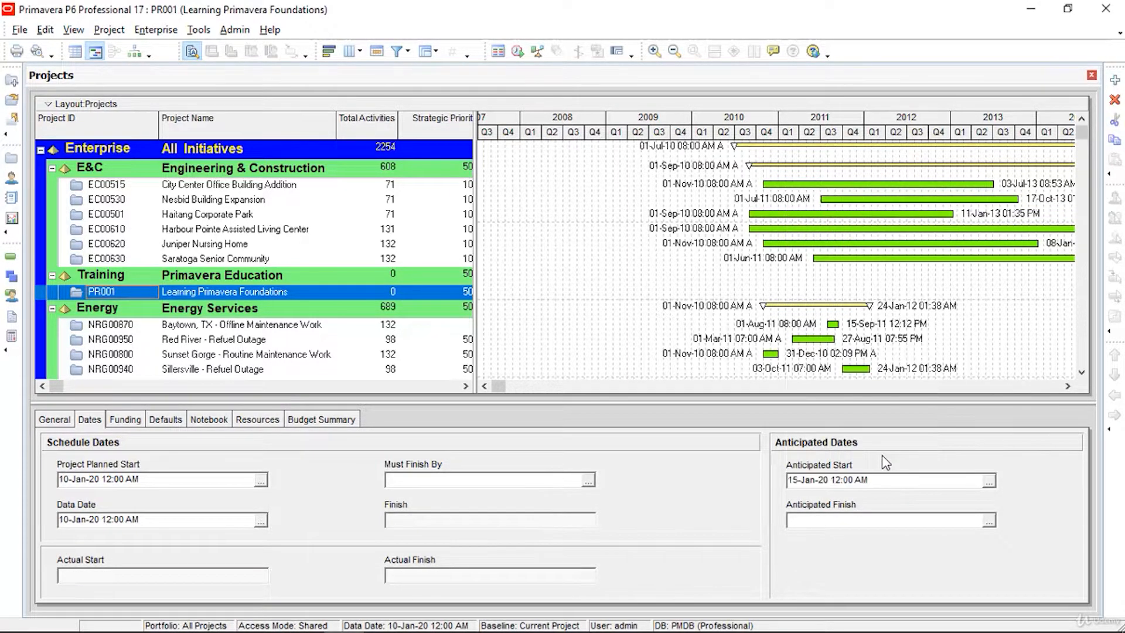
pyautogui.click(989, 521)
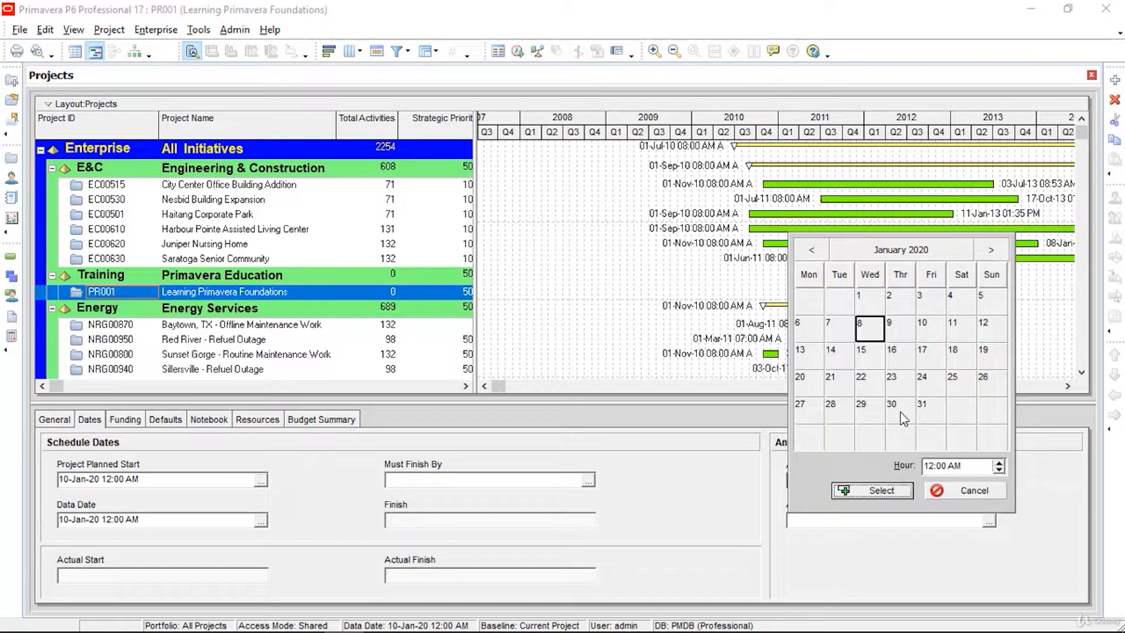
pyautogui.click(894, 413)
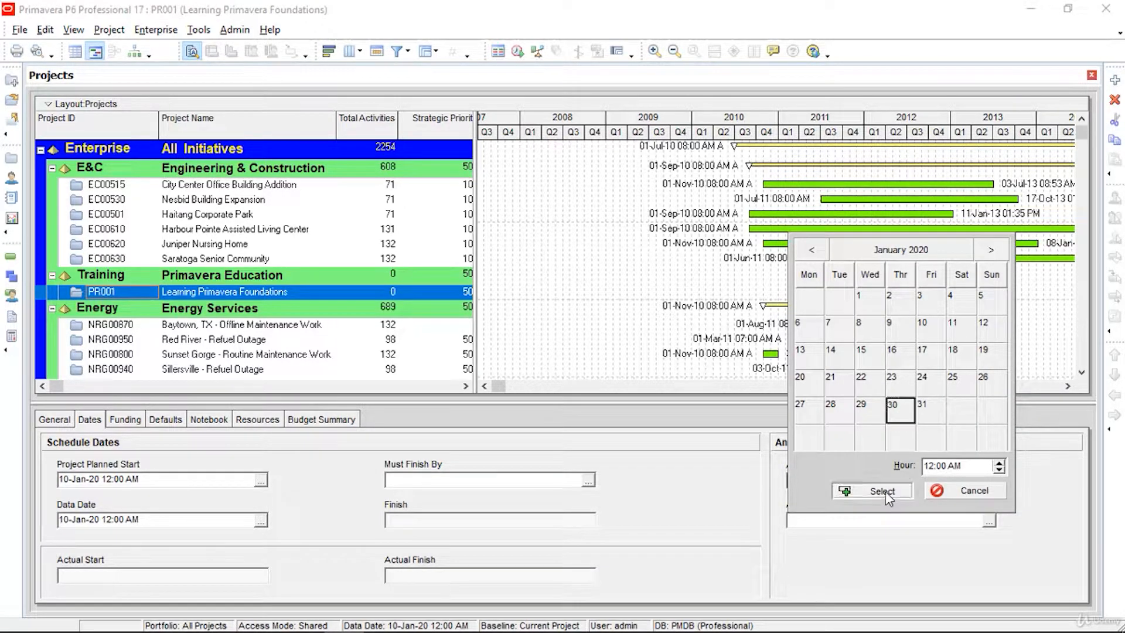
pyautogui.click(885, 491)
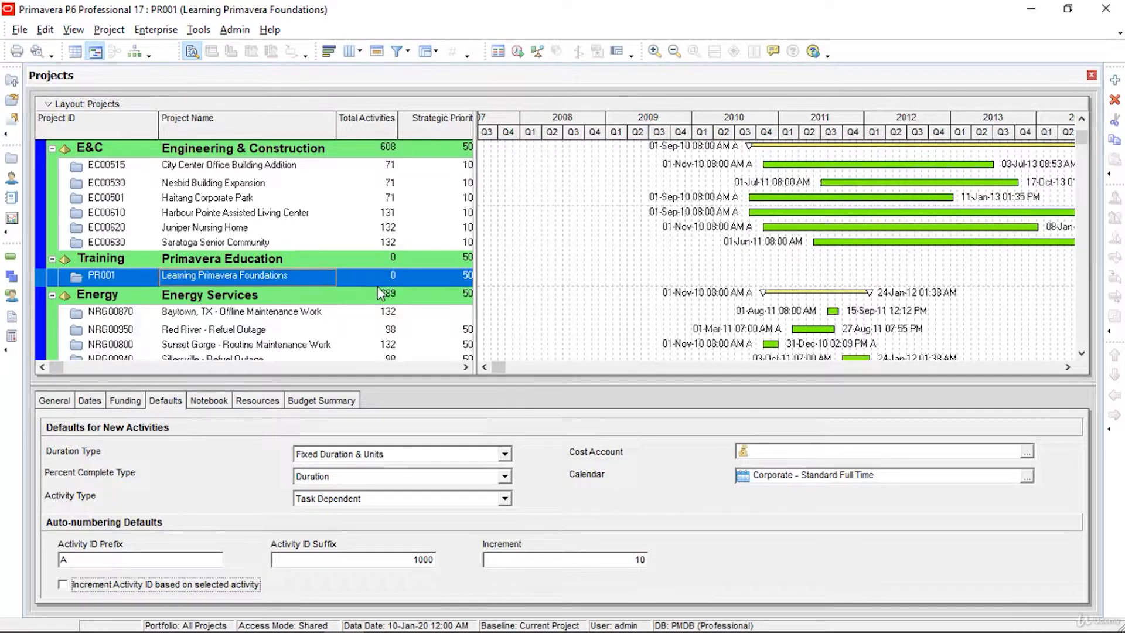
# Step: Copy the Trades - 5 Day Workweek calendar into a project calendar named PR001 5 days/week
pyautogui.click(157, 32)
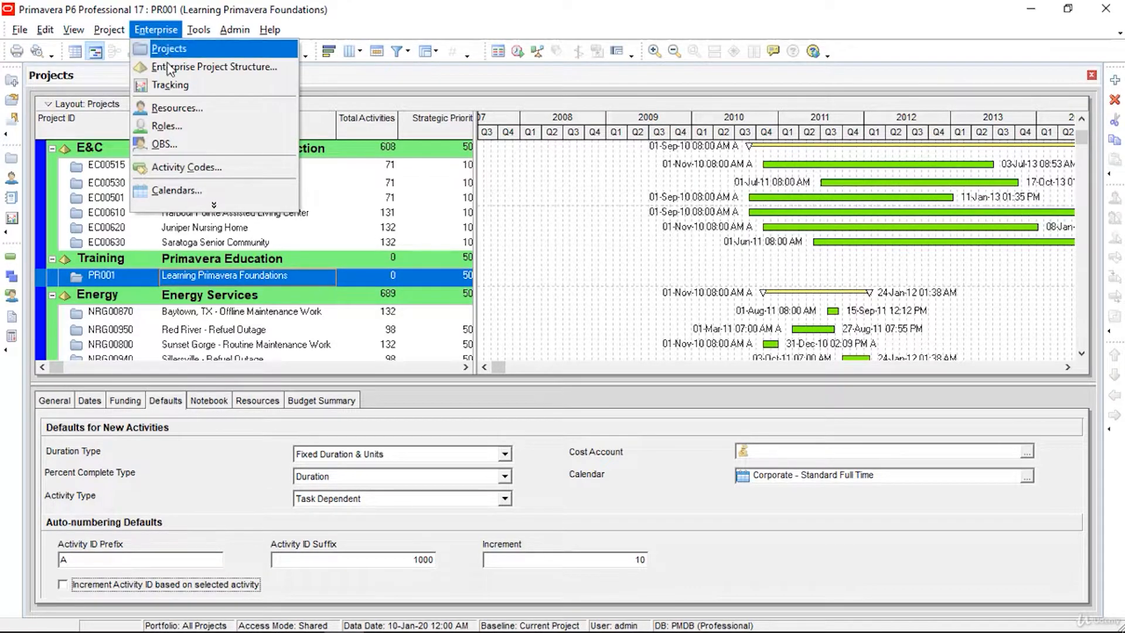
pyautogui.click(185, 188)
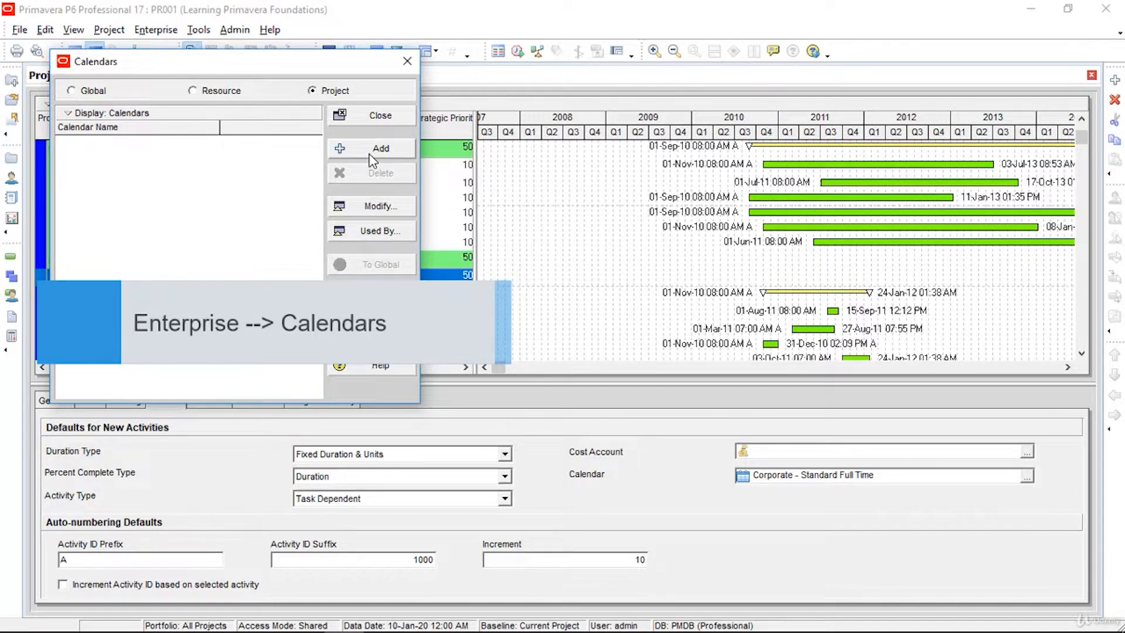
pyautogui.click(322, 92)
pyautogui.click(363, 153)
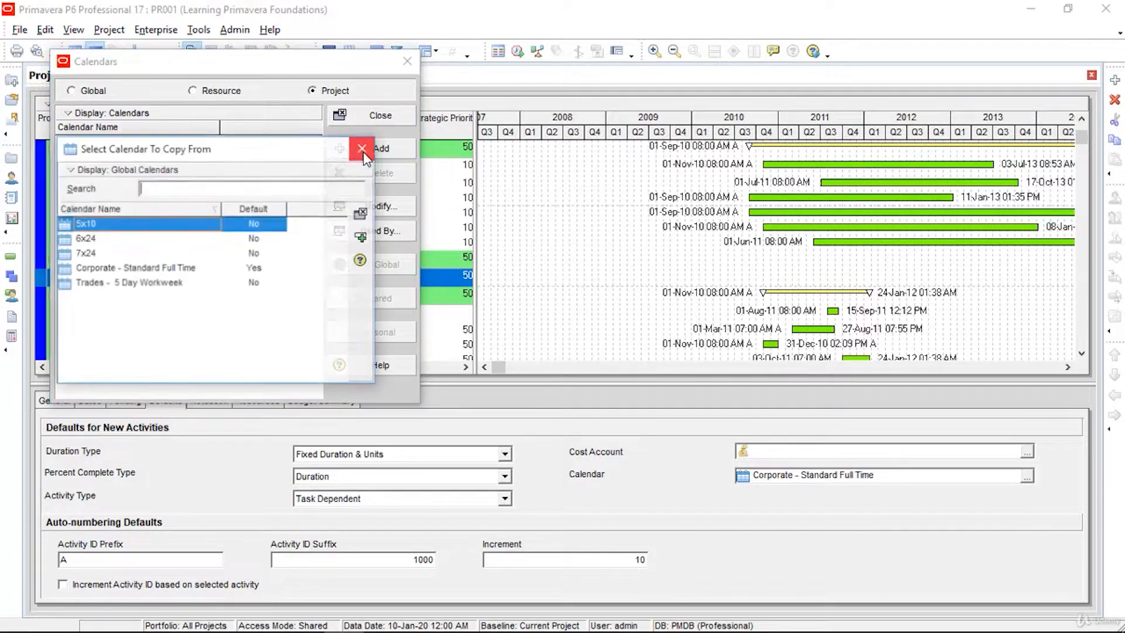
pyautogui.click(190, 287)
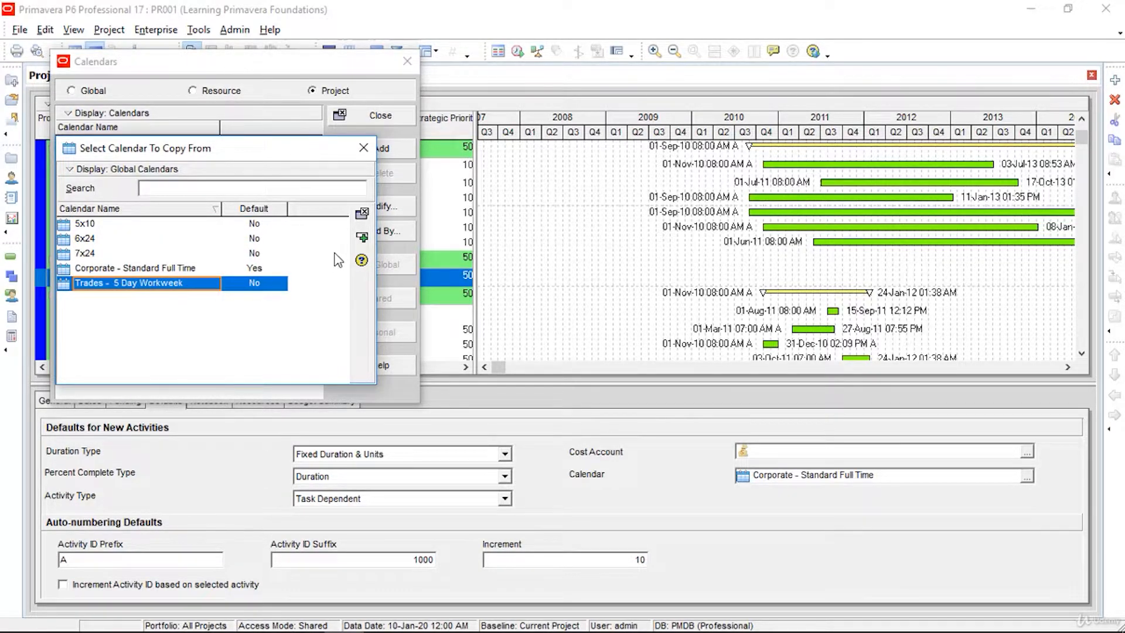
pyautogui.click(365, 235)
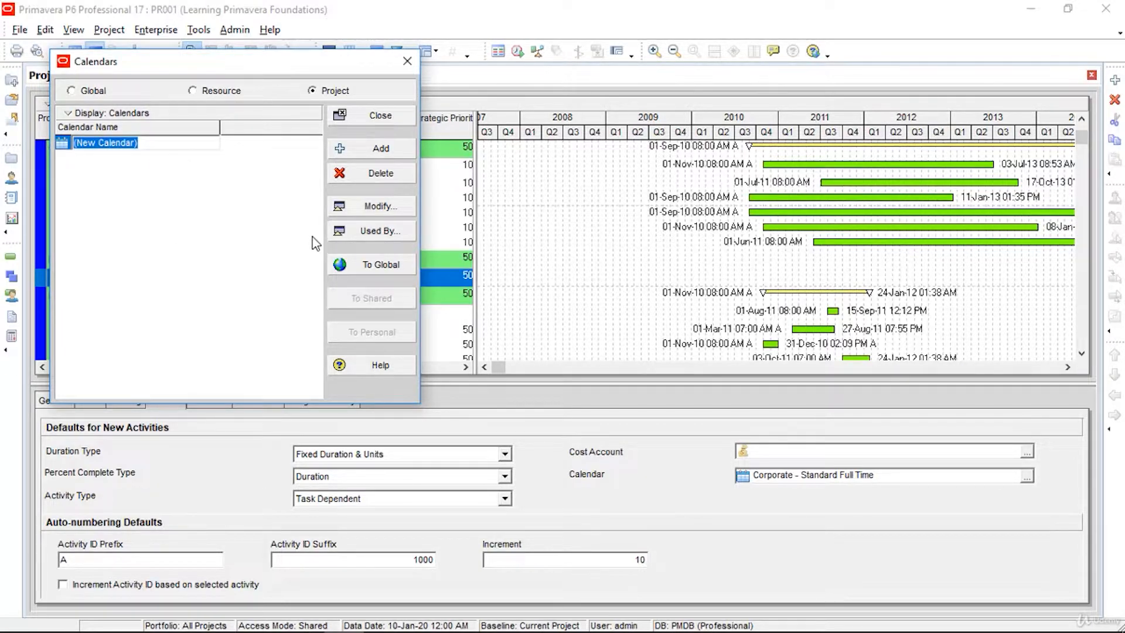
pyautogui.write('PR001 5 days/week')
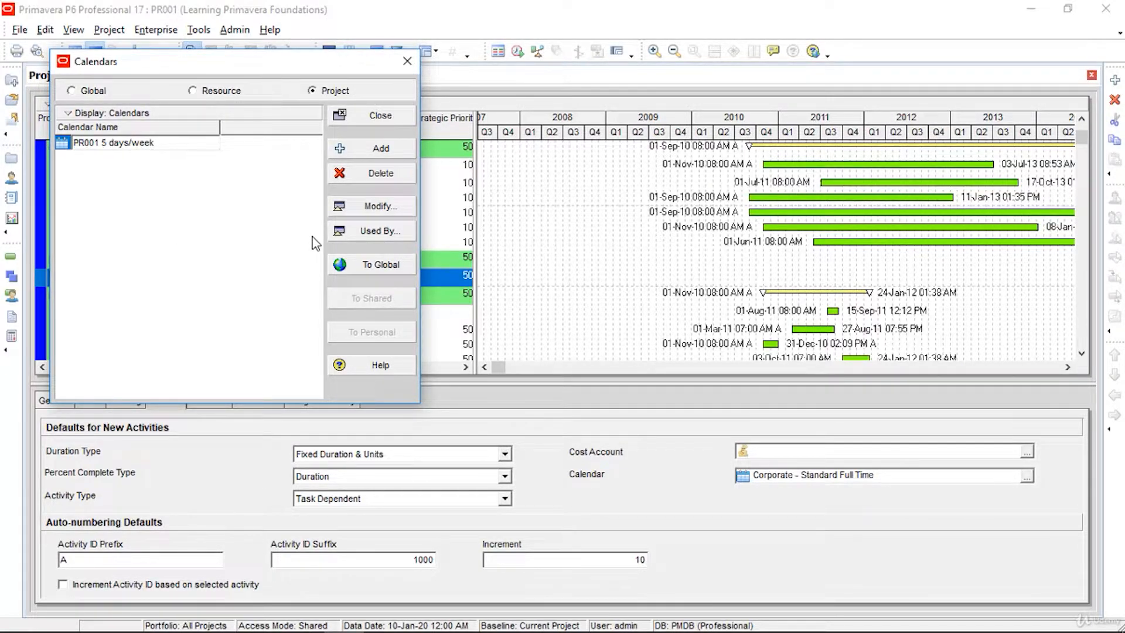
pyautogui.press('Return')
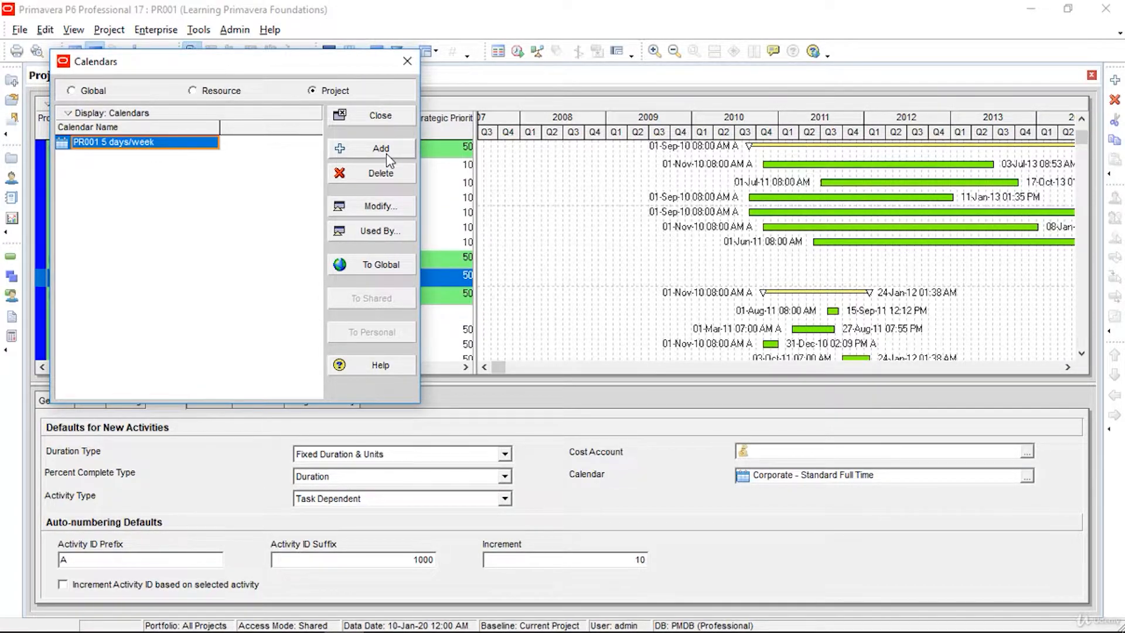
pyautogui.click(375, 211)
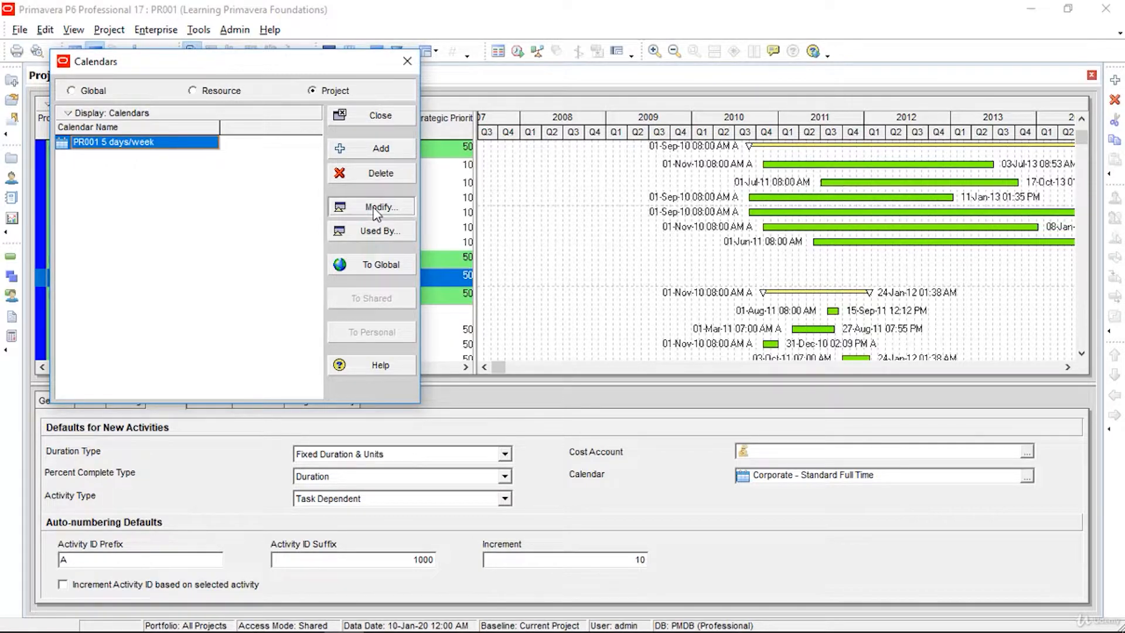
# Step: Switch the calendar to detailed work hours/day and check Saturday and Sunday hours in the Workweek
pyautogui.click(376, 210)
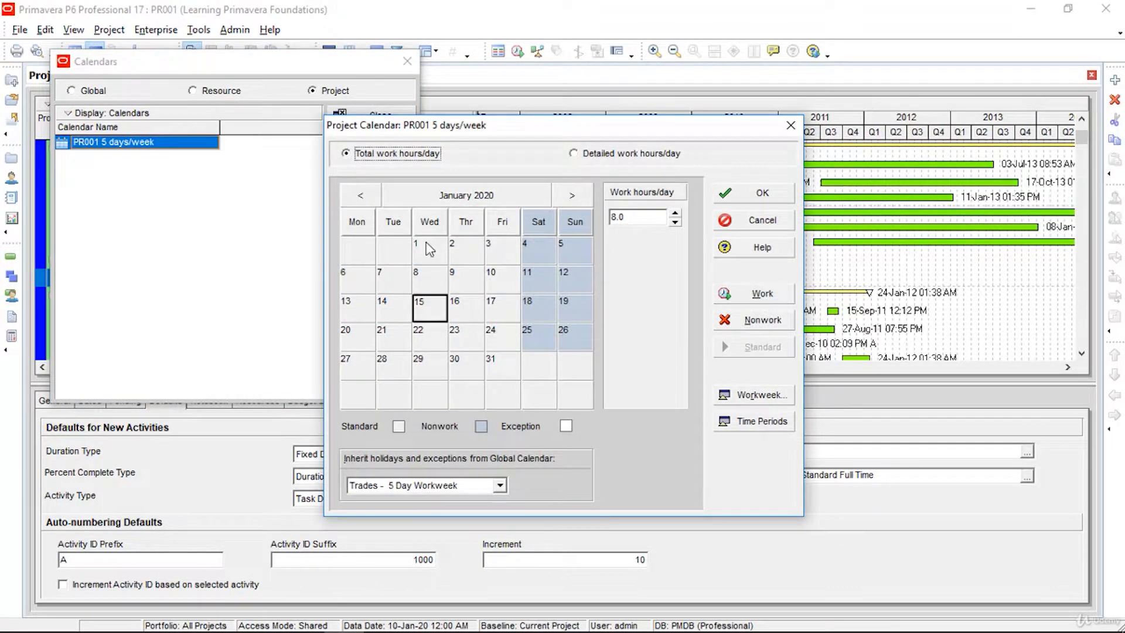
pyautogui.click(626, 156)
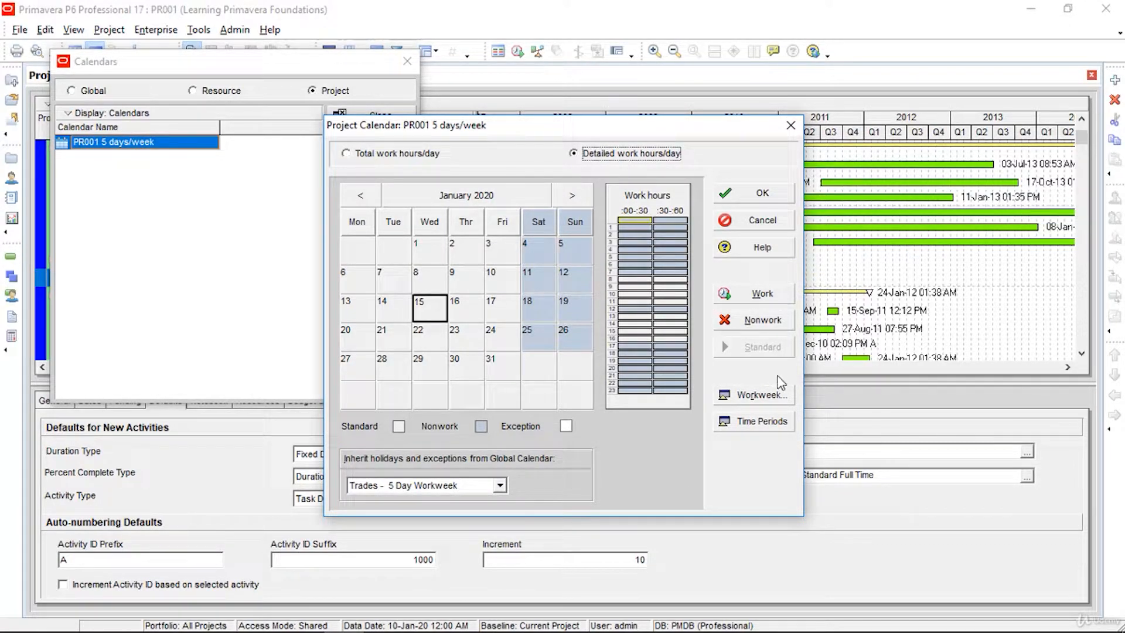
pyautogui.click(768, 397)
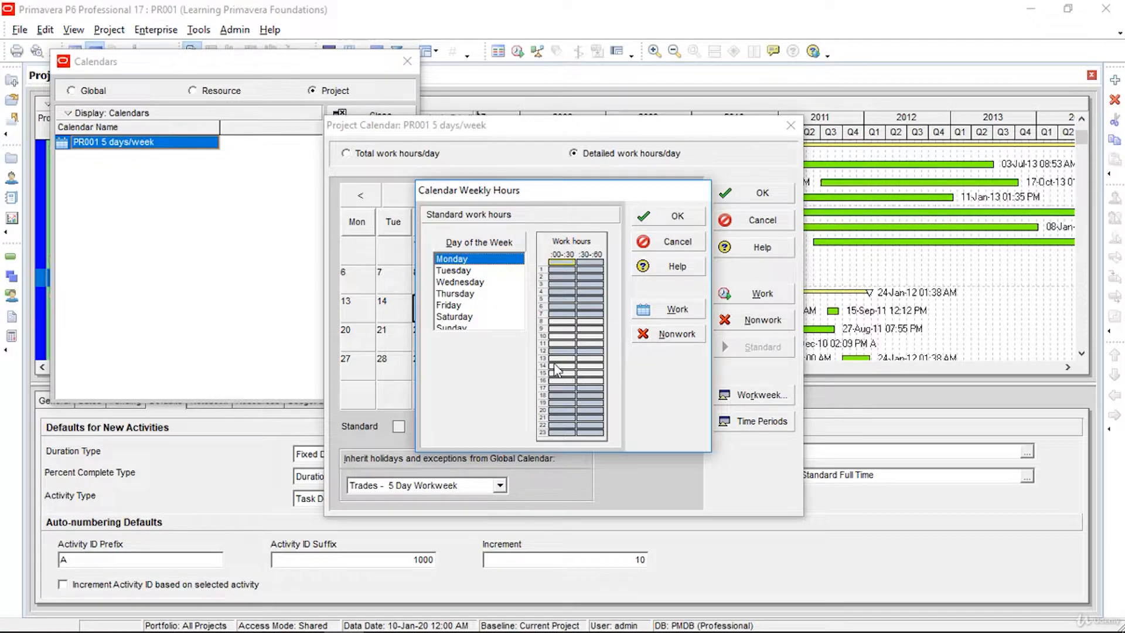
pyautogui.click(471, 318)
pyautogui.click(471, 324)
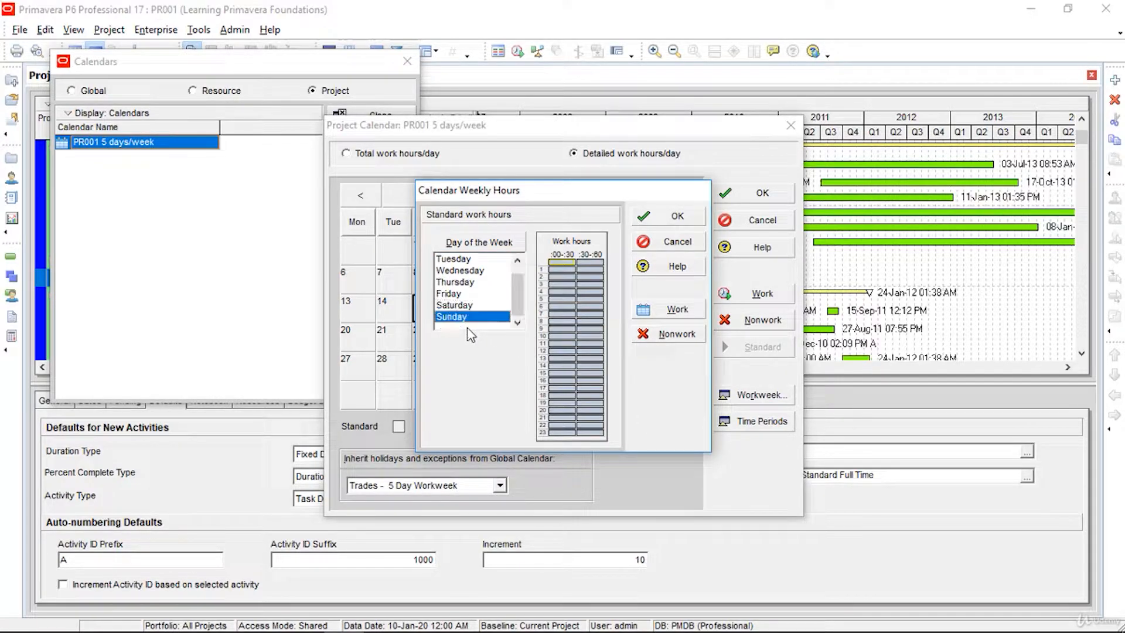
pyautogui.click(468, 305)
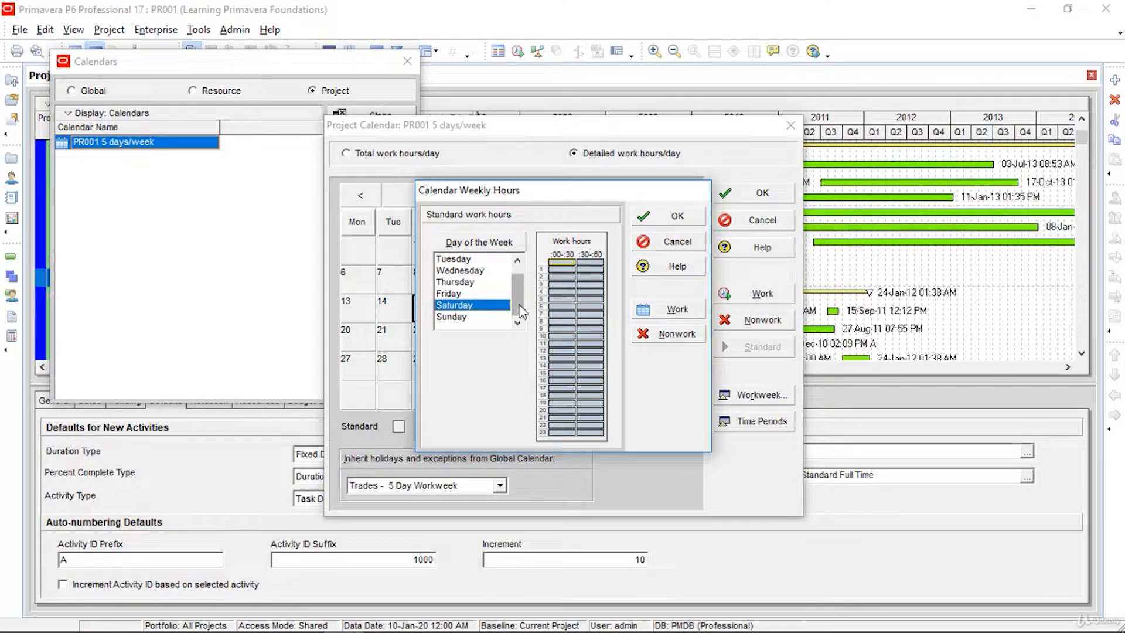
# Step: Review Monday through Friday work hours and accept the workweek and calendar changes
pyautogui.moveTo(518, 303); pyautogui.dragTo(505, 261)
pyautogui.click(484, 259)
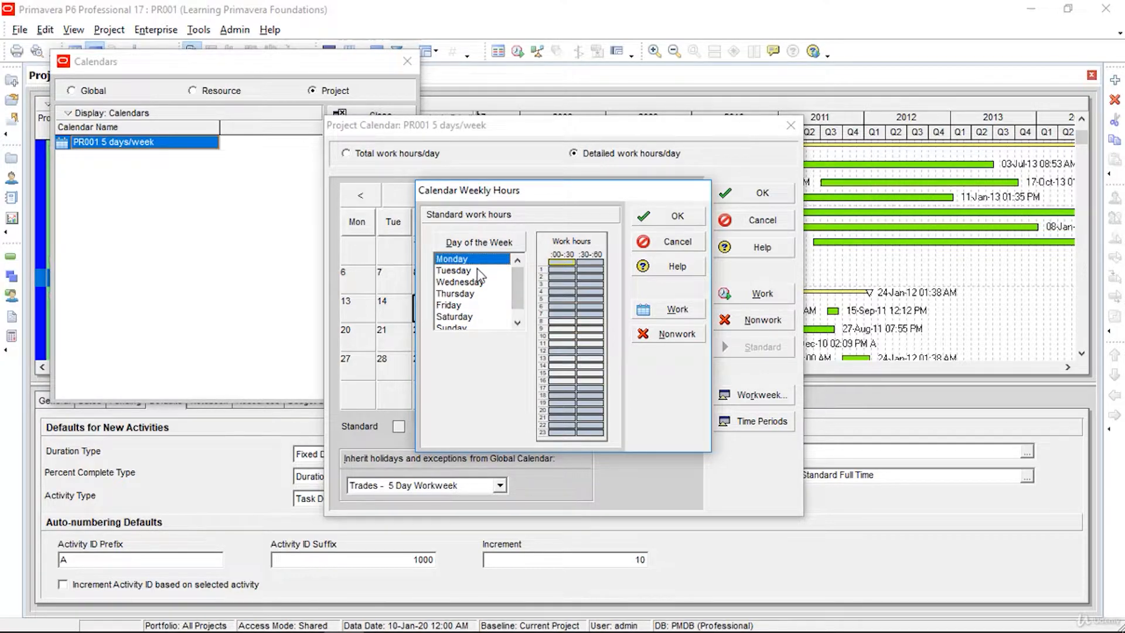
pyautogui.click(475, 271)
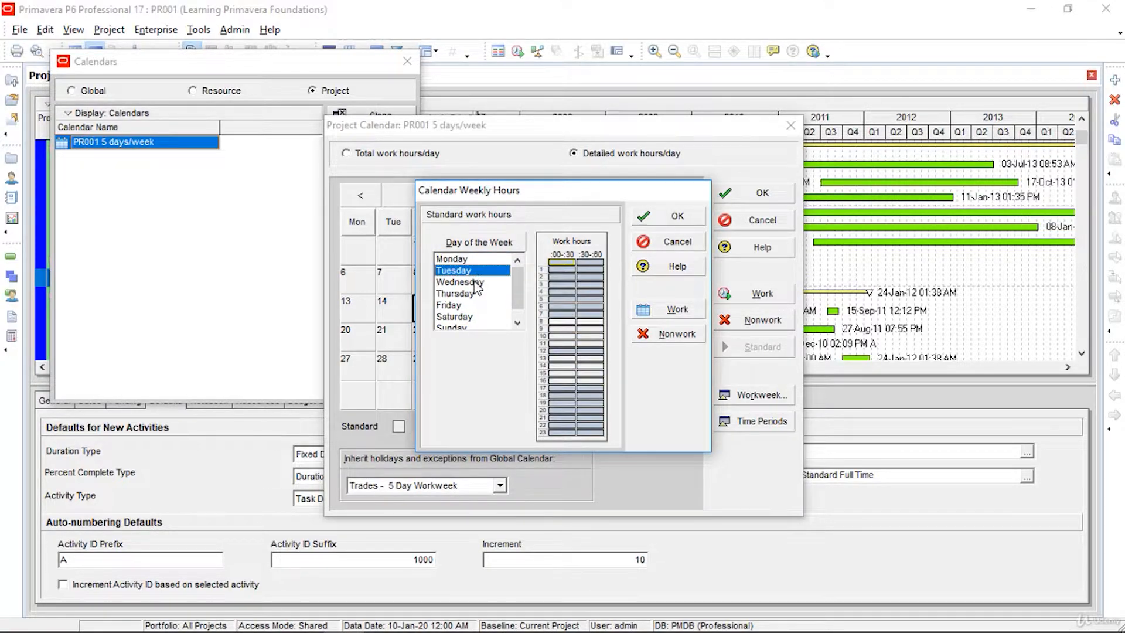
pyautogui.click(476, 283)
pyautogui.click(472, 295)
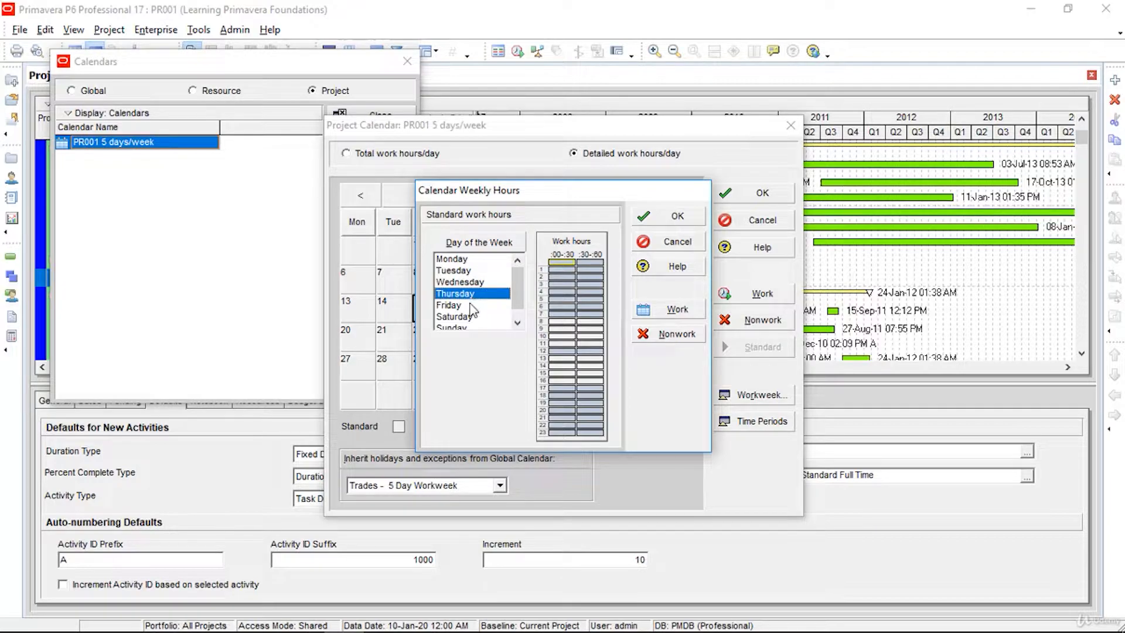
pyautogui.click(474, 305)
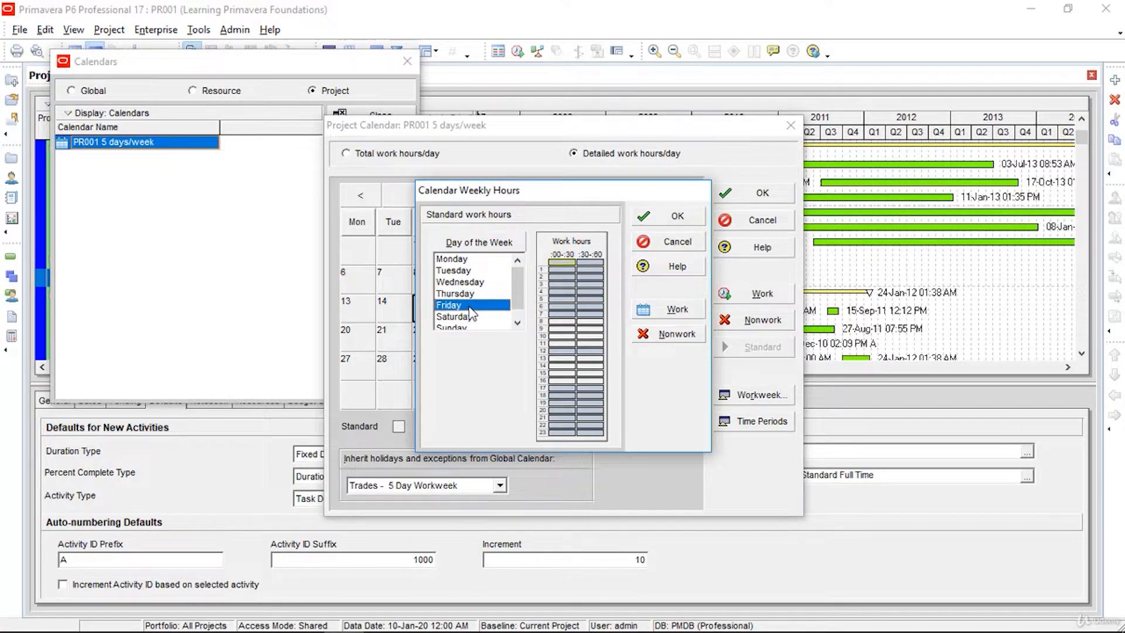
pyautogui.click(664, 216)
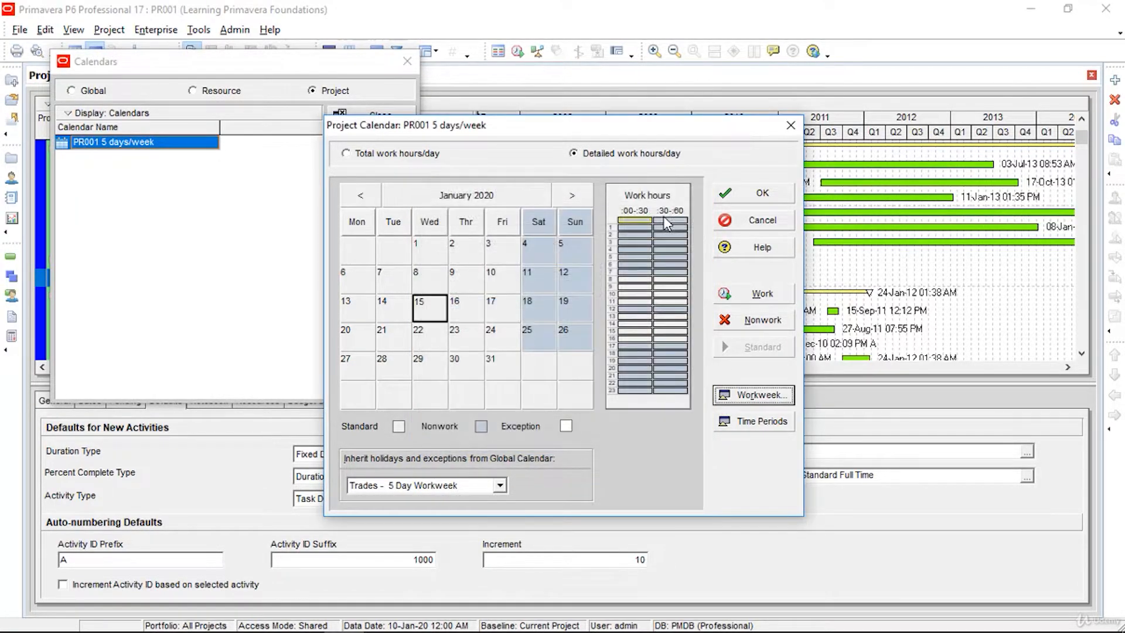
pyautogui.click(762, 195)
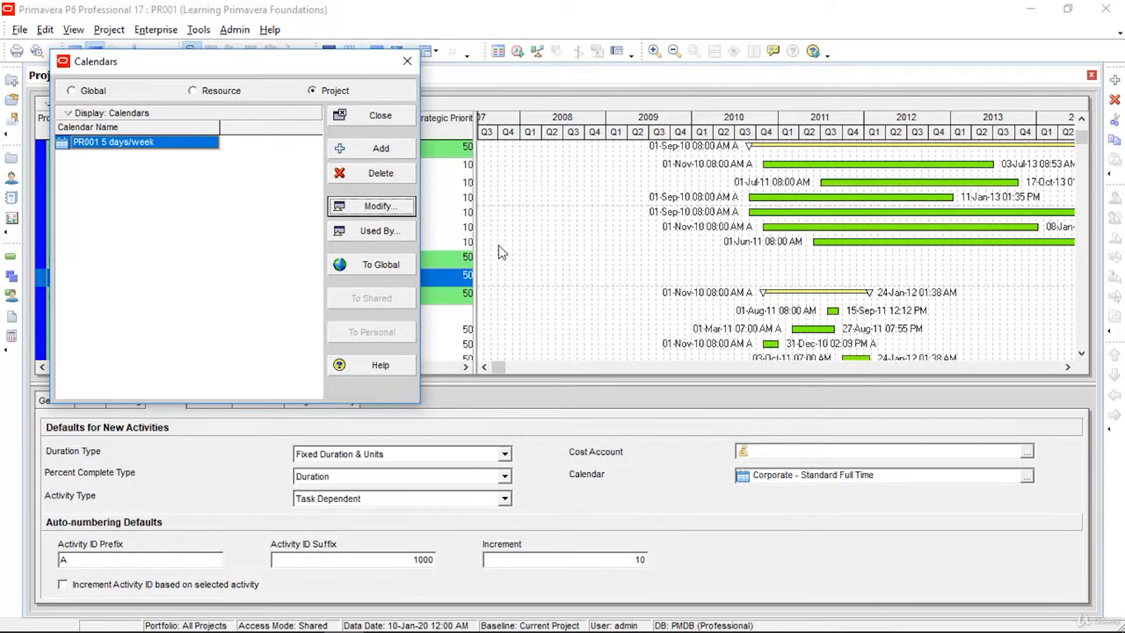
# Step: Close the Calendars dialog and set PR001 5 days/week as PR001's default activity calendar
pyautogui.click(355, 120)
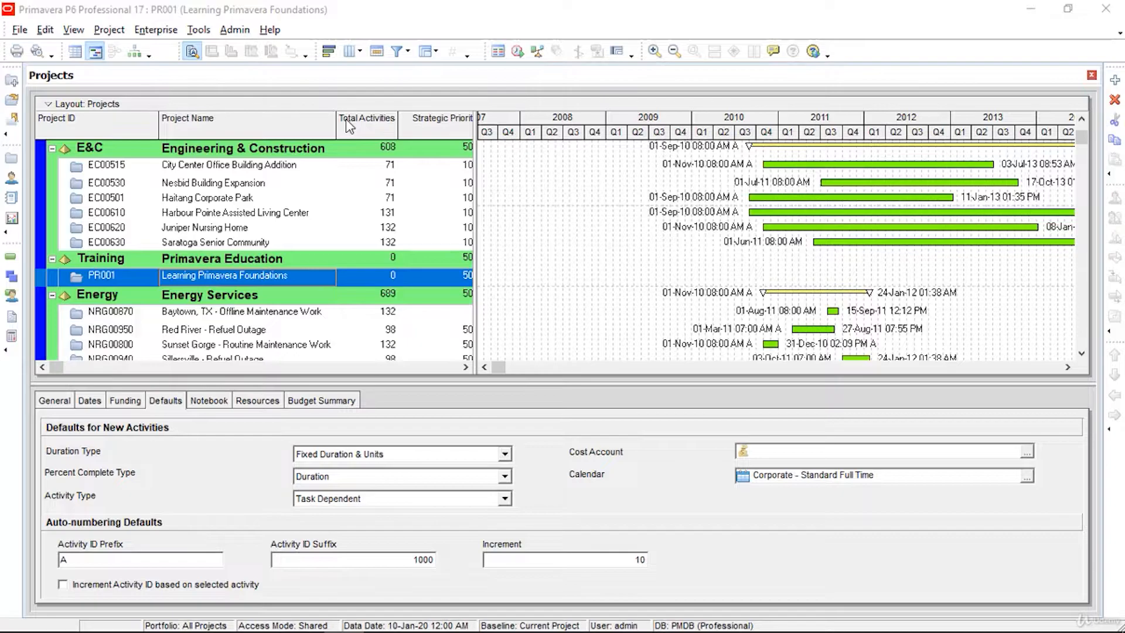
pyautogui.click(350, 127)
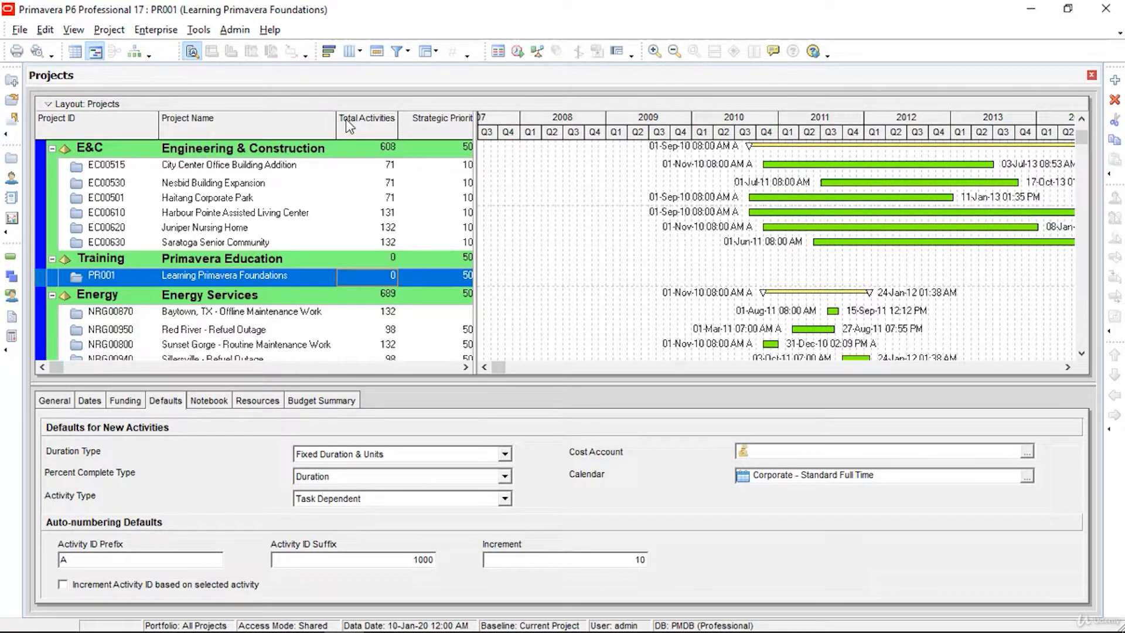
pyautogui.click(1026, 477)
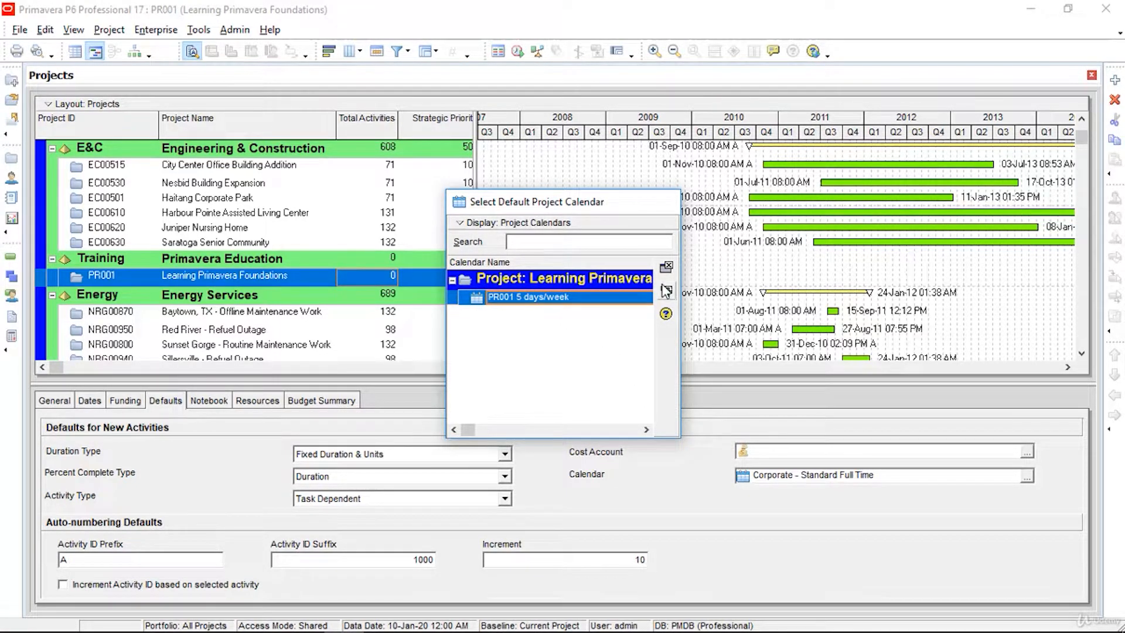
pyautogui.click(666, 291)
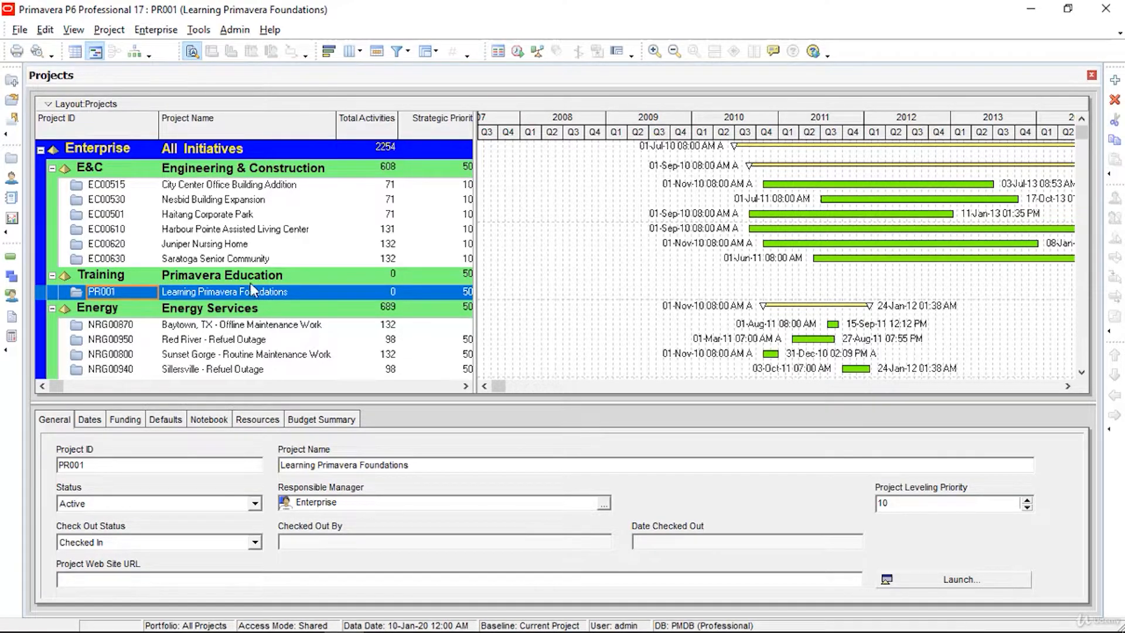
# Step: Open PR001's WBS view and scroll the Gantt timeline to the January 2020 bar
pyautogui.click(103, 32)
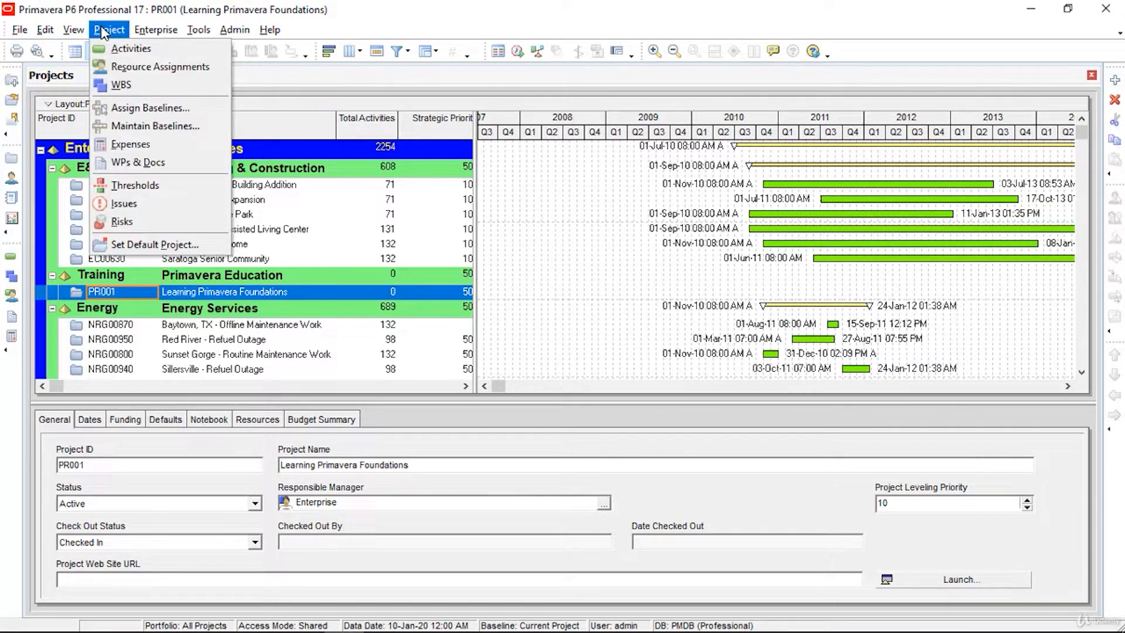
pyautogui.click(128, 86)
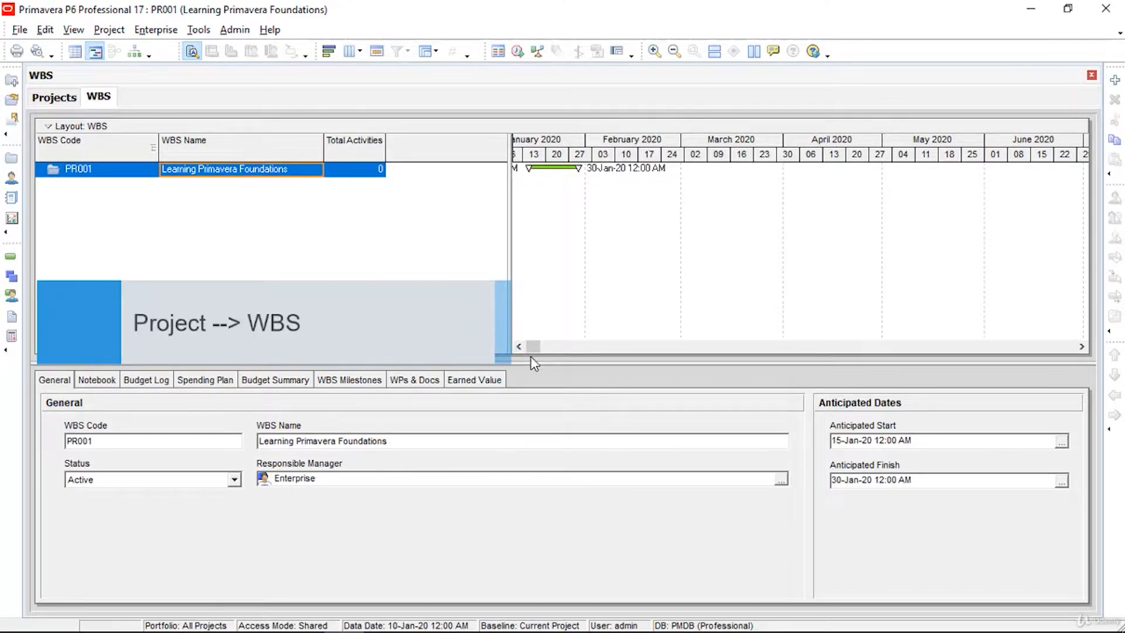
pyautogui.click(518, 346)
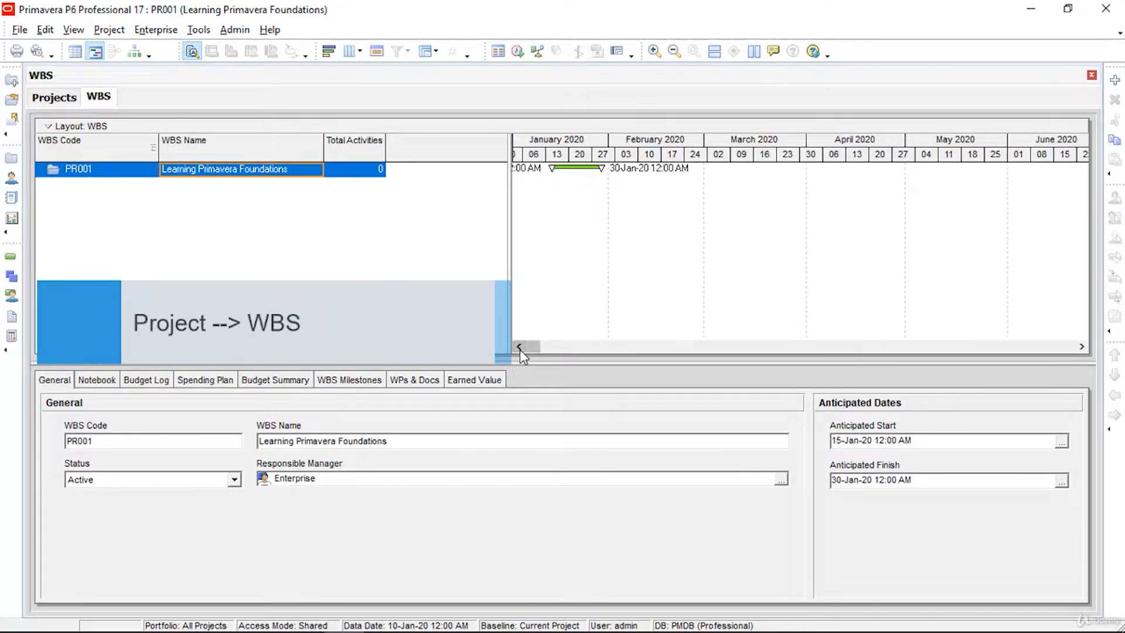
pyautogui.click(518, 346)
pyautogui.click(518, 347)
pyautogui.click(520, 349)
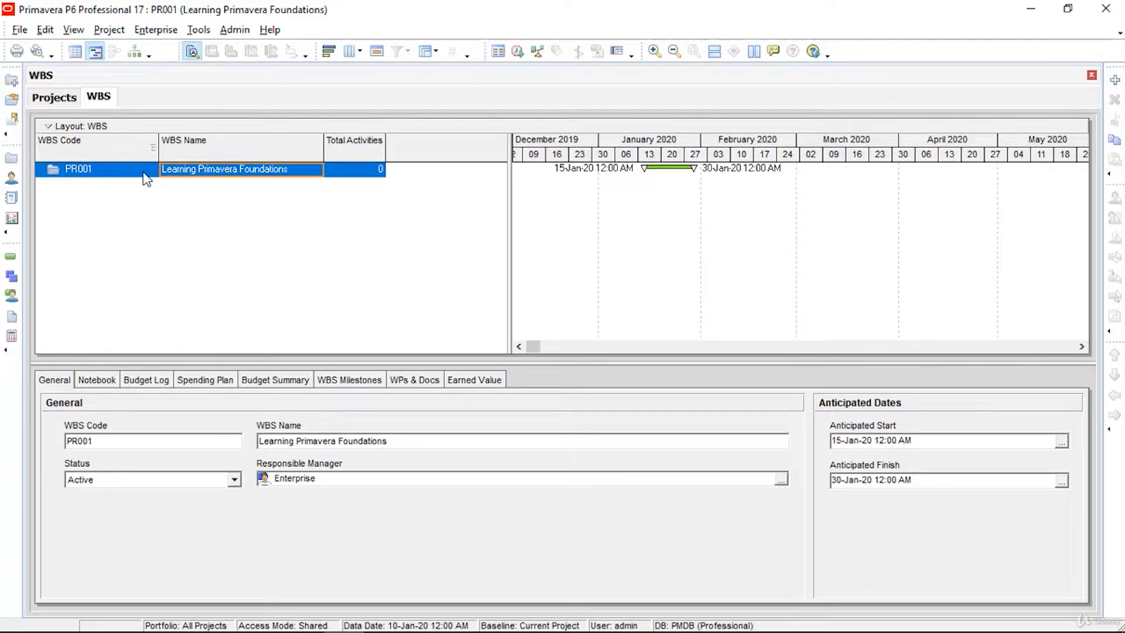
# Step: Add three child WBS elements, PR001.1, PR001.2 and PR001.3, under PR001
pyautogui.rightClick(185, 168)
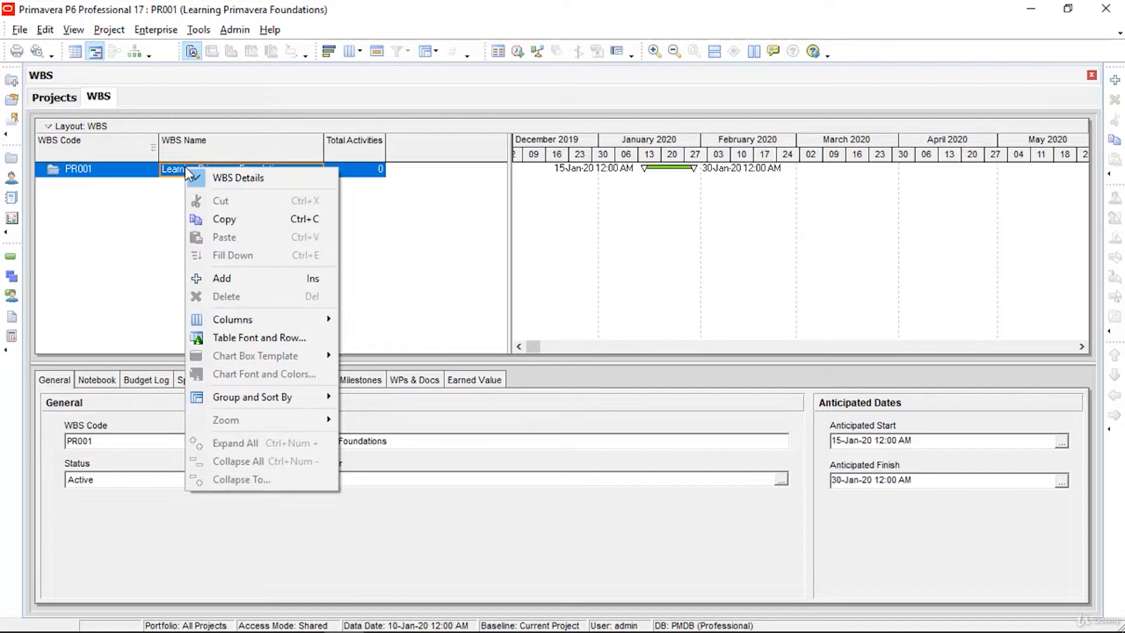
pyautogui.click(235, 283)
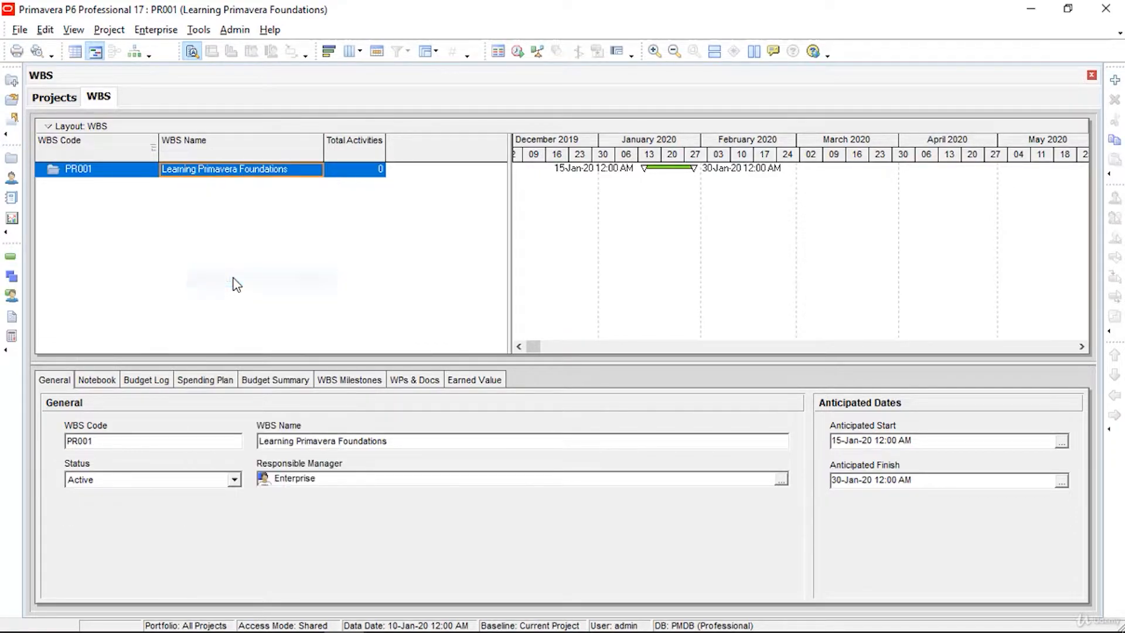
pyautogui.click(232, 169)
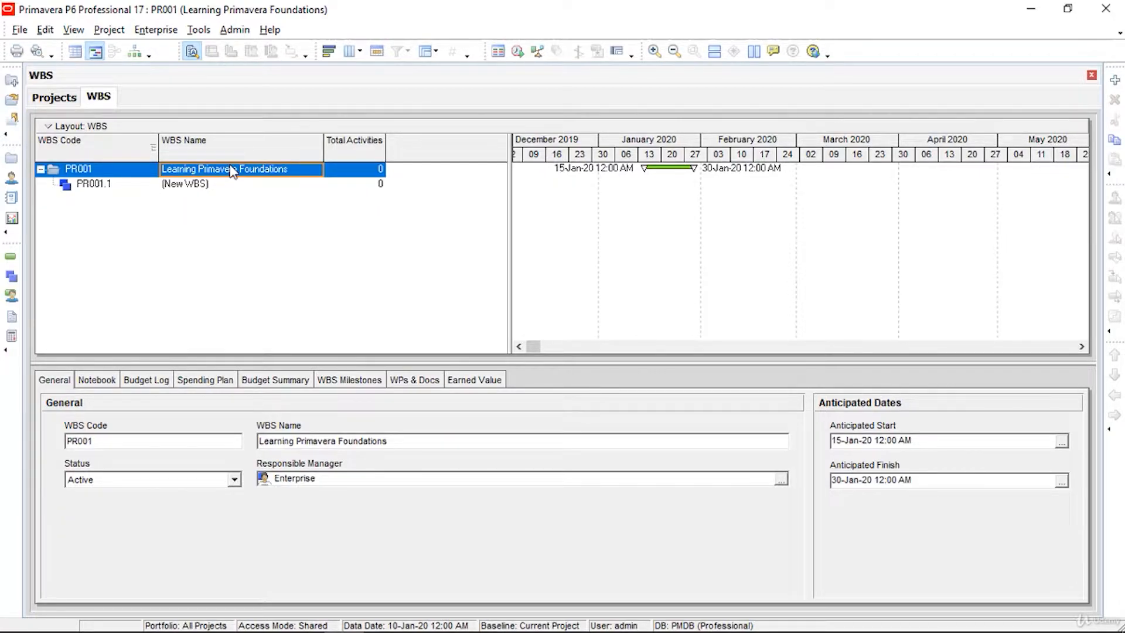
pyautogui.rightClick(232, 170)
pyautogui.click(283, 276)
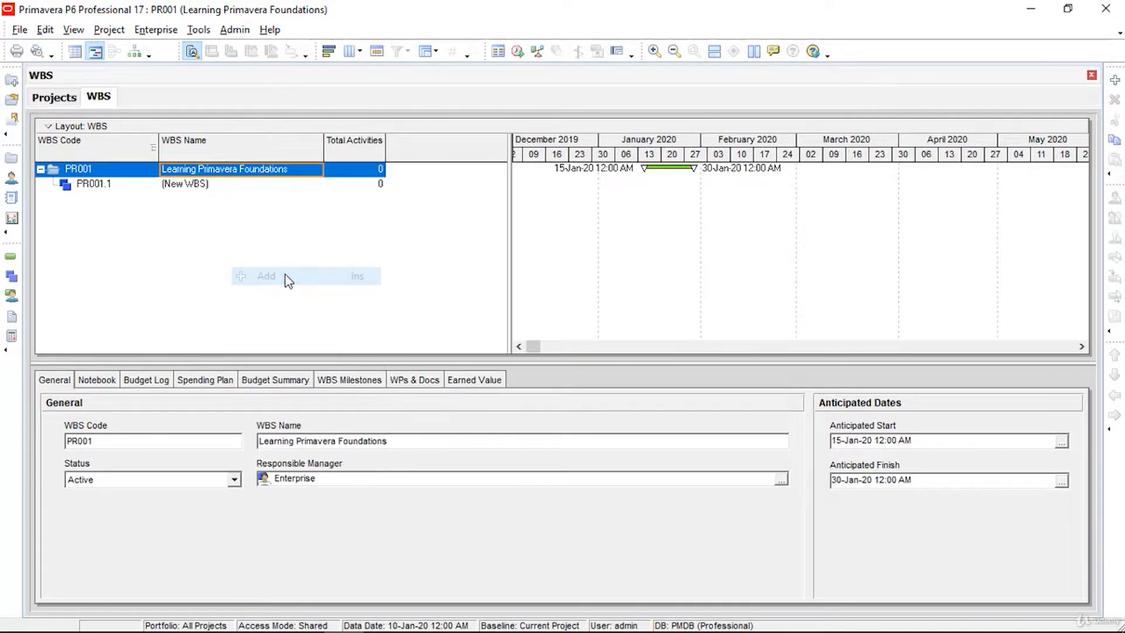
pyautogui.click(258, 173)
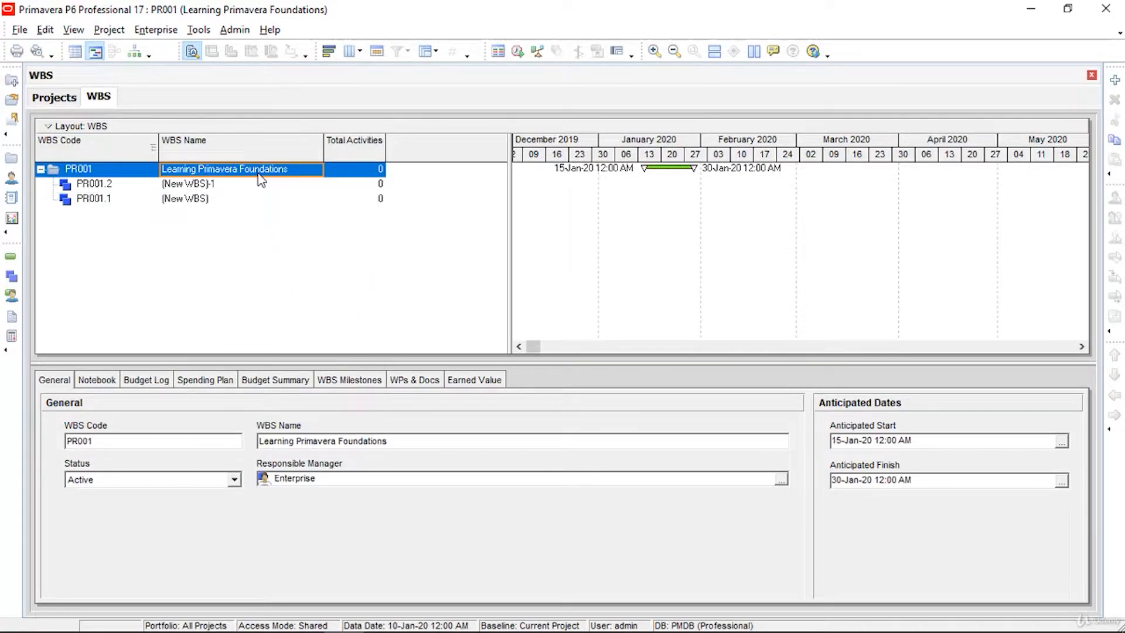
pyautogui.rightClick(259, 173)
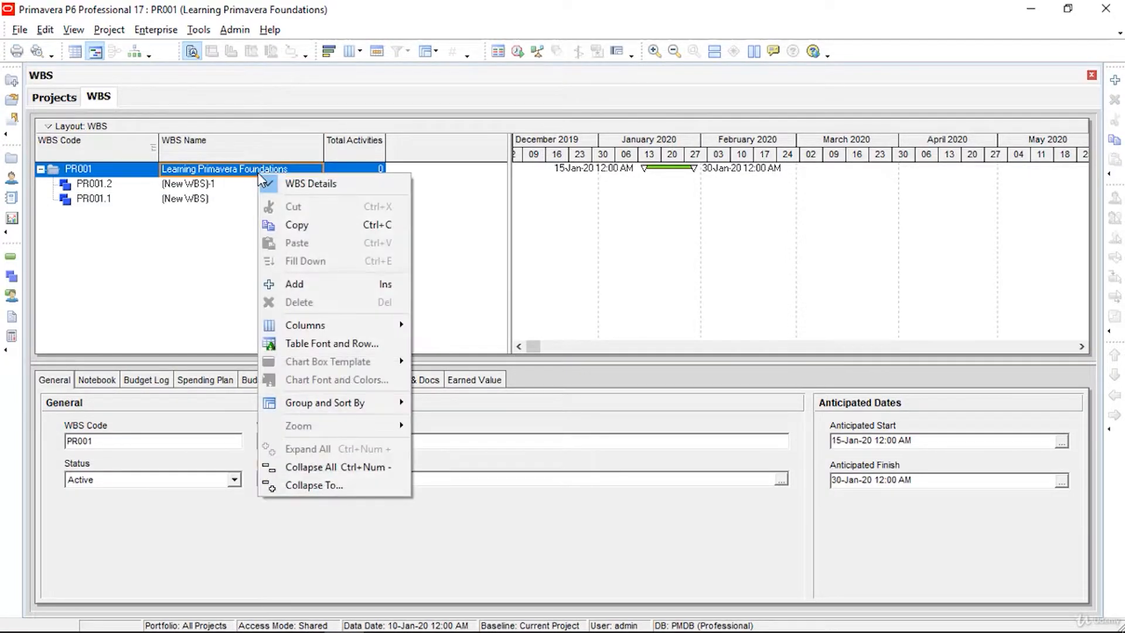
pyautogui.click(294, 284)
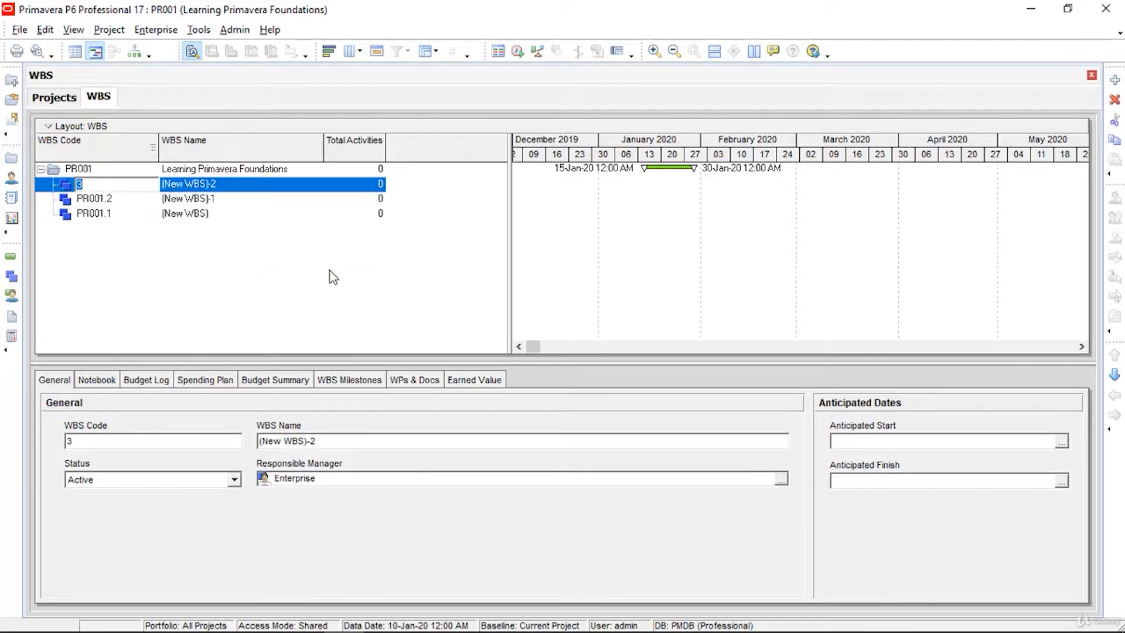
pyautogui.click(252, 216)
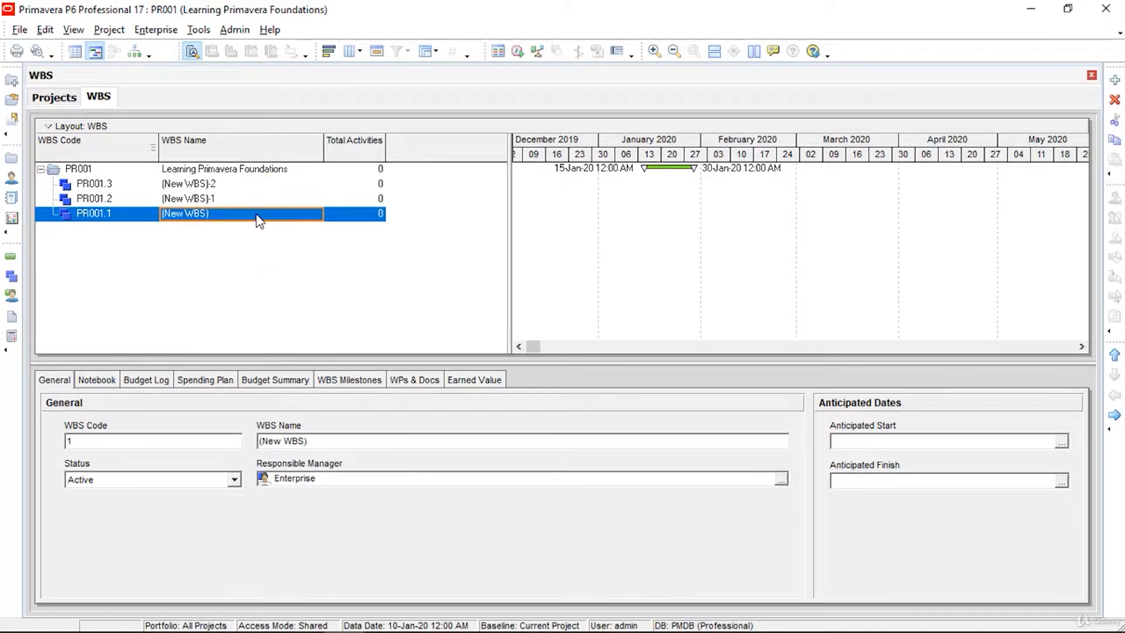
pyautogui.click(259, 221)
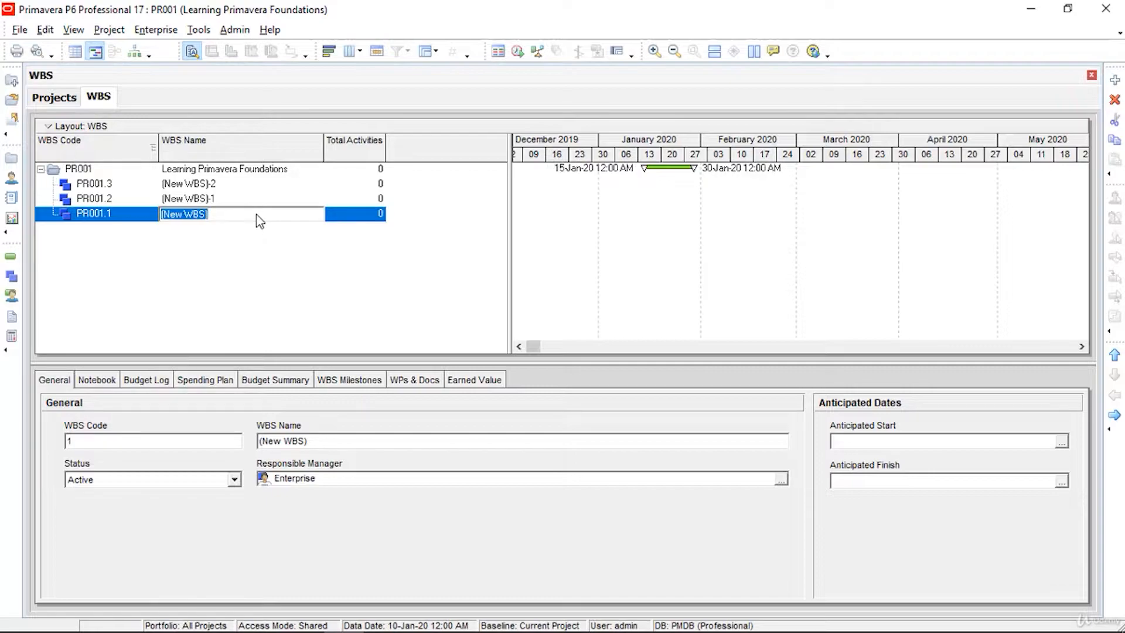
# Step: Name PR001.1 Training Planning and PR001.2 Training Commencement
pyautogui.write('Training')
pyautogui.write('Planning')
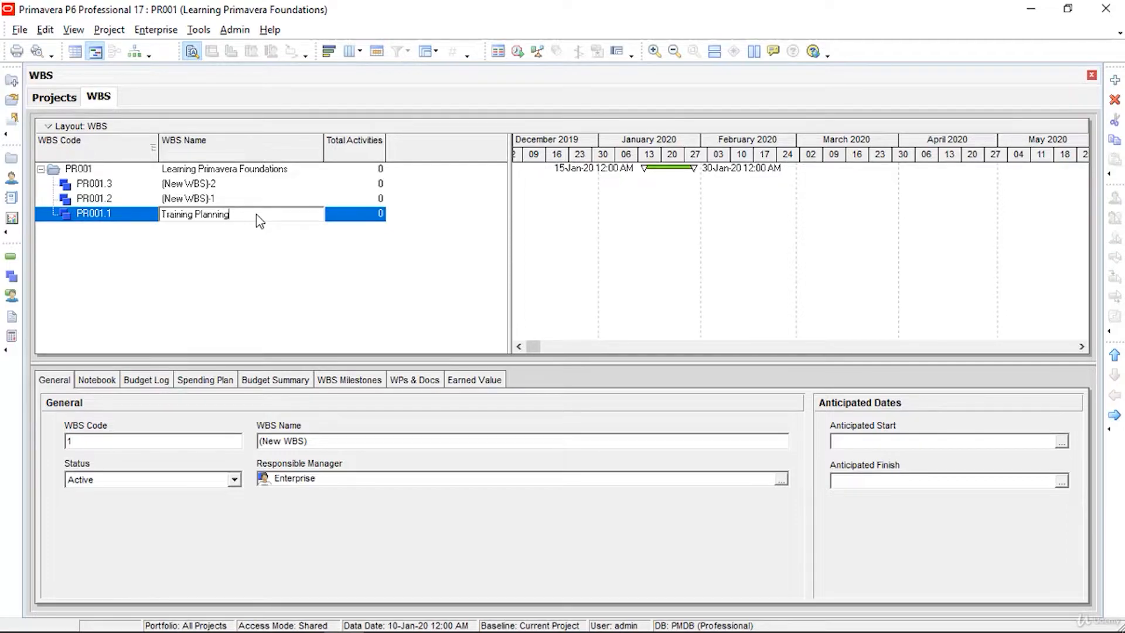
pyautogui.click(279, 199)
pyautogui.write('Training Commencement')
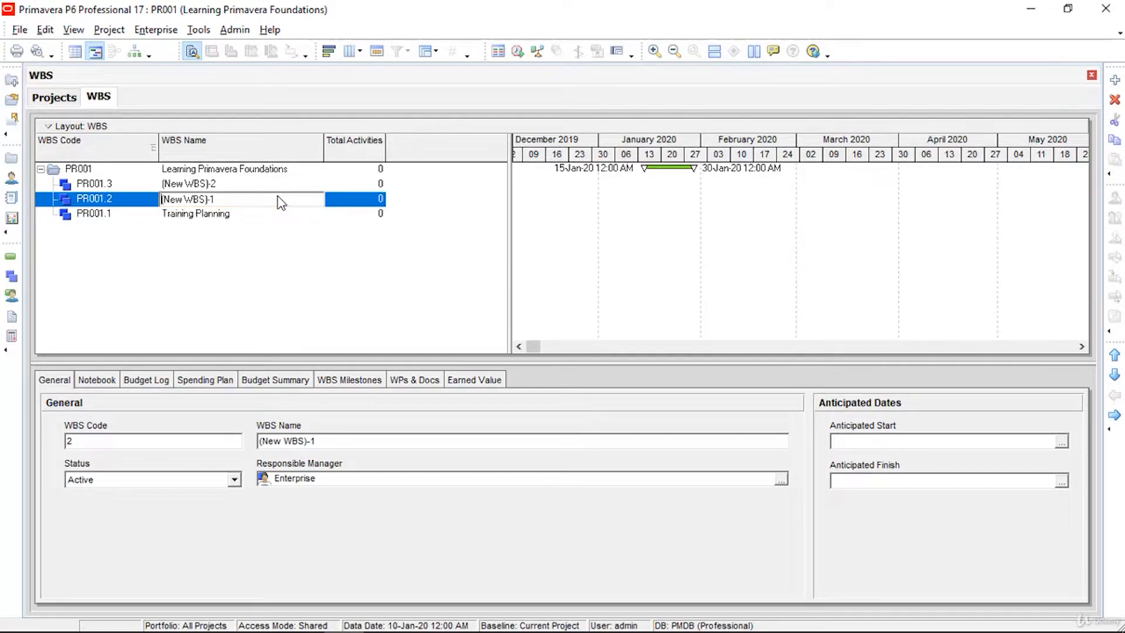
pyautogui.press('Return')
# Step: Name PR001.3 Training Implementation and switch back to the Projects window
pyautogui.click(273, 183)
pyautogui.click(273, 184)
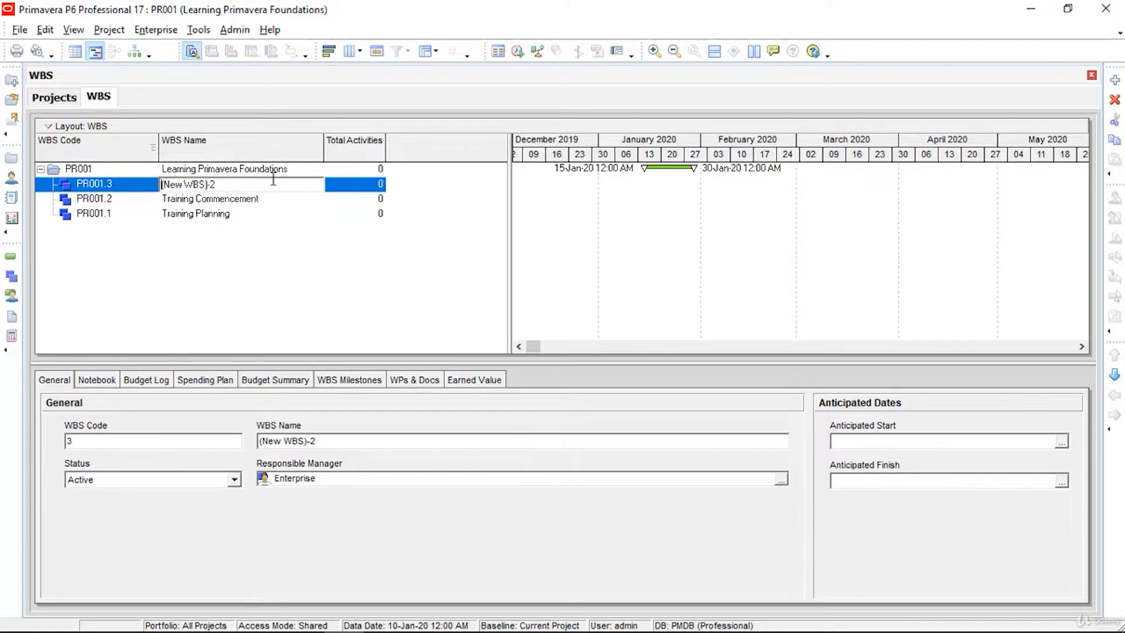
pyautogui.write('Training Implementation.')
pyautogui.press('BackSpace')
pyautogui.press('Return')
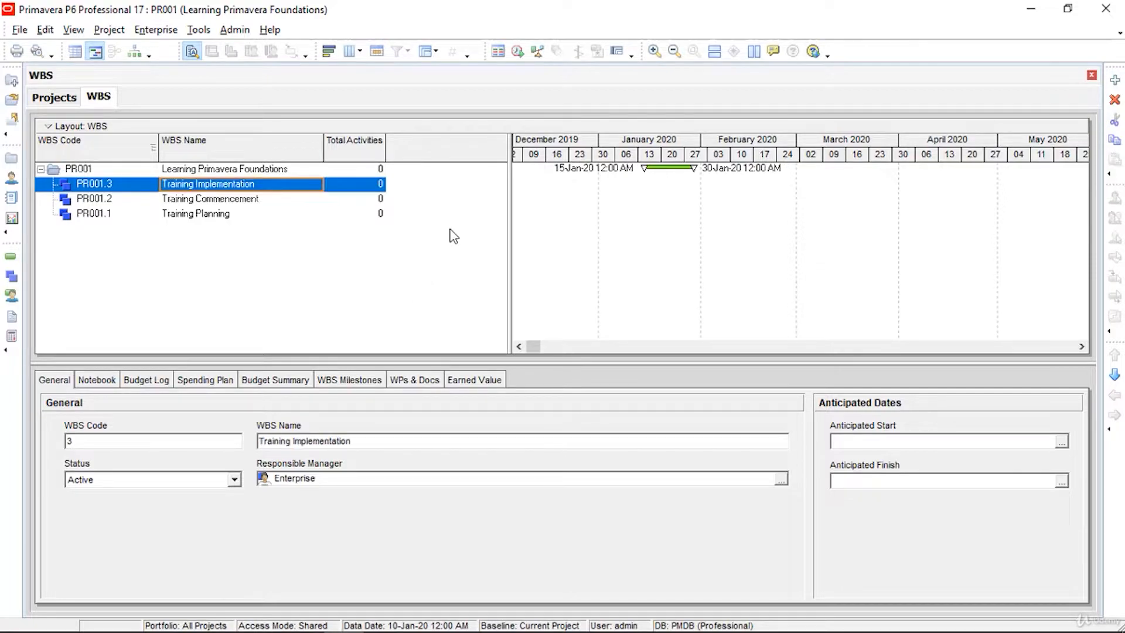
pyautogui.click(137, 157)
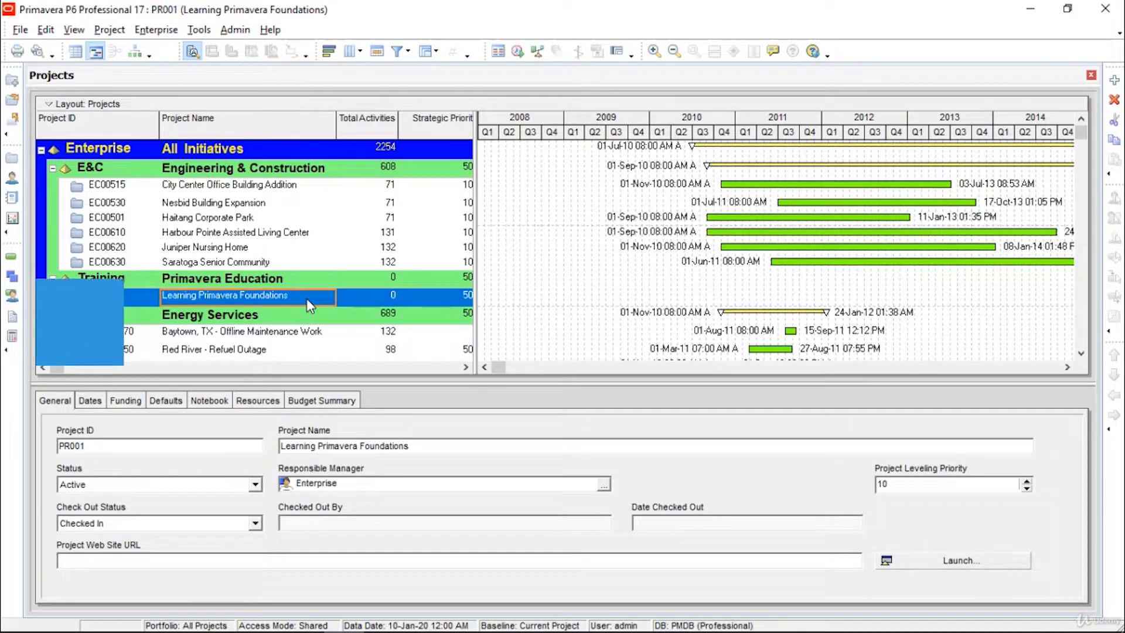
# Step: Open PR001's Activities view and add three activities under Training Planning
pyautogui.click(106, 32)
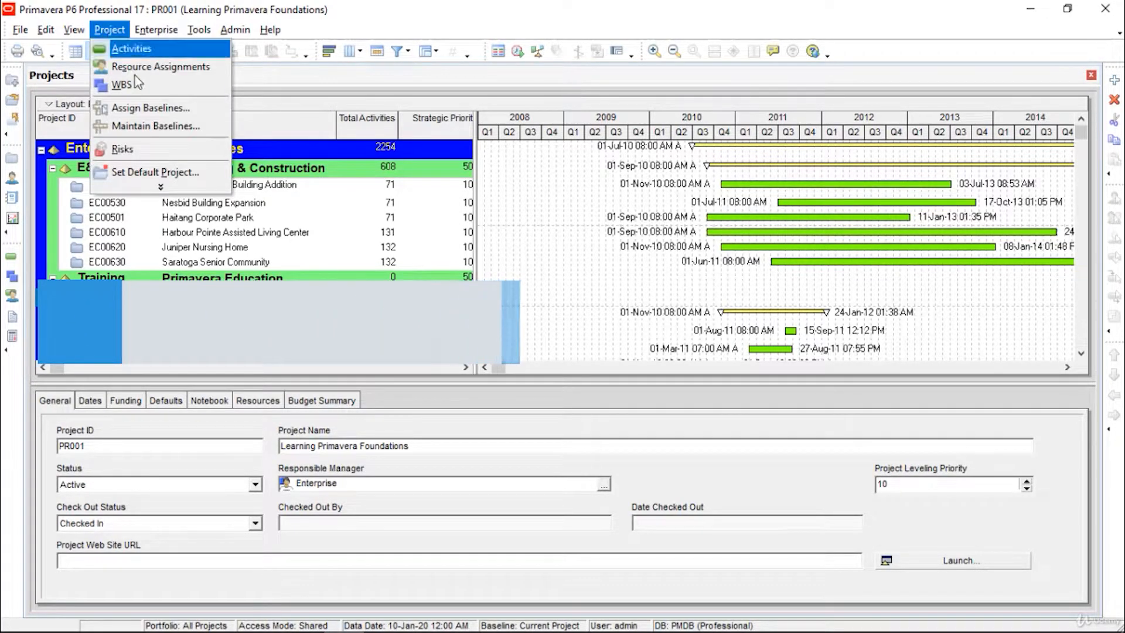
pyautogui.click(148, 56)
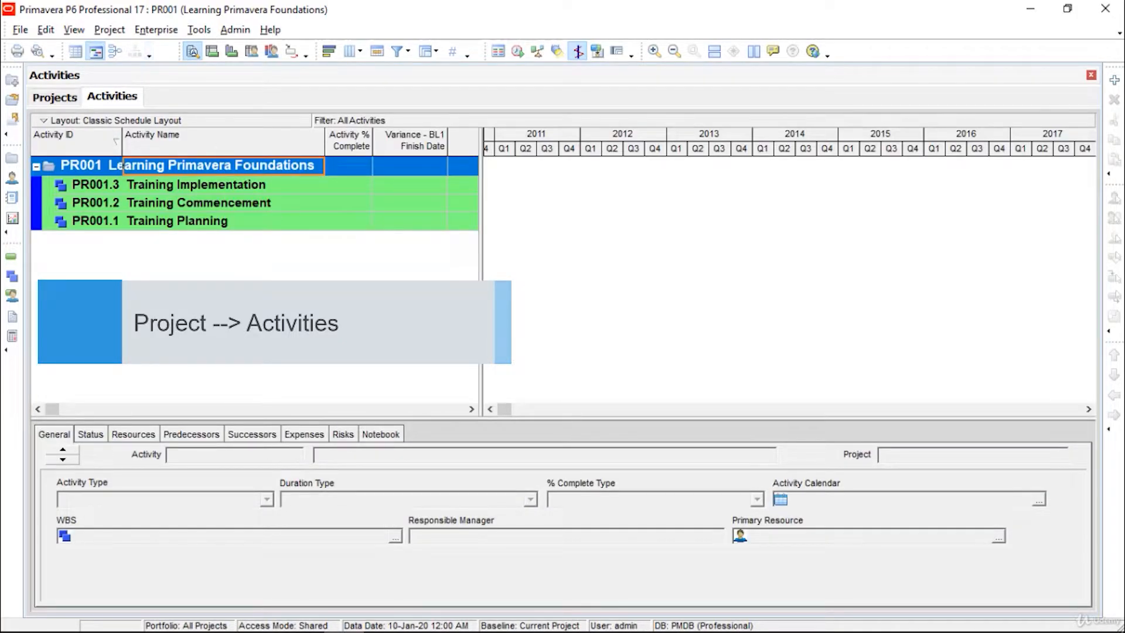
pyautogui.click(218, 229)
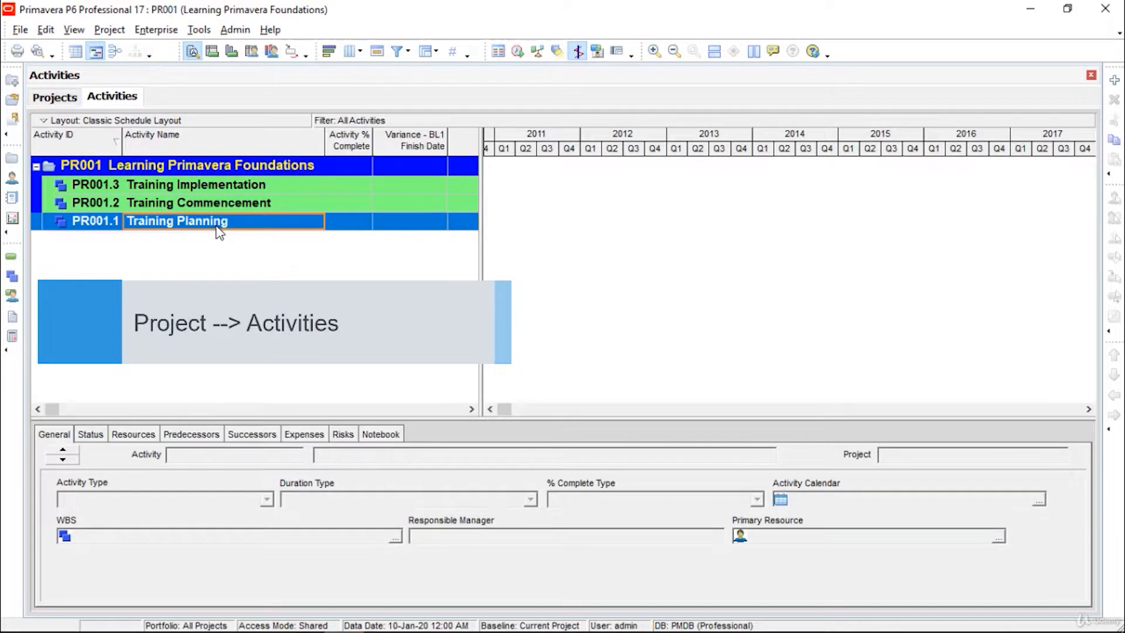
pyautogui.rightClick(218, 229)
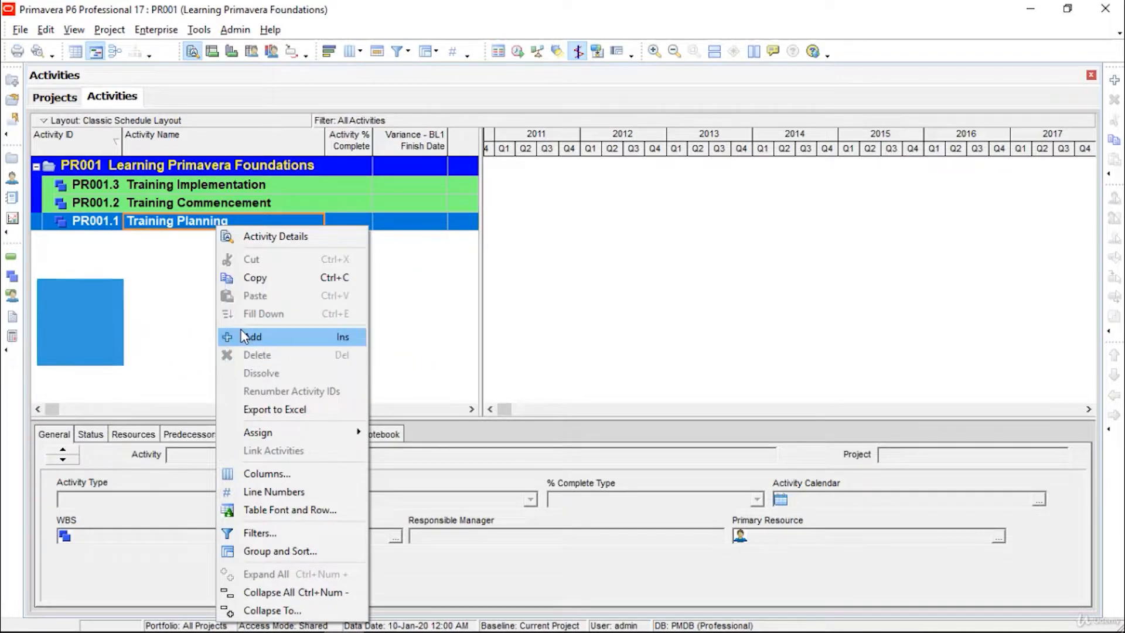
pyautogui.click(246, 337)
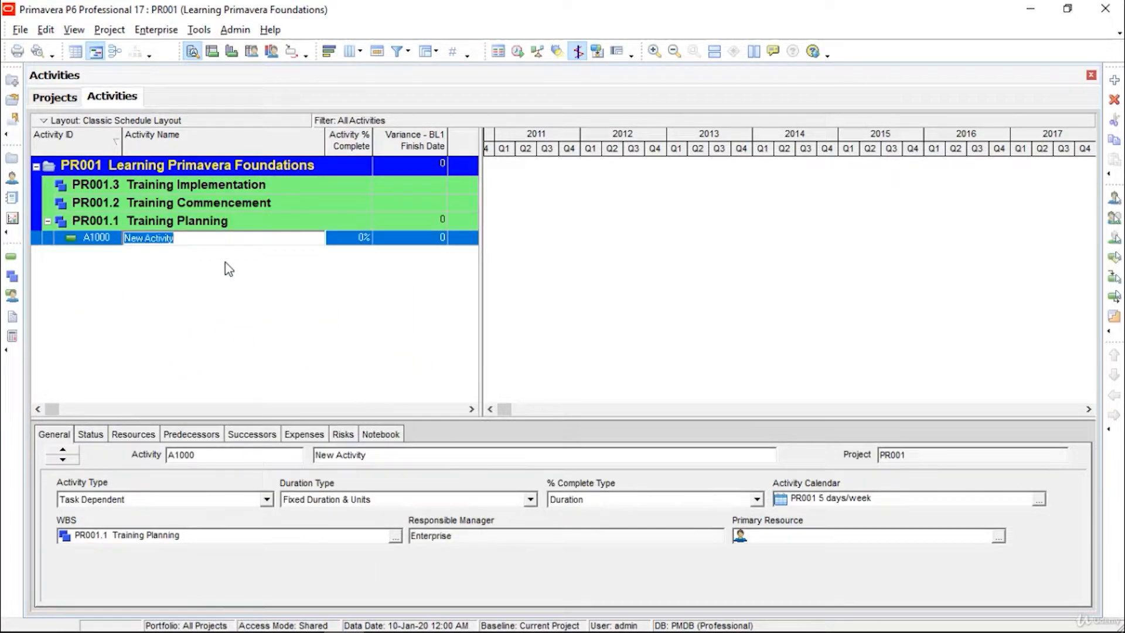
pyautogui.click(214, 224)
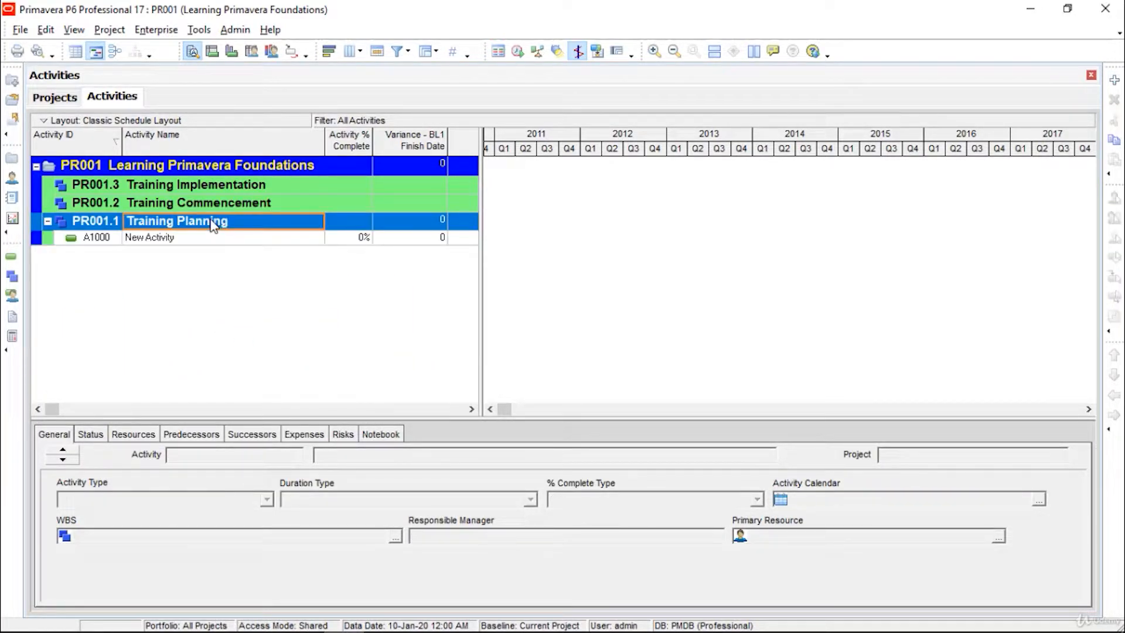
pyautogui.rightClick(214, 225)
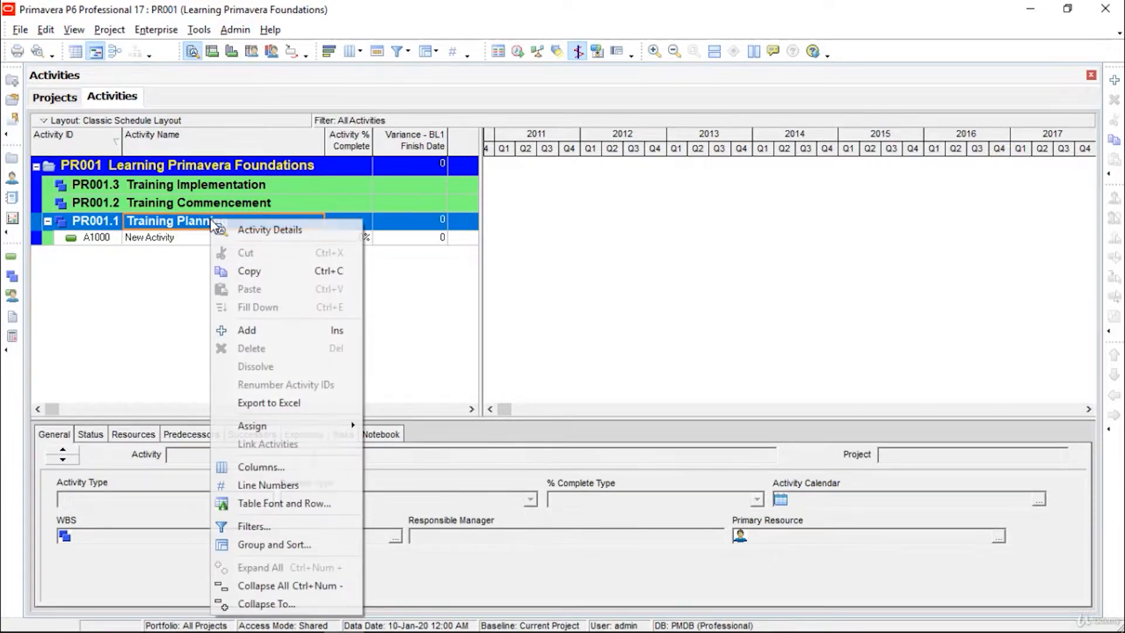
pyautogui.click(252, 331)
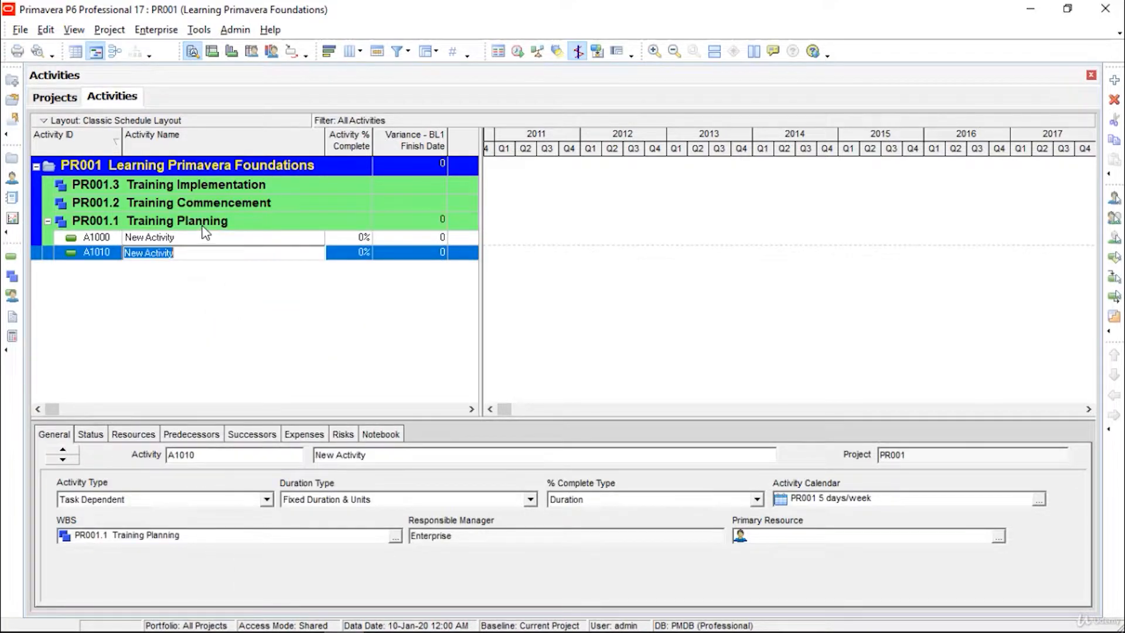
pyautogui.click(204, 228)
pyautogui.rightClick(204, 227)
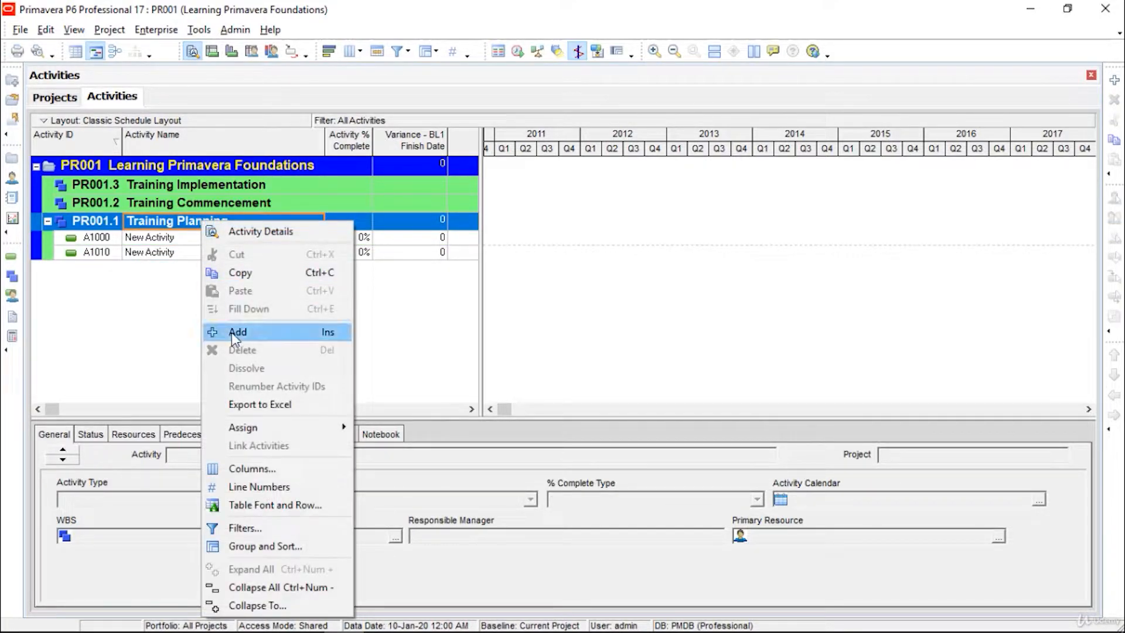
pyautogui.click(231, 331)
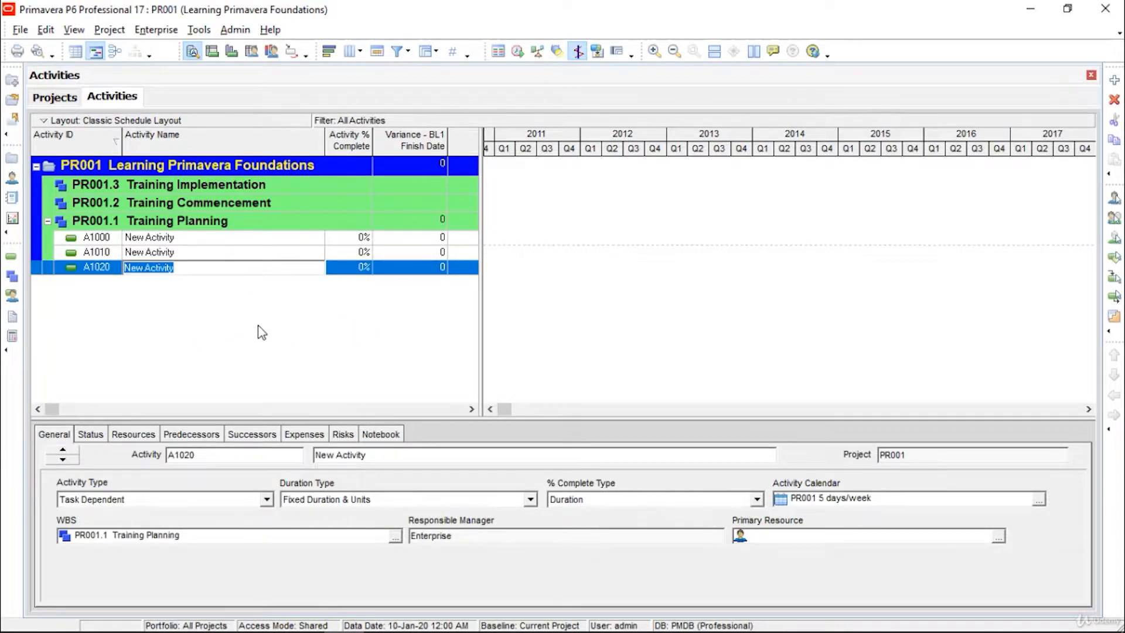
pyautogui.press('Return')
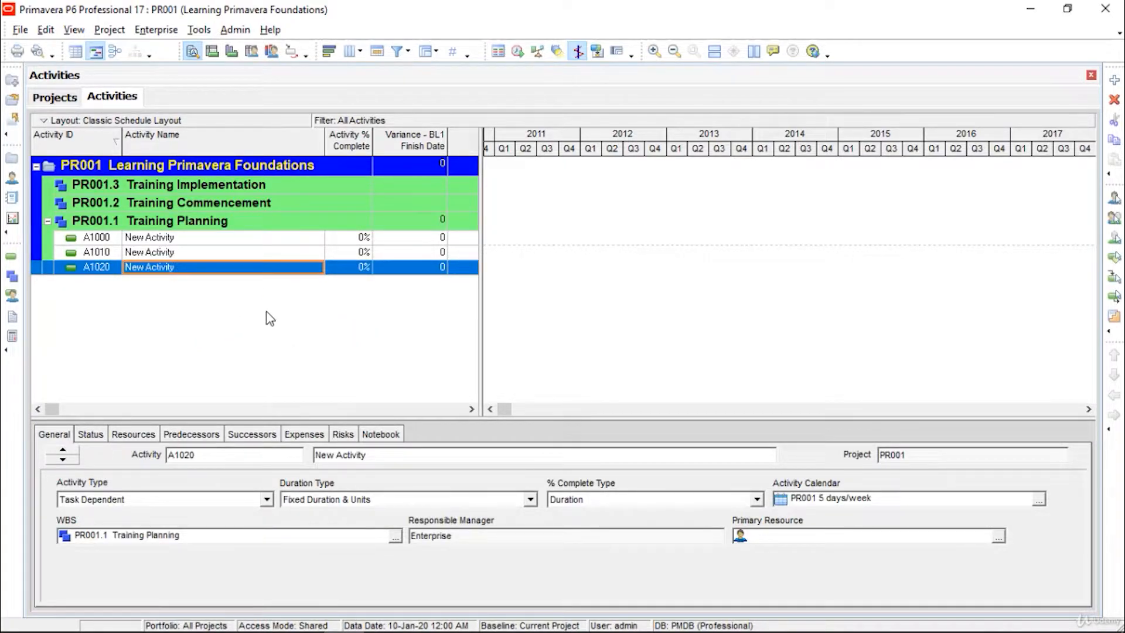
# Step: Rename activity A1000 to Define Training Objectives
pyautogui.click(277, 241)
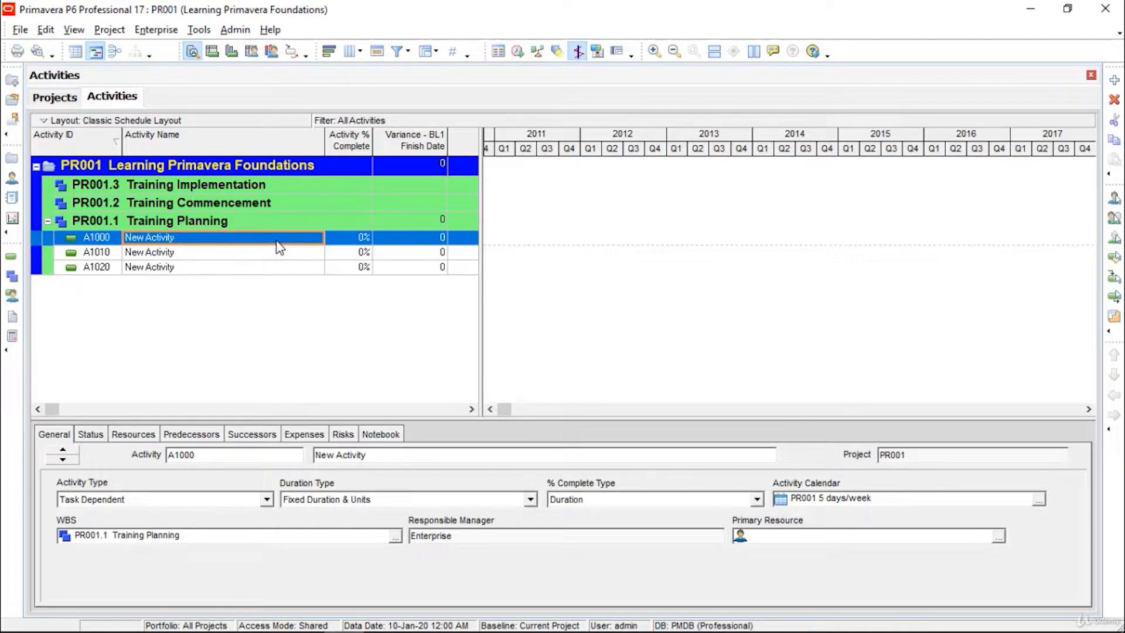
pyautogui.click(277, 243)
pyautogui.click(277, 240)
pyautogui.moveTo(277, 240); pyautogui.dragTo(105, 239)
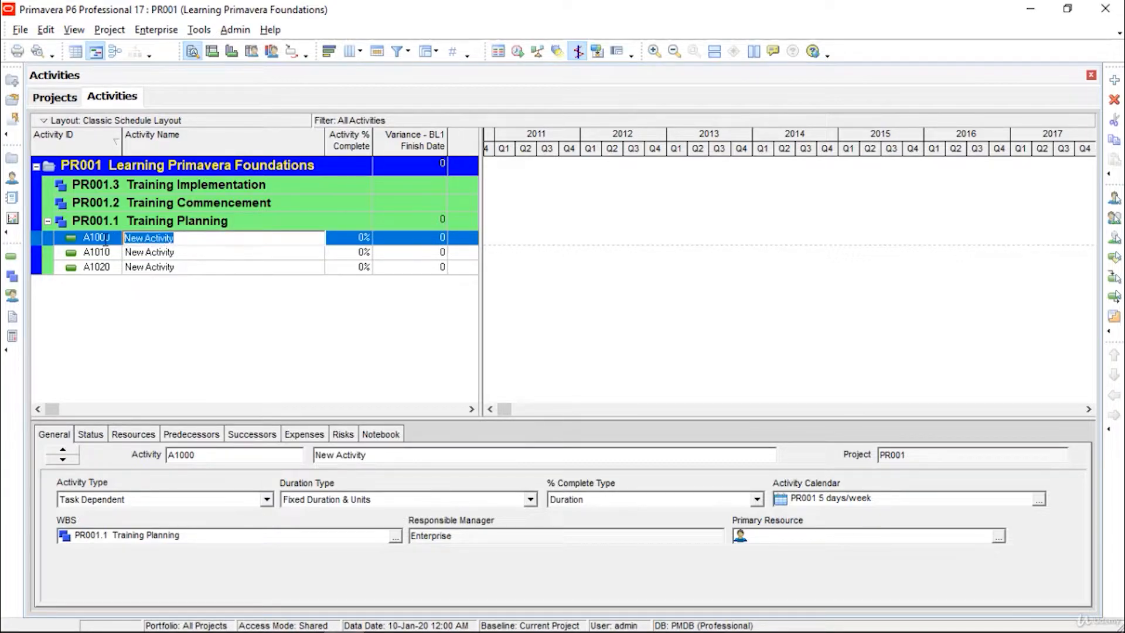
pyautogui.write('De')
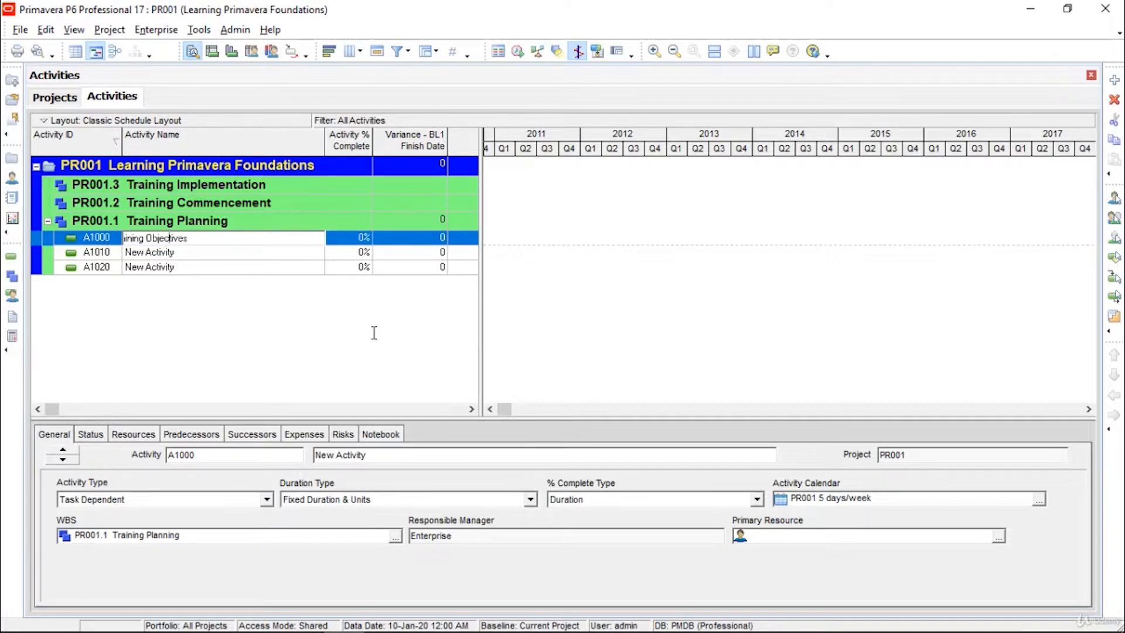
pyautogui.press('Home')
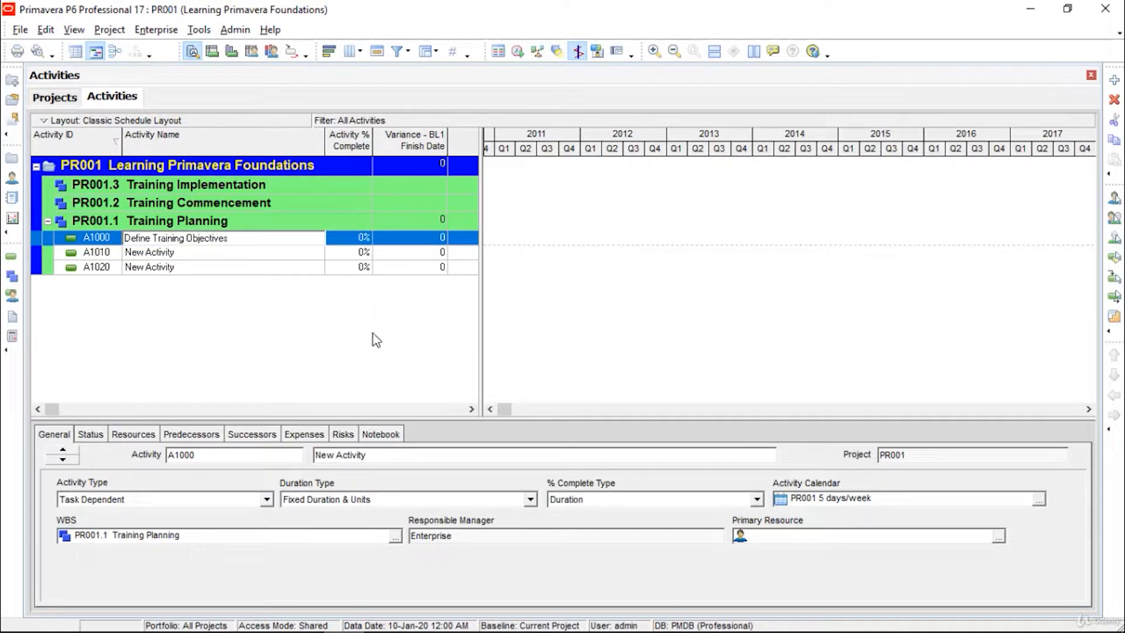
pyautogui.press('Return')
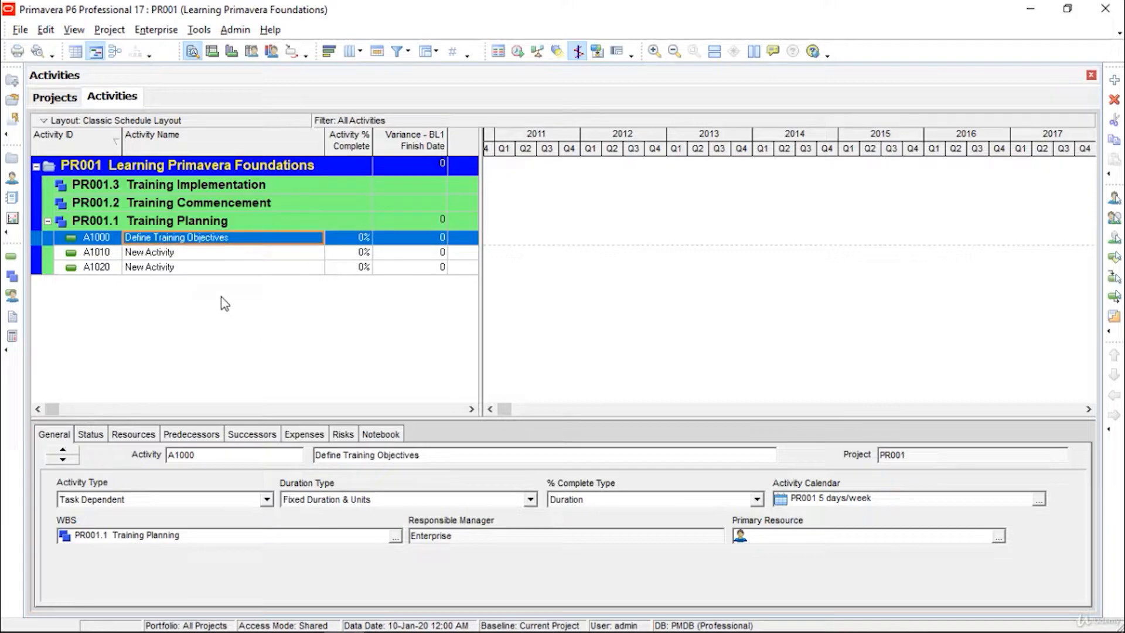
# Step: Name A1010 Training Need Analysis and A1020 Create list of participants
pyautogui.click(213, 253)
pyautogui.click(213, 253)
pyautogui.write('Training Need Analysis')
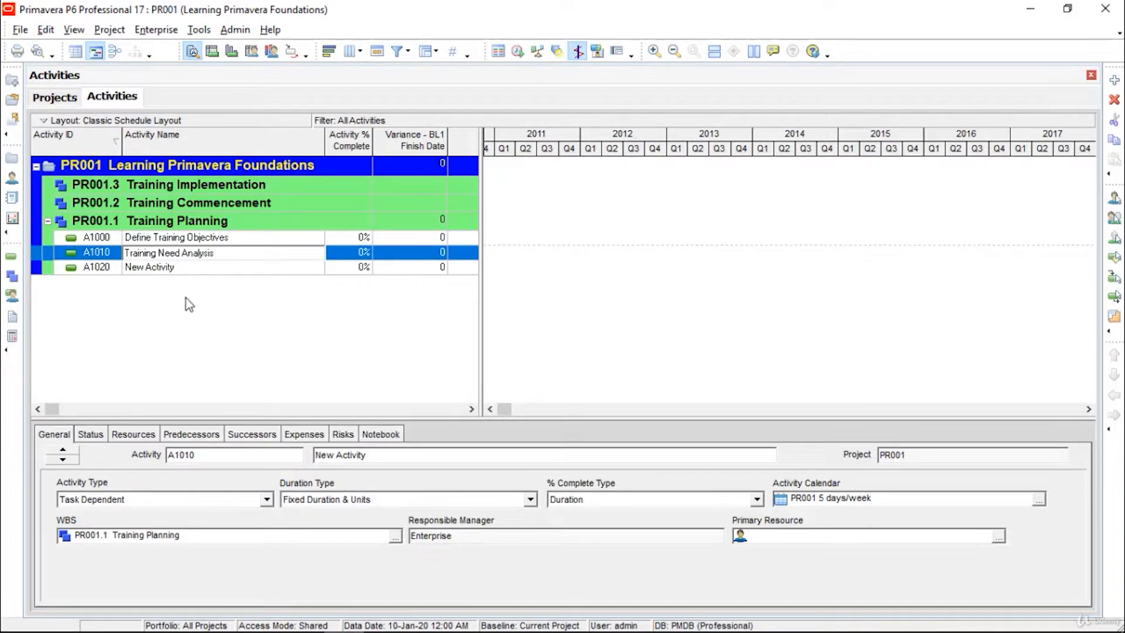
pyautogui.click(208, 269)
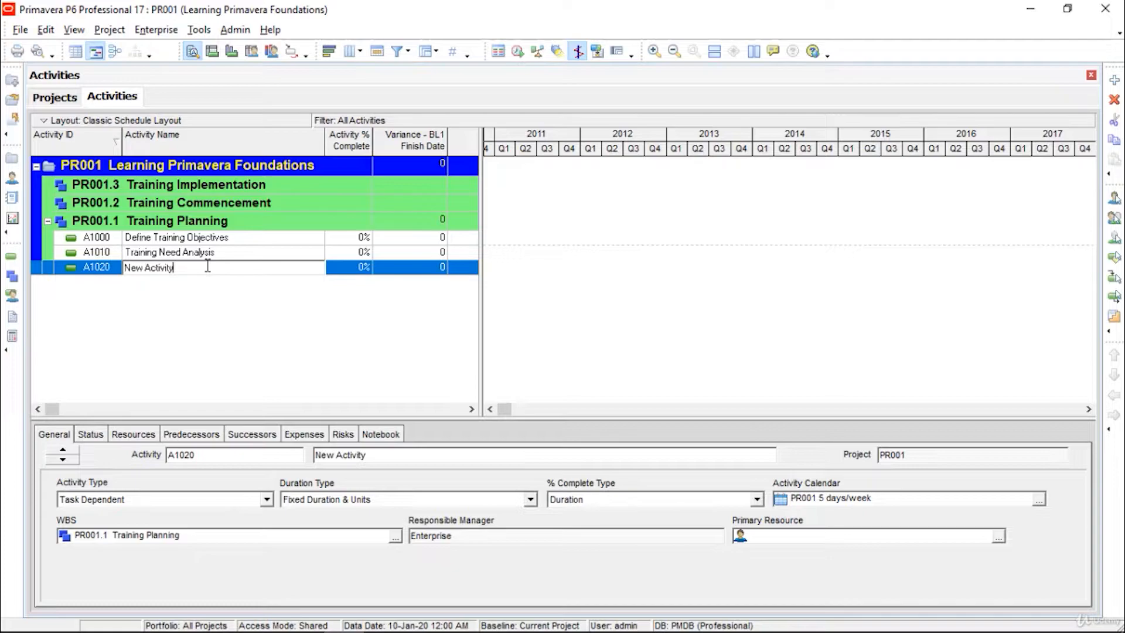
pyautogui.click(208, 268)
pyautogui.write('Create list of participants')
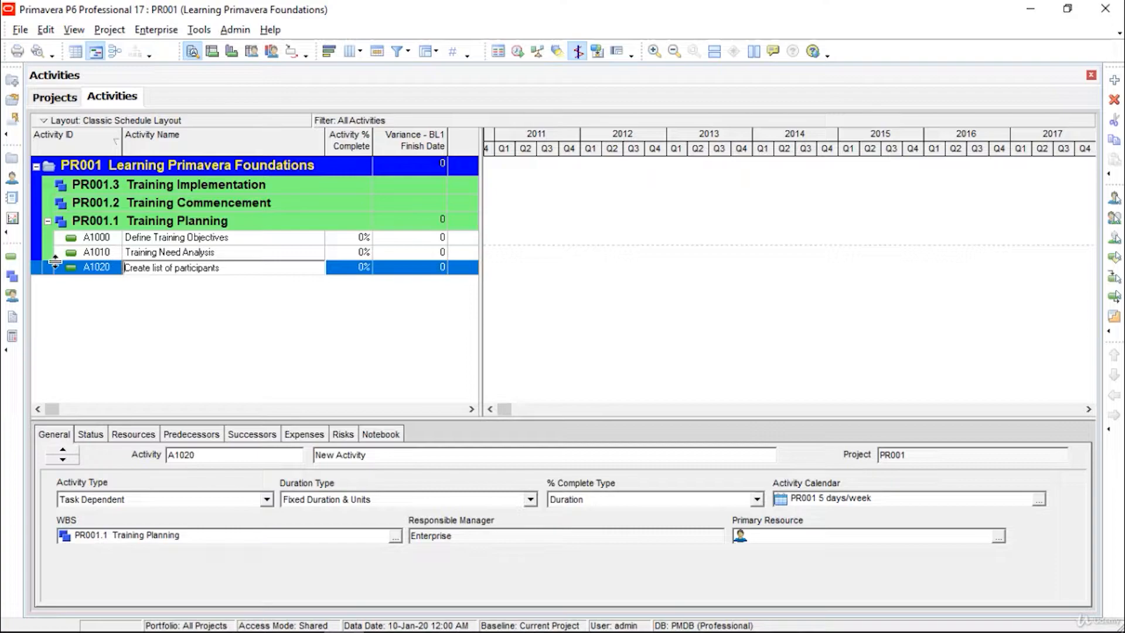
pyautogui.press('Return')
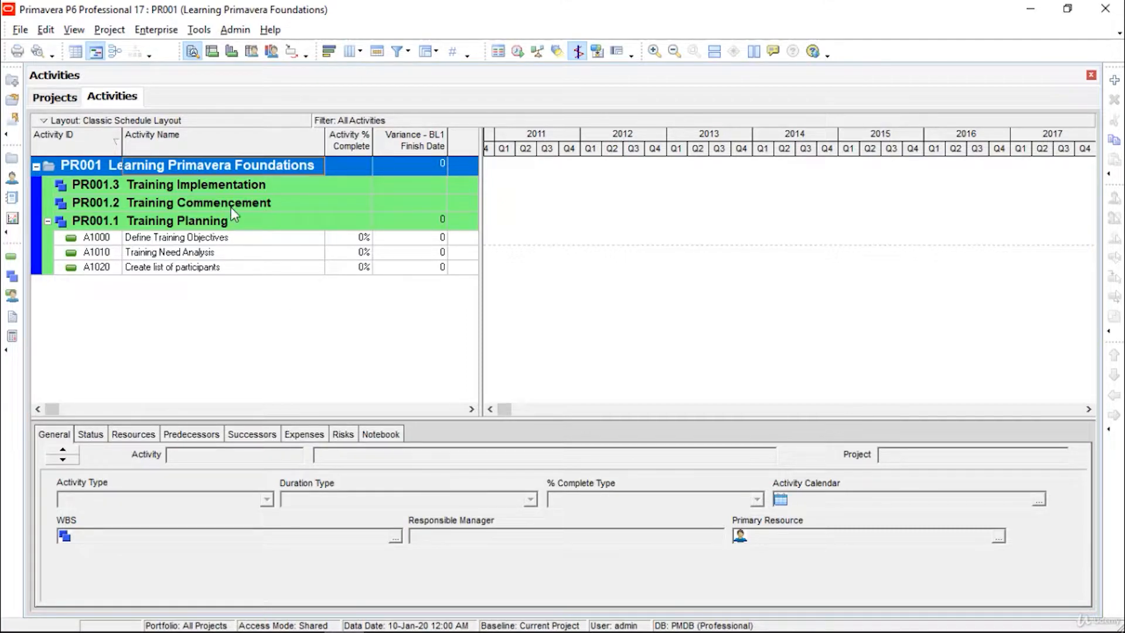
# Step: Add two new activities, A1030 and A1040, under Training Commencement
pyautogui.rightClick(264, 210)
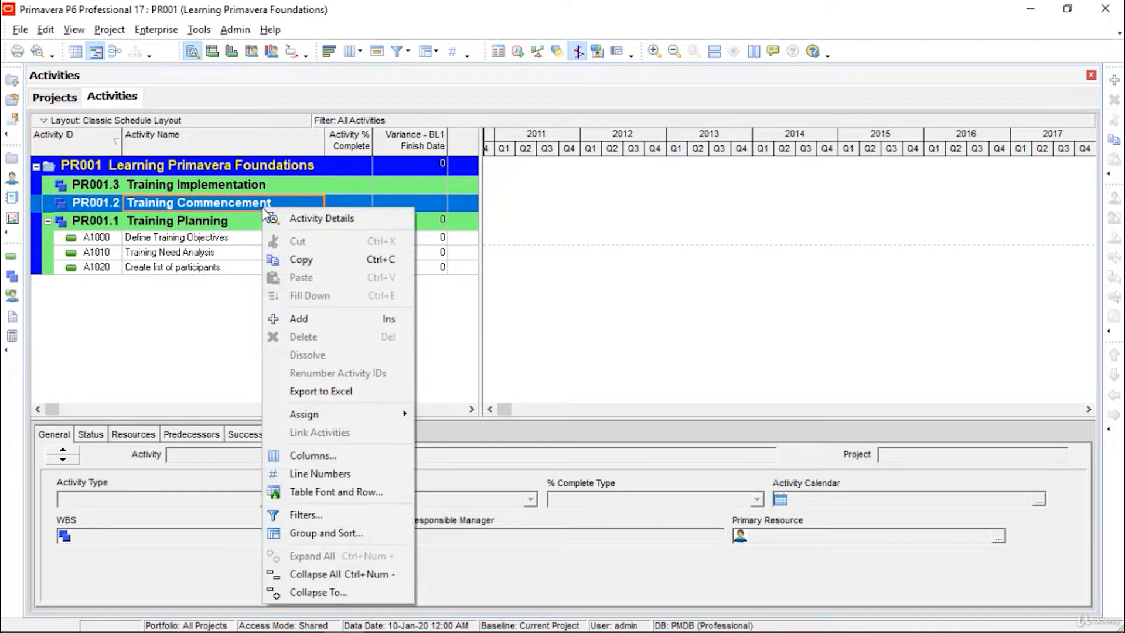
pyautogui.click(316, 319)
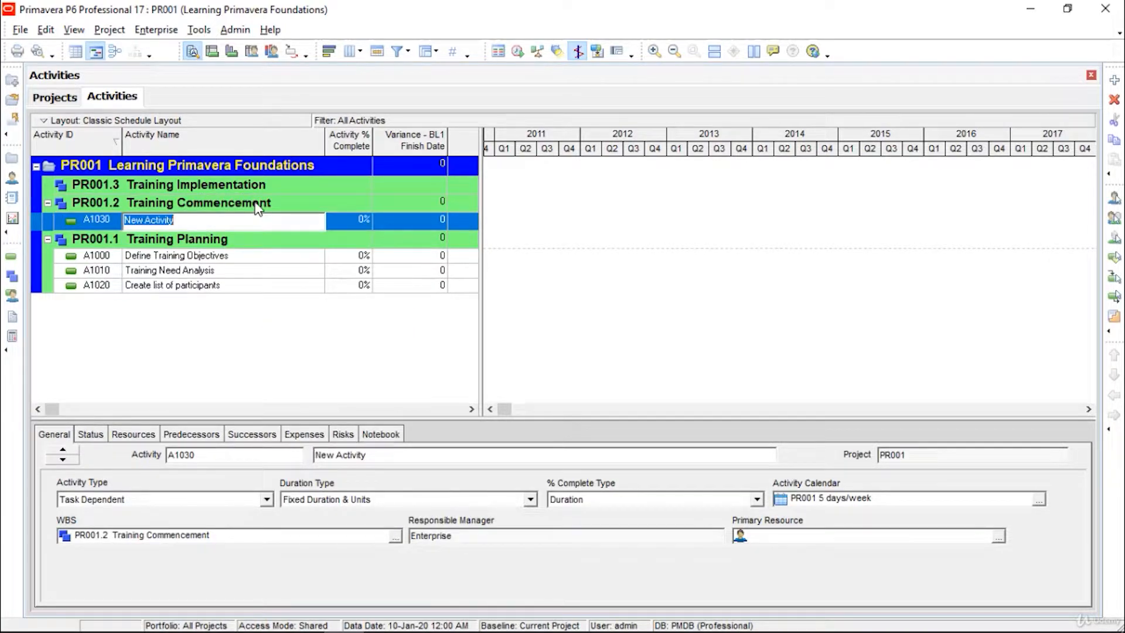
pyautogui.rightClick(255, 206)
pyautogui.click(320, 321)
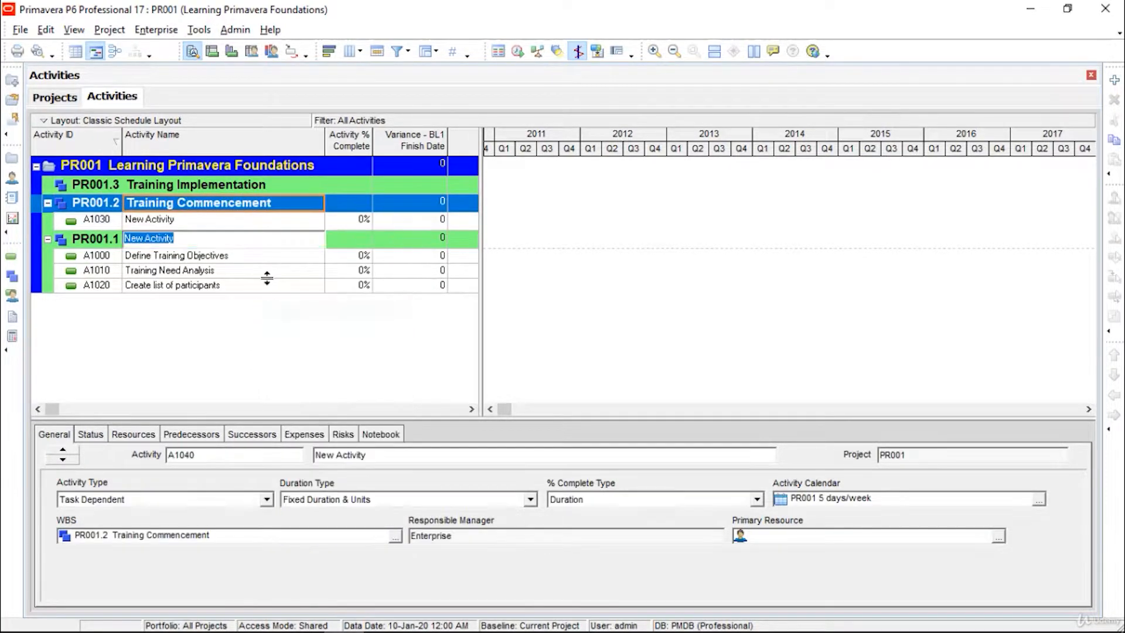
# Step: Rename activity A1030 to 'Identify start end dates'
pyautogui.click(227, 222)
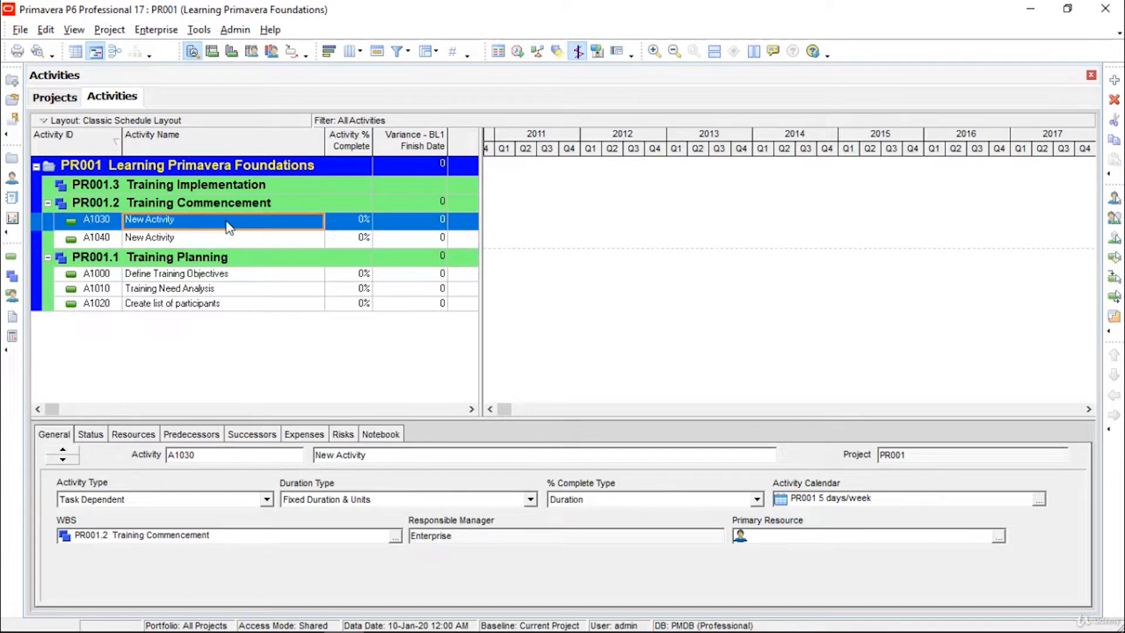
pyautogui.click(229, 222)
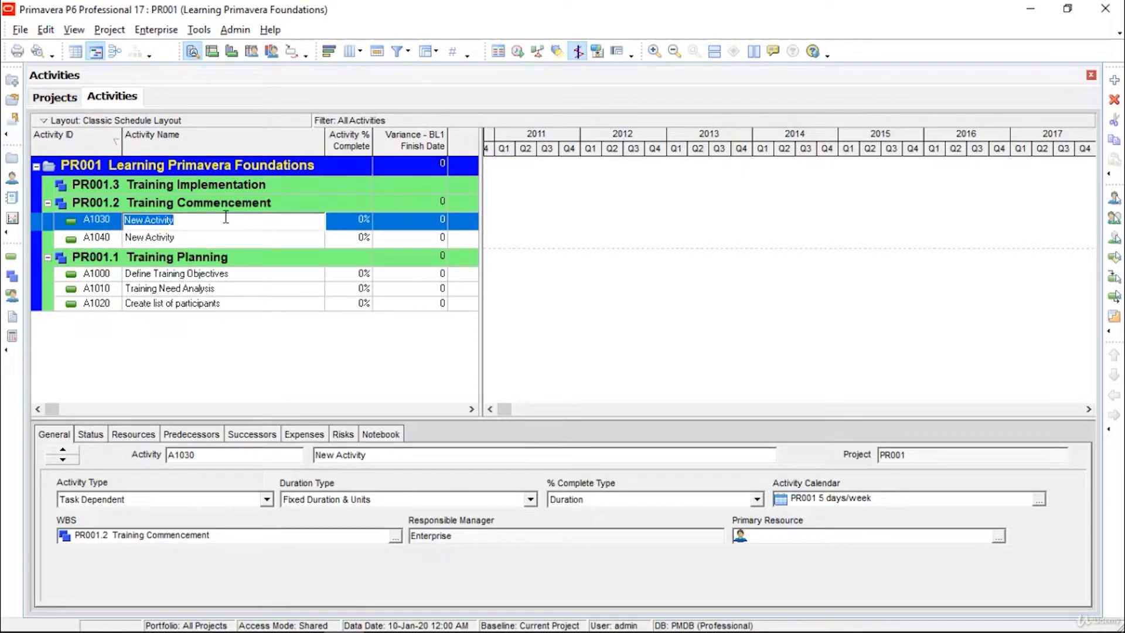
pyautogui.write('Identify start end dates Training material preparation')
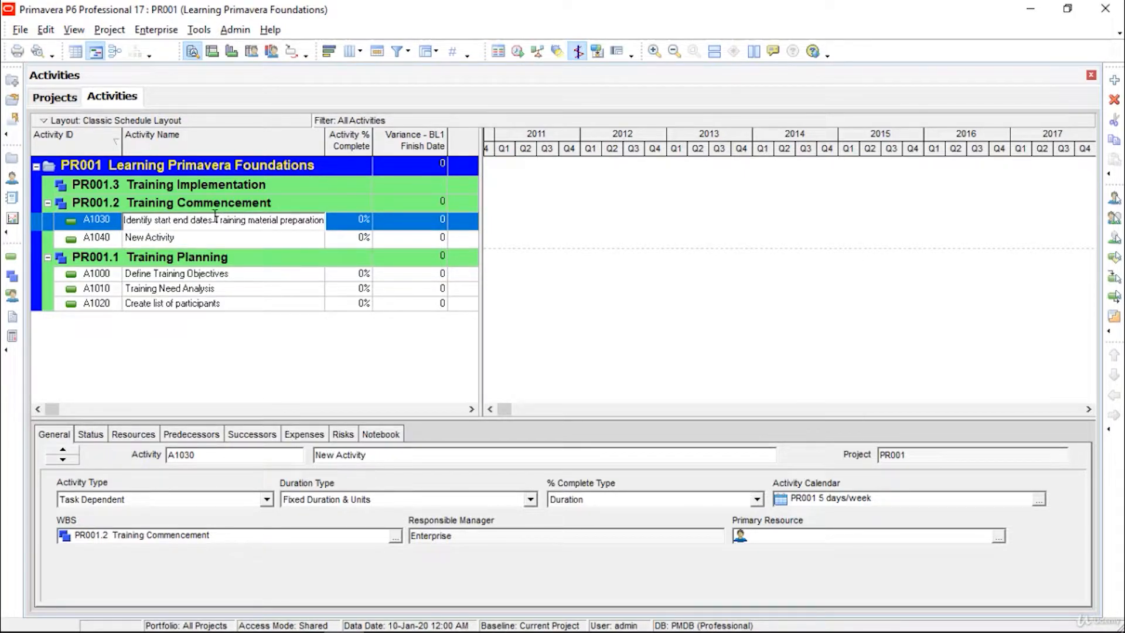
pyautogui.moveTo(214, 220); pyautogui.dragTo(375, 237)
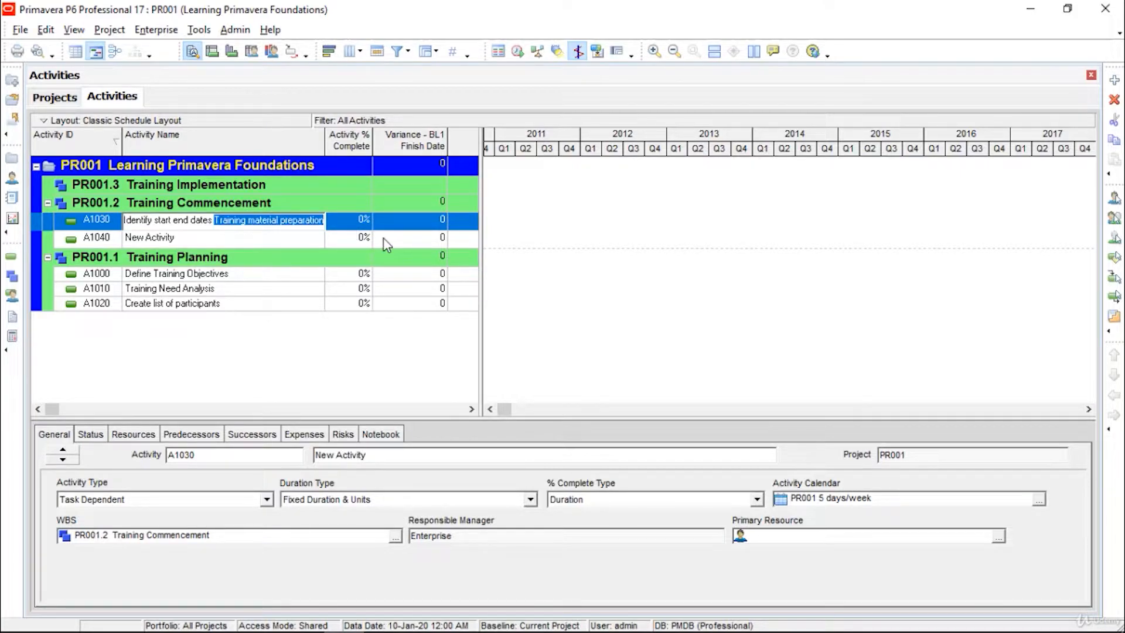
pyautogui.press('BackSpace')
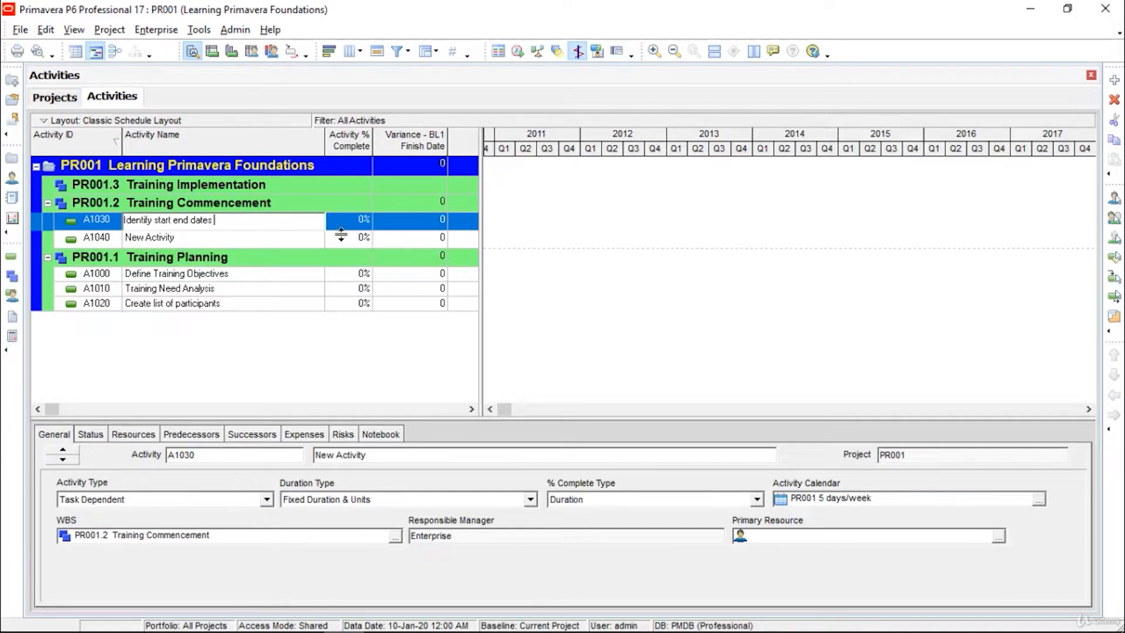
# Step: Rename activity A1040 to 'Training material preparation'
pyautogui.click(257, 238)
pyautogui.click(246, 237)
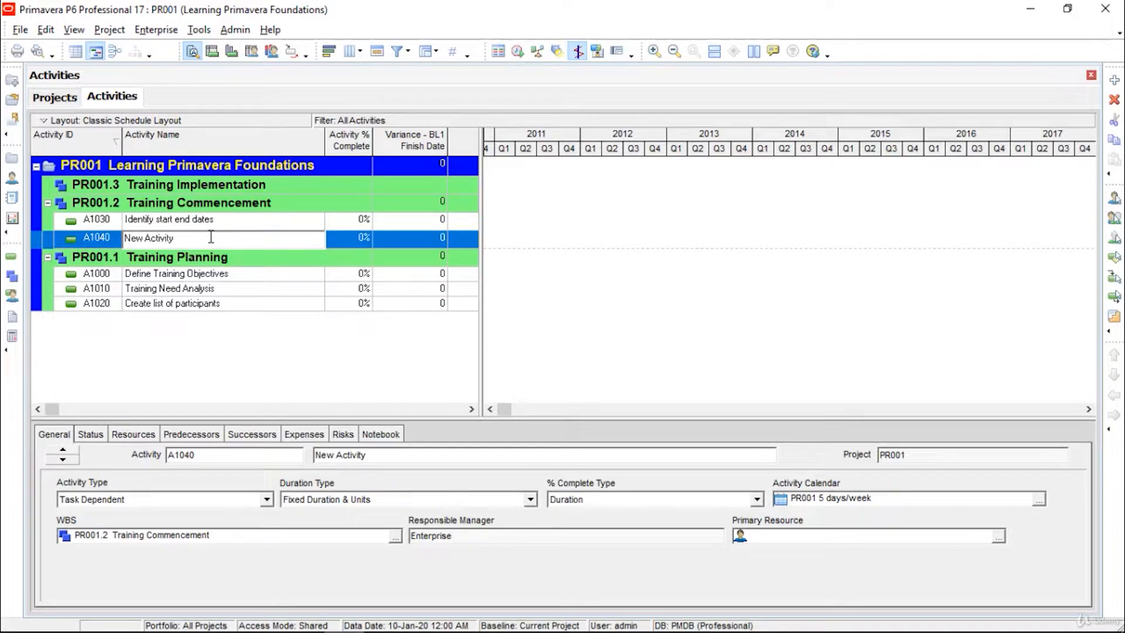
pyautogui.moveTo(211, 237); pyautogui.dragTo(101, 237)
pyautogui.moveTo(225, 238); pyautogui.dragTo(108, 246)
pyautogui.write('Training material preparation')
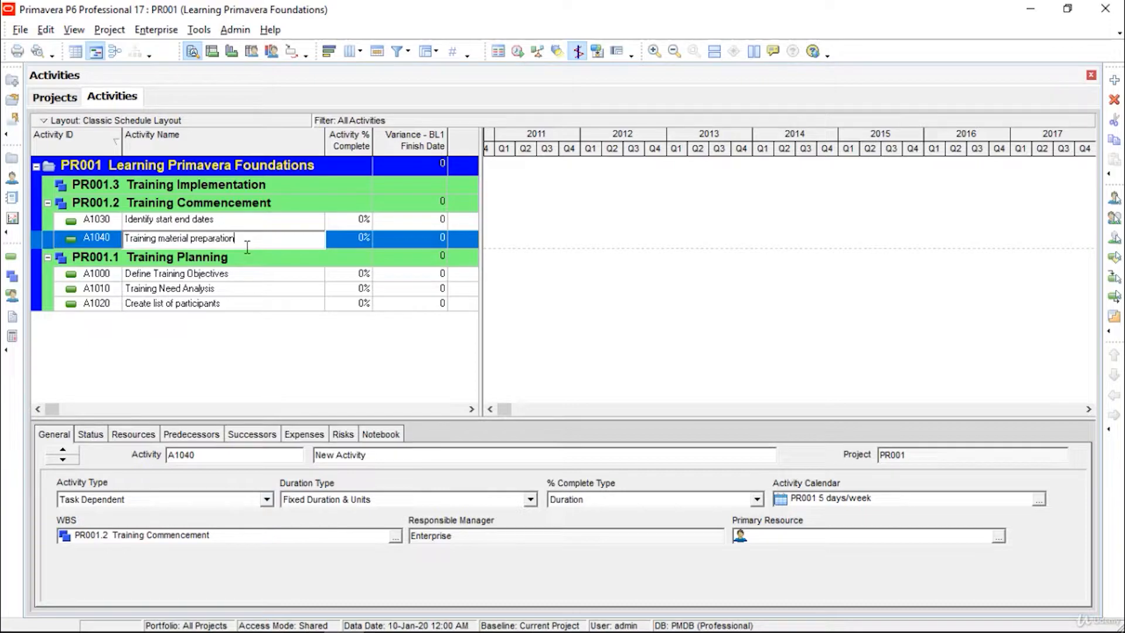
pyautogui.click(294, 262)
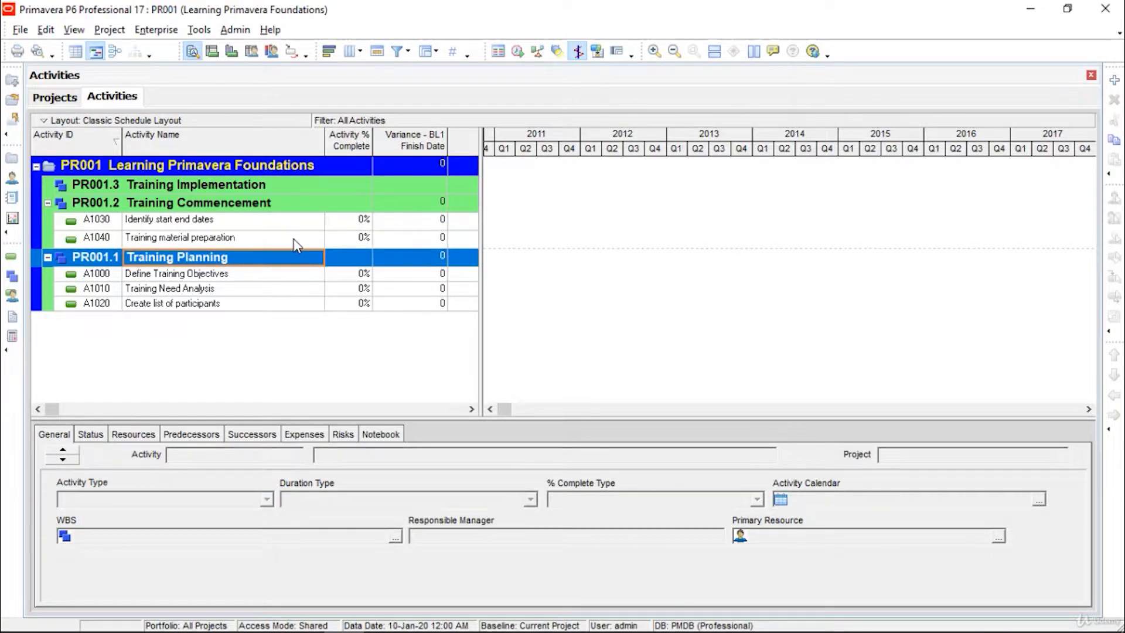
# Step: Check the renamed A1030 and A1040 activities and the Define Training Objectives activity
pyautogui.click(293, 239)
pyautogui.click(282, 224)
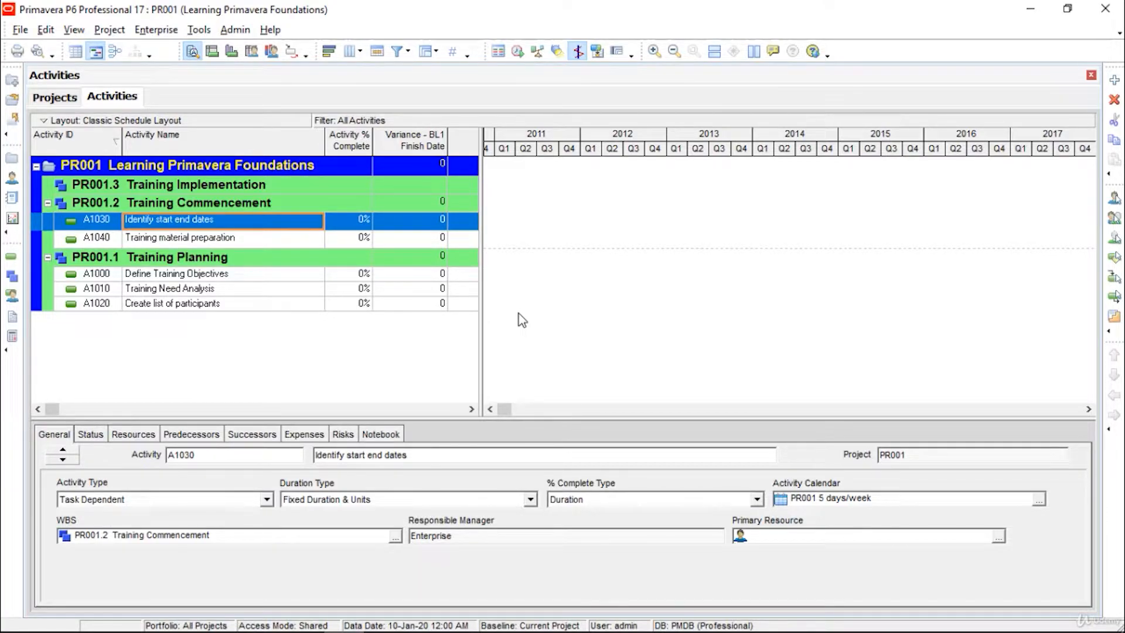
pyautogui.click(293, 274)
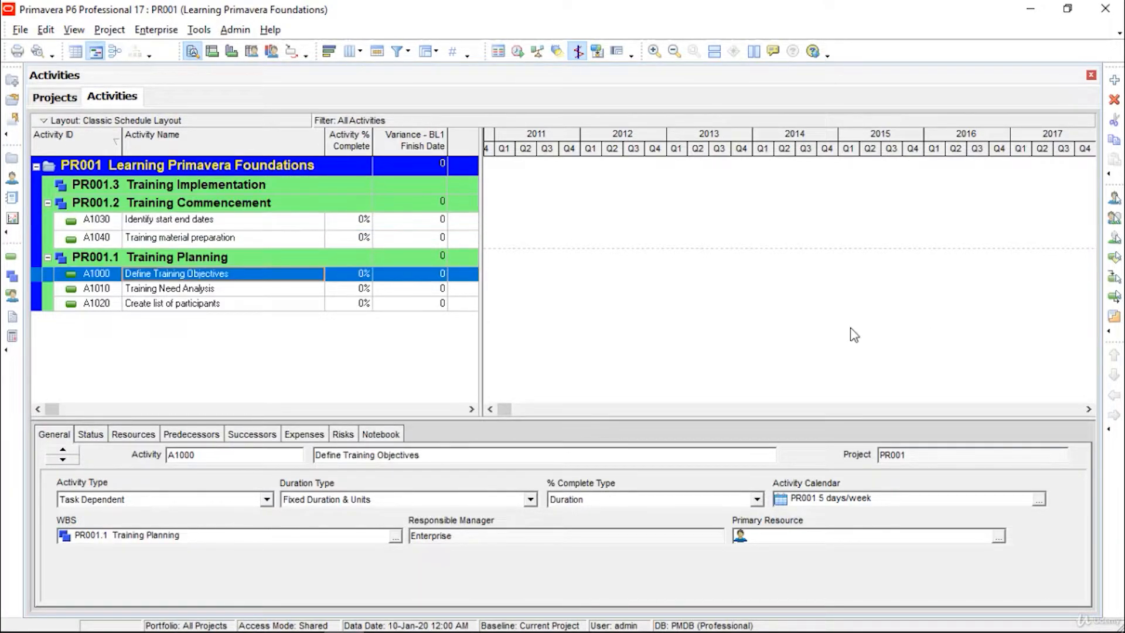
pyautogui.click(244, 184)
# Step: Add two new activities, A1050 and A1060, under Training Implementation
pyautogui.rightClick(243, 184)
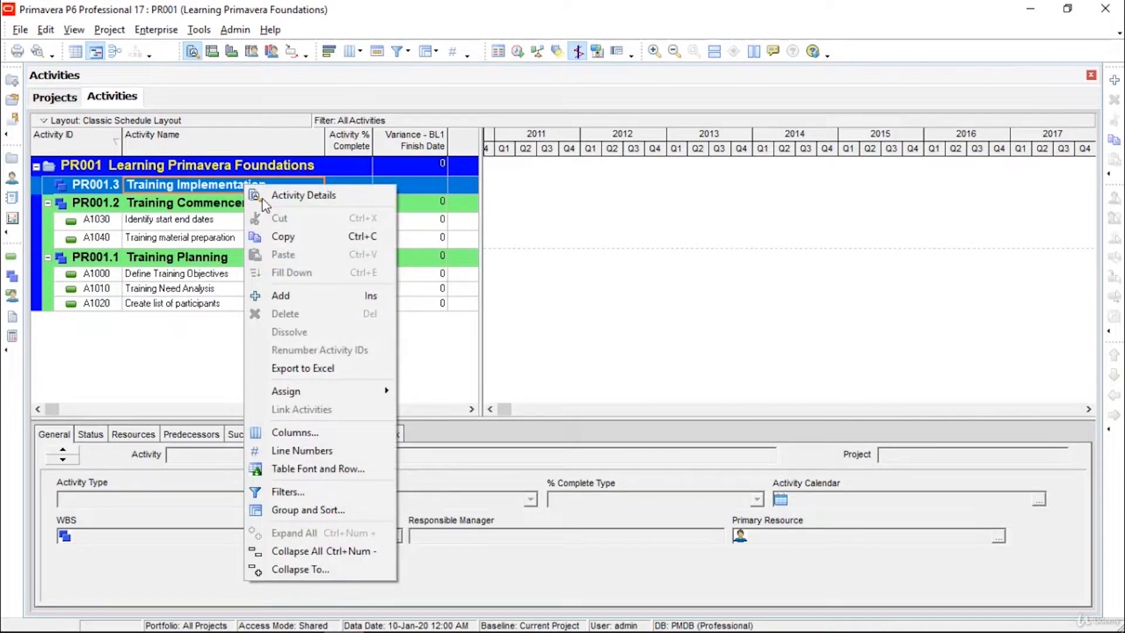
pyautogui.click(299, 292)
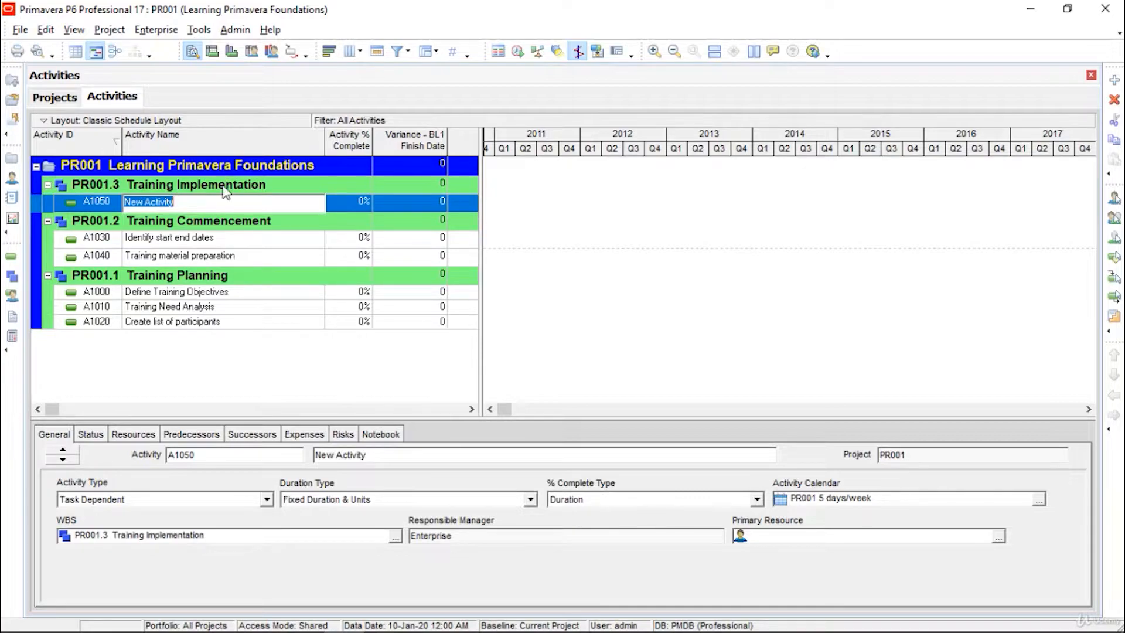
pyautogui.click(222, 184)
pyautogui.rightClick(222, 184)
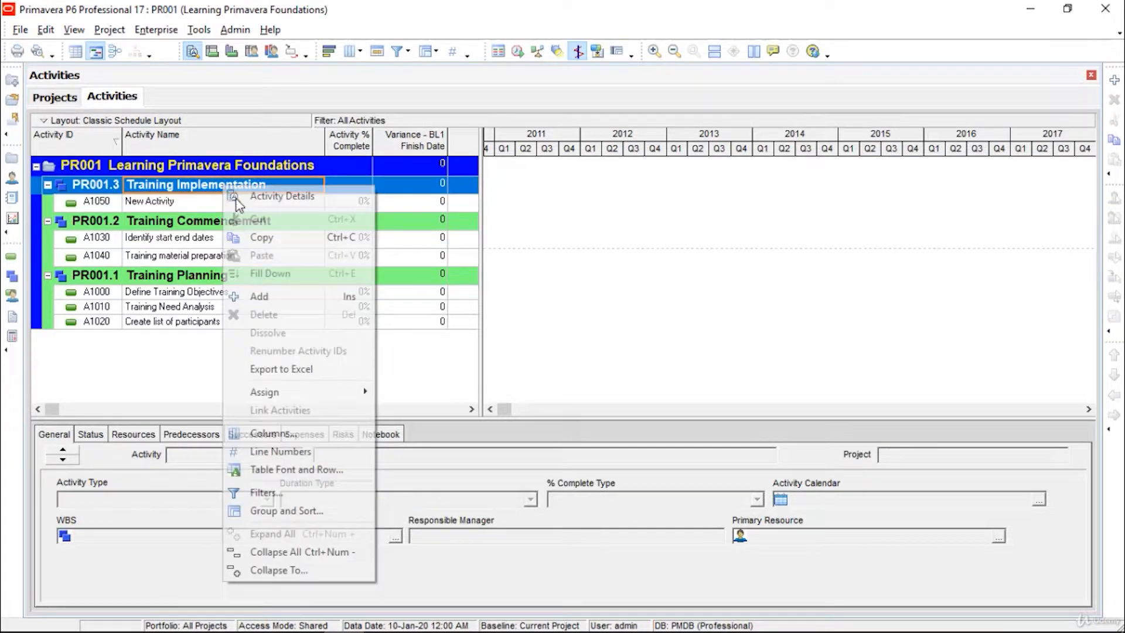
pyautogui.click(280, 299)
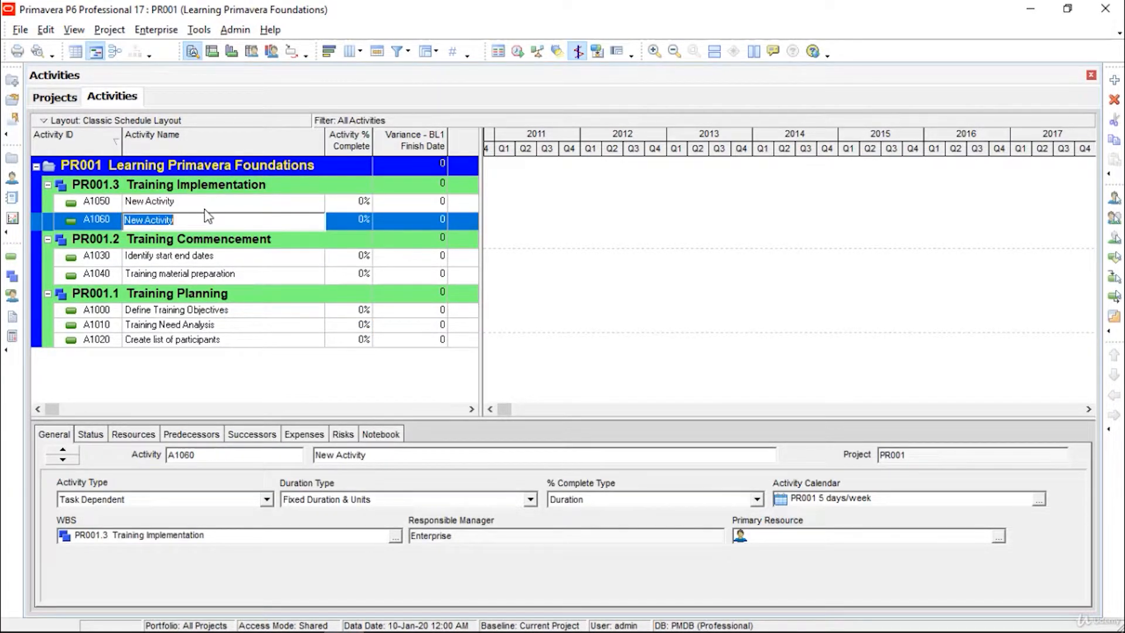
# Step: Rename activity A1050 to 'Conduct training'
pyautogui.click(210, 204)
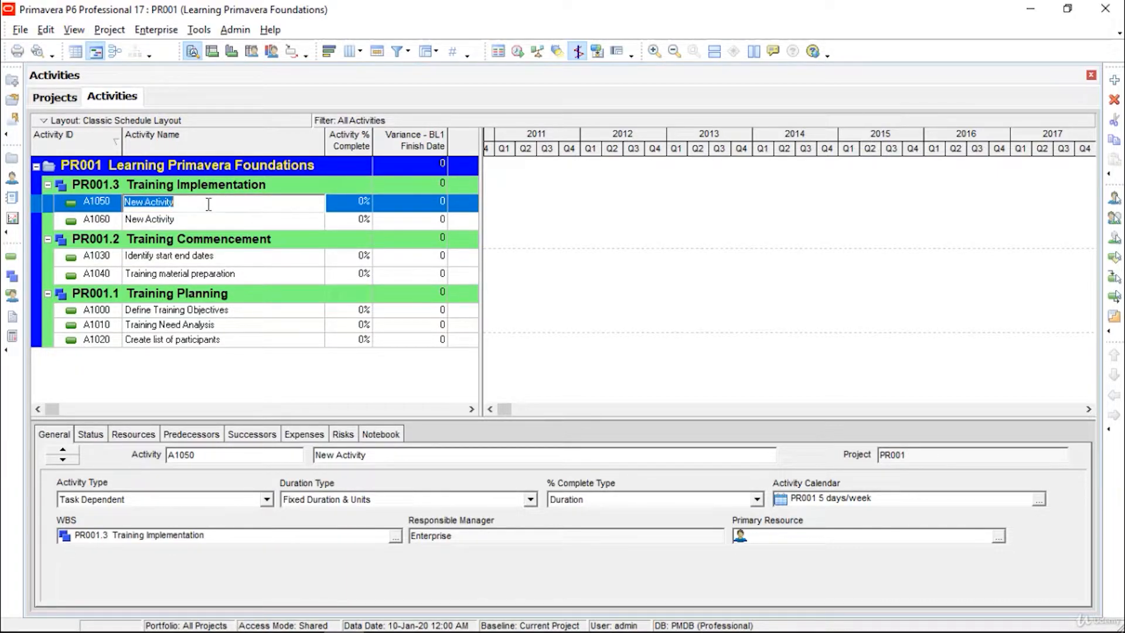
pyautogui.write('Conduct training and Issue certificates')
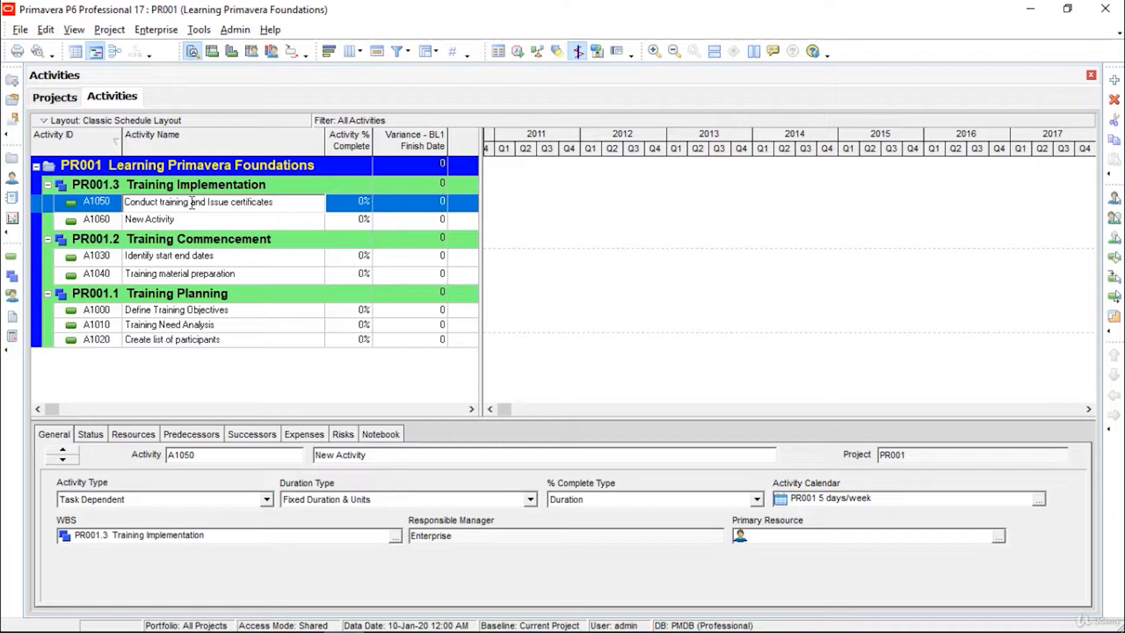
pyautogui.moveTo(192, 203); pyautogui.dragTo(283, 200)
pyautogui.hotkey('ctrl', 'c')
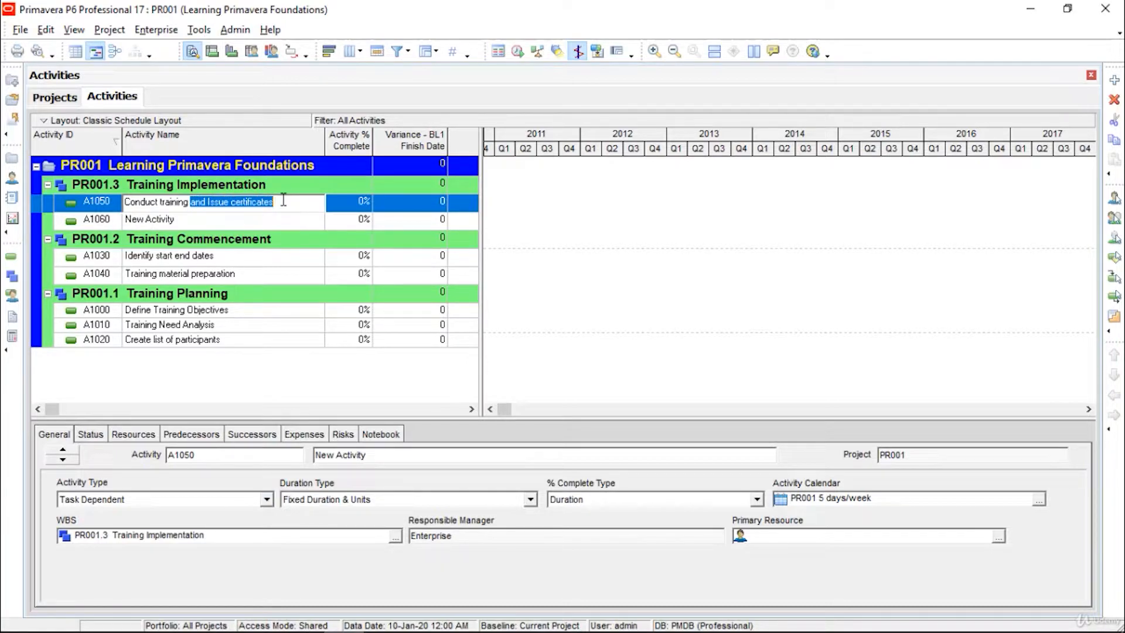
pyautogui.press('Delete')
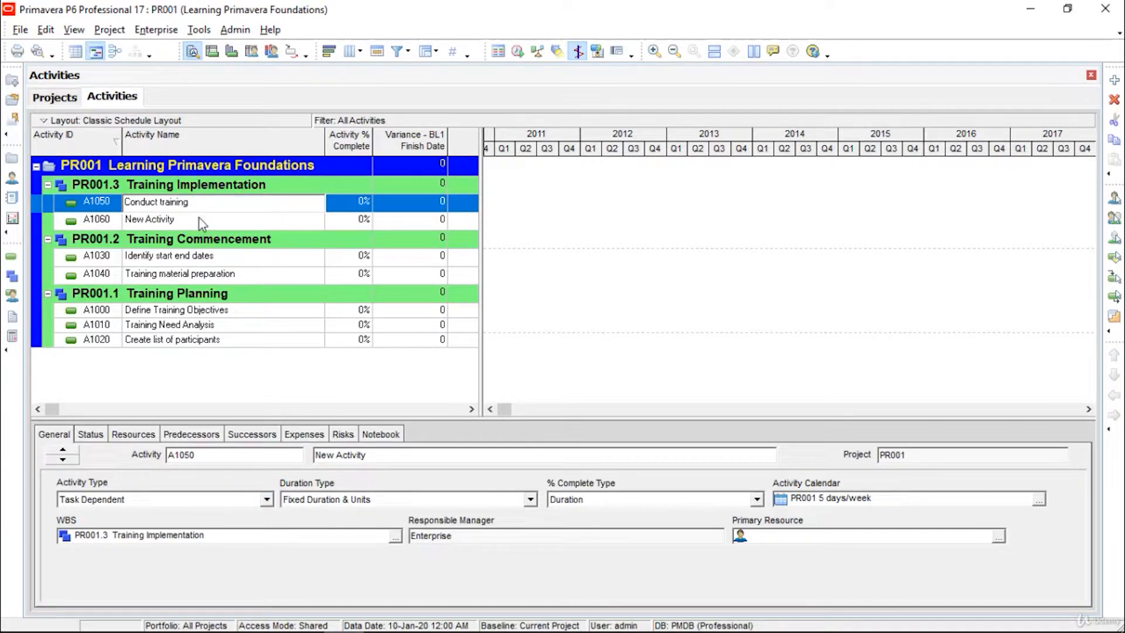
# Step: Rename activity A1060 to 'Issue certificates'
pyautogui.click(194, 221)
pyautogui.click(194, 221)
pyautogui.moveTo(195, 221); pyautogui.dragTo(80, 220)
pyautogui.hotkey('ctrl', 'v')
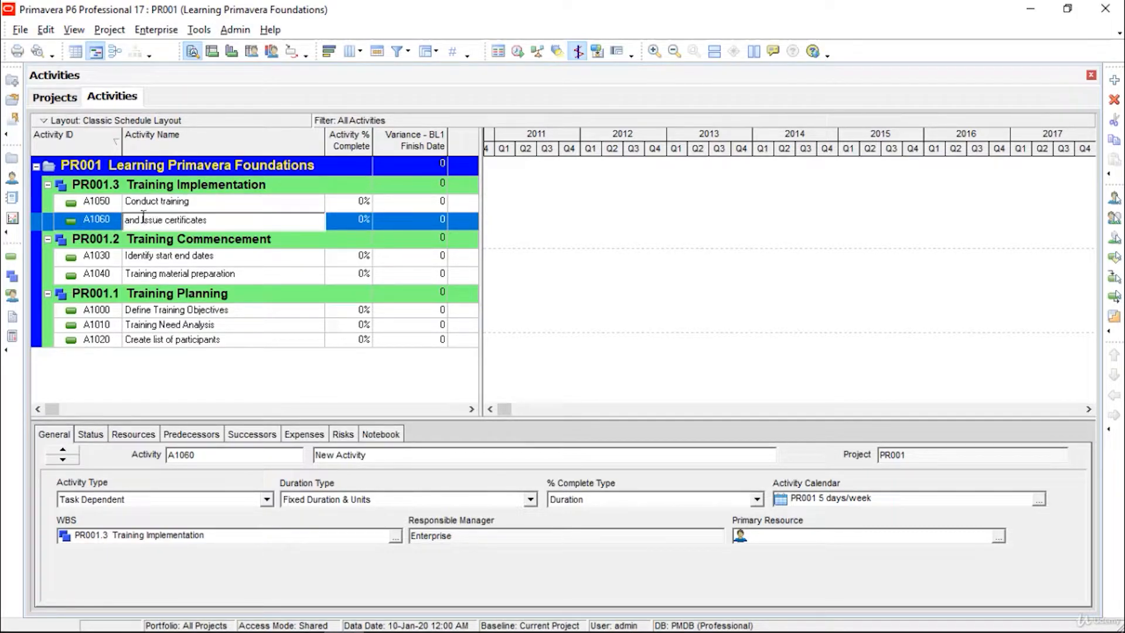
pyautogui.moveTo(141, 217); pyautogui.dragTo(68, 205)
pyautogui.press('Delete')
pyautogui.press('Delete')
pyautogui.press('Return')
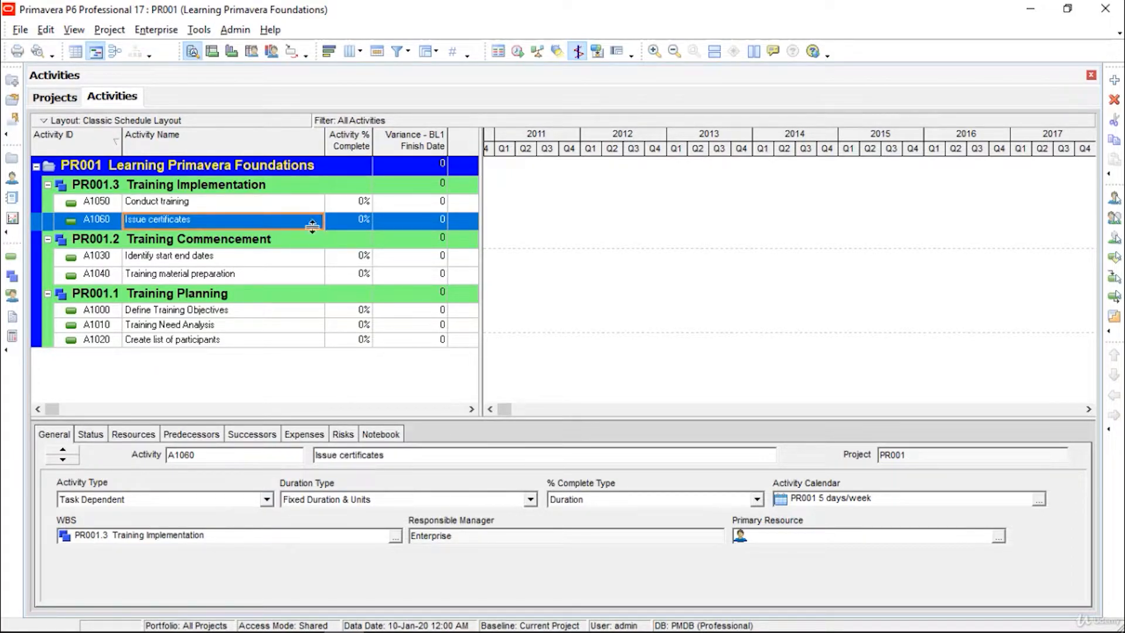
pyautogui.click(303, 186)
pyautogui.click(296, 164)
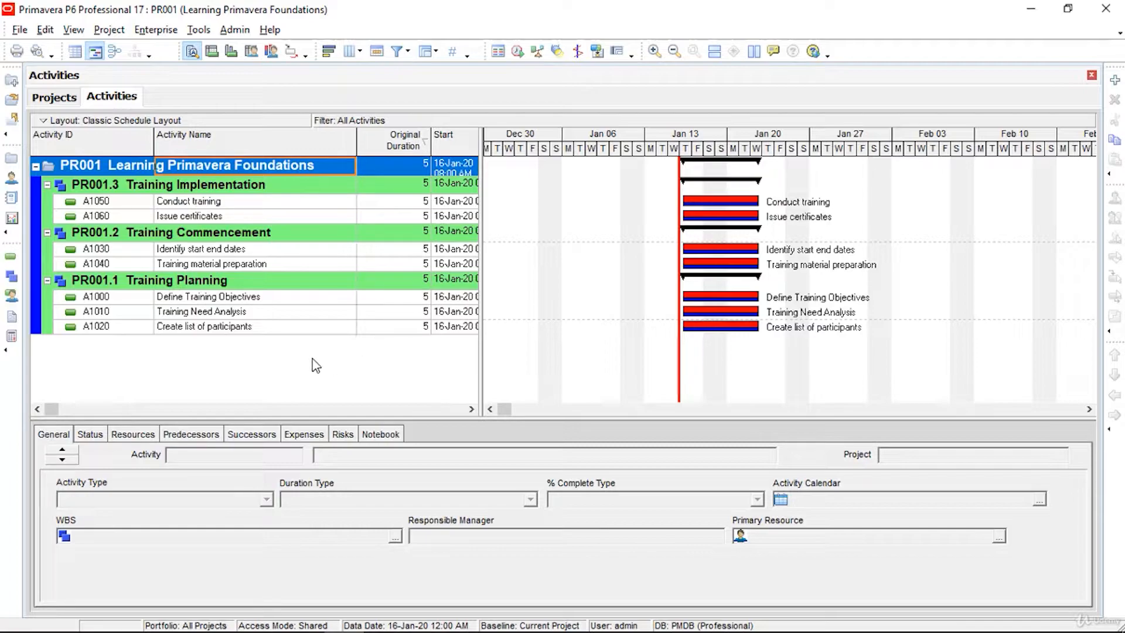
# Step: Select activity A1000 Define Training Objectives
pyautogui.click(227, 298)
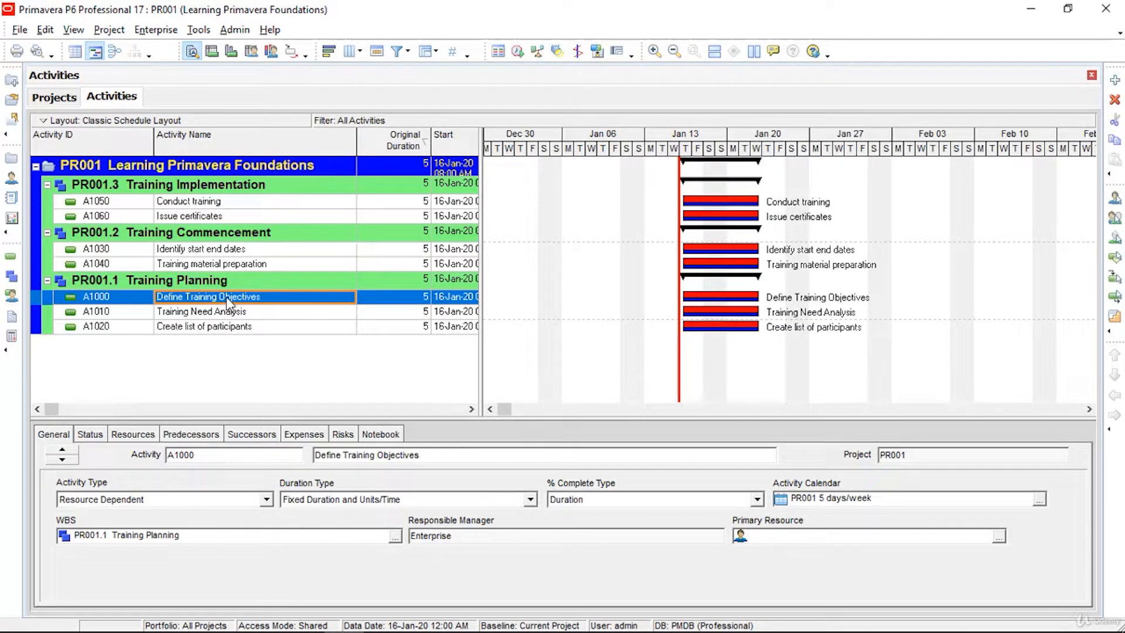
# Step: Set the activity type of A1000 Define Training Objectives to Start Milestone
pyautogui.click(267, 500)
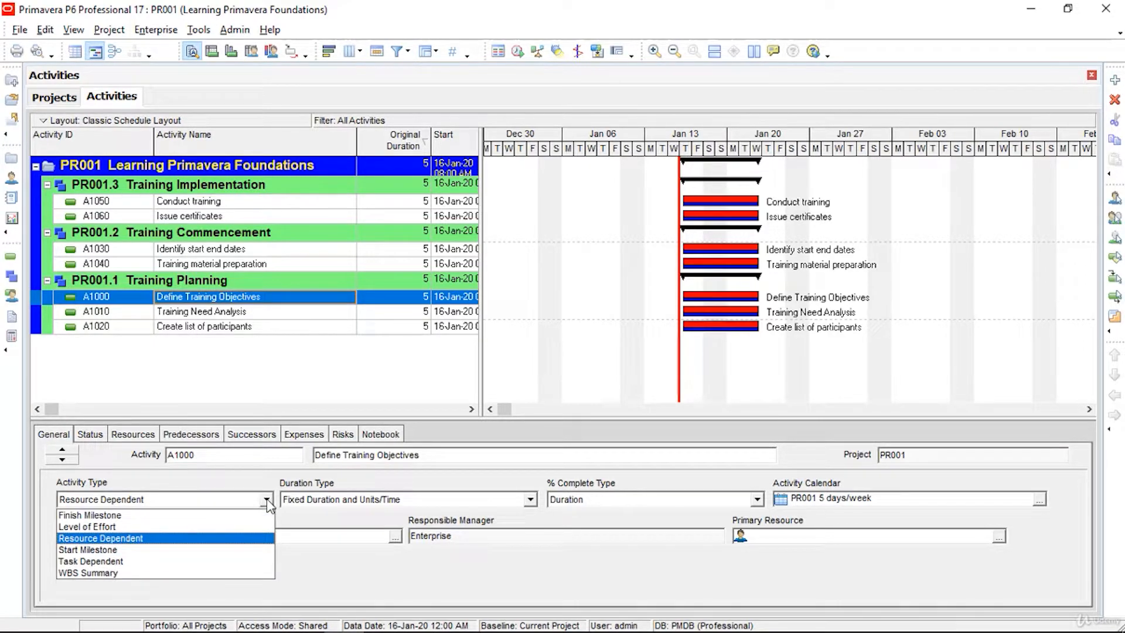
pyautogui.click(211, 551)
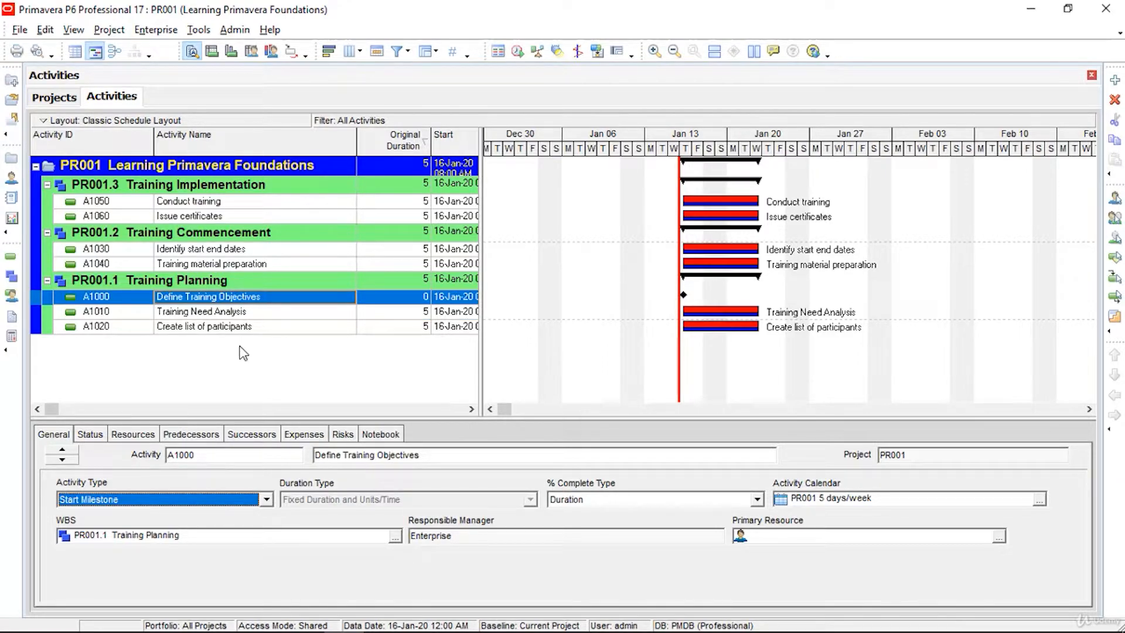
# Step: Set the activity type of A1060 Issue certificates to Finish Milestone
pyautogui.click(233, 218)
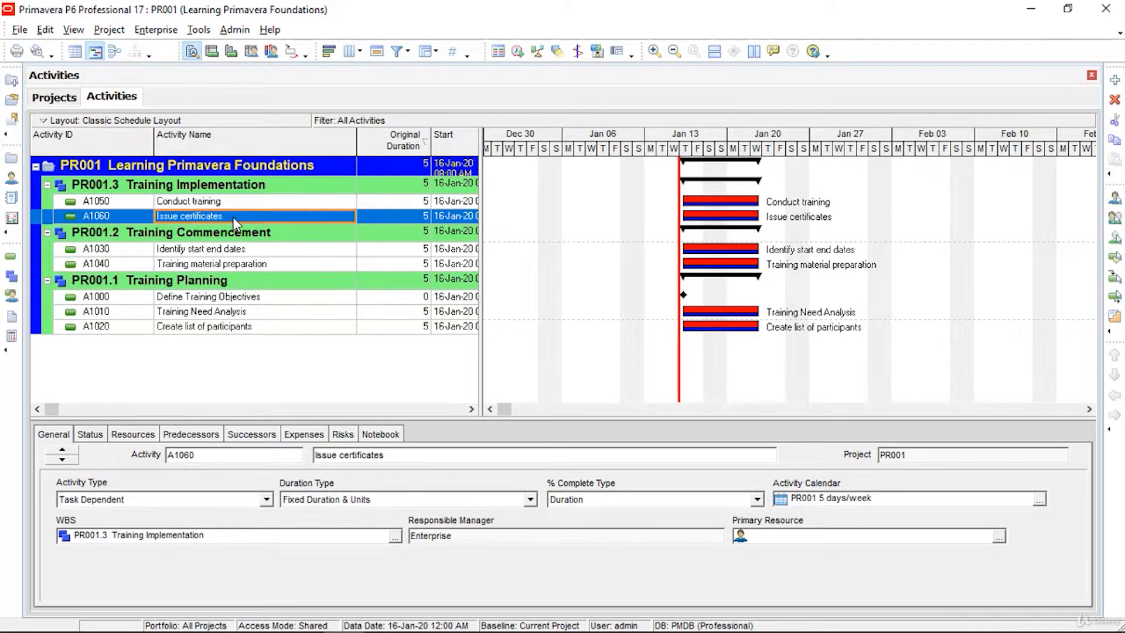
pyautogui.click(266, 499)
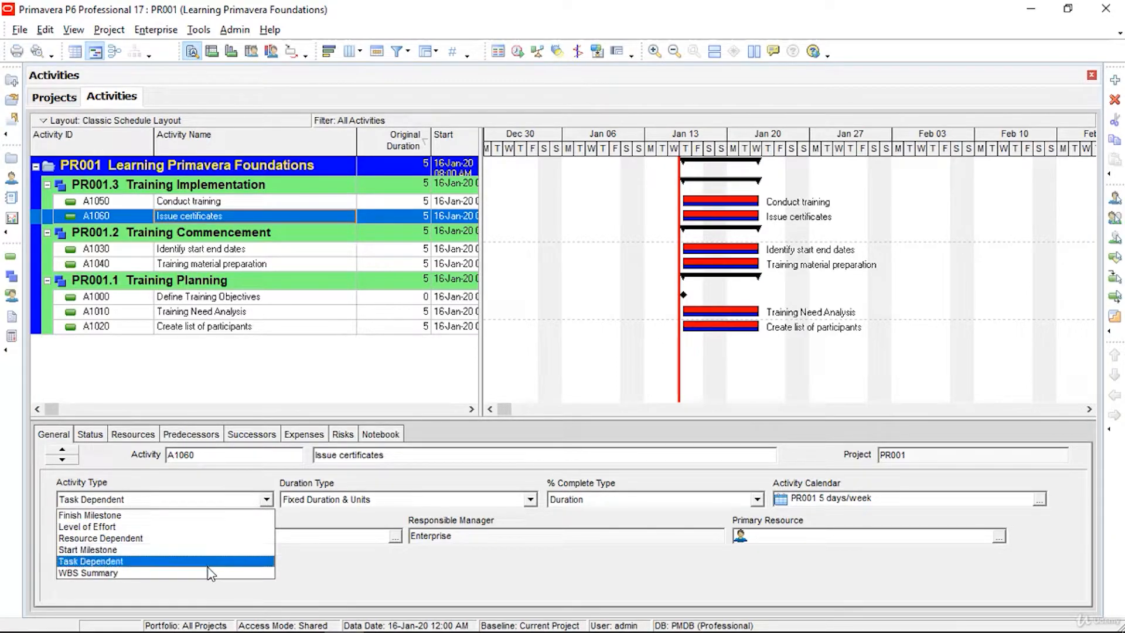
pyautogui.click(214, 515)
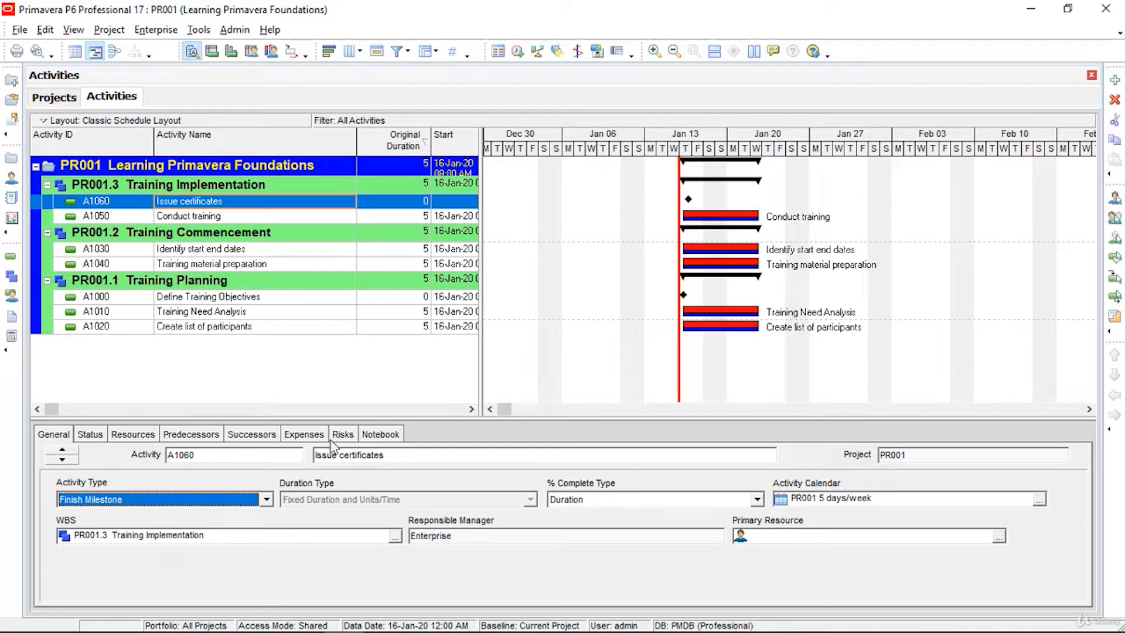
pyautogui.click(443, 392)
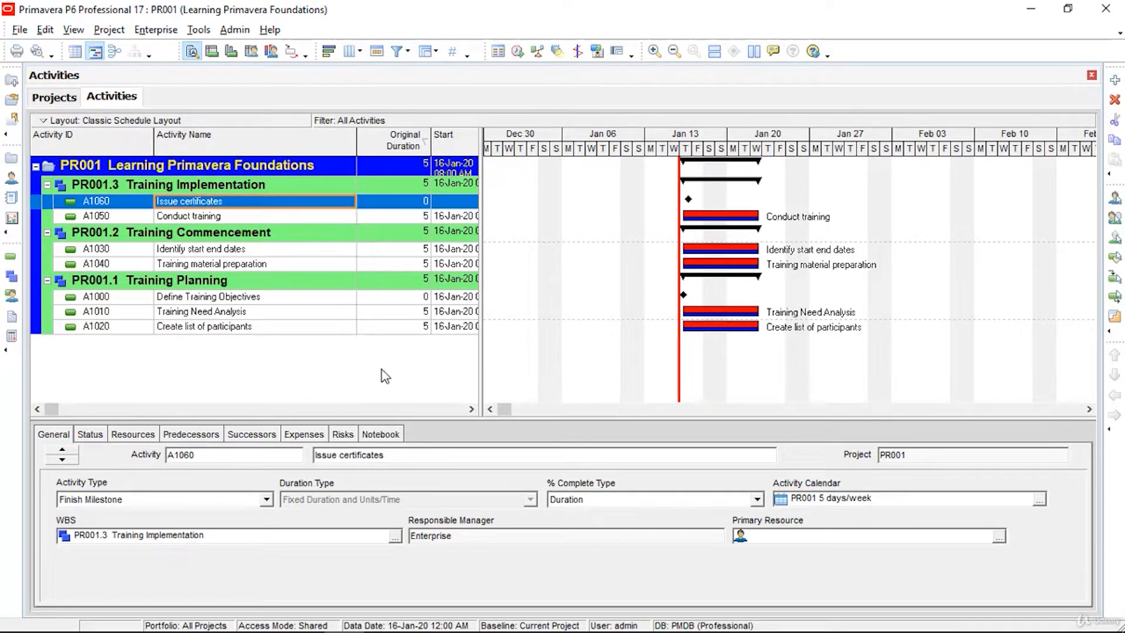
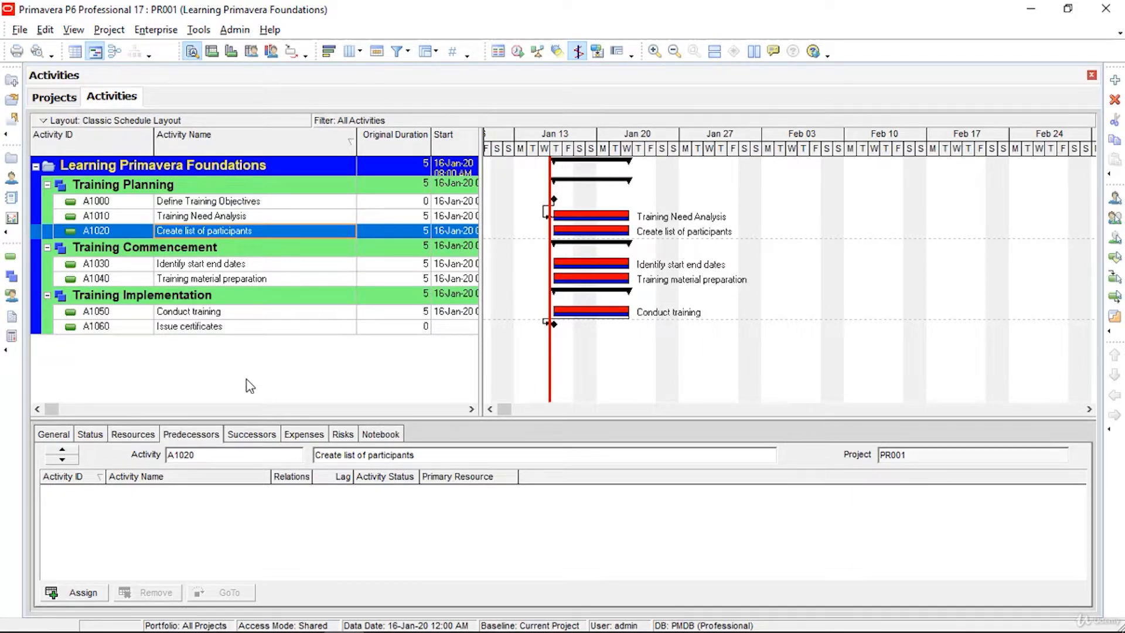
# Step: Make A1010 the finish-to-start predecessor of A1020, and A1020 the predecessor of A1030
pyautogui.click(201, 231)
pyautogui.click(131, 228)
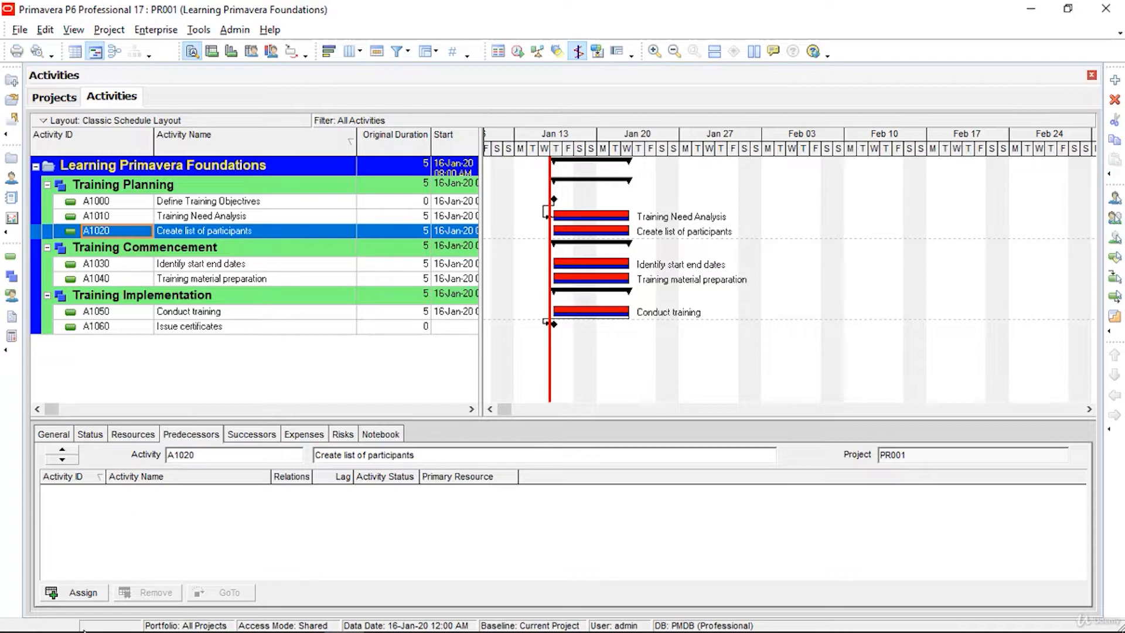
pyautogui.click(81, 593)
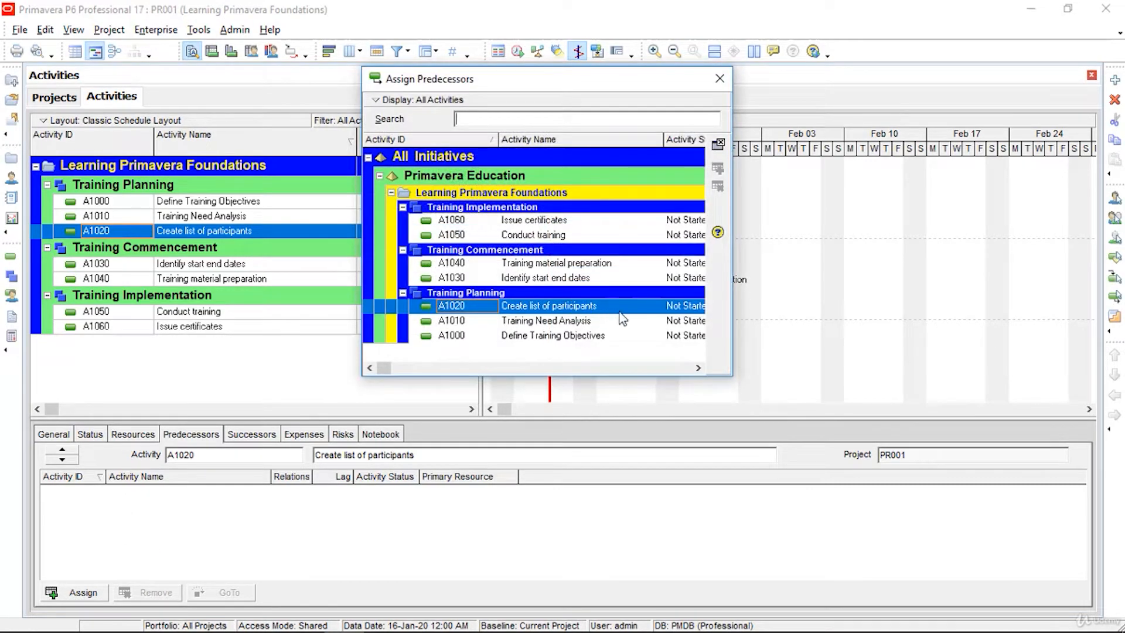
pyautogui.click(585, 321)
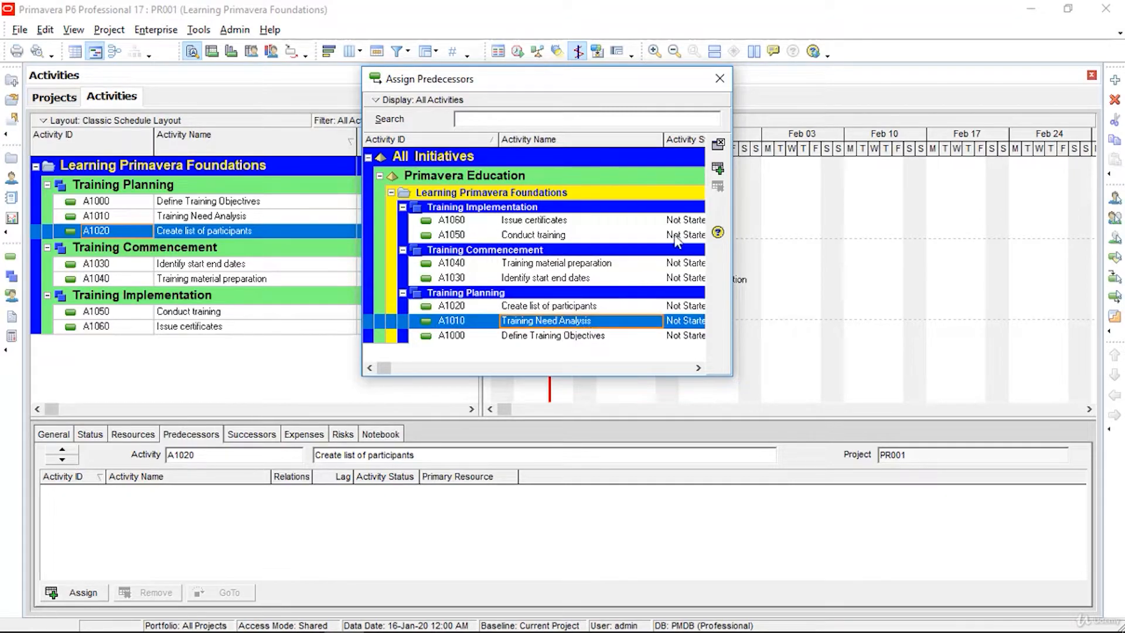
pyautogui.click(718, 170)
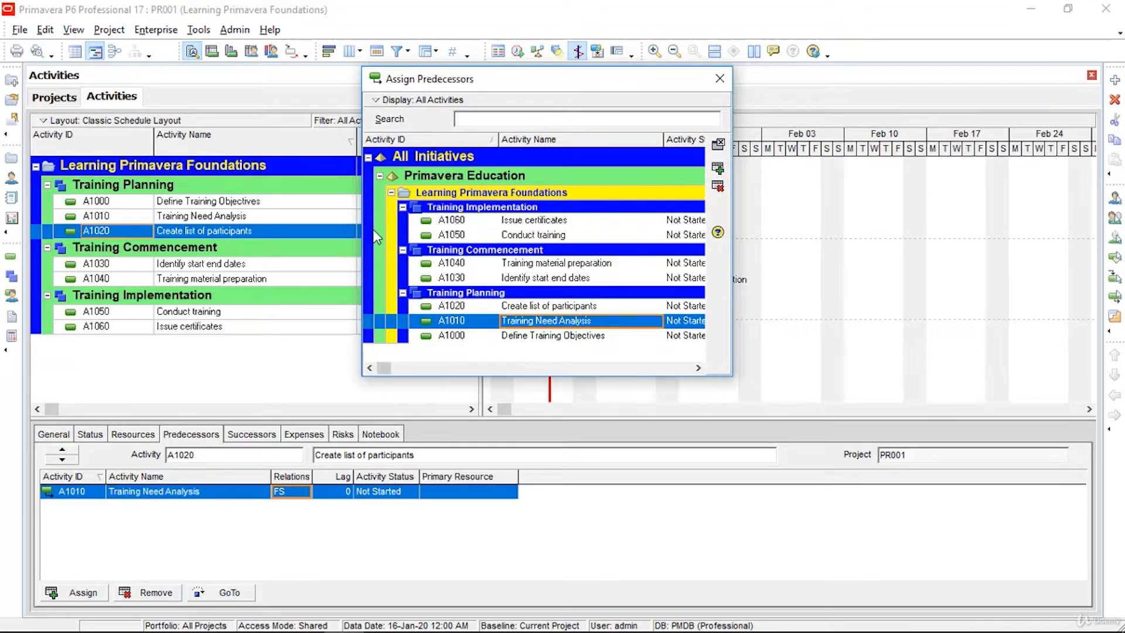
pyautogui.click(261, 265)
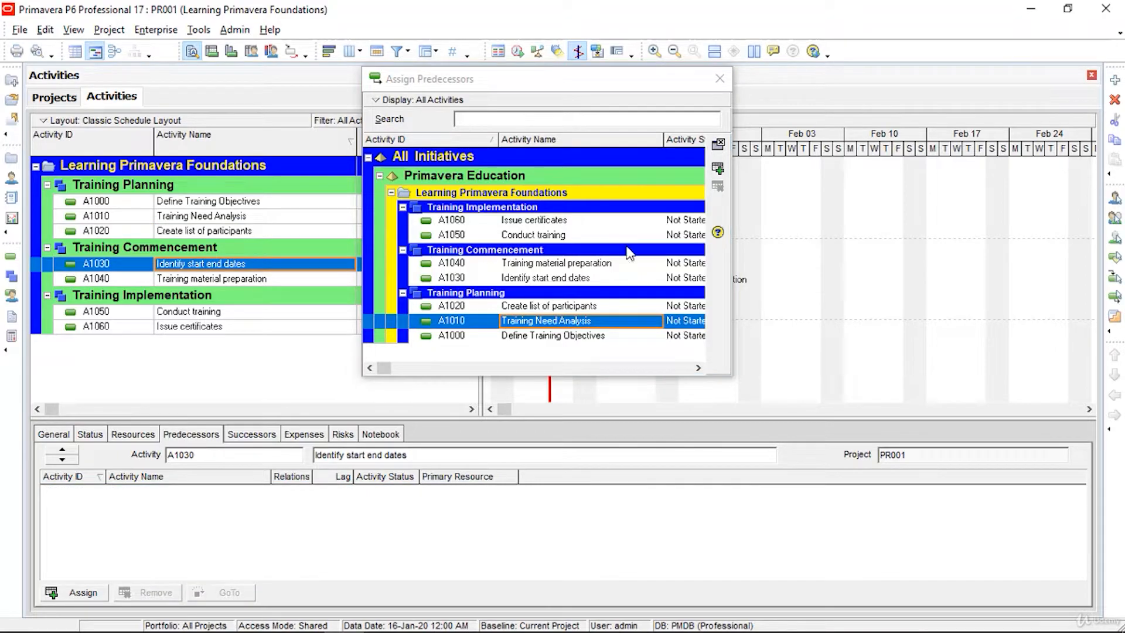
pyautogui.click(578, 306)
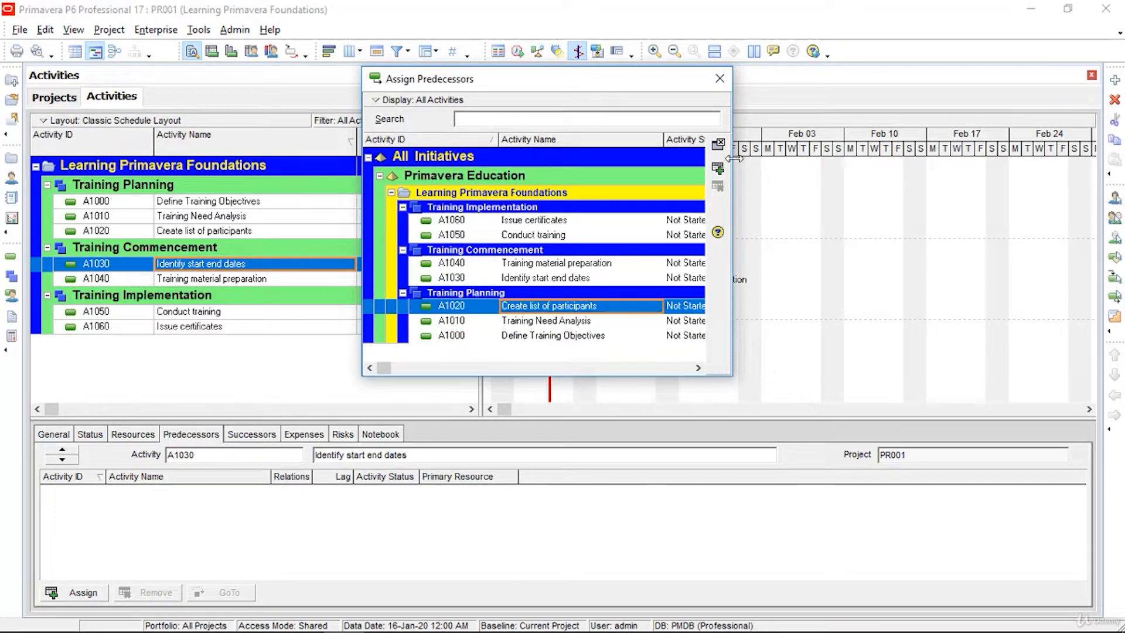
pyautogui.click(719, 170)
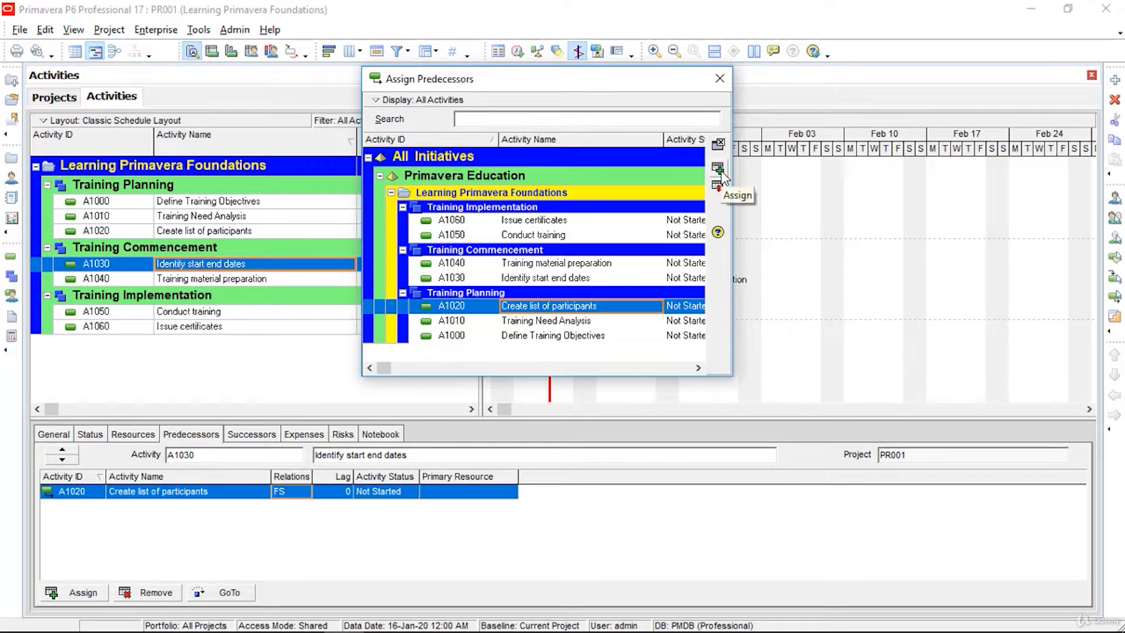
# Step: Make A1030 the predecessor of A1040 and A1040 the predecessor of A1050 Conduct training
pyautogui.click(241, 280)
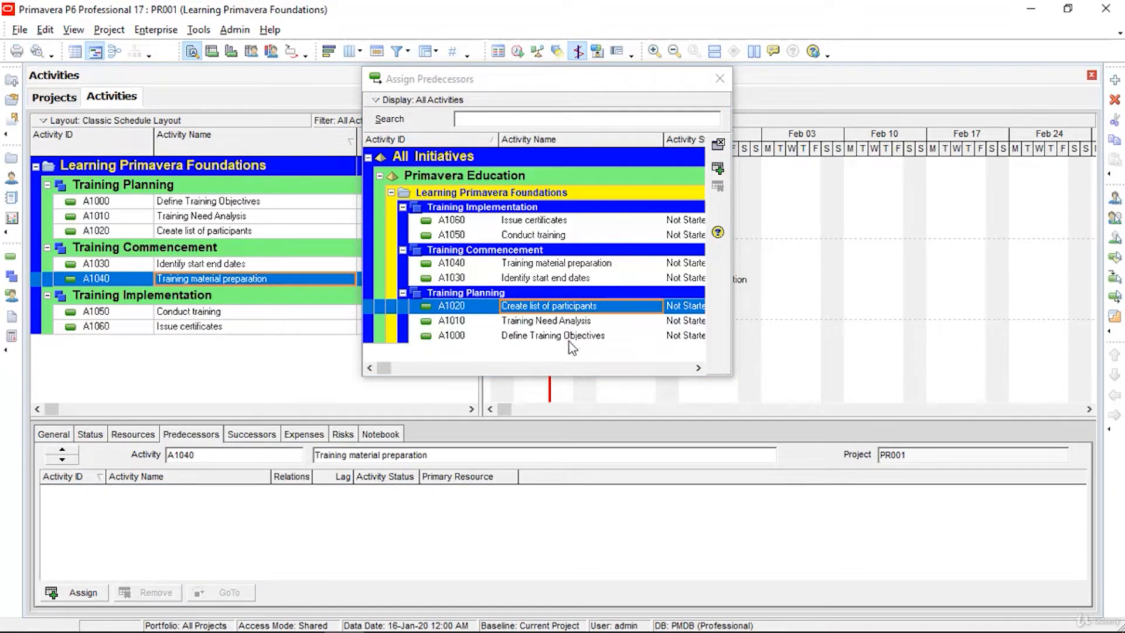
pyautogui.click(569, 279)
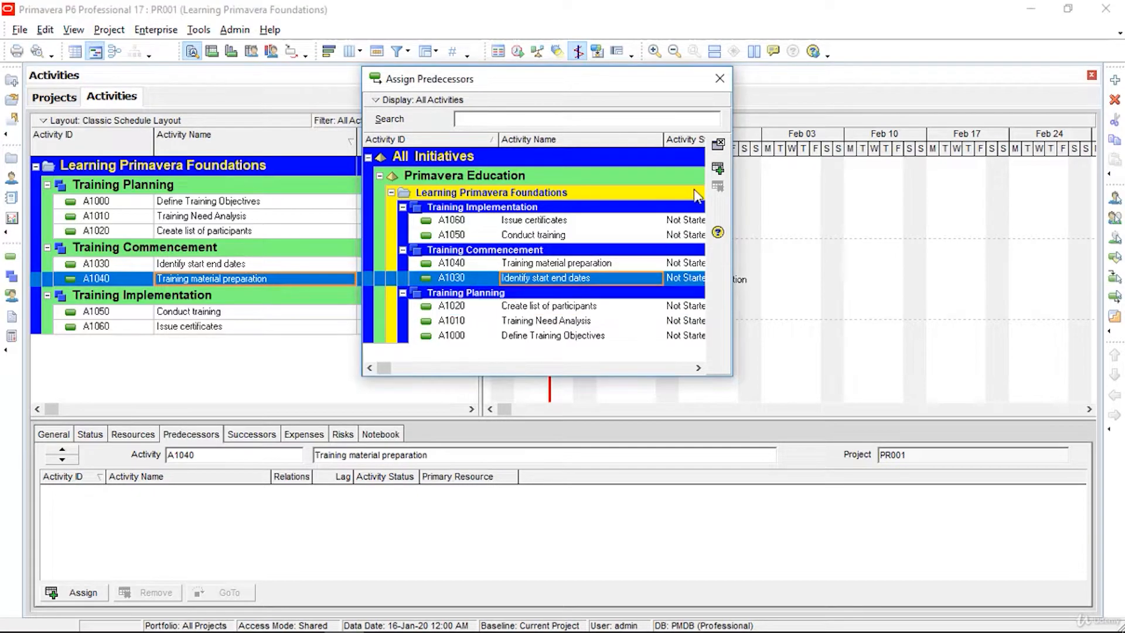
pyautogui.click(717, 169)
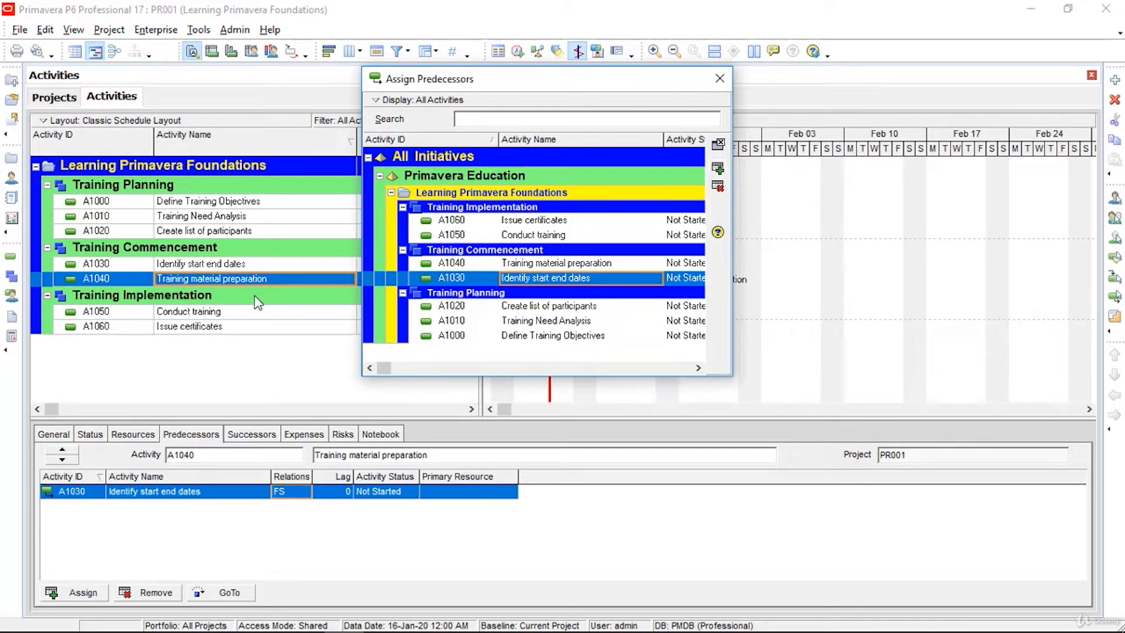
pyautogui.click(193, 315)
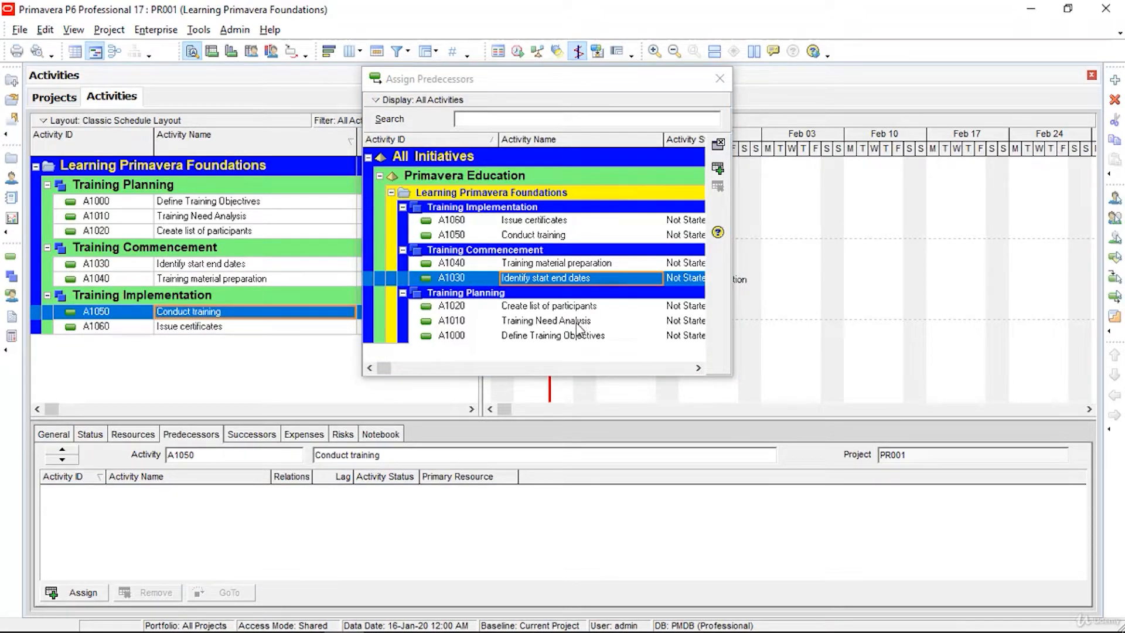
pyautogui.click(571, 265)
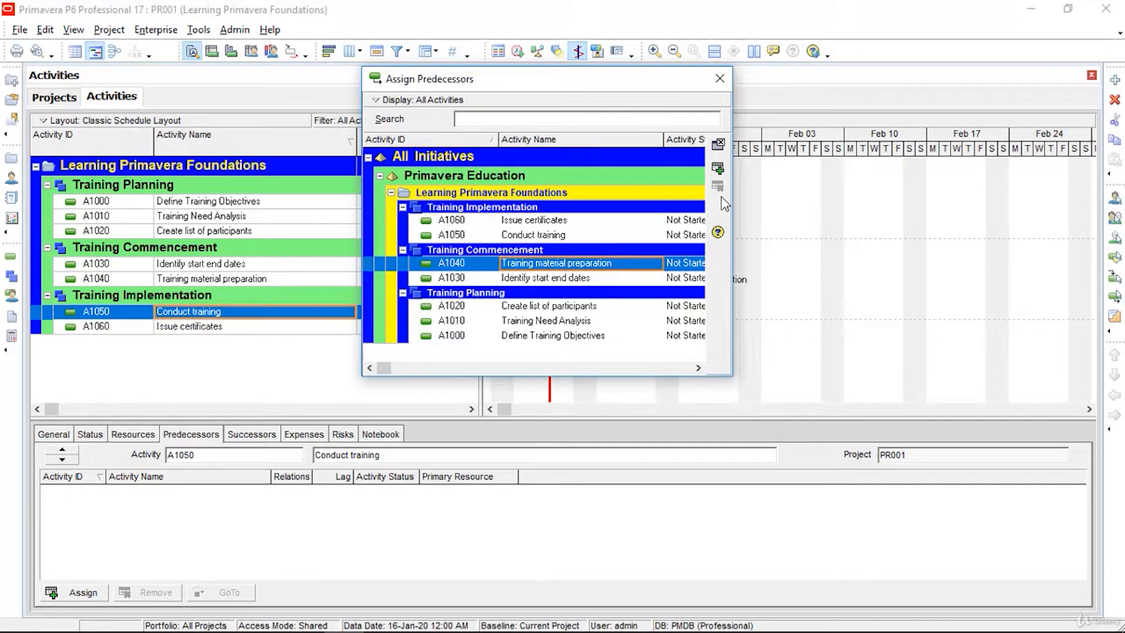
pyautogui.click(720, 171)
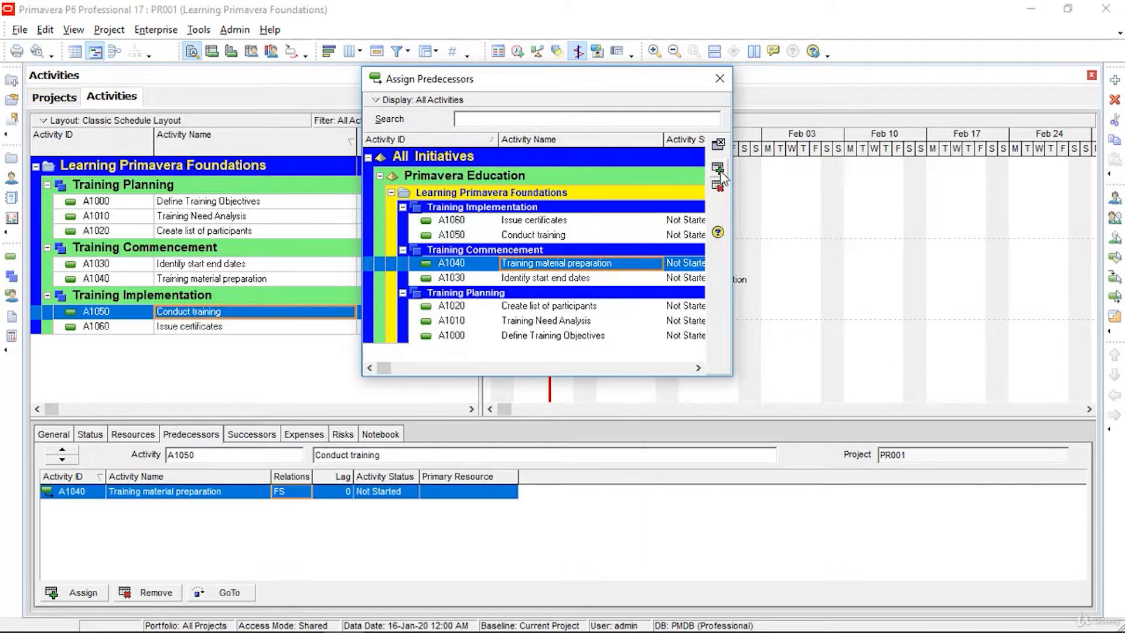
pyautogui.click(720, 78)
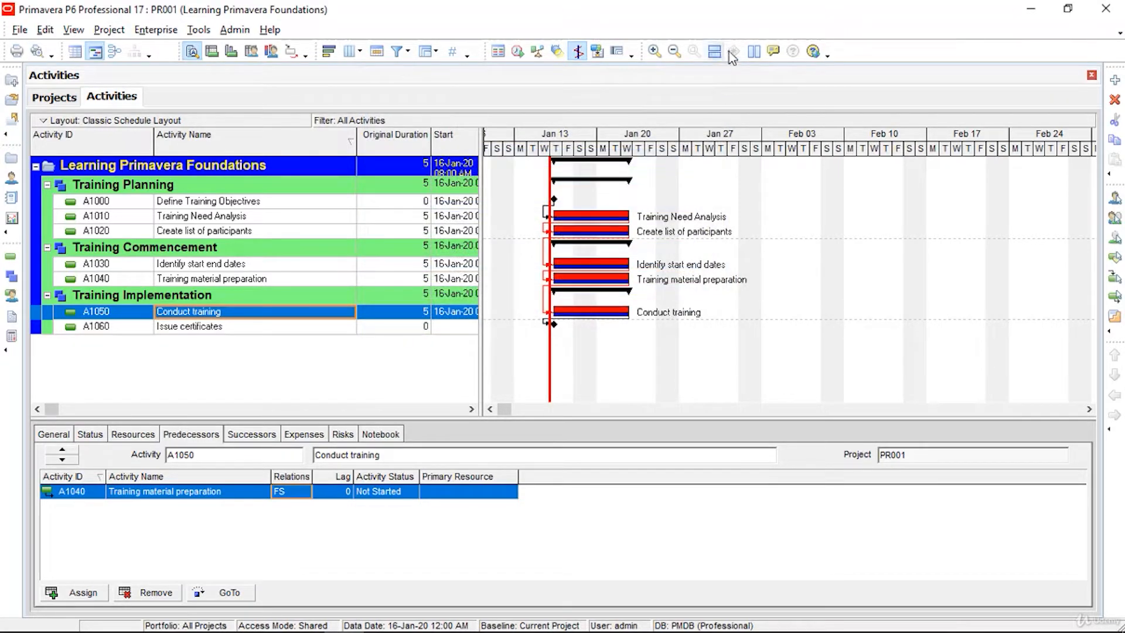
# Step: Schedule the project so the linked activities receive calculated dates
pyautogui.click(517, 51)
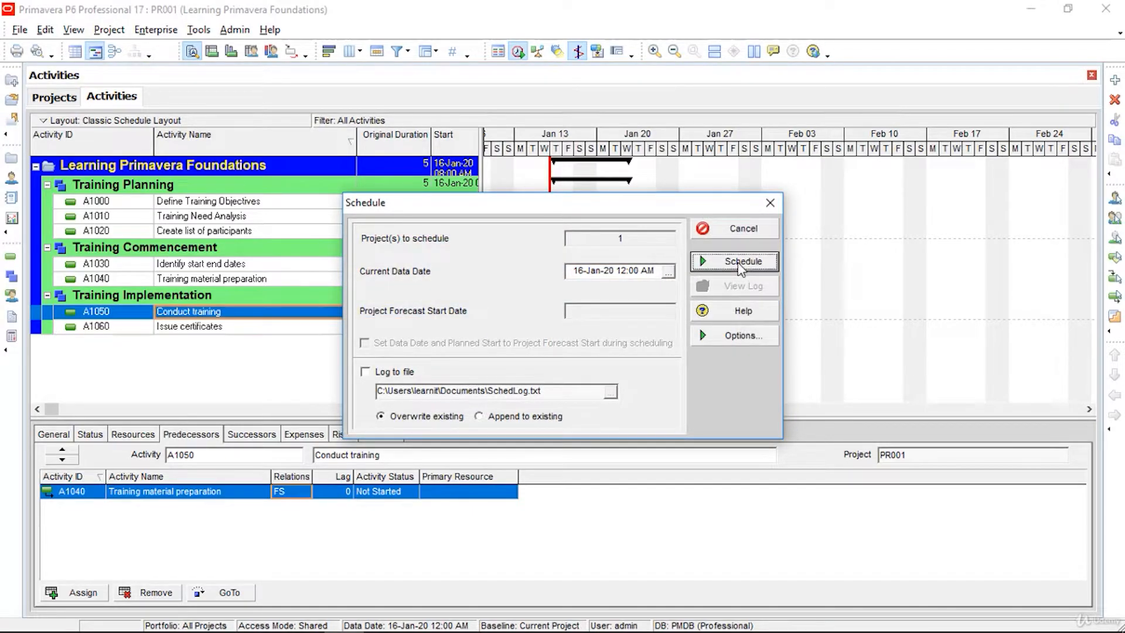
pyautogui.click(737, 262)
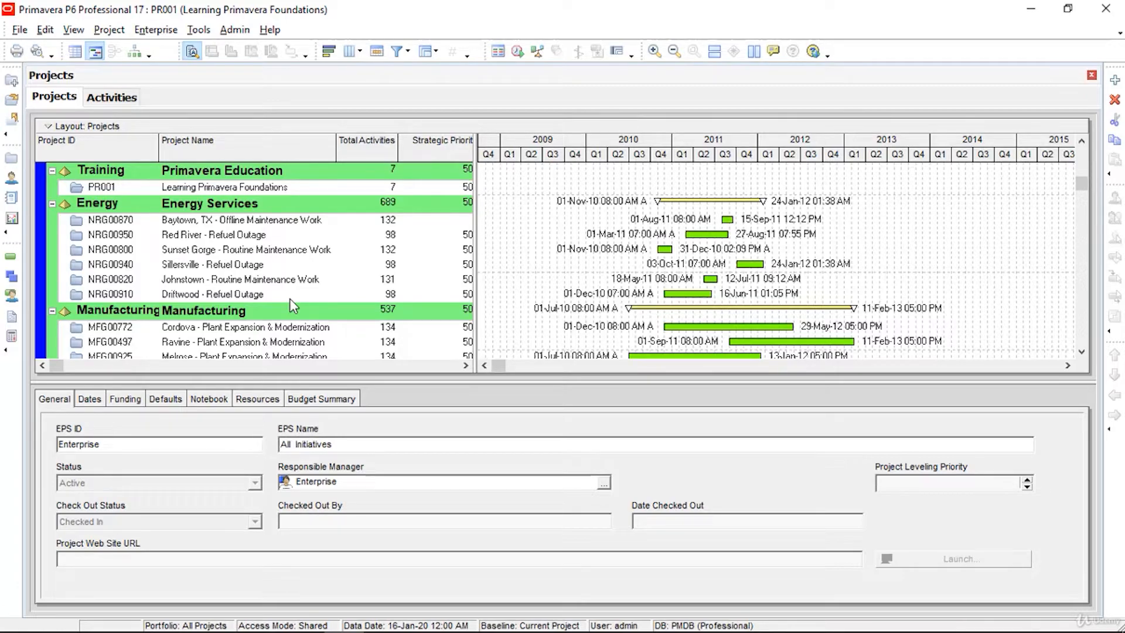
# Step: Set the Must Finish By date of PR001 Learning Primavera Foundations to 30-Jan-20
pyautogui.click(285, 189)
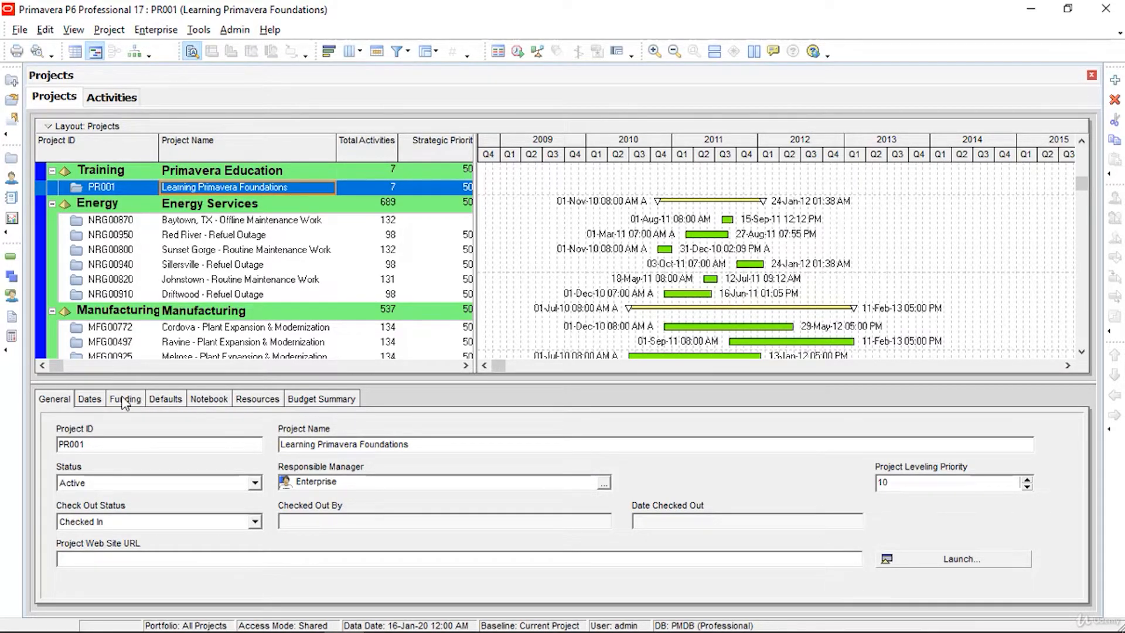
pyautogui.click(90, 399)
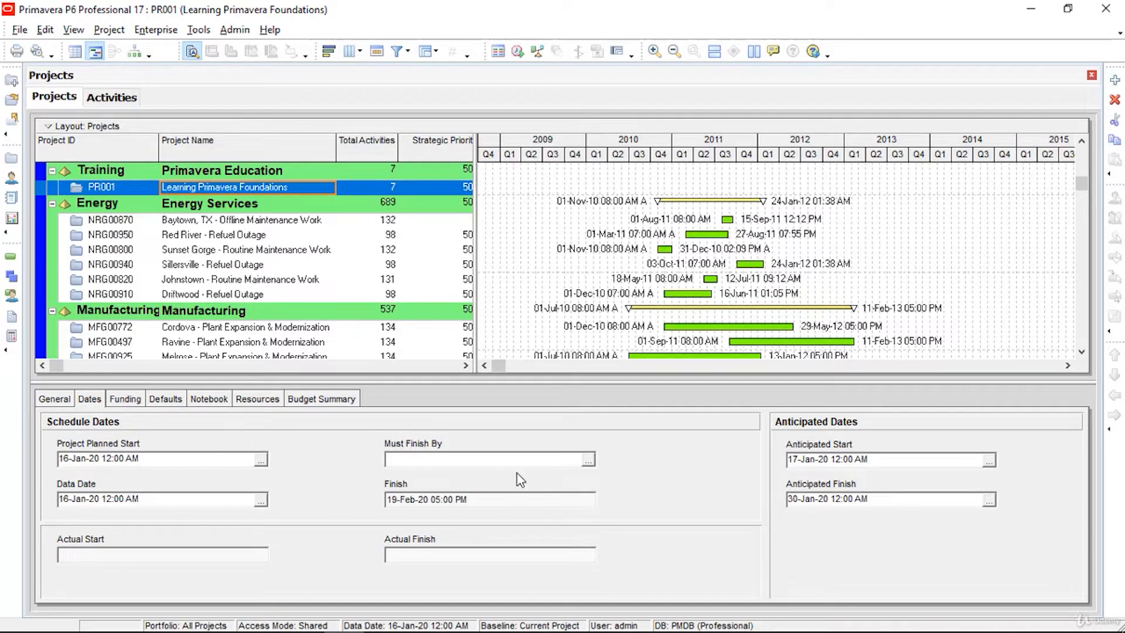
pyautogui.click(587, 460)
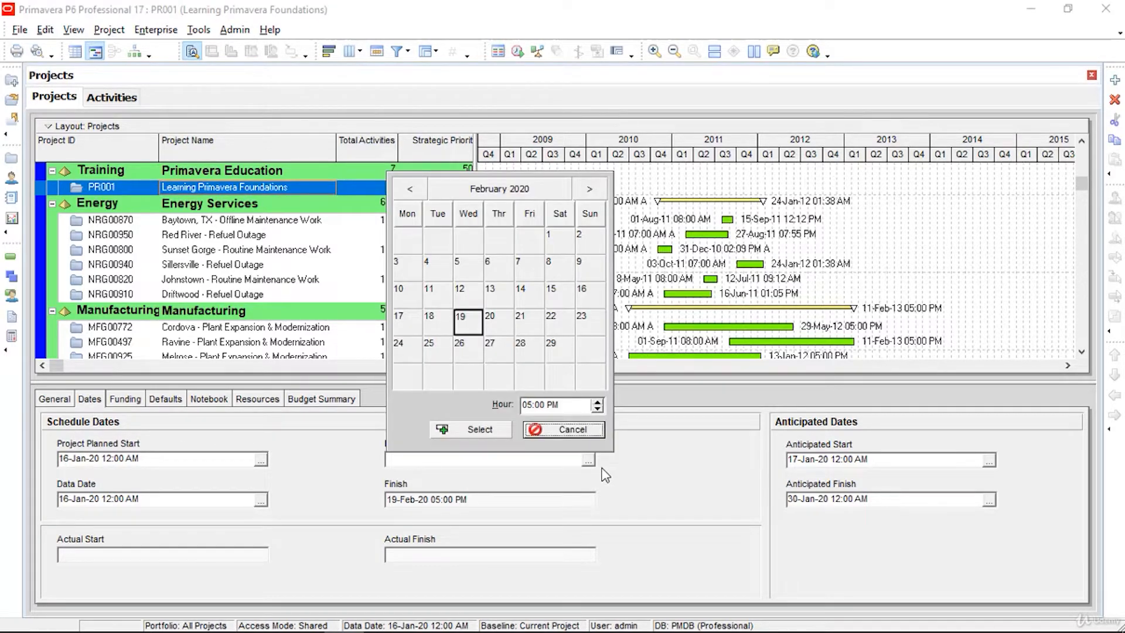
pyautogui.click(411, 187)
pyautogui.click(492, 348)
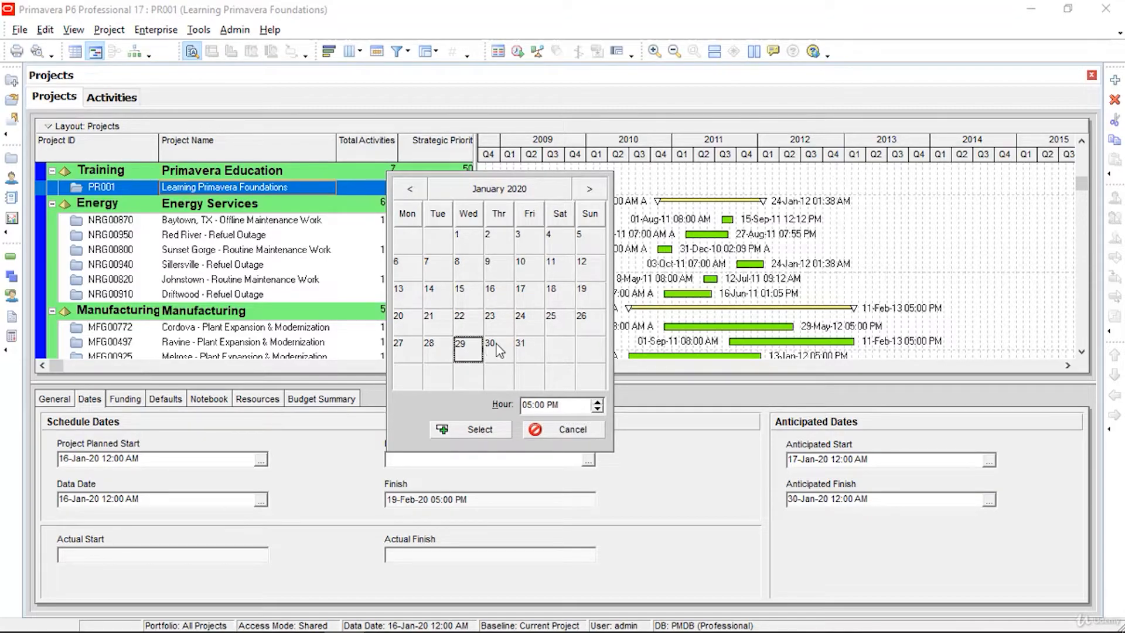
pyautogui.click(485, 430)
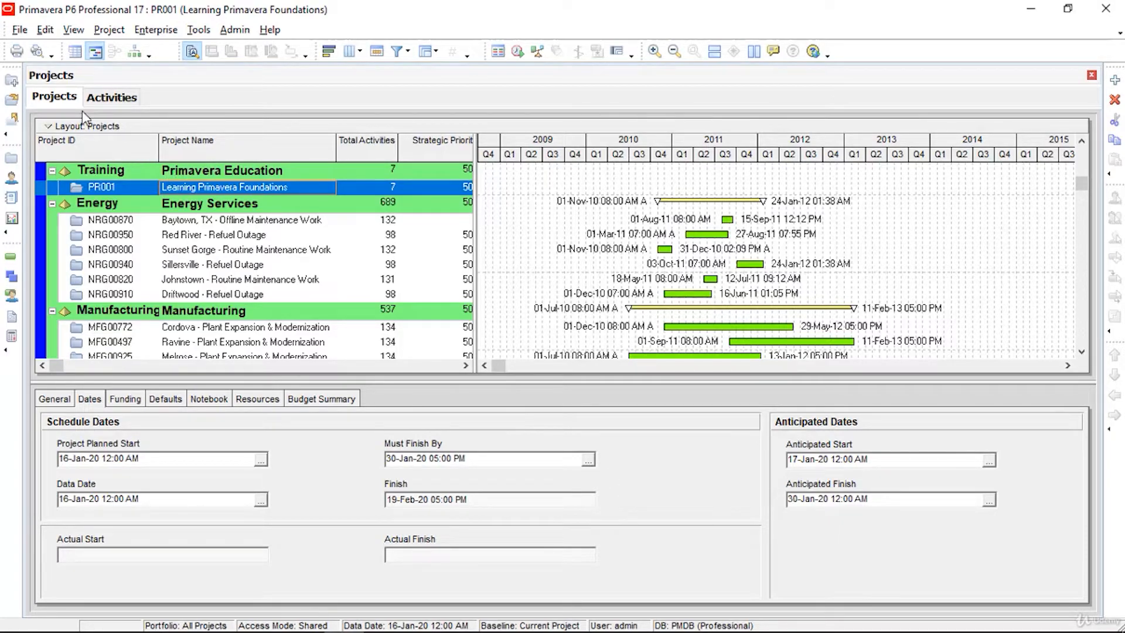
pyautogui.click(20, 29)
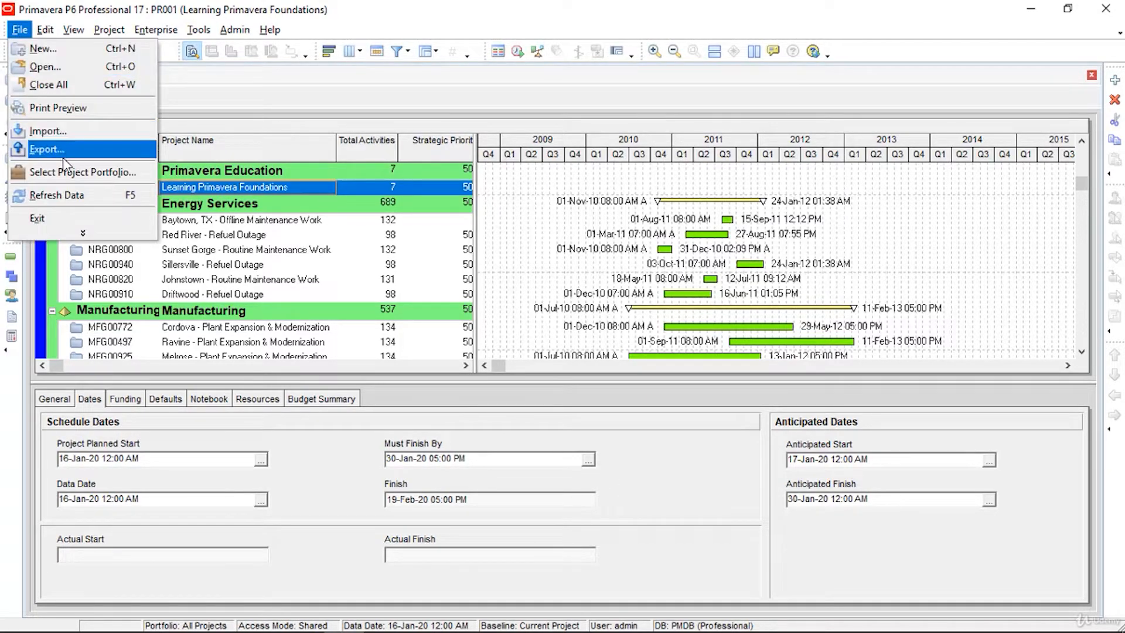
# Step: Refresh the data, reschedule the project, and select PR001 in the projects list
pyautogui.click(64, 195)
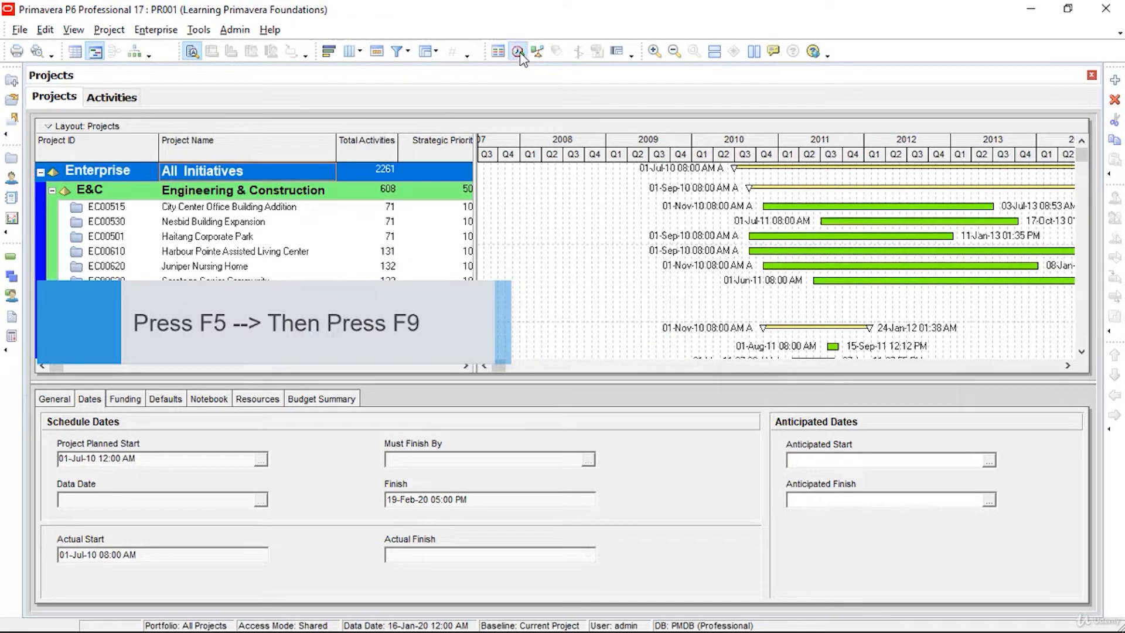
pyautogui.click(519, 52)
pyautogui.click(747, 265)
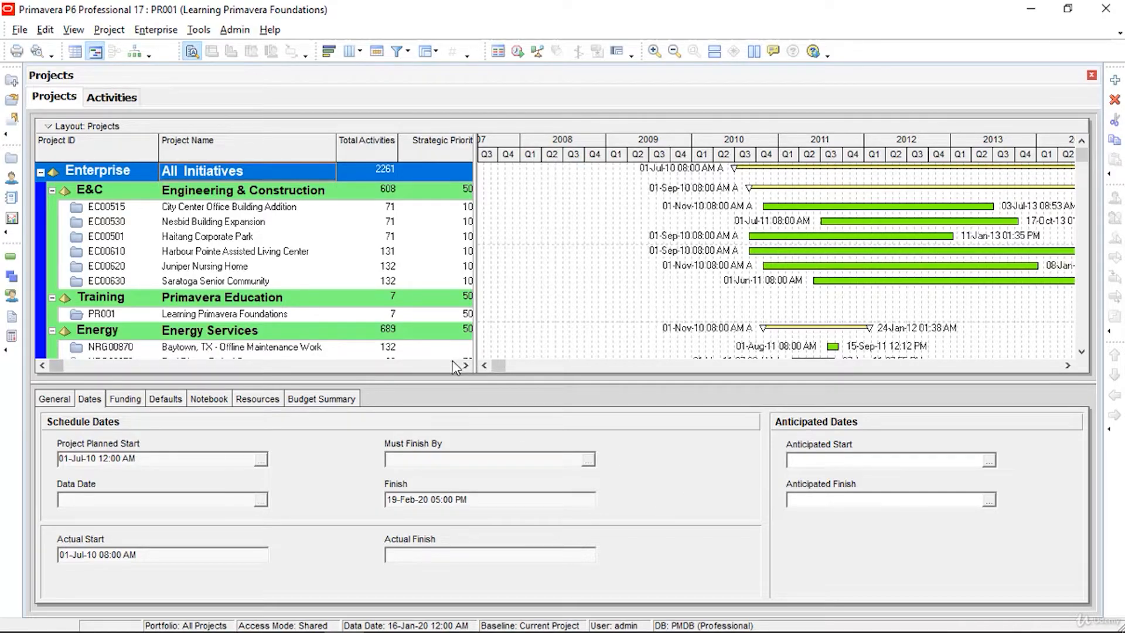
pyautogui.click(401, 319)
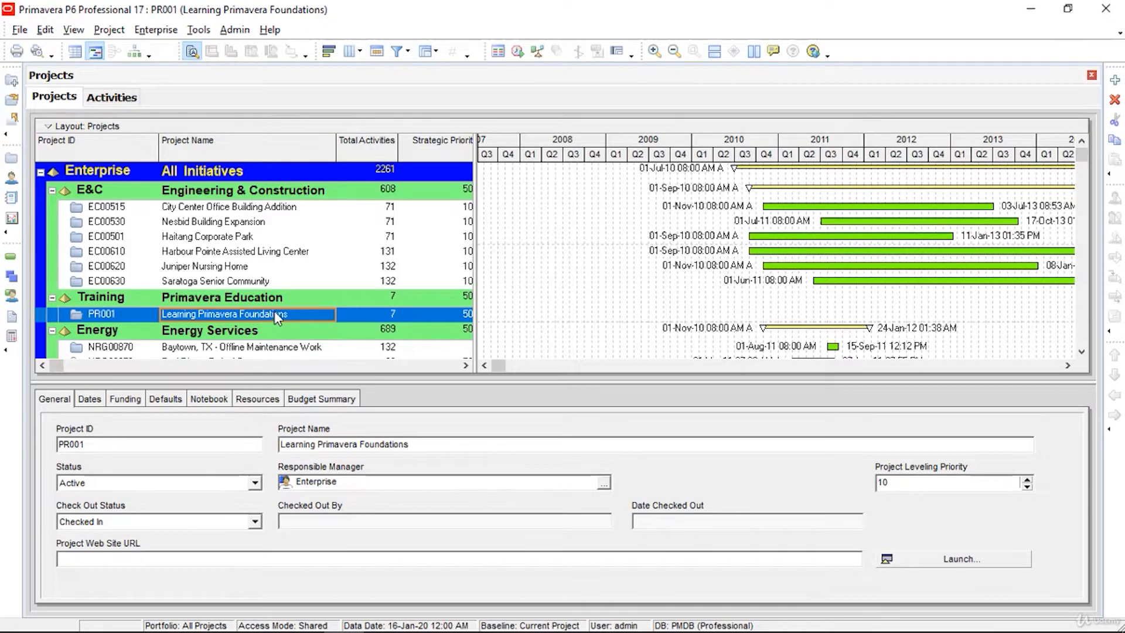
# Step: Open PR001's activities and set A1010's primary constraint to Start On or Before
pyautogui.click(99, 96)
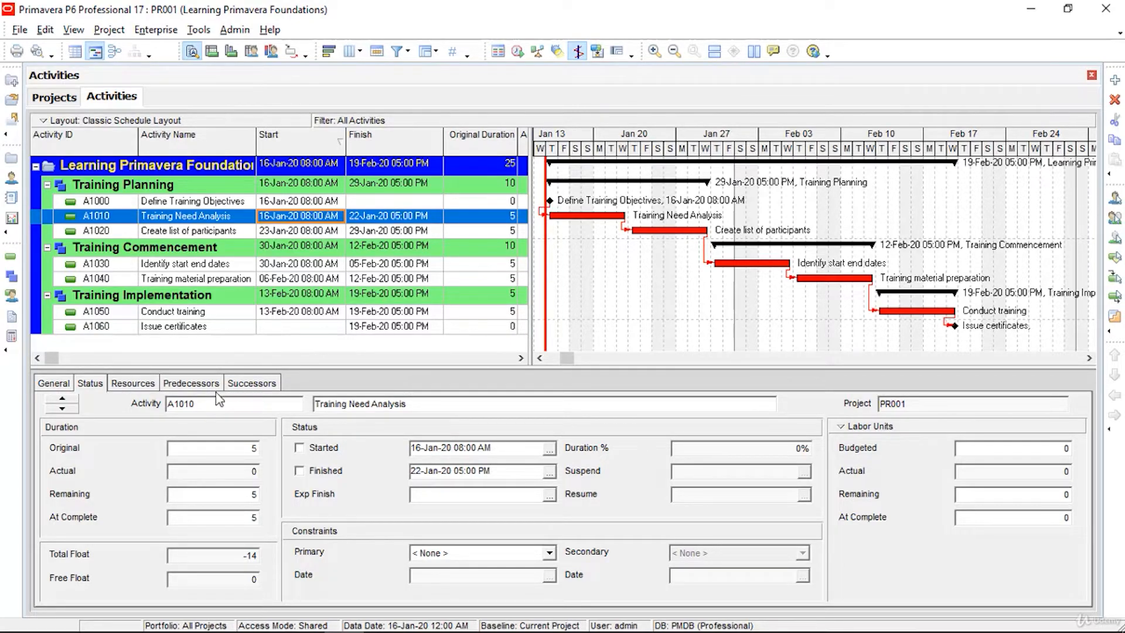
pyautogui.click(69, 385)
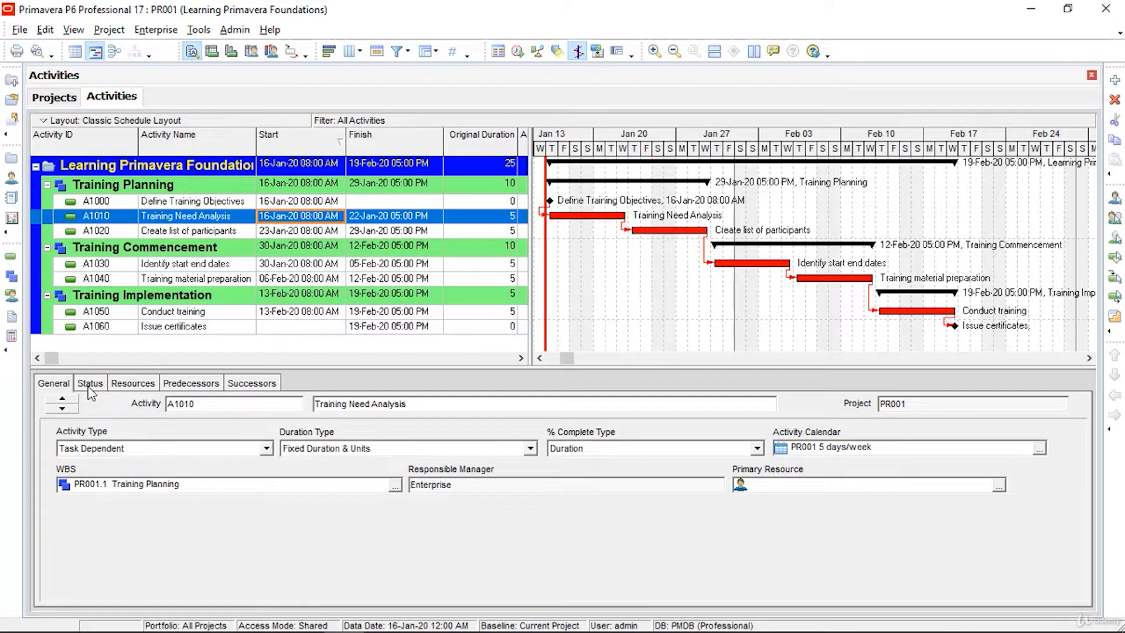
pyautogui.click(90, 386)
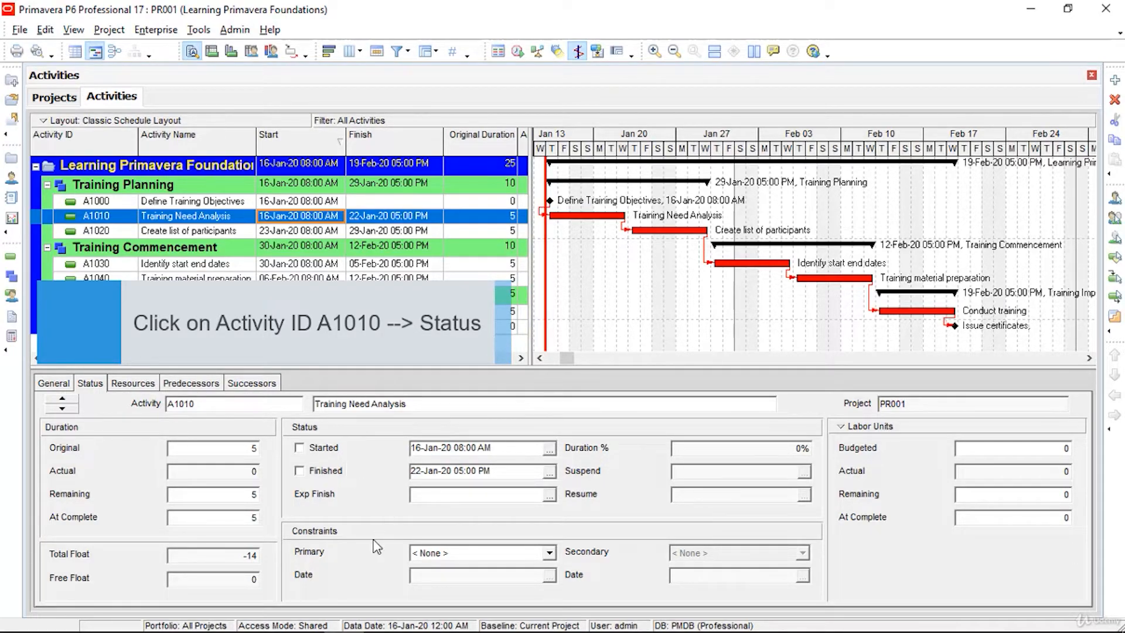
pyautogui.click(549, 552)
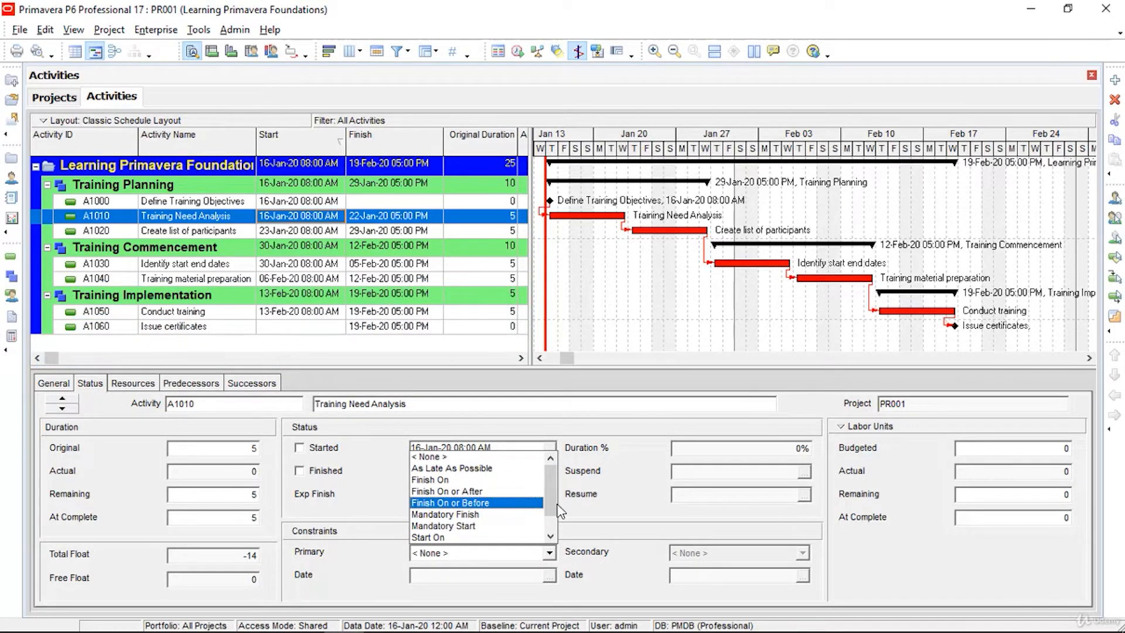
pyautogui.scroll(-1, 556, 501)
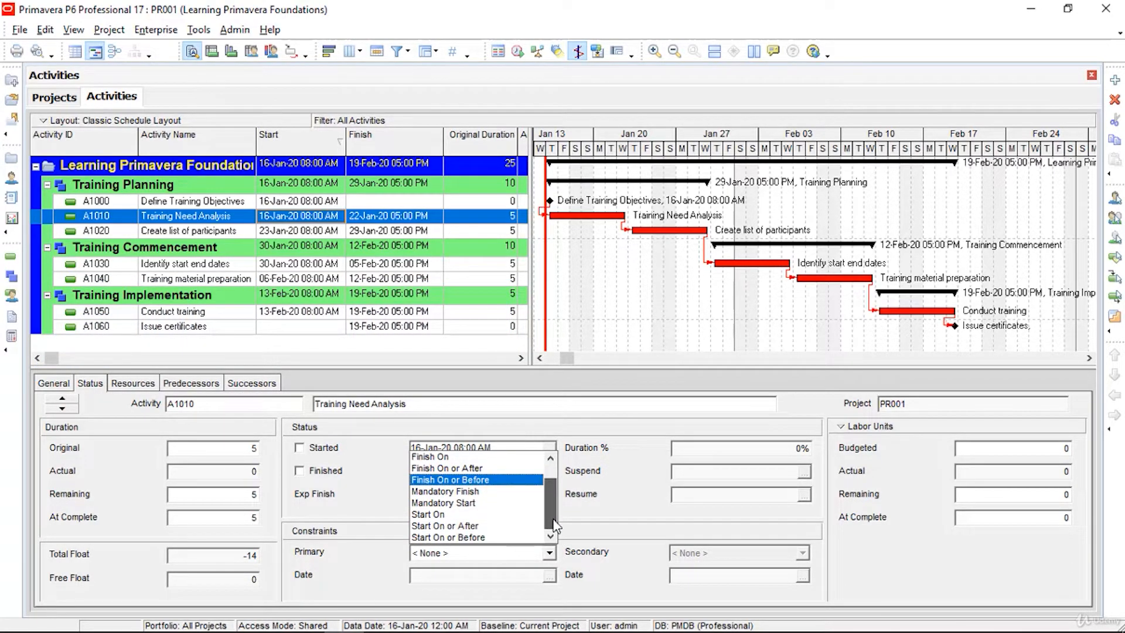
pyautogui.click(495, 537)
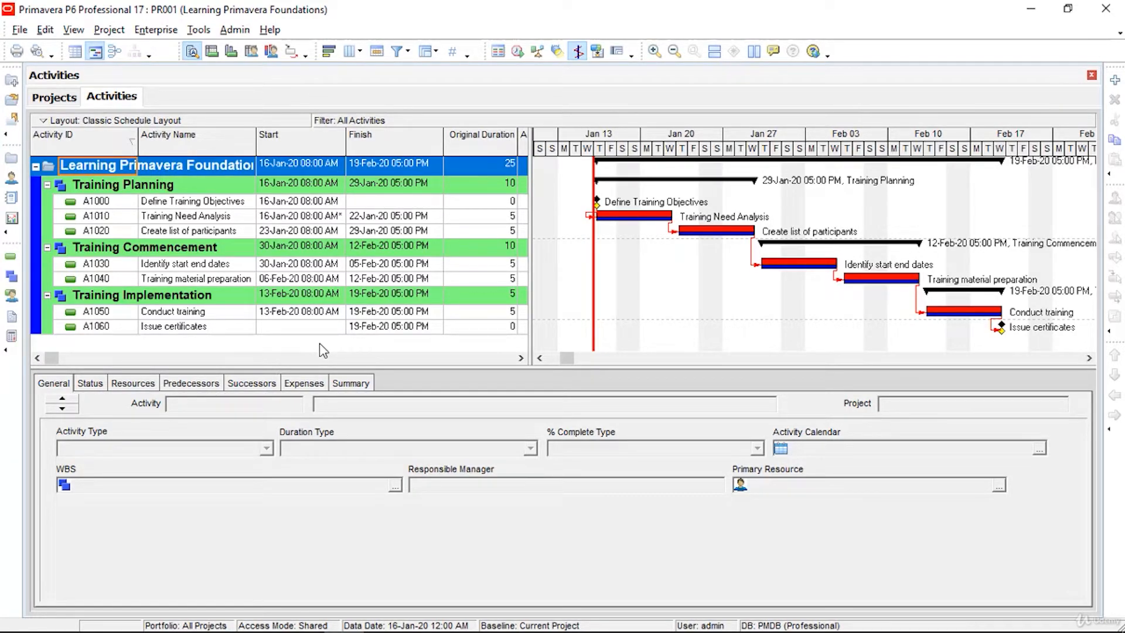
# Step: Add a top-level Labor resource with ID Primavera named Learning Solutions
pyautogui.click(163, 35)
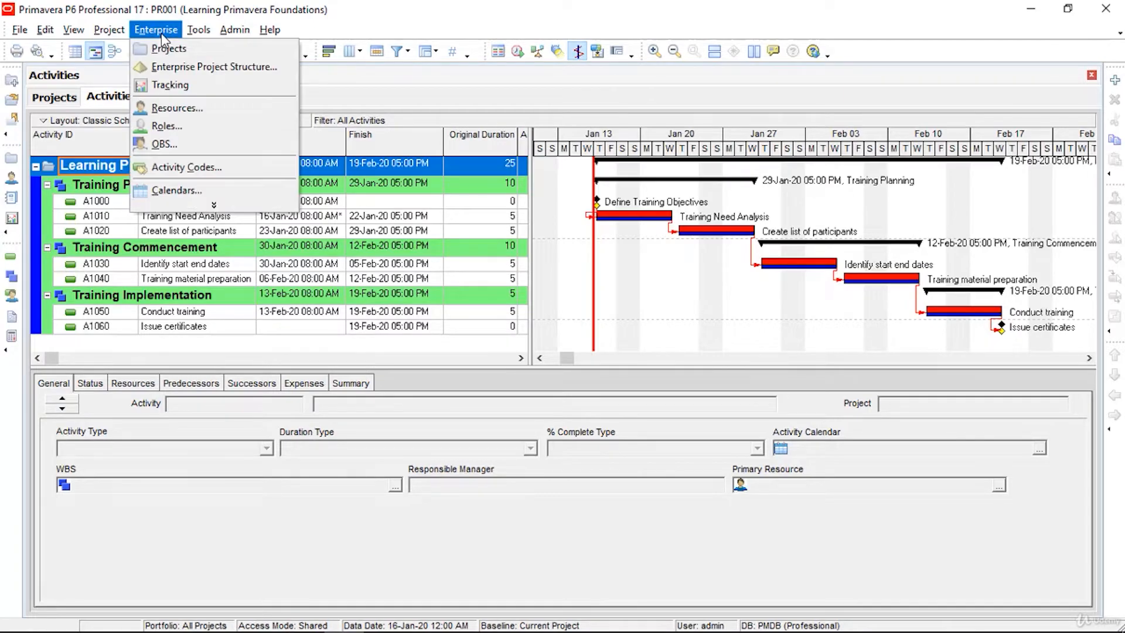
pyautogui.click(179, 113)
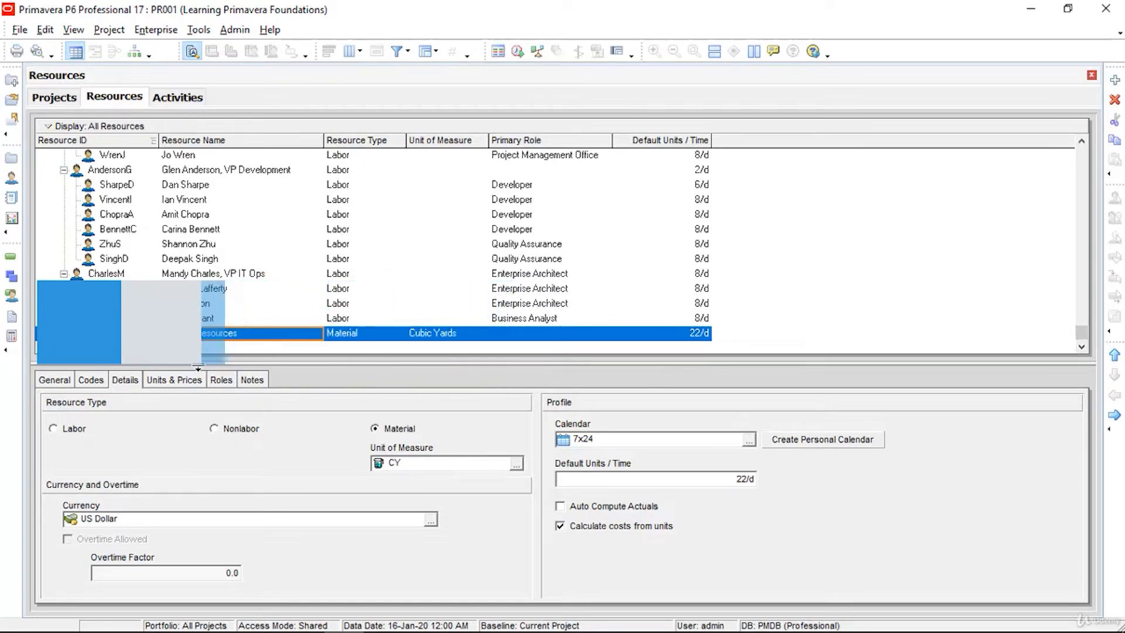
pyautogui.rightClick(833, 335)
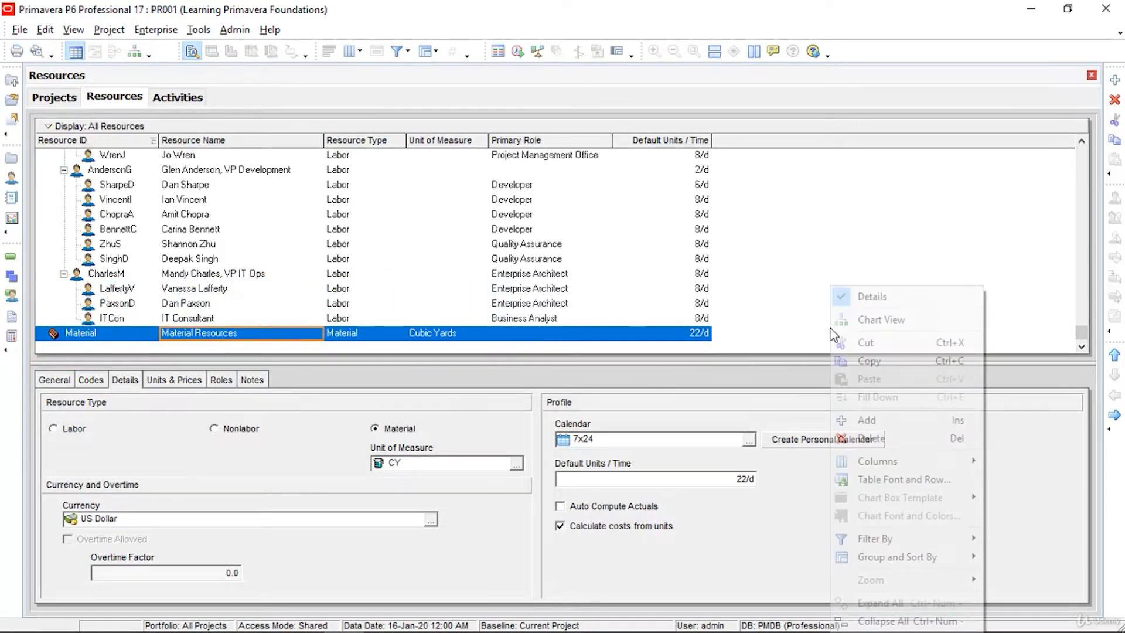
pyautogui.click(892, 422)
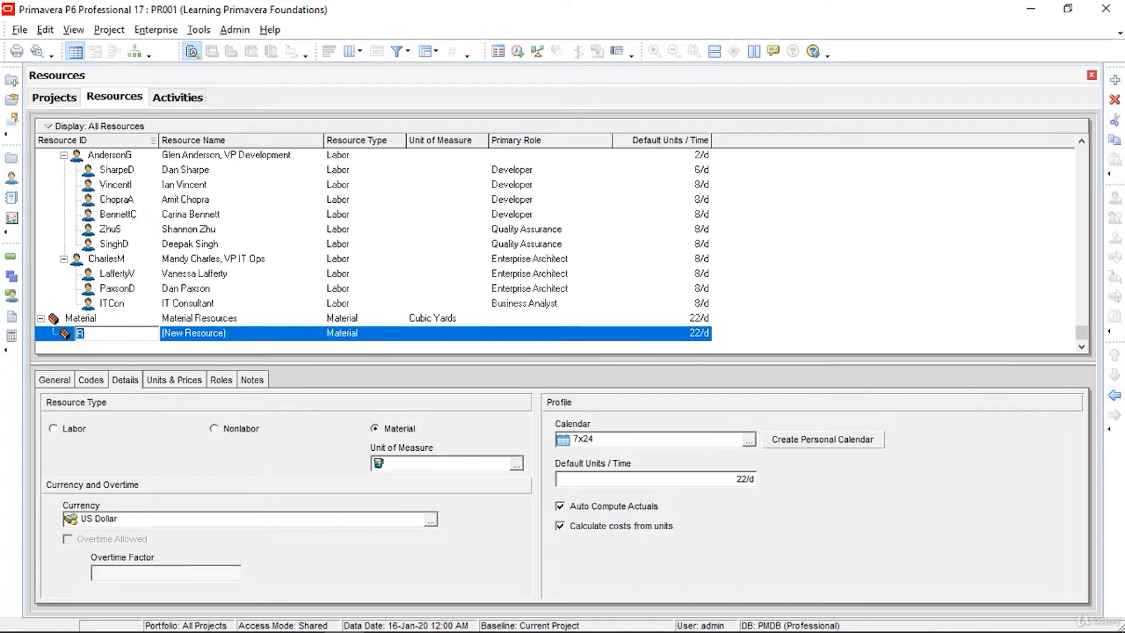
pyautogui.click(1116, 399)
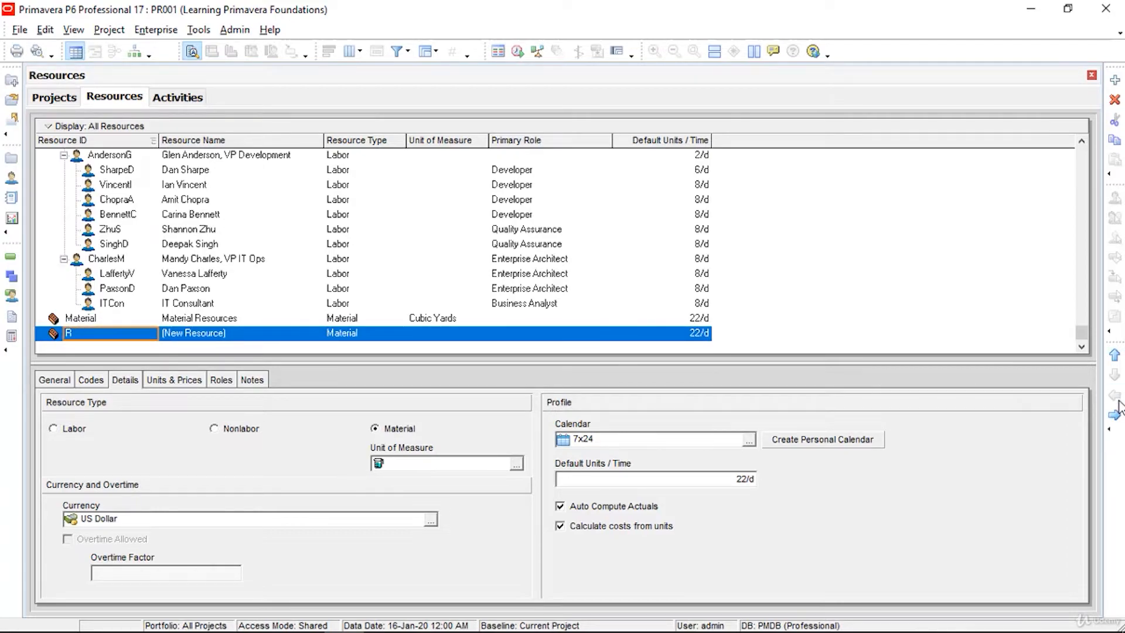
pyautogui.click(112, 335)
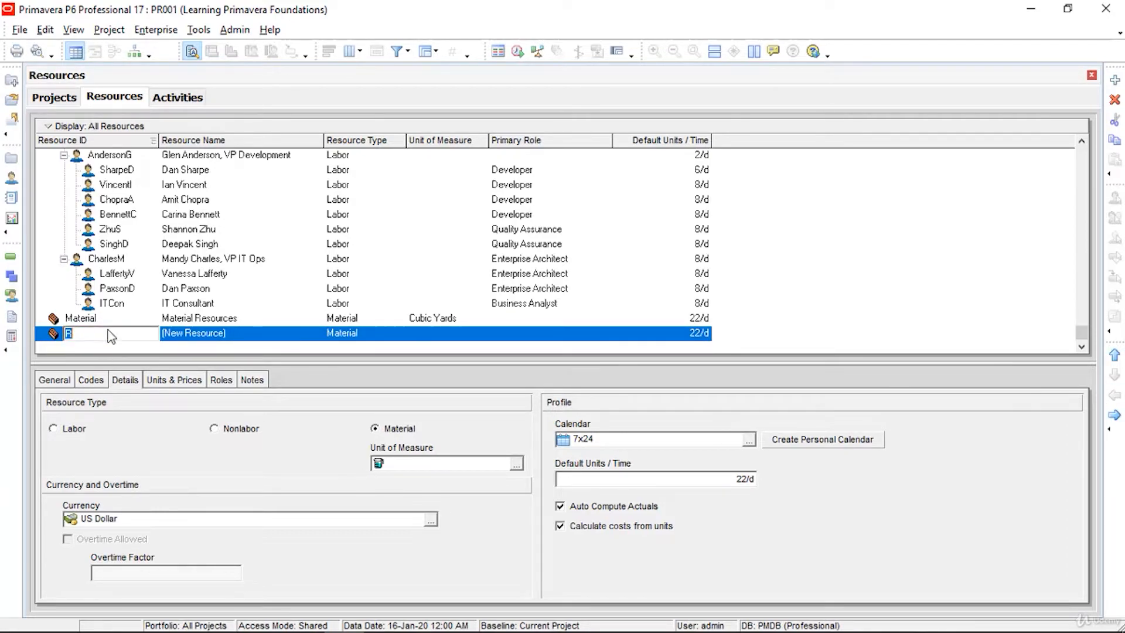
pyautogui.write('Primavera')
pyautogui.click(265, 335)
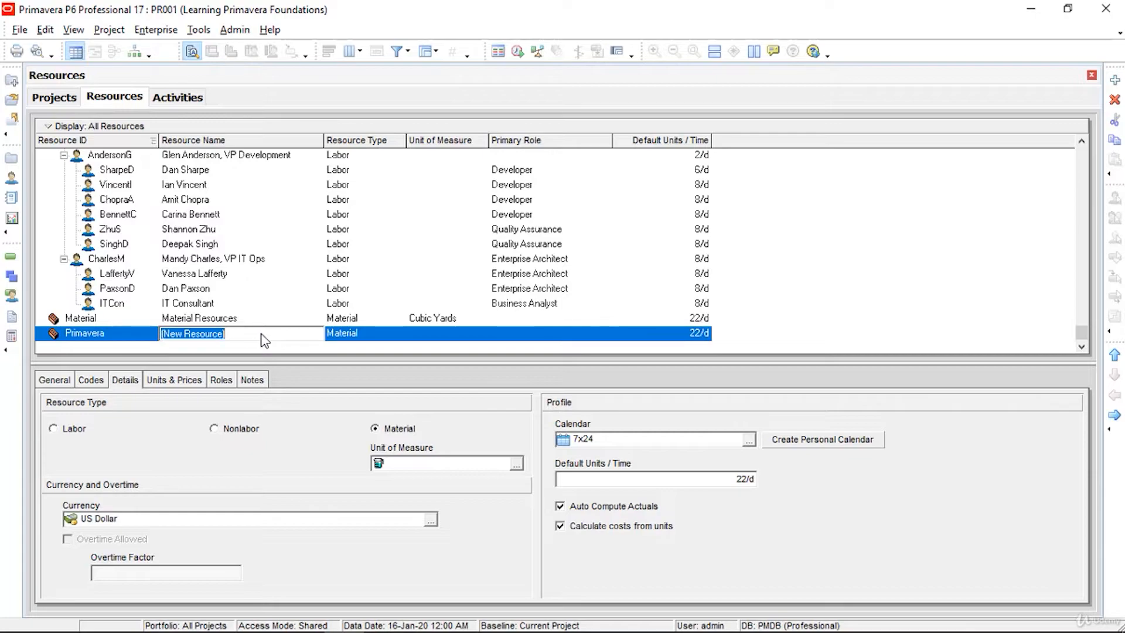
pyautogui.write('Learning Solutions')
pyautogui.click(357, 338)
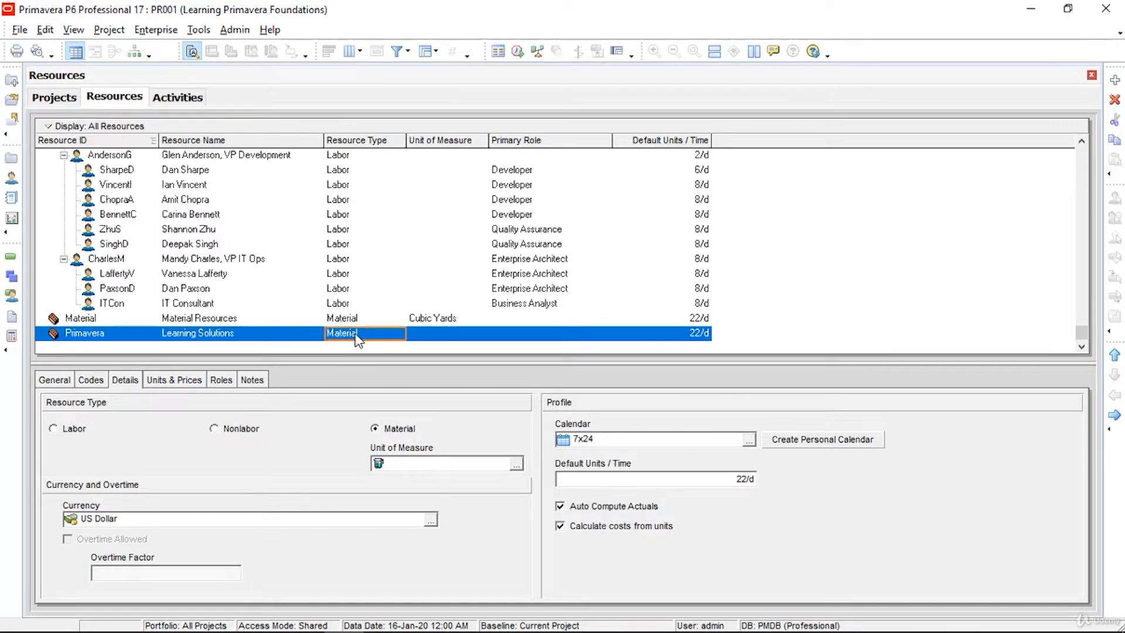
pyautogui.click(358, 339)
pyautogui.click(367, 349)
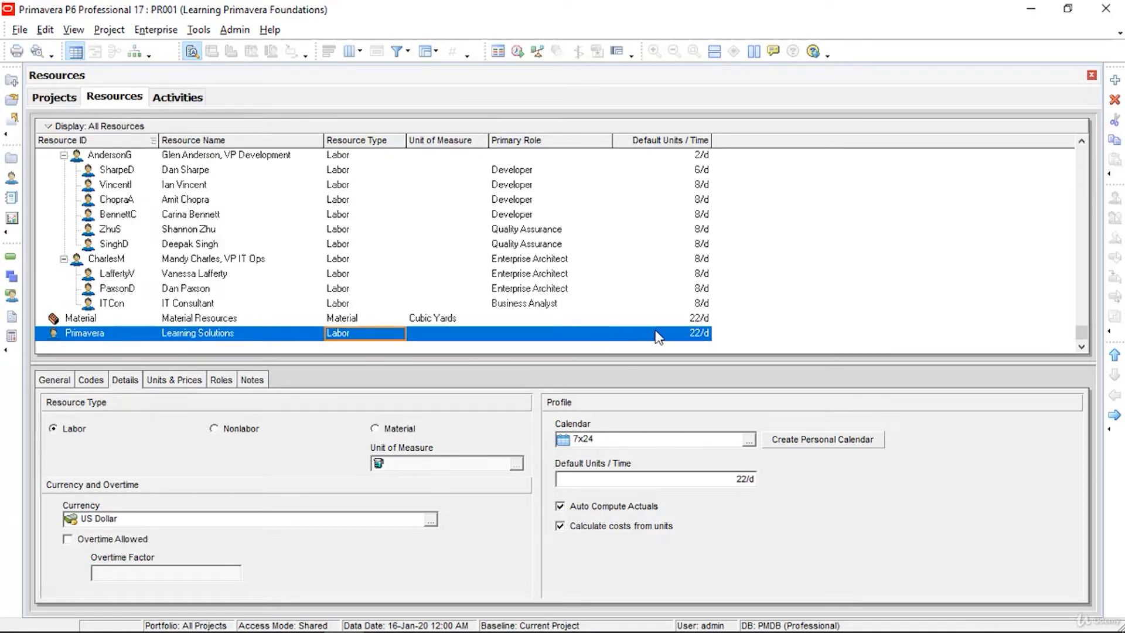
# Step: Change the Learning Solutions resource's default units from 22/d to 8/d
pyautogui.click(703, 338)
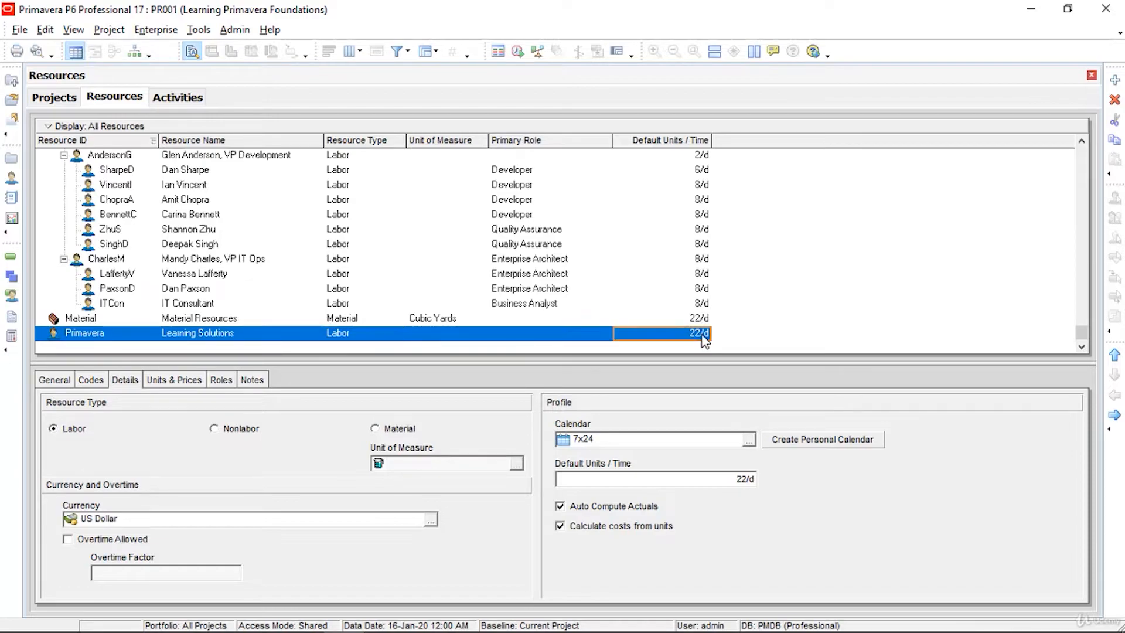
pyautogui.click(705, 340)
pyautogui.click(625, 334)
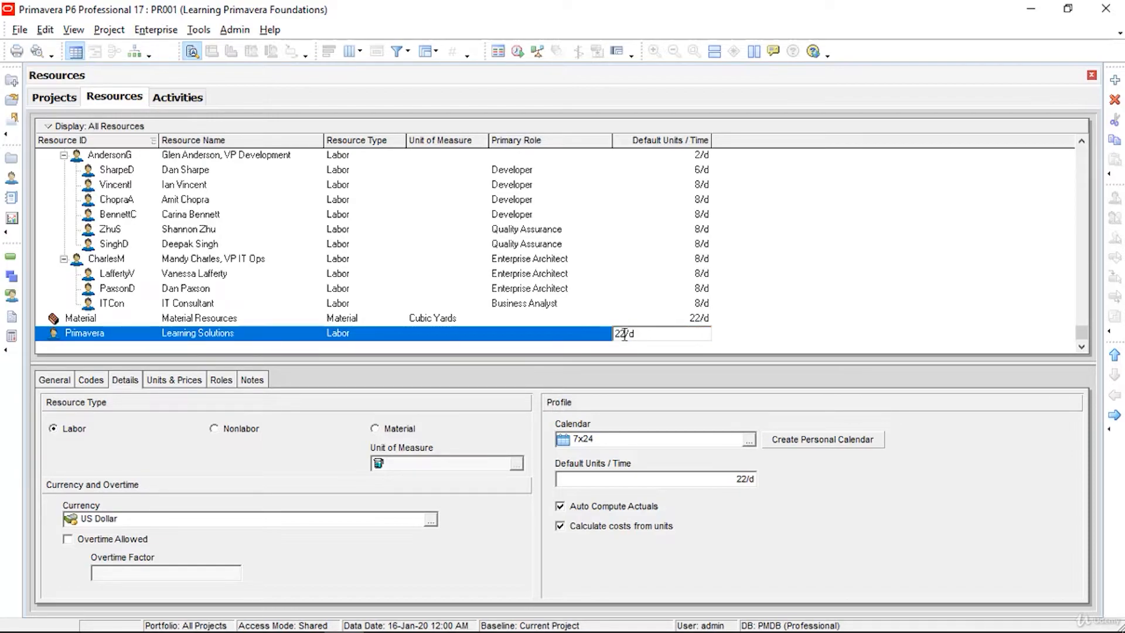
pyautogui.moveTo(624, 334); pyautogui.dragTo(603, 334)
pyautogui.write('8')
pyautogui.press('Return')
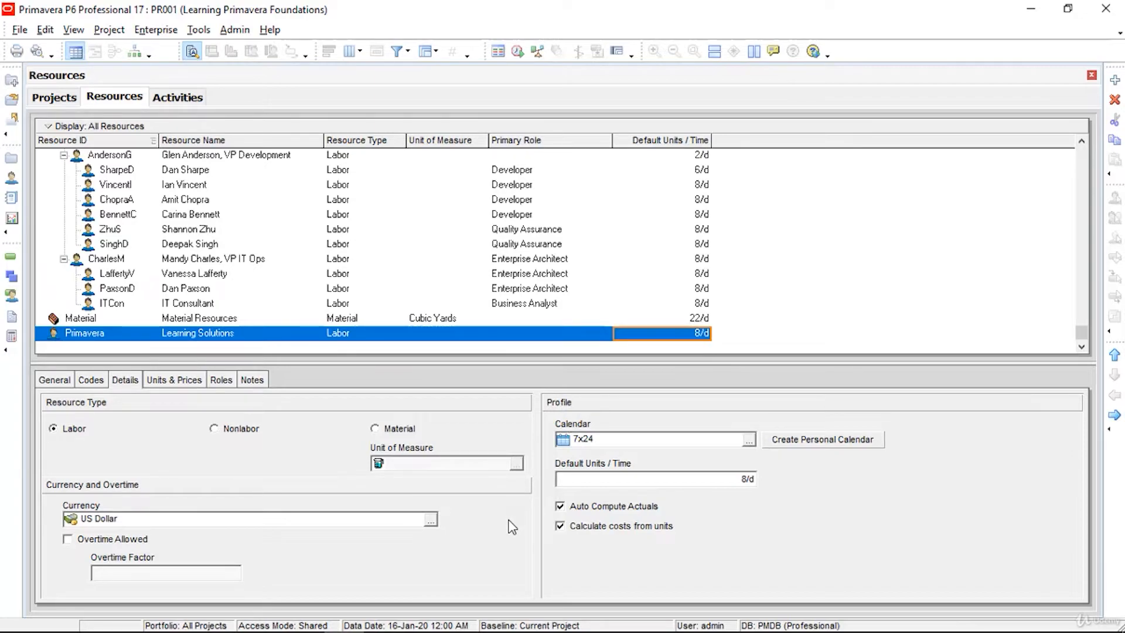
# Step: Add two child resources under Primavera with IDs JB and JK
pyautogui.rightClick(432, 340)
pyautogui.click(469, 420)
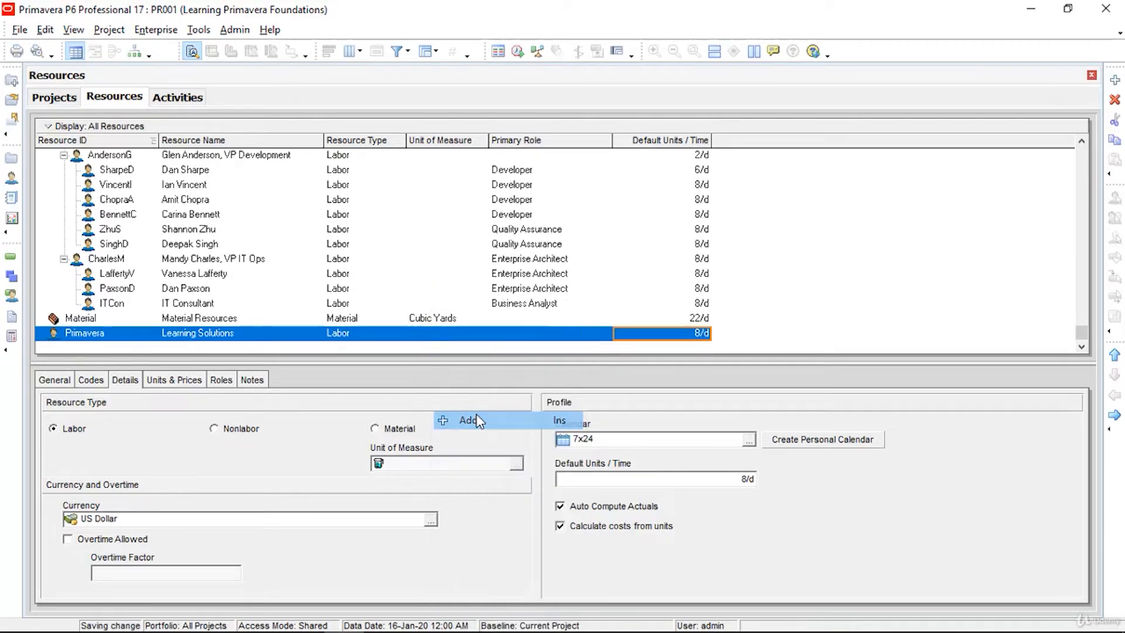
pyautogui.click(385, 320)
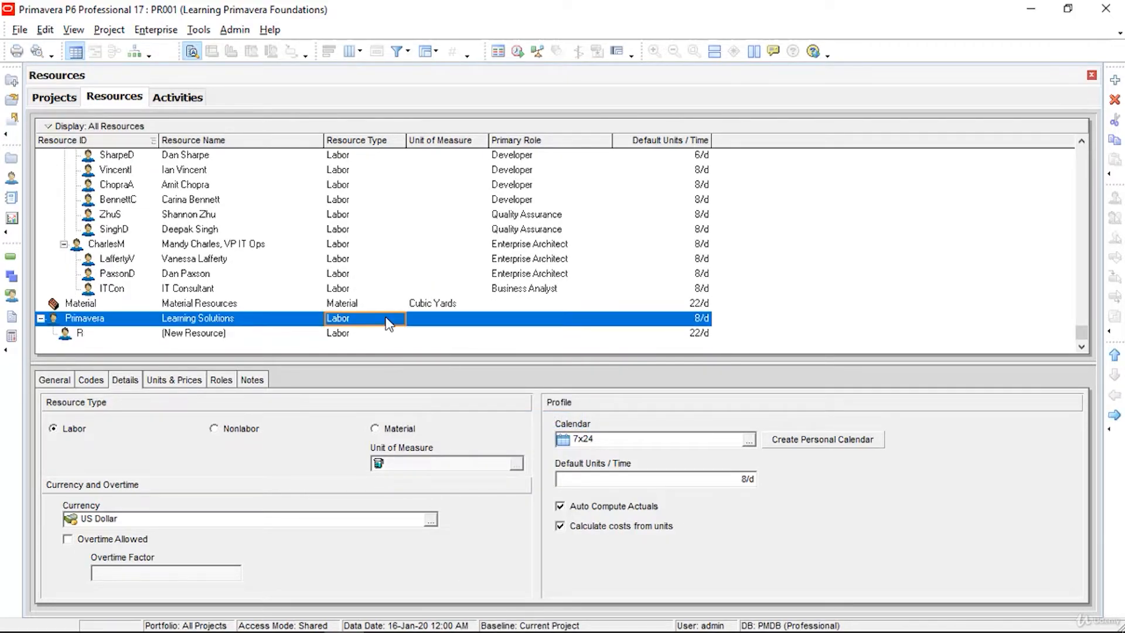
pyautogui.rightClick(388, 322)
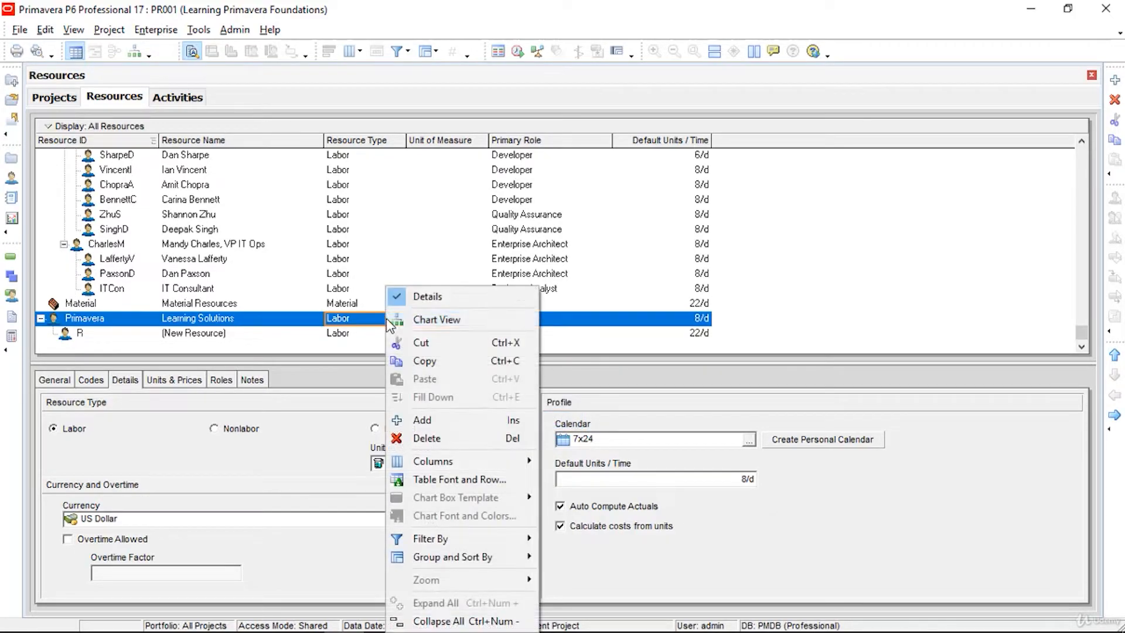
pyautogui.click(430, 421)
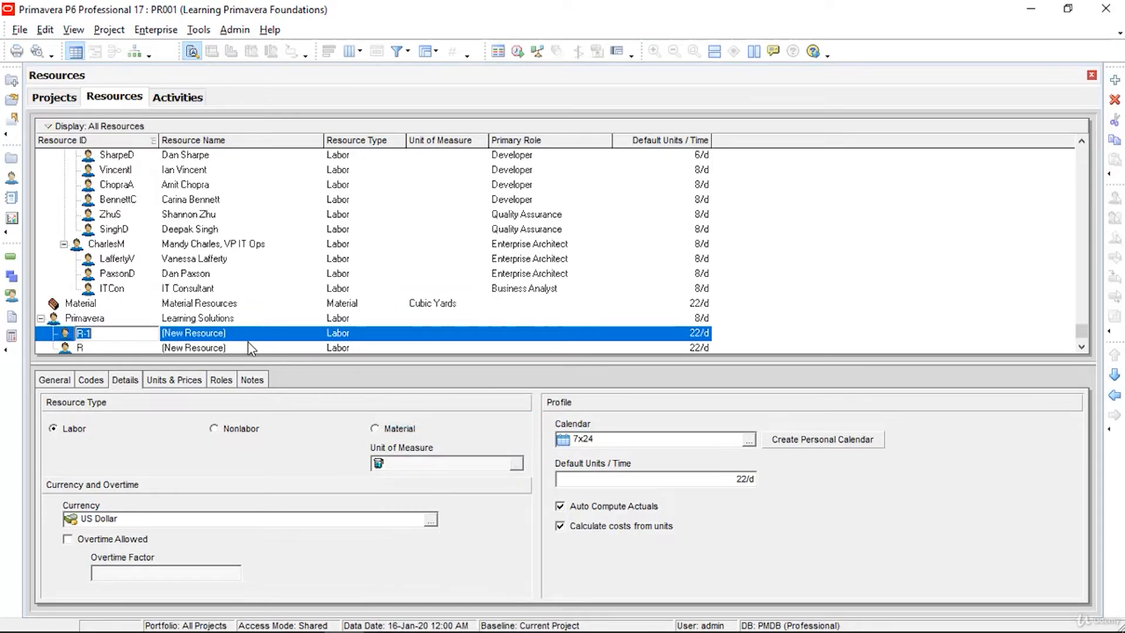
pyautogui.click(130, 333)
pyautogui.moveTo(130, 334); pyautogui.dragTo(72, 333)
pyautogui.write('JB')
pyautogui.click(85, 348)
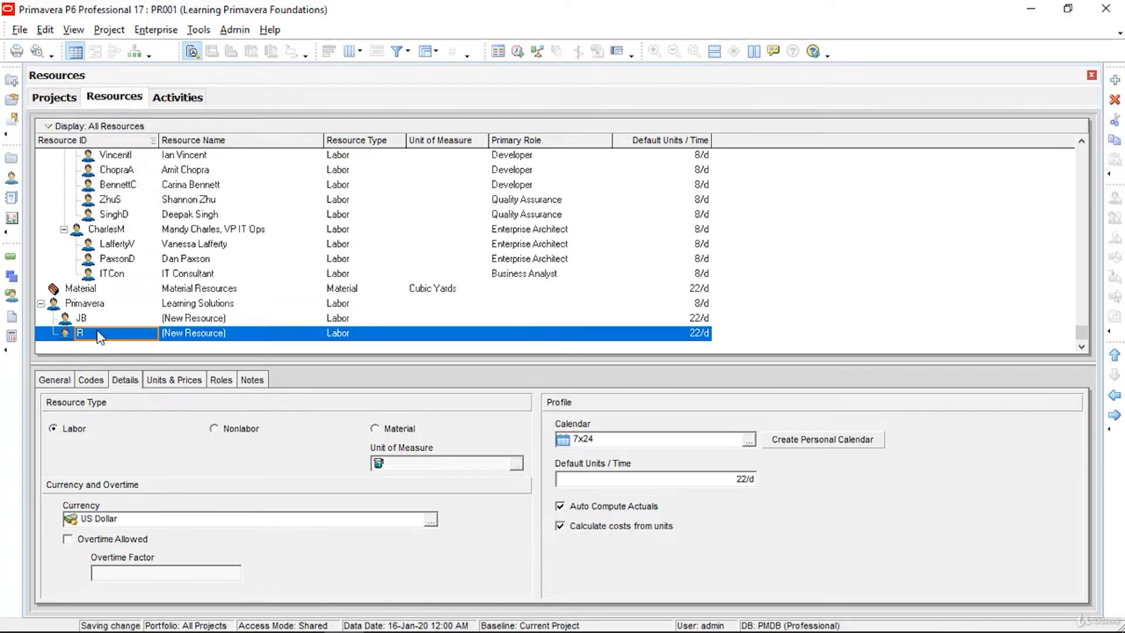
pyautogui.write('JK')
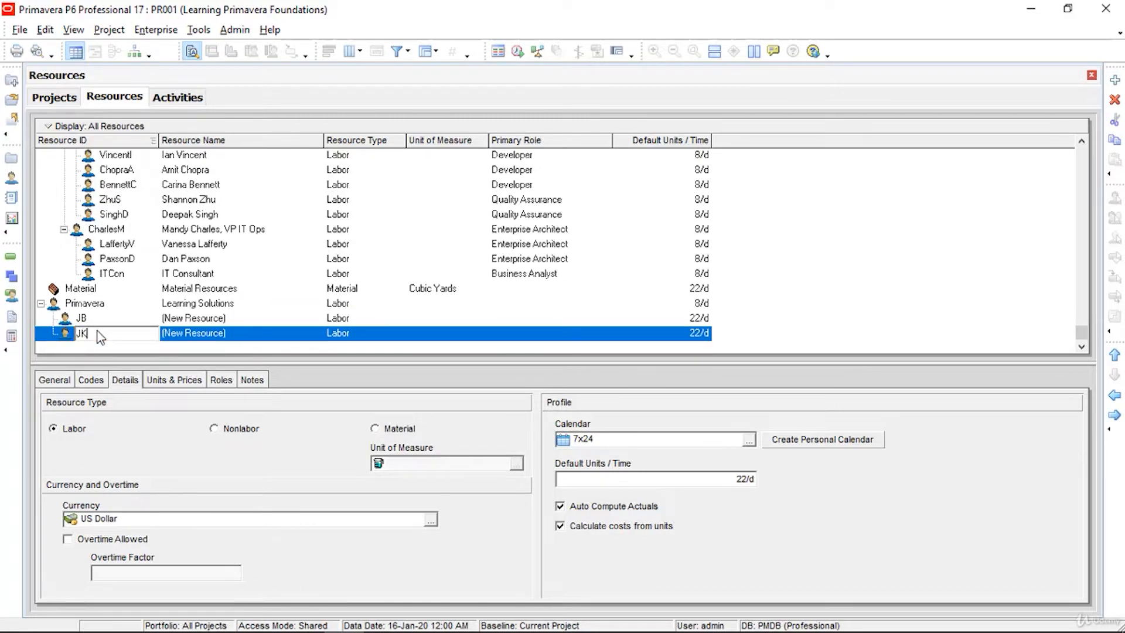
# Step: Replace the placeholder names of JB and JK with the resources' names
pyautogui.click(188, 319)
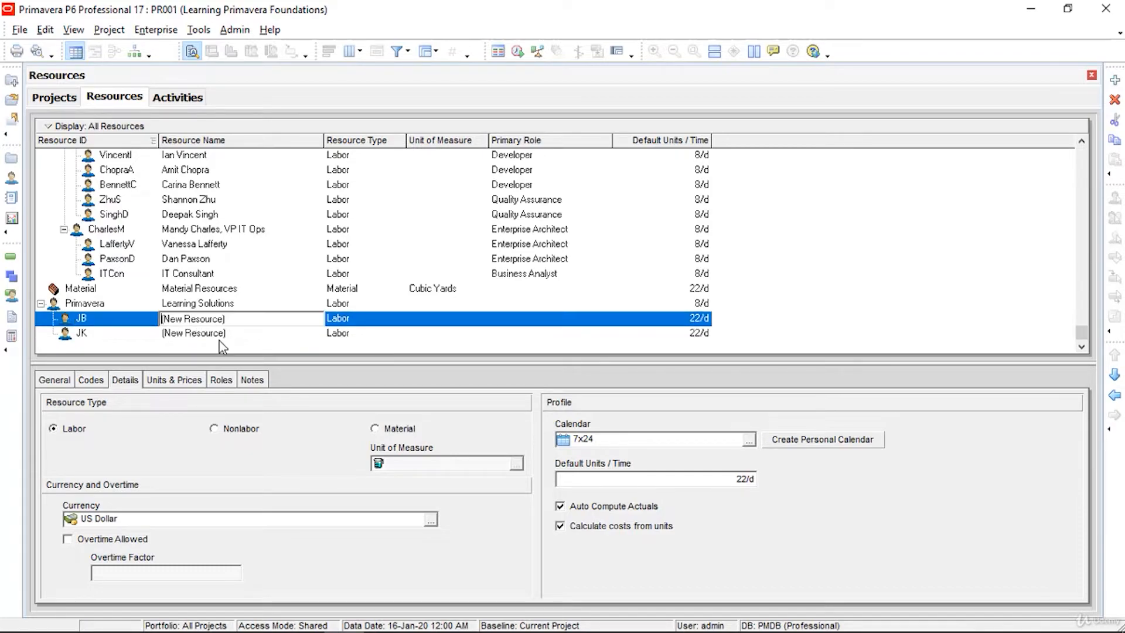
pyautogui.moveTo(226, 319); pyautogui.dragTo(153, 324)
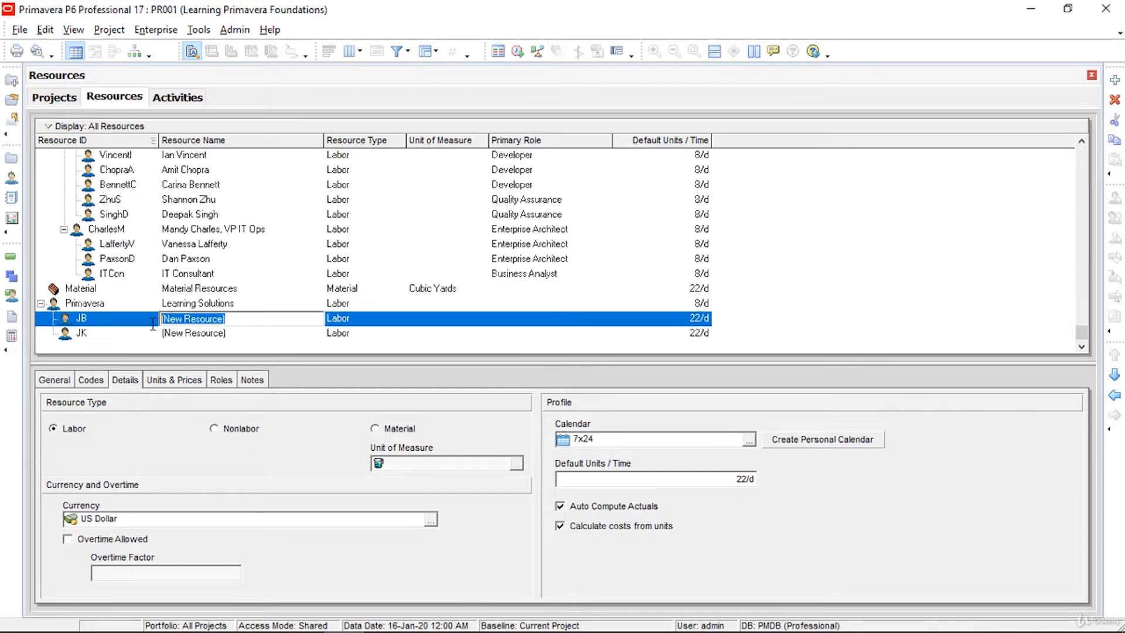
pyautogui.write('John')
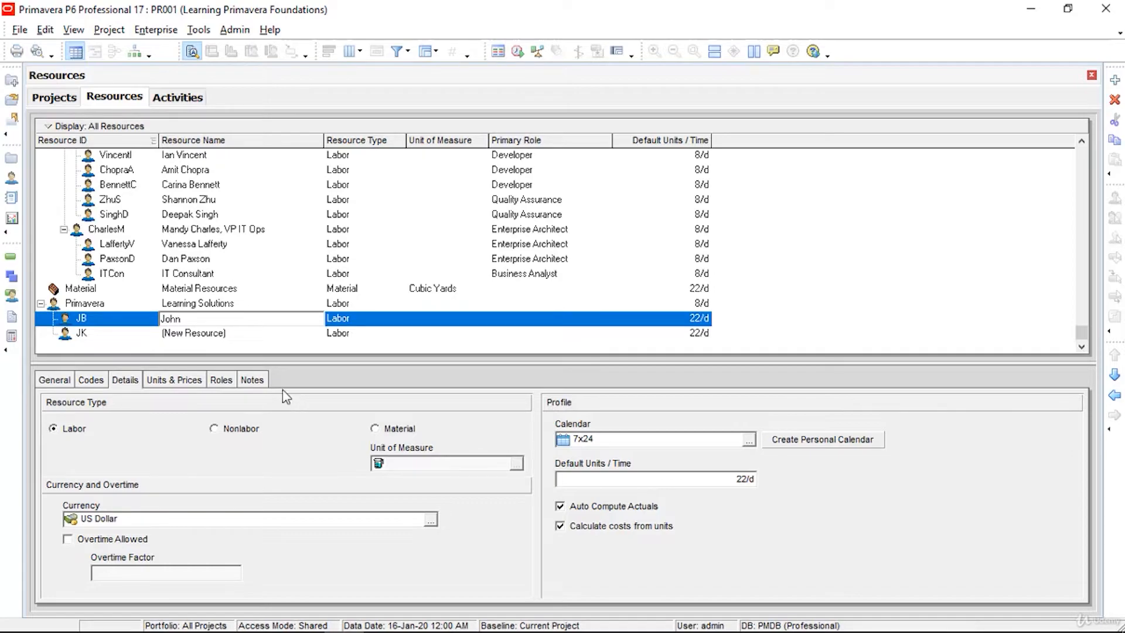
pyautogui.click(256, 334)
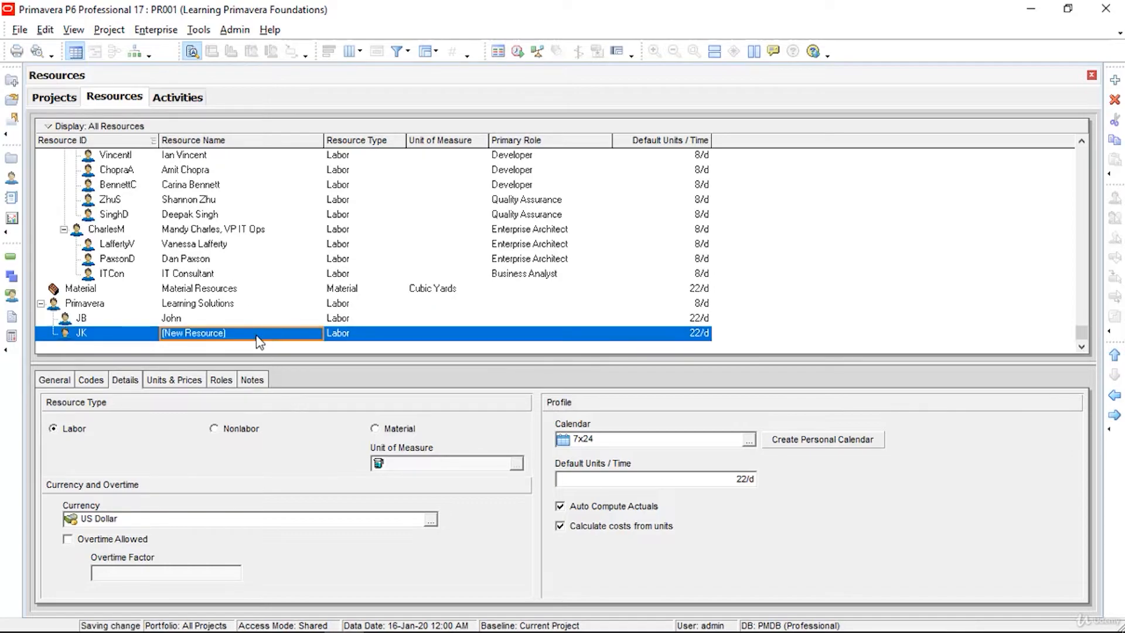
pyautogui.moveTo(255, 335); pyautogui.dragTo(158, 334)
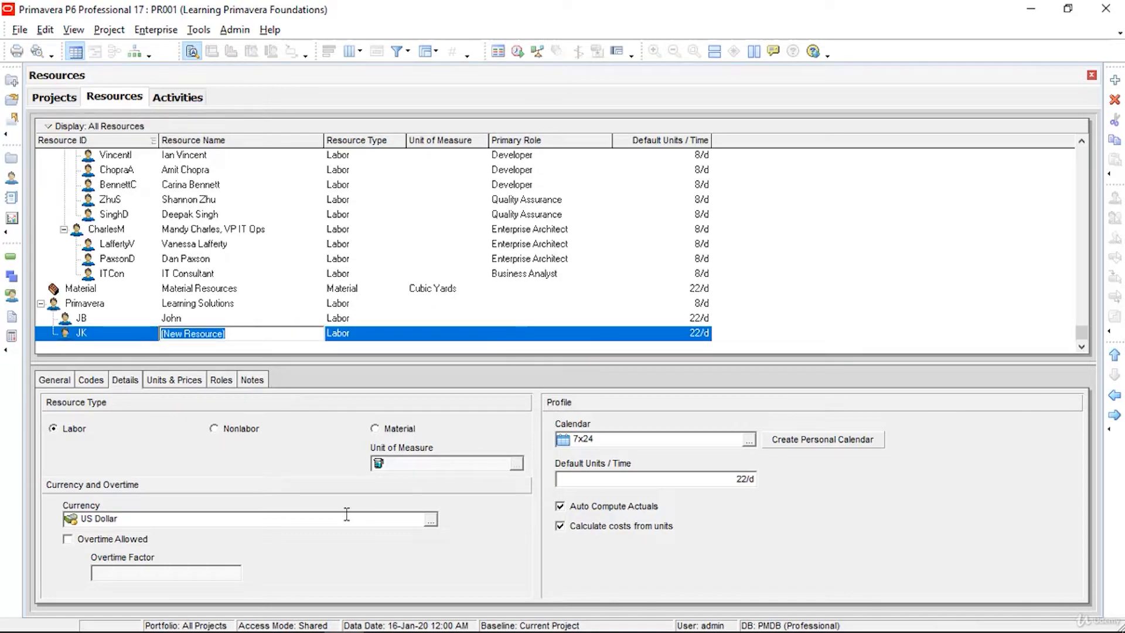
pyautogui.write('David')
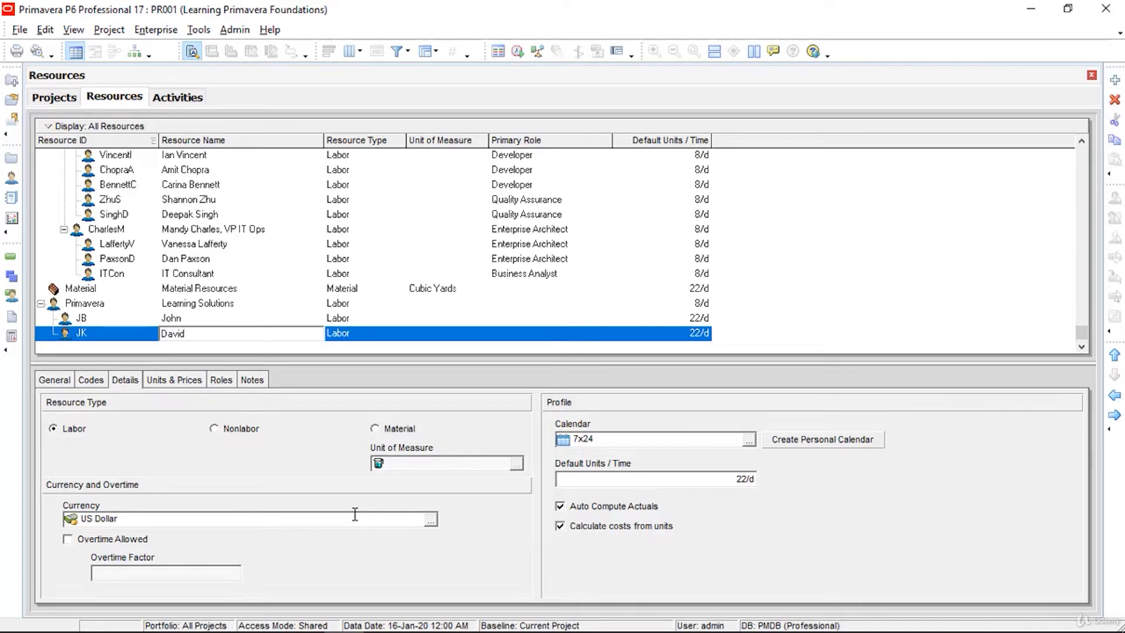
# Step: Set the default units of both JB and JK to 8/d
pyautogui.click(700, 319)
pyautogui.click(703, 318)
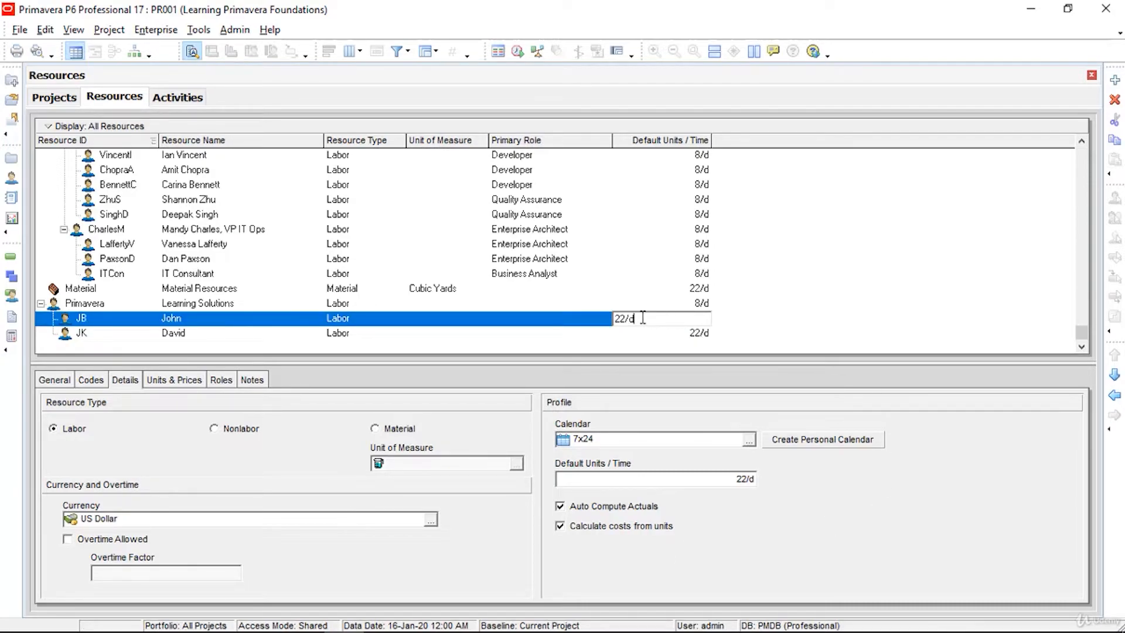
pyautogui.moveTo(625, 318); pyautogui.dragTo(596, 317)
pyautogui.write('8')
pyautogui.click(703, 336)
pyautogui.click(703, 335)
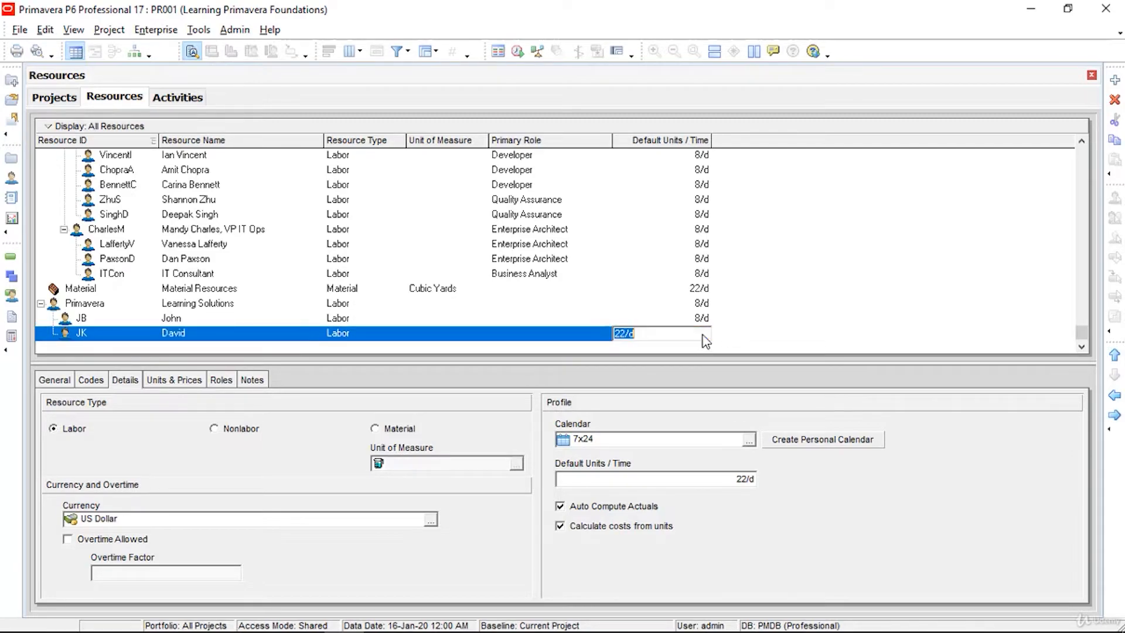
pyautogui.moveTo(626, 333); pyautogui.dragTo(567, 332)
pyautogui.write('8')
pyautogui.press('Return')
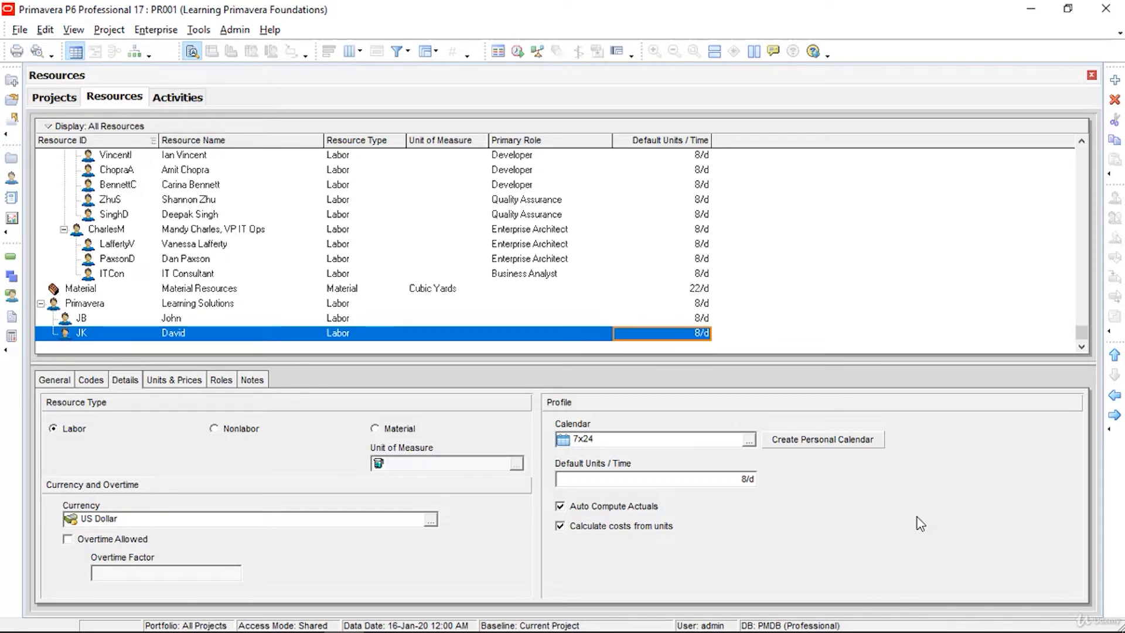
pyautogui.click(53, 379)
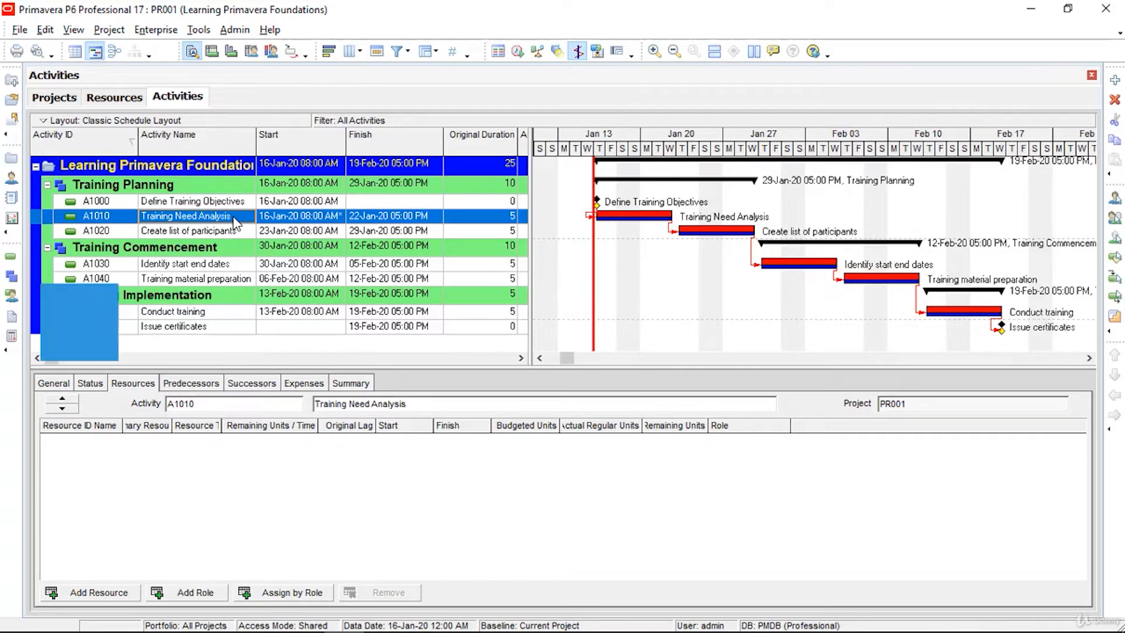
# Step: Assign resource JB to A1010 Training Need Analysis, A1030 and A1040
pyautogui.rightClick(235, 222)
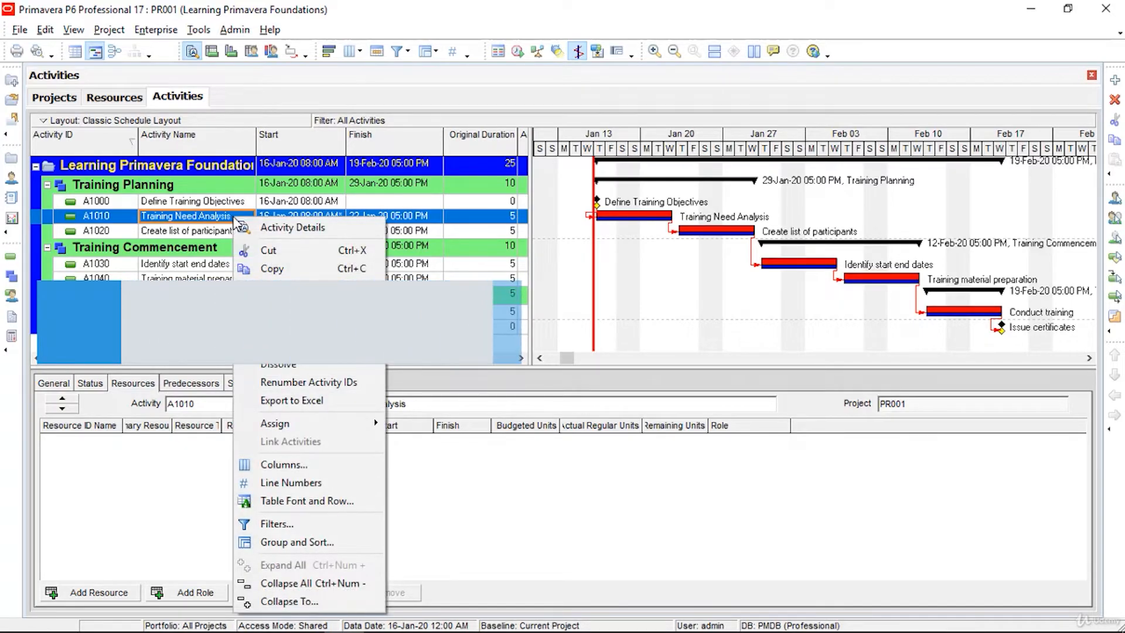
pyautogui.click(182, 511)
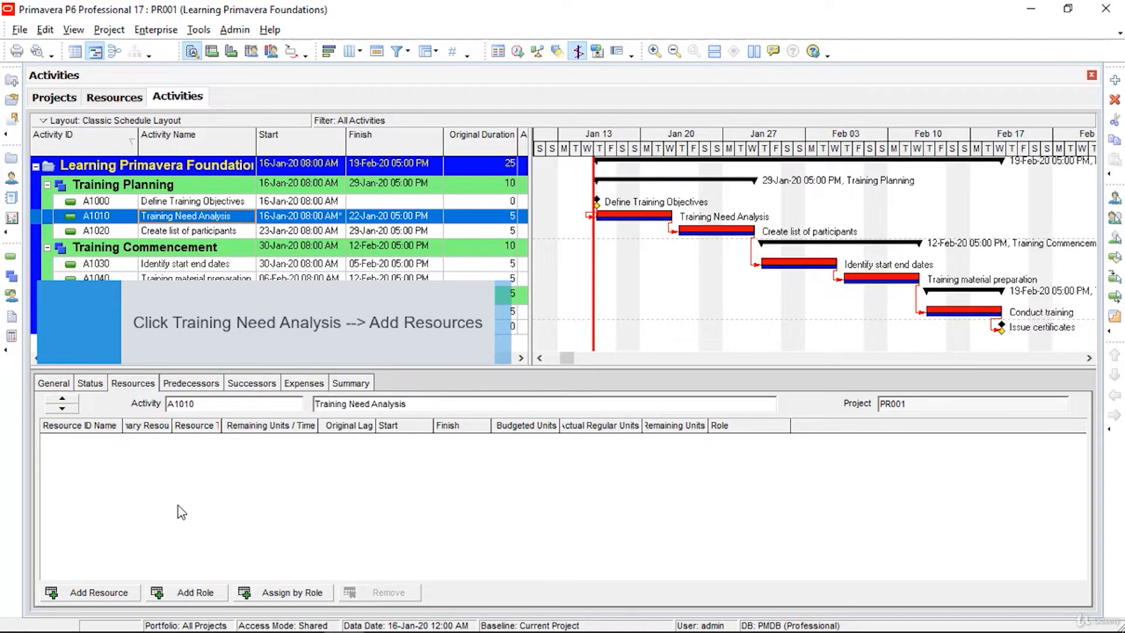
pyautogui.click(98, 592)
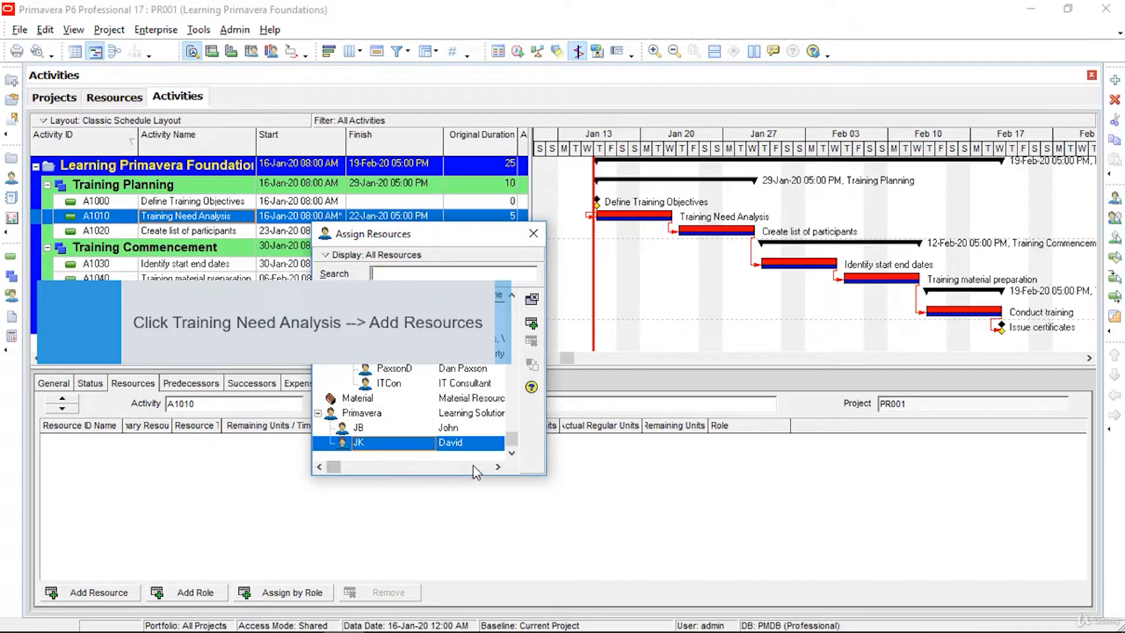
pyautogui.click(466, 427)
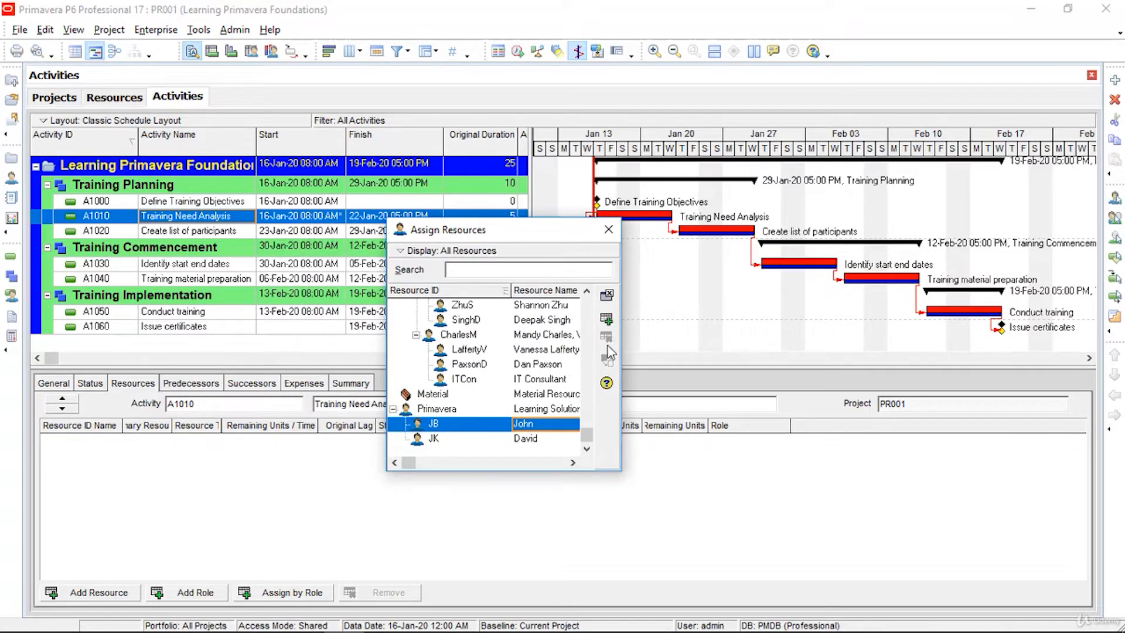
pyautogui.click(607, 320)
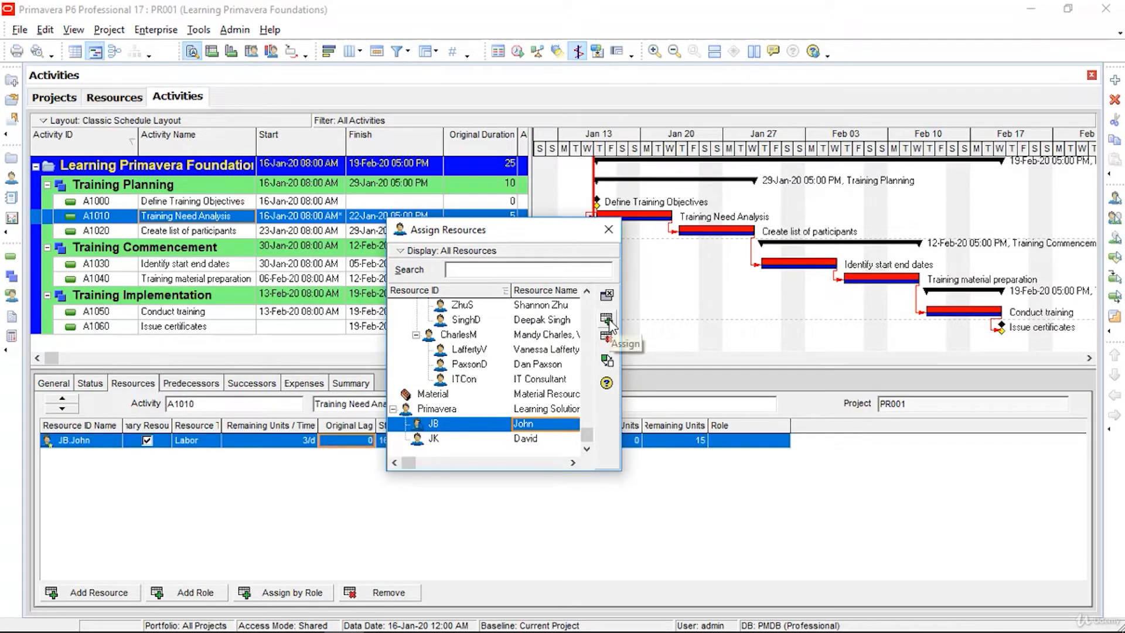
pyautogui.click(190, 232)
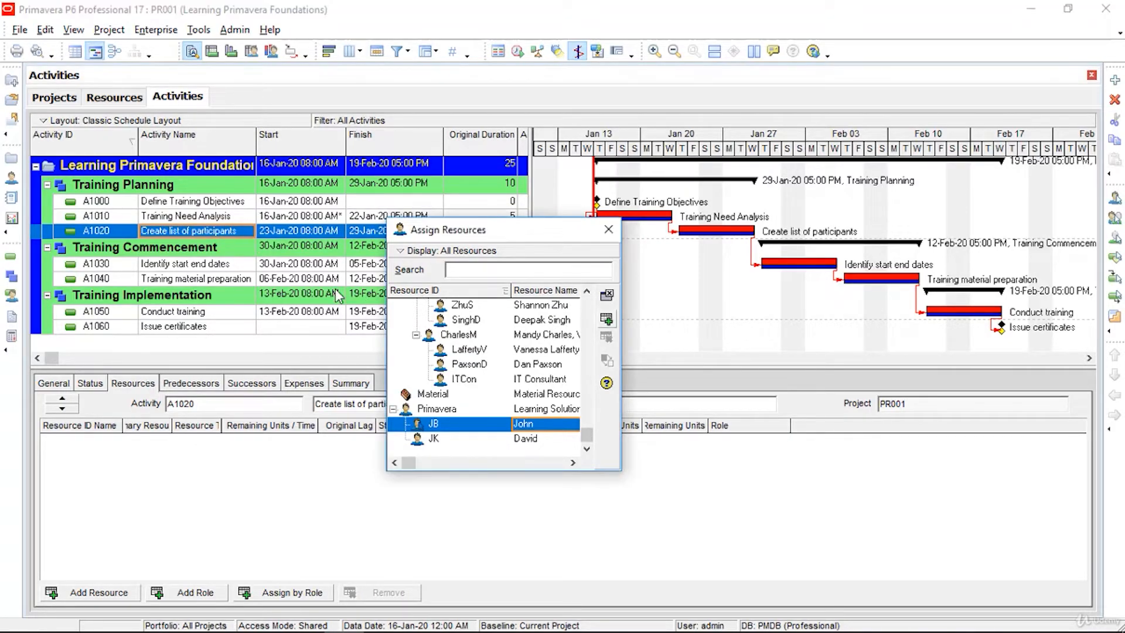
pyautogui.click(205, 265)
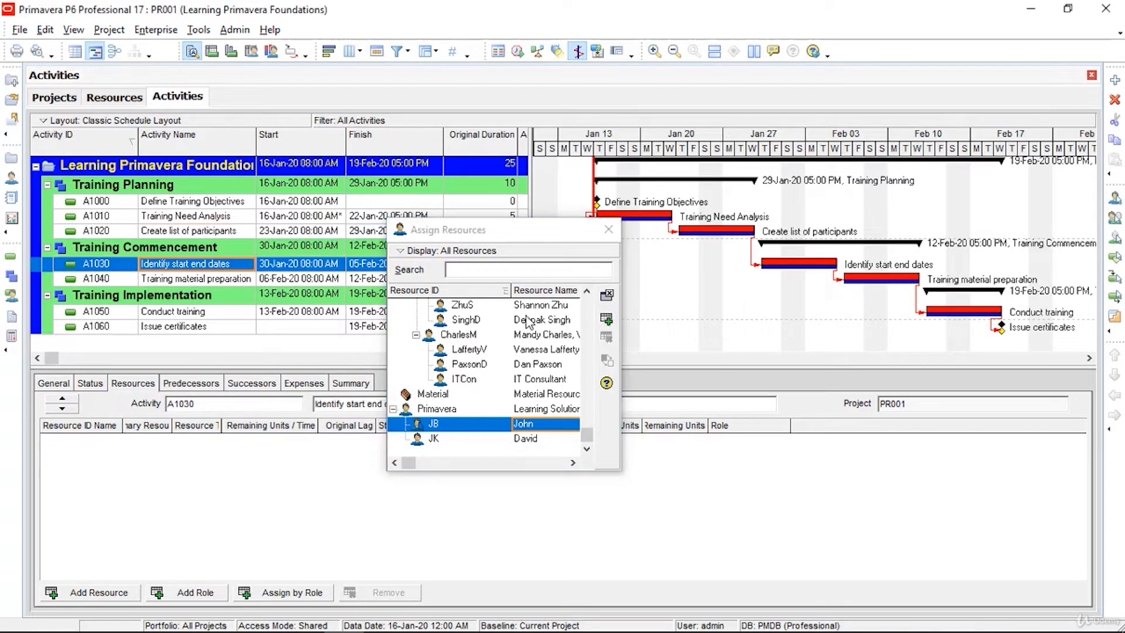
pyautogui.click(606, 321)
pyautogui.click(226, 280)
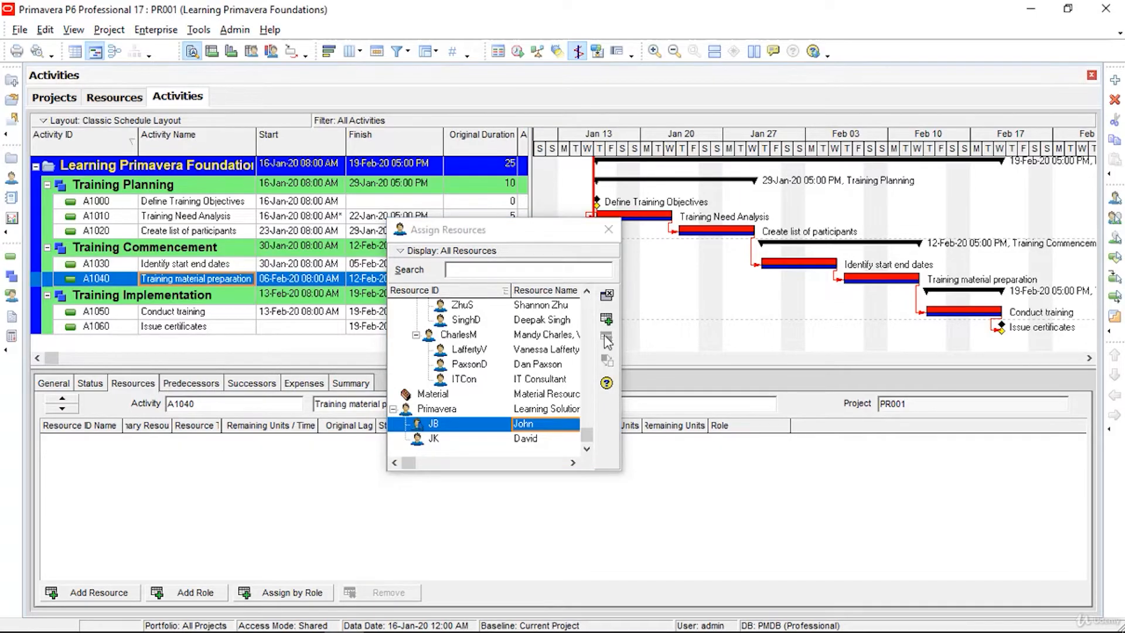
pyautogui.click(605, 320)
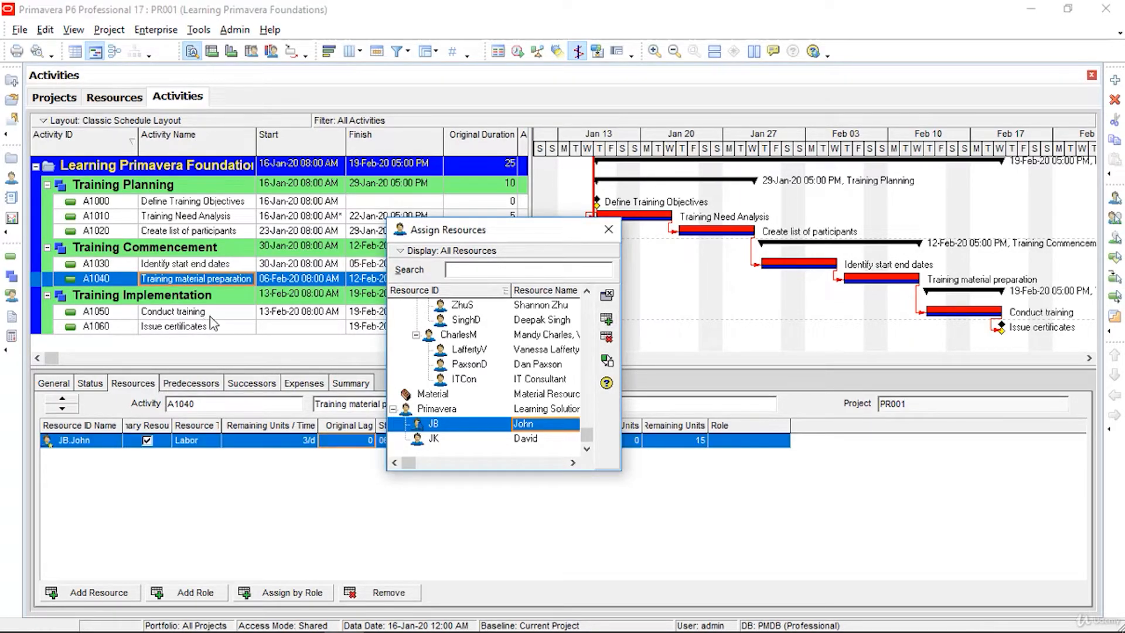
# Step: Assign resource JK to A1050 Conduct training
pyautogui.click(211, 316)
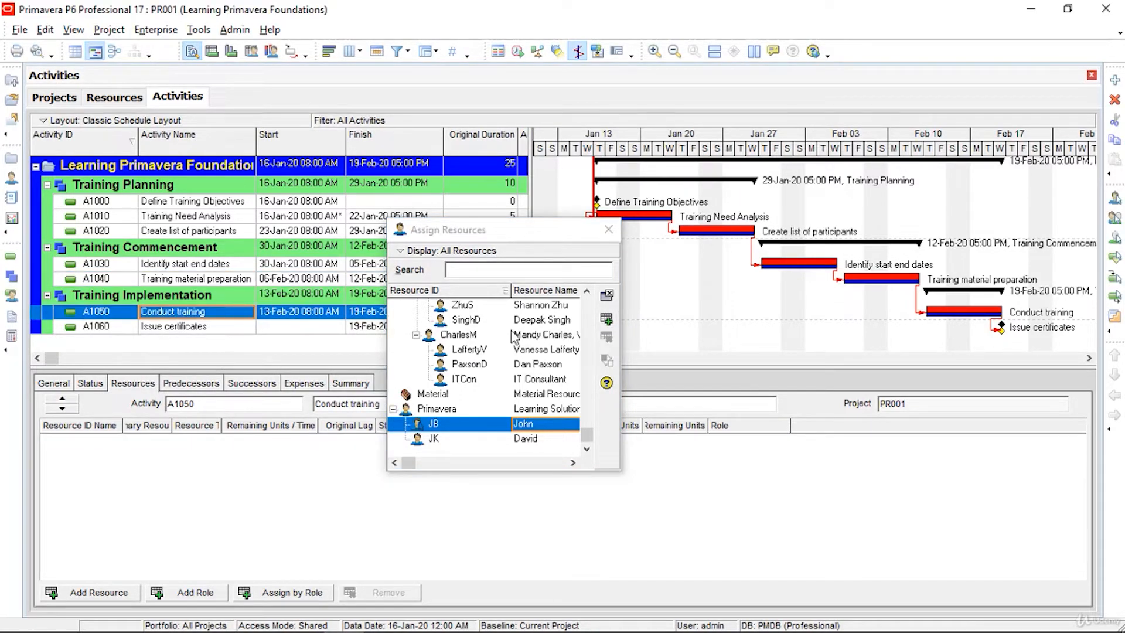
pyautogui.click(523, 439)
pyautogui.click(606, 320)
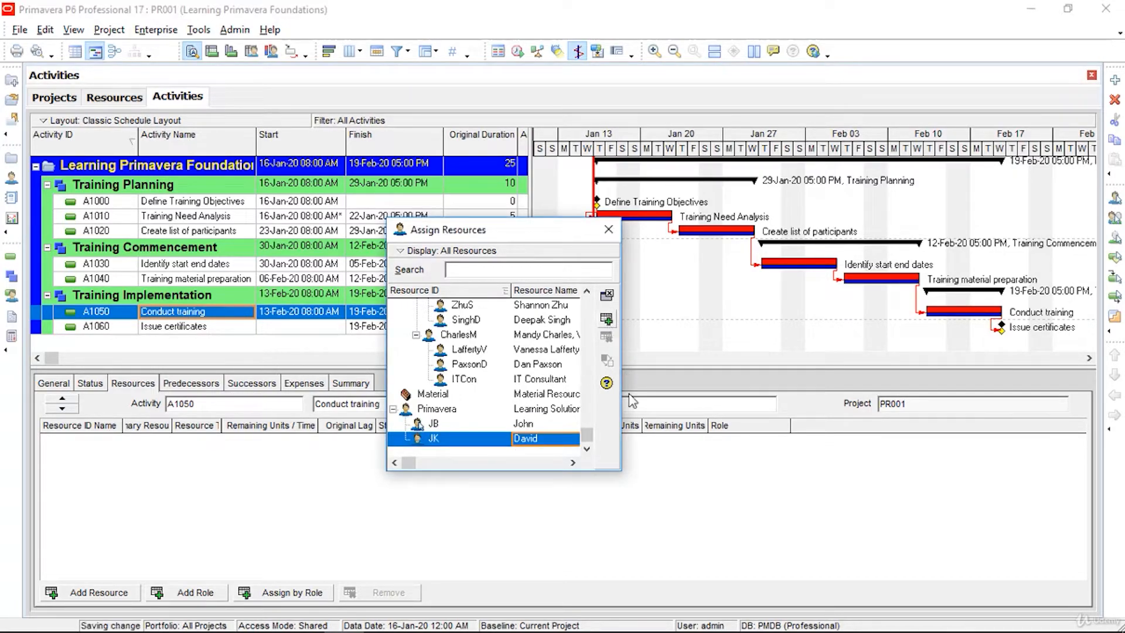
pyautogui.click(609, 230)
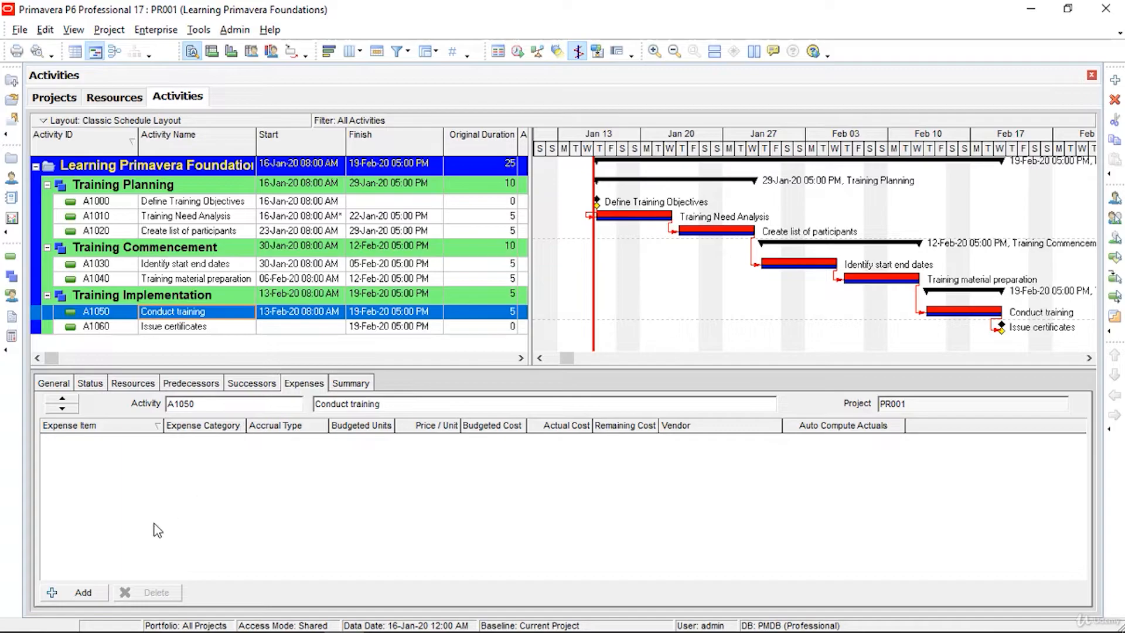
# Step: Add two expenses to Conduct training named Trainer boarding & Lodging and Training material
pyautogui.click(103, 592)
pyautogui.click(102, 592)
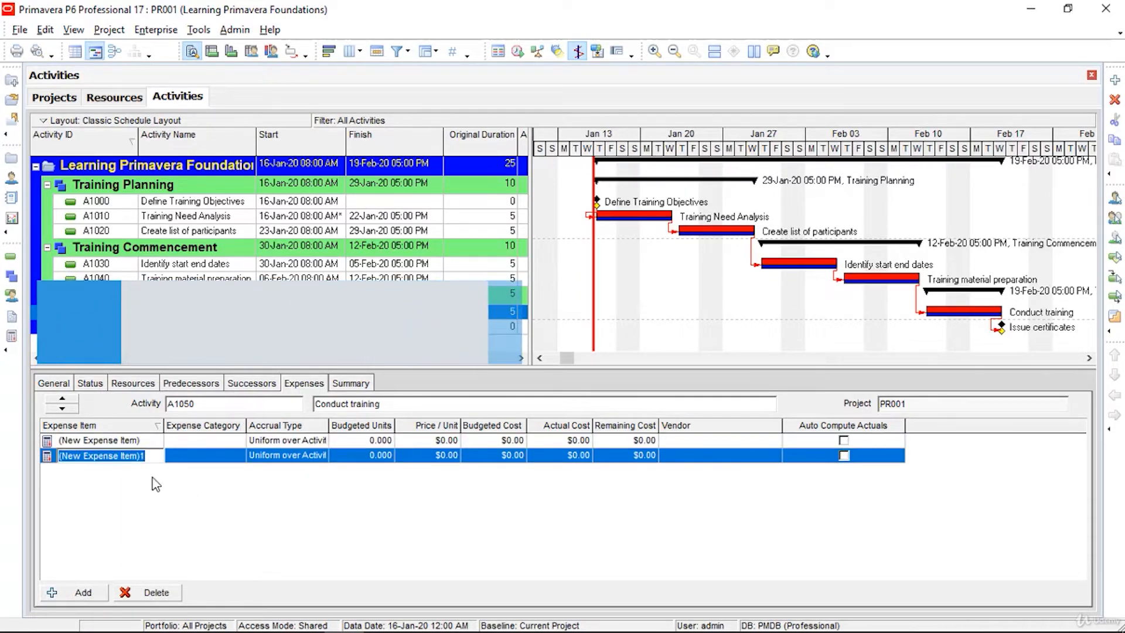
pyautogui.click(153, 456)
pyautogui.moveTo(130, 458); pyautogui.dragTo(41, 457)
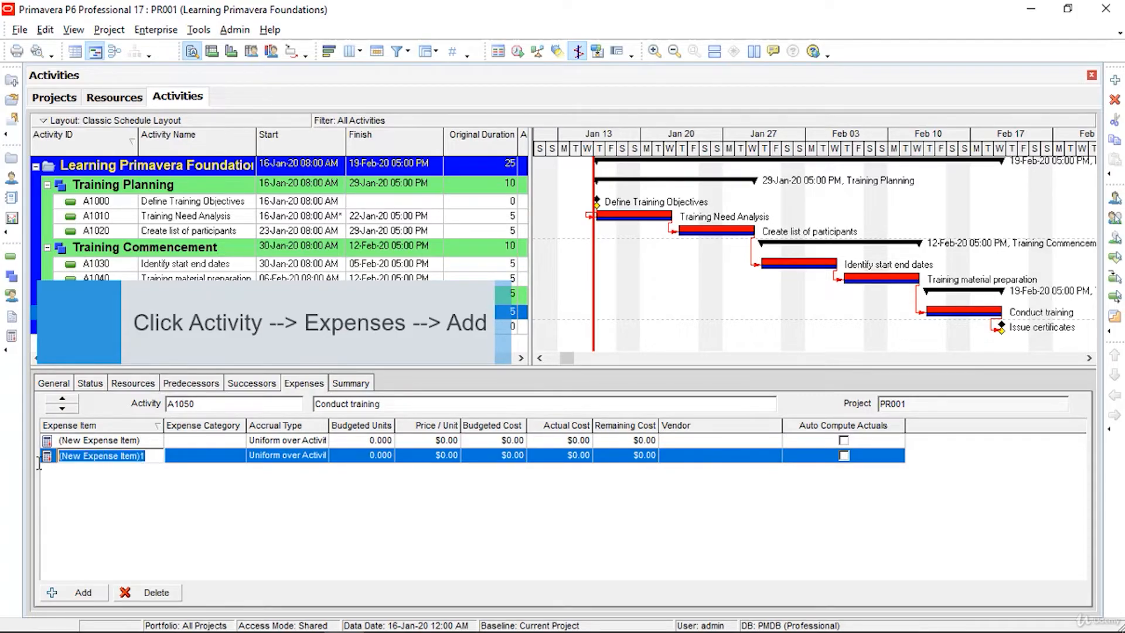
pyautogui.hotkey('ctrl', 'v')
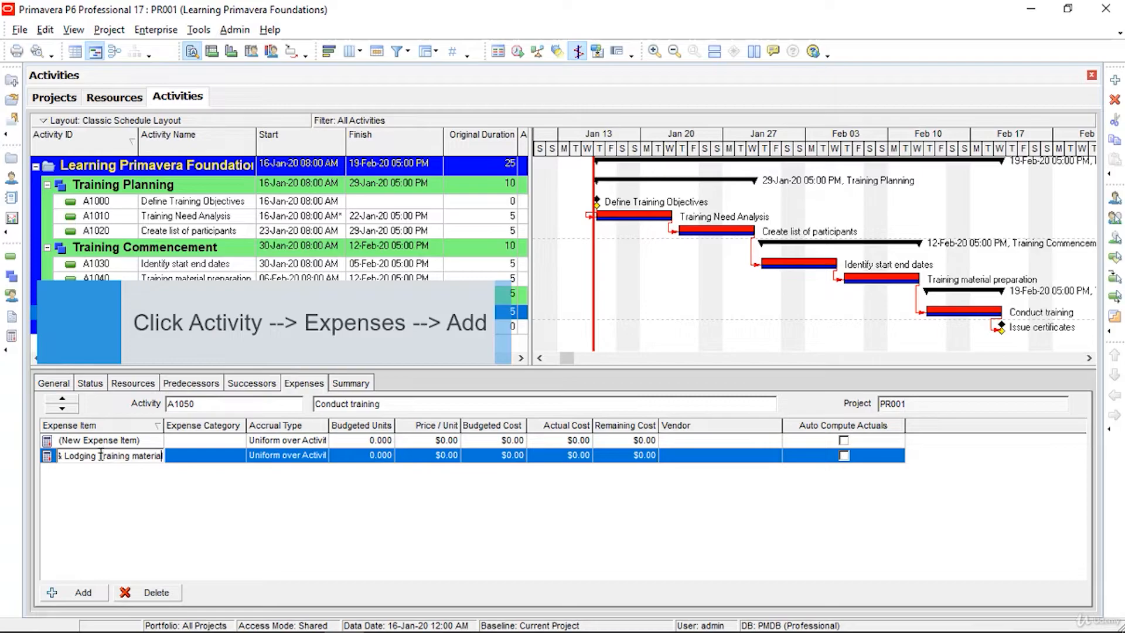
pyautogui.moveTo(98, 455); pyautogui.dragTo(269, 475)
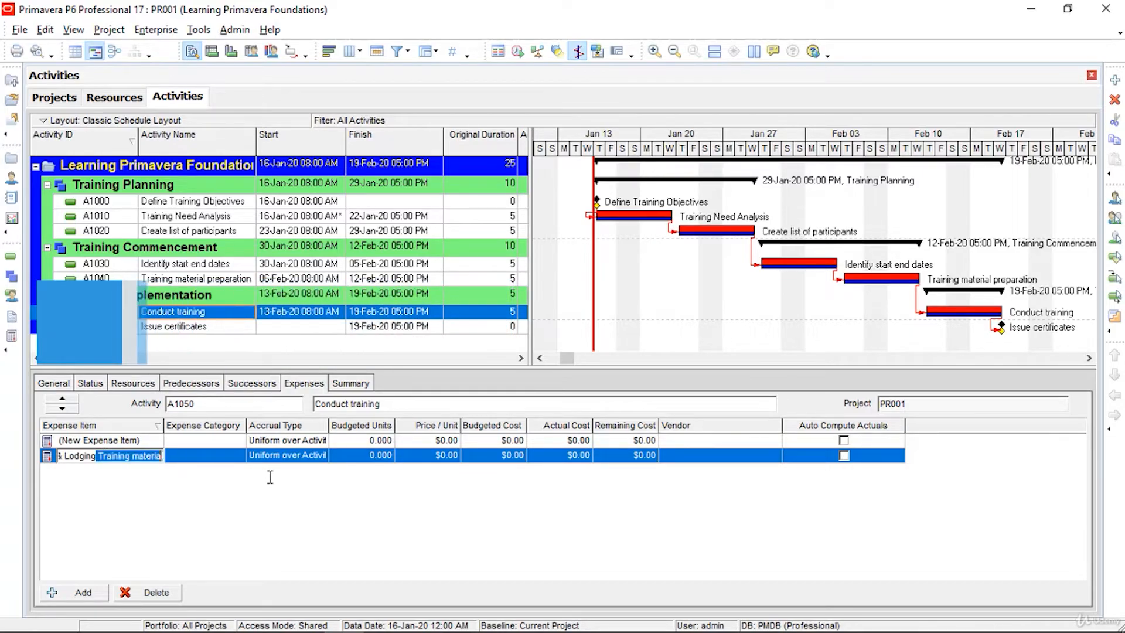
pyautogui.hotkey('ctrl', 'x')
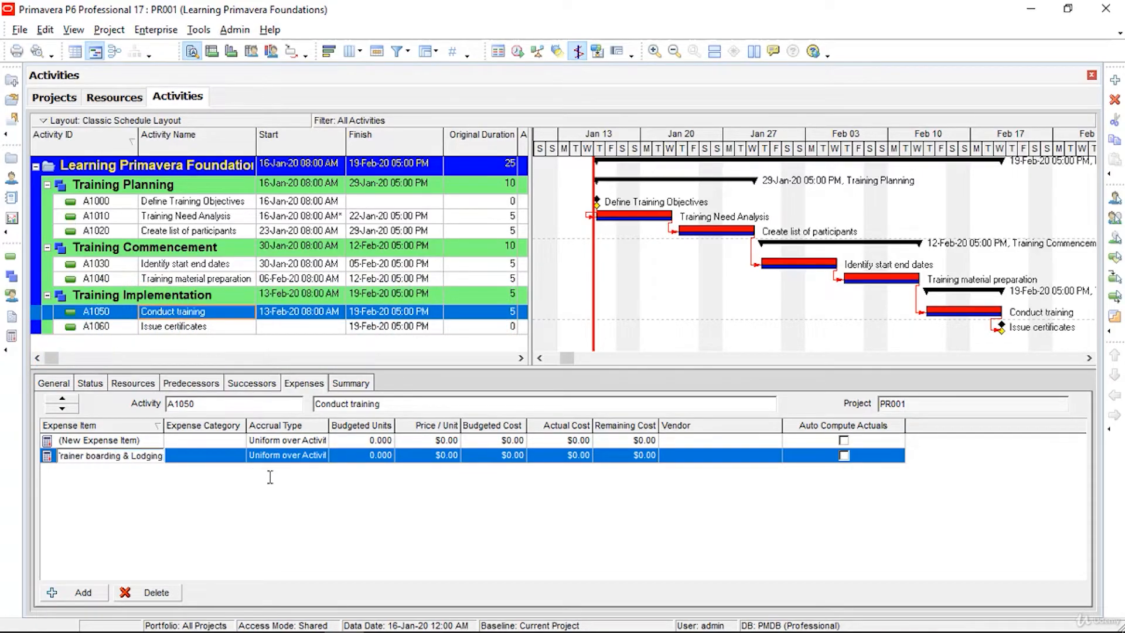
pyautogui.click(147, 441)
pyautogui.click(147, 440)
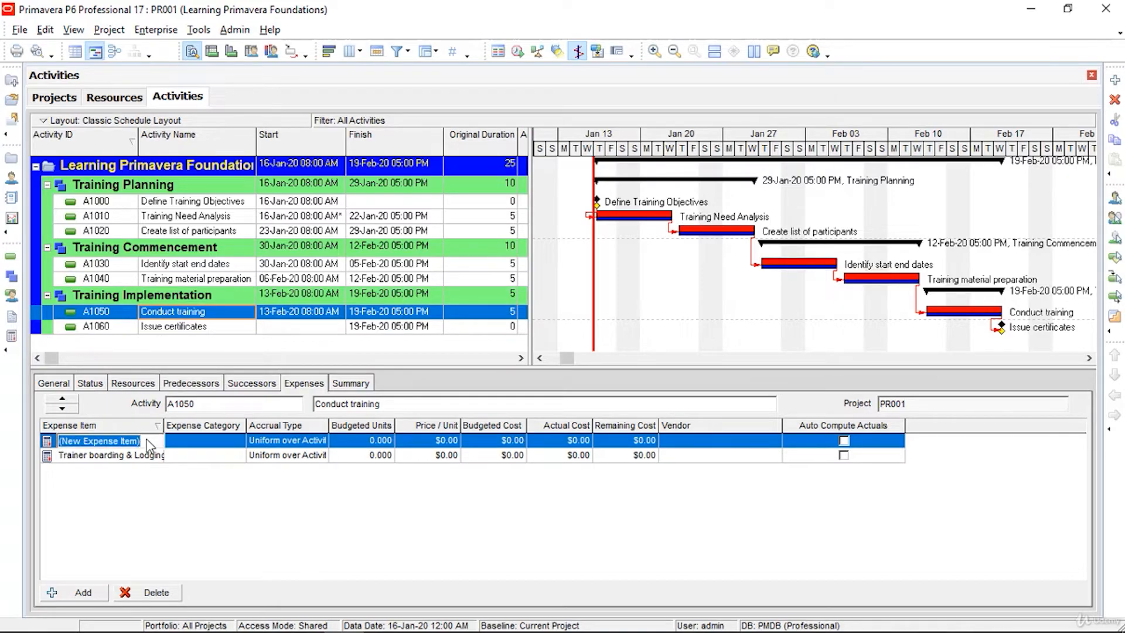
pyautogui.hotkey('ctrl', 'v')
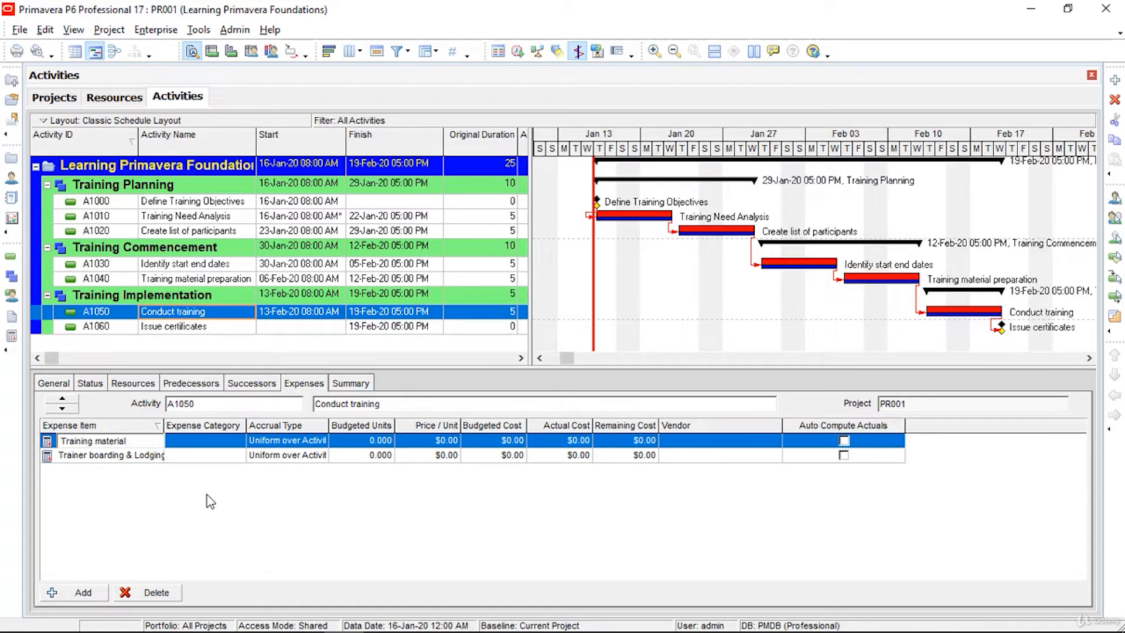
pyautogui.click(283, 543)
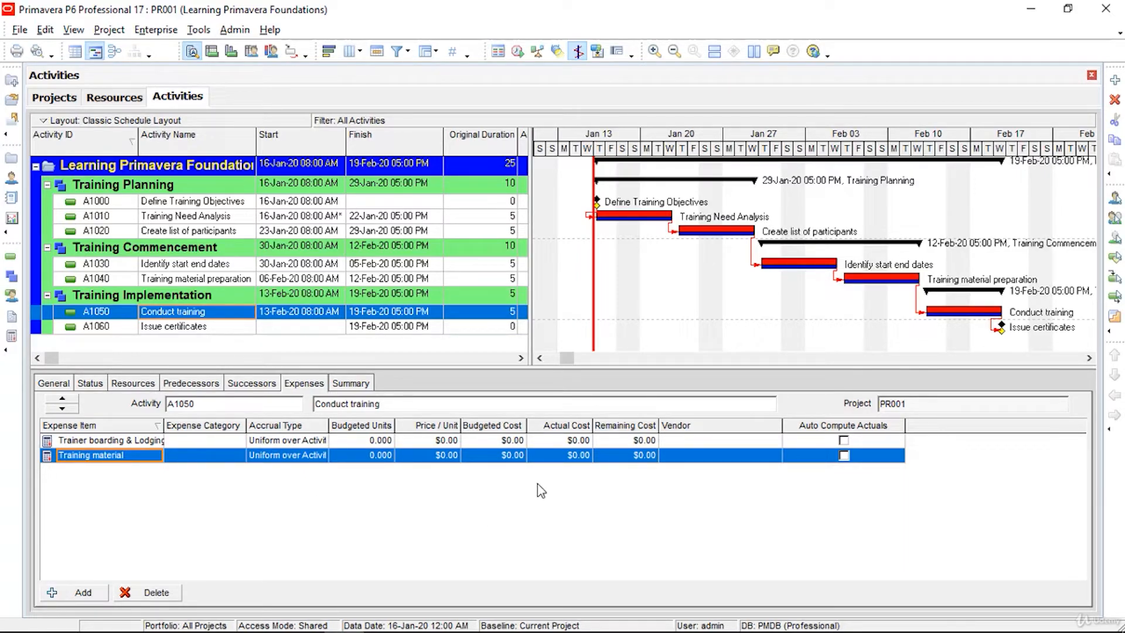
# Step: Budget Trainer boarding & Lodging at $1,200 and Training material at $900
pyautogui.click(518, 441)
pyautogui.click(518, 444)
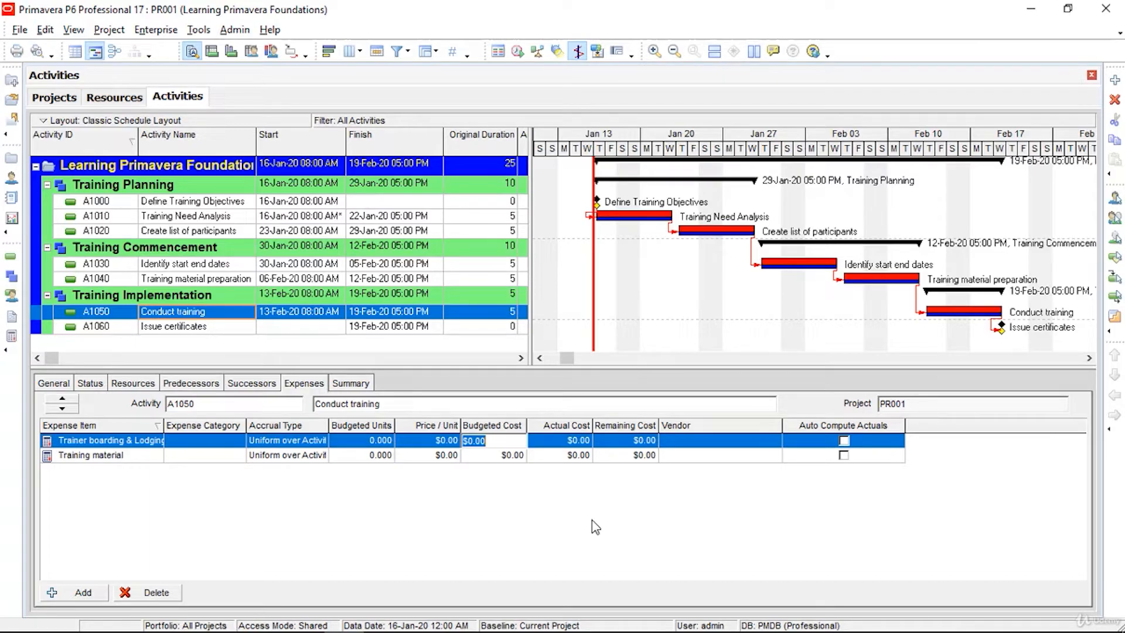
pyautogui.write('1200')
pyautogui.click(511, 455)
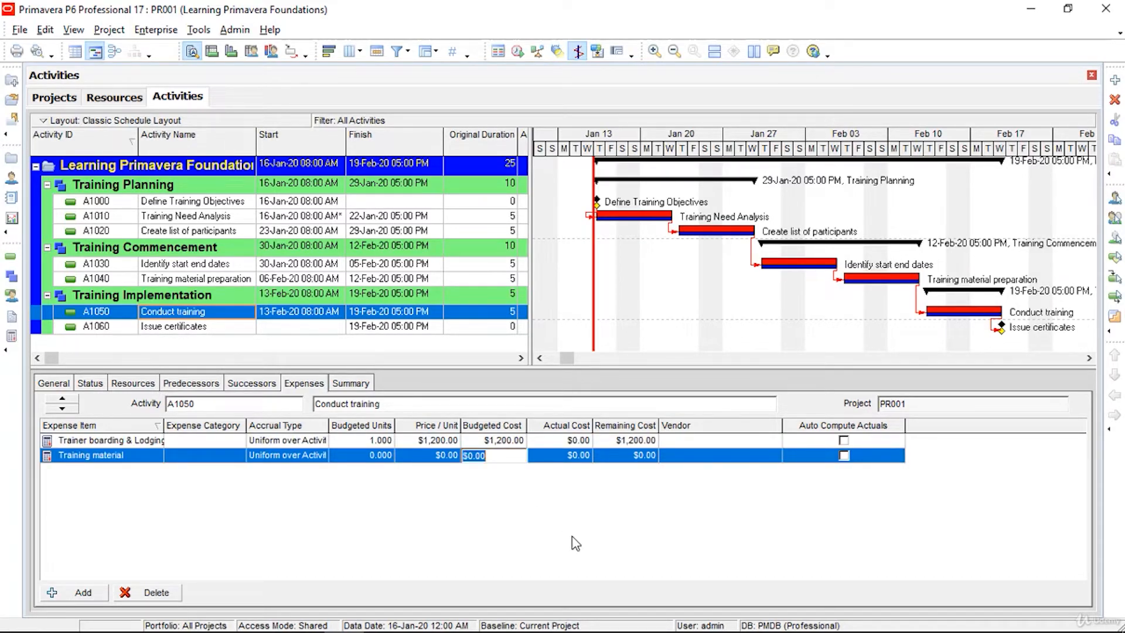
pyautogui.write('900')
pyautogui.press('Return')
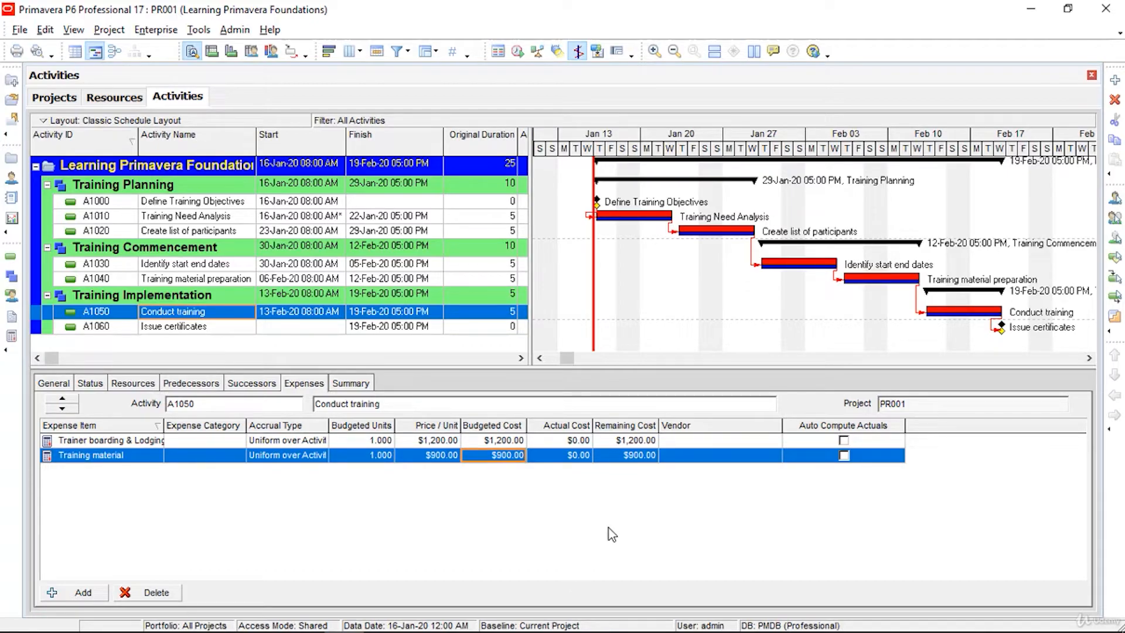
pyautogui.click(367, 387)
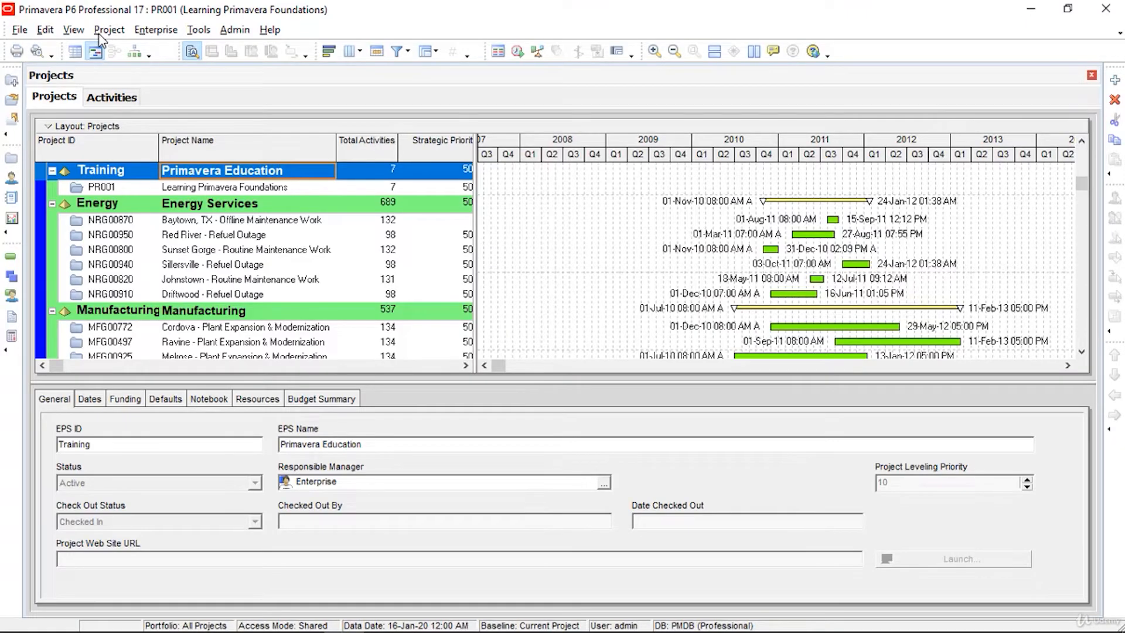
# Step: Save a copy of PR001 as new baseline B1
pyautogui.press('Down')
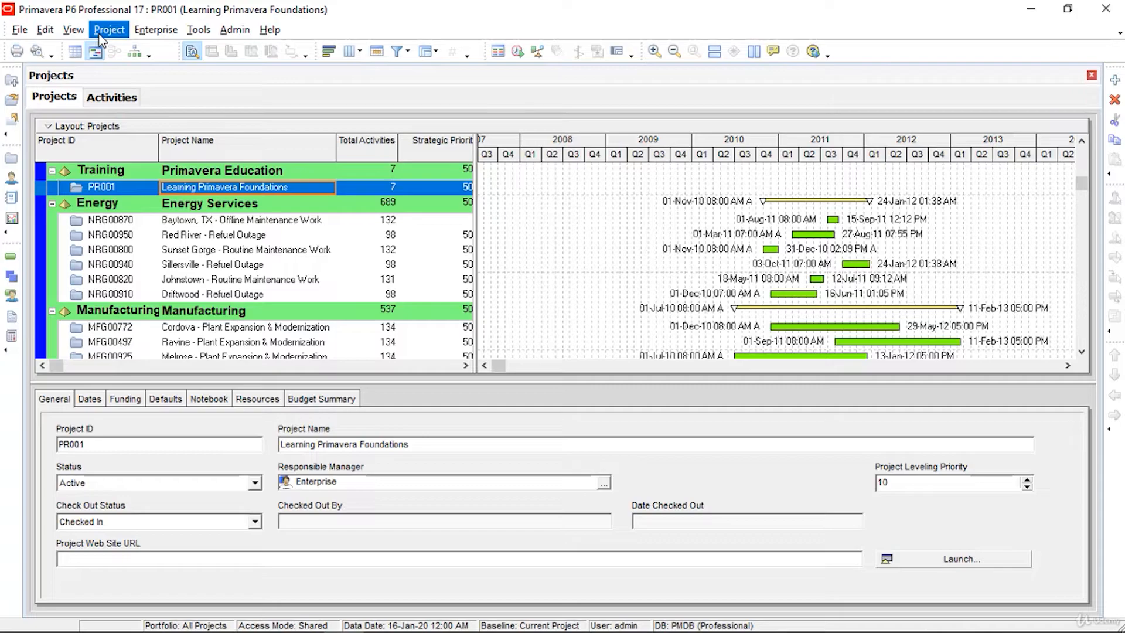
pyautogui.click(102, 41)
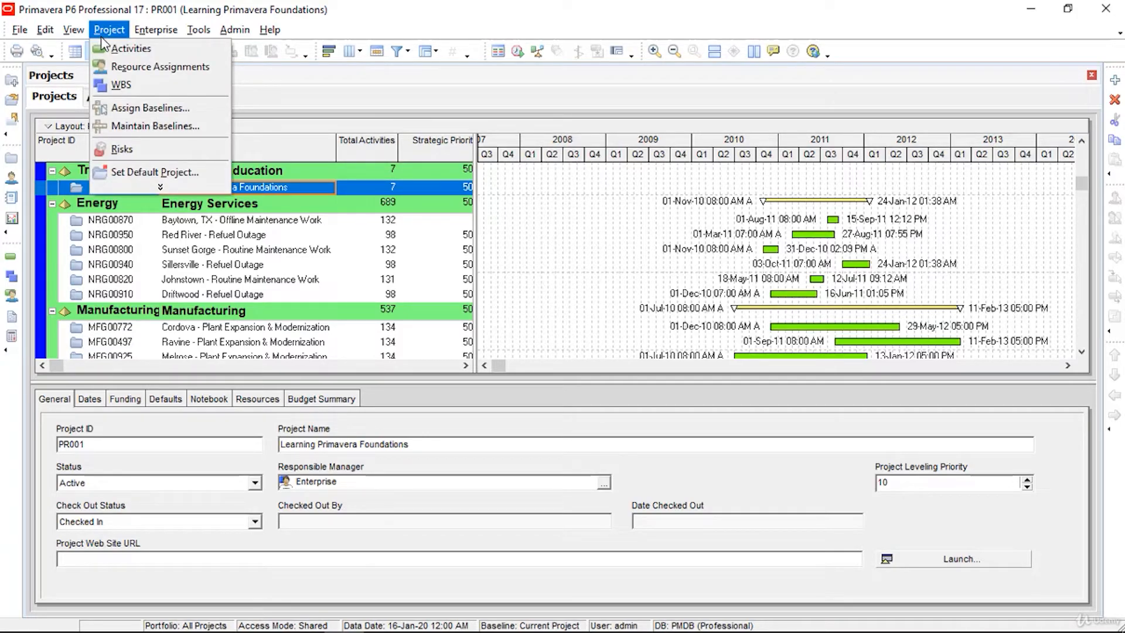
pyautogui.click(133, 126)
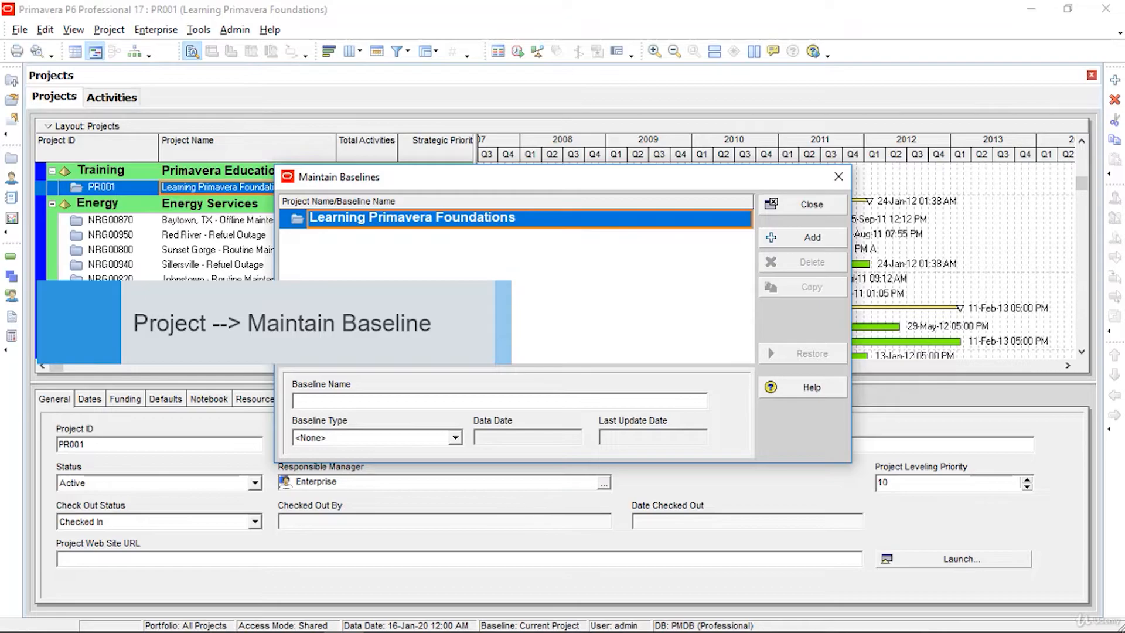
pyautogui.click(789, 240)
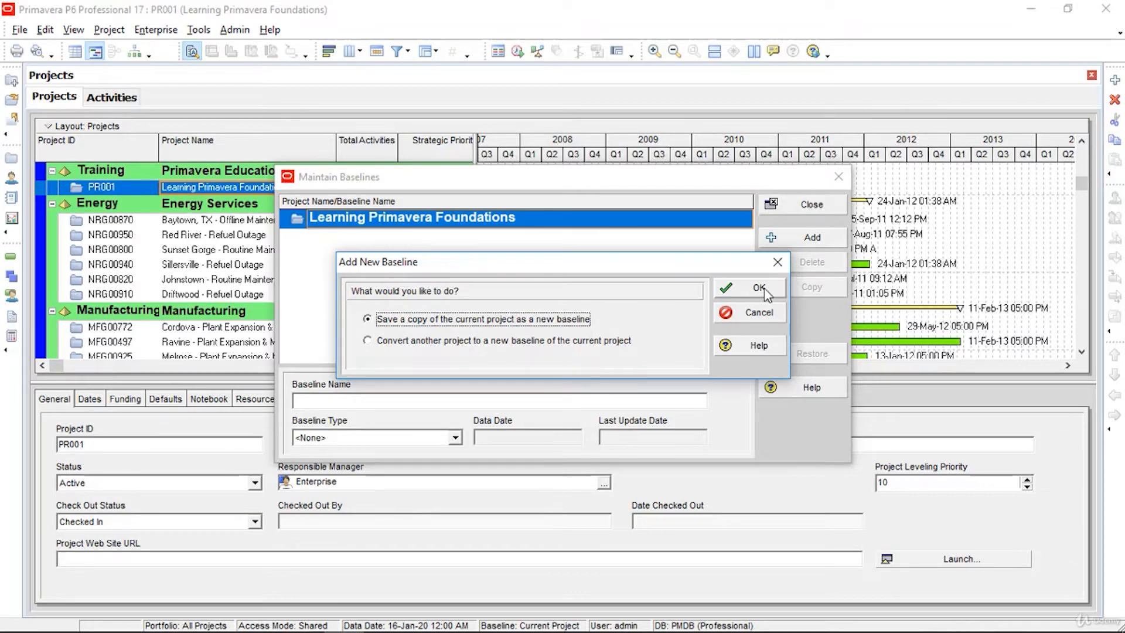
pyautogui.click(764, 287)
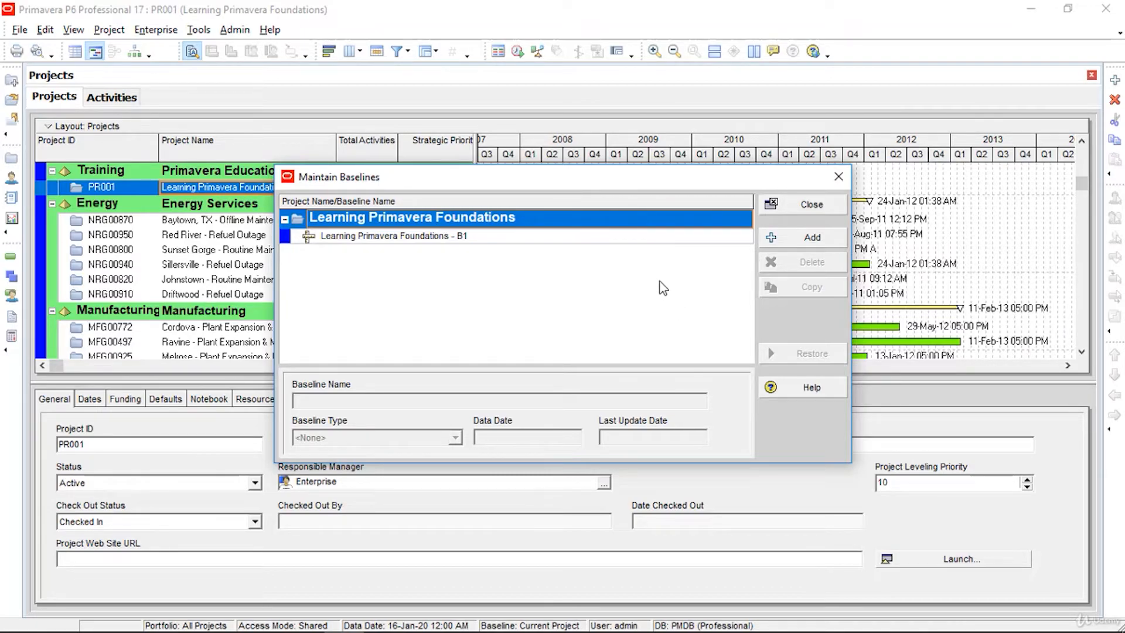
# Step: Set baseline B1's type to Management Sign-Off Baseline
pyautogui.click(494, 237)
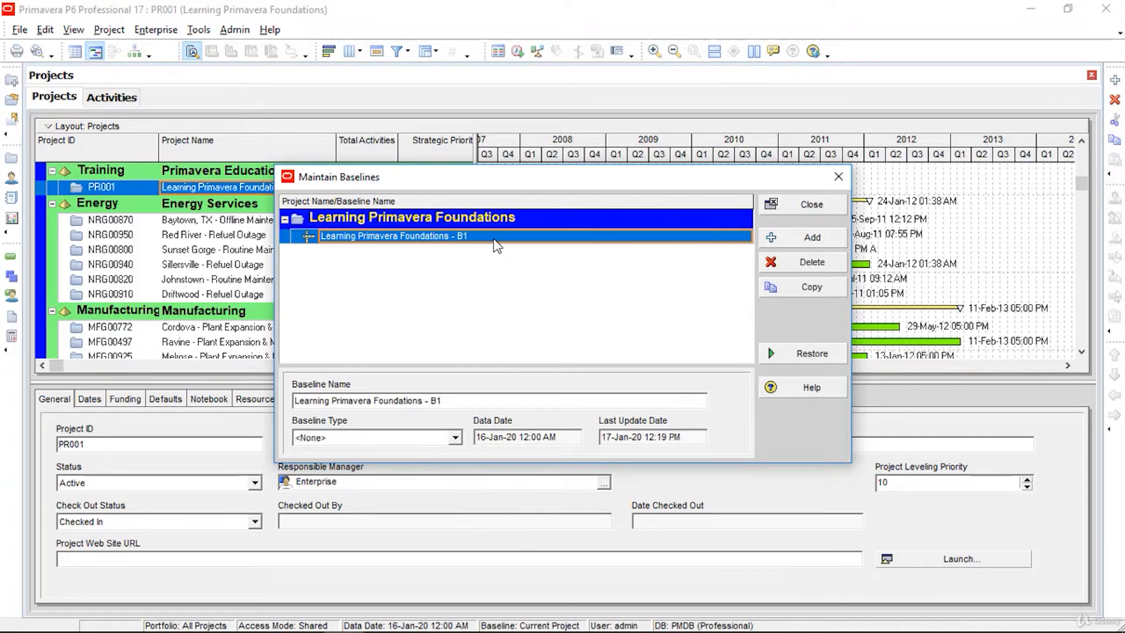
pyautogui.click(455, 437)
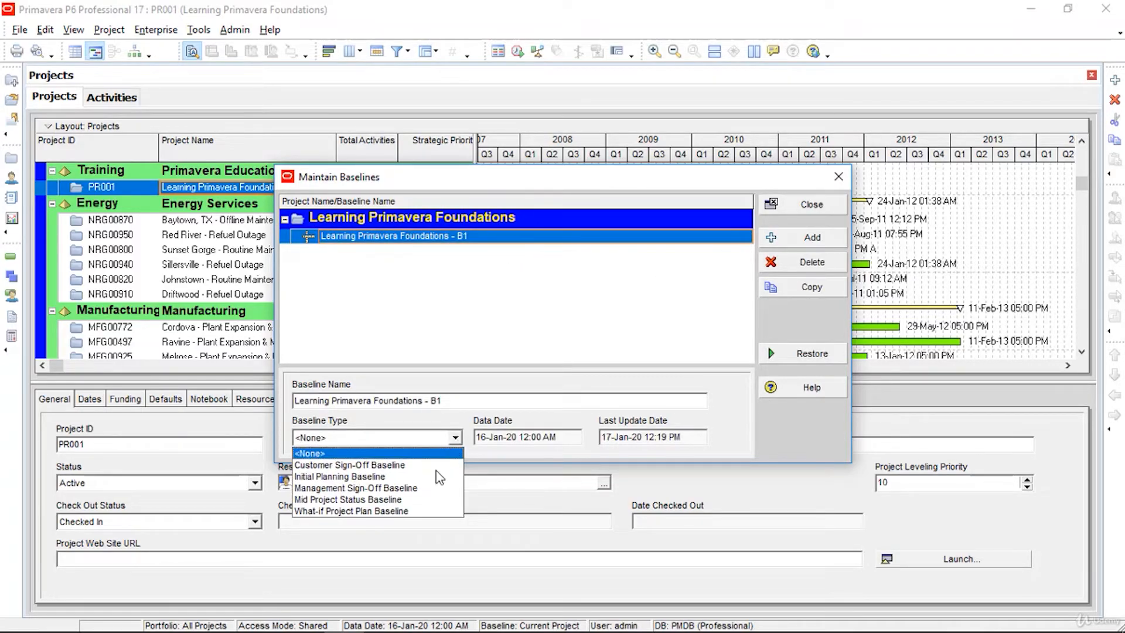
pyautogui.click(422, 489)
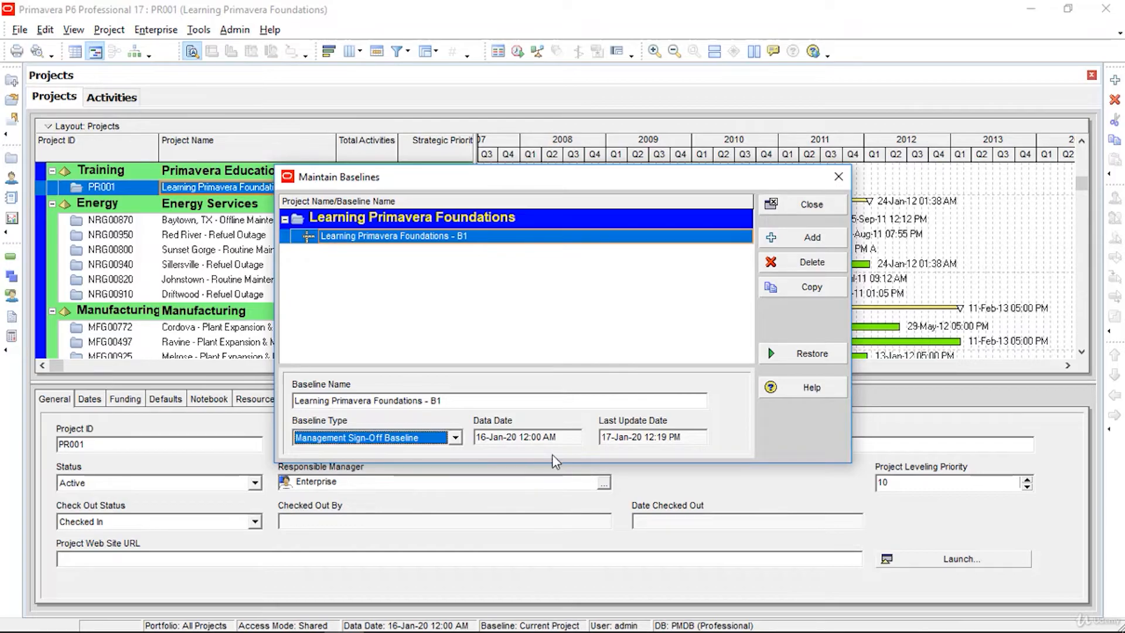
pyautogui.click(829, 210)
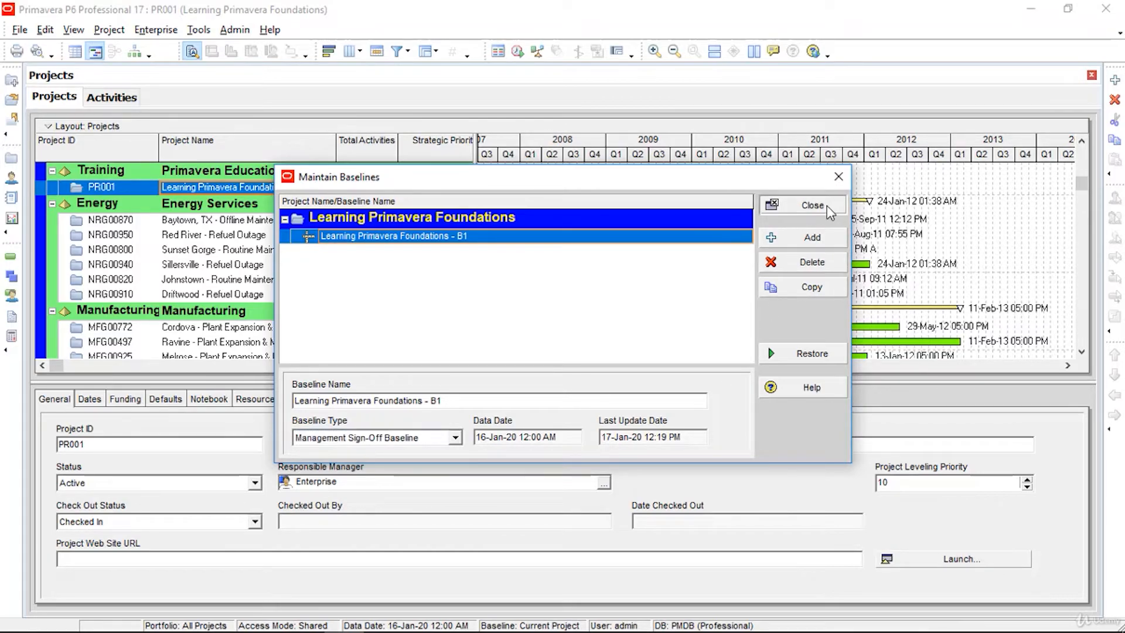
pyautogui.click(812, 205)
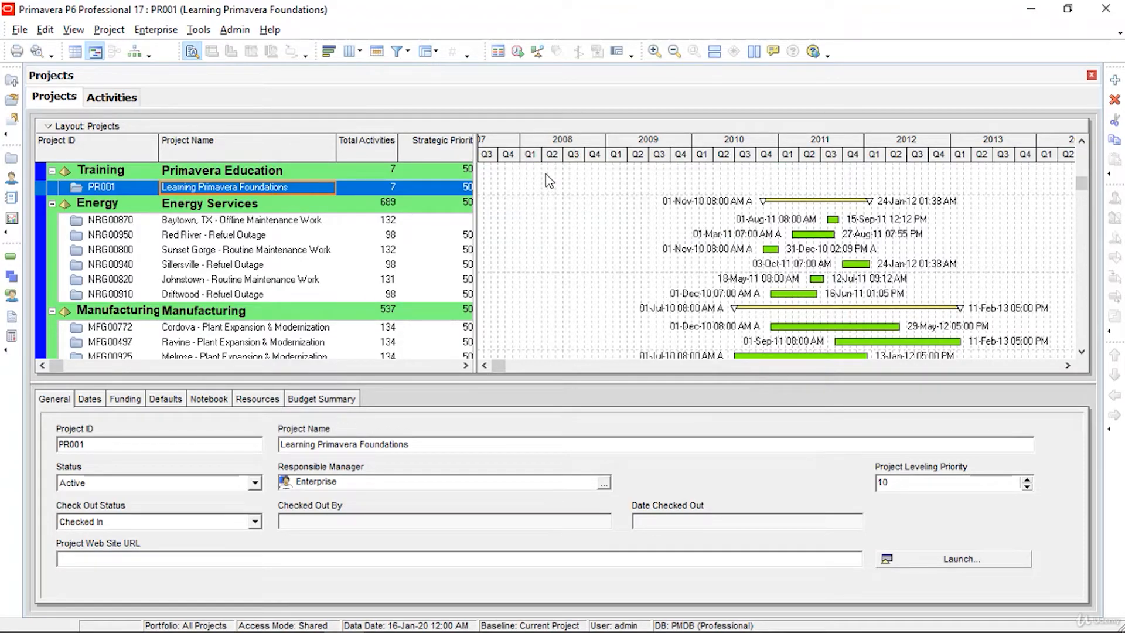
pyautogui.click(100, 35)
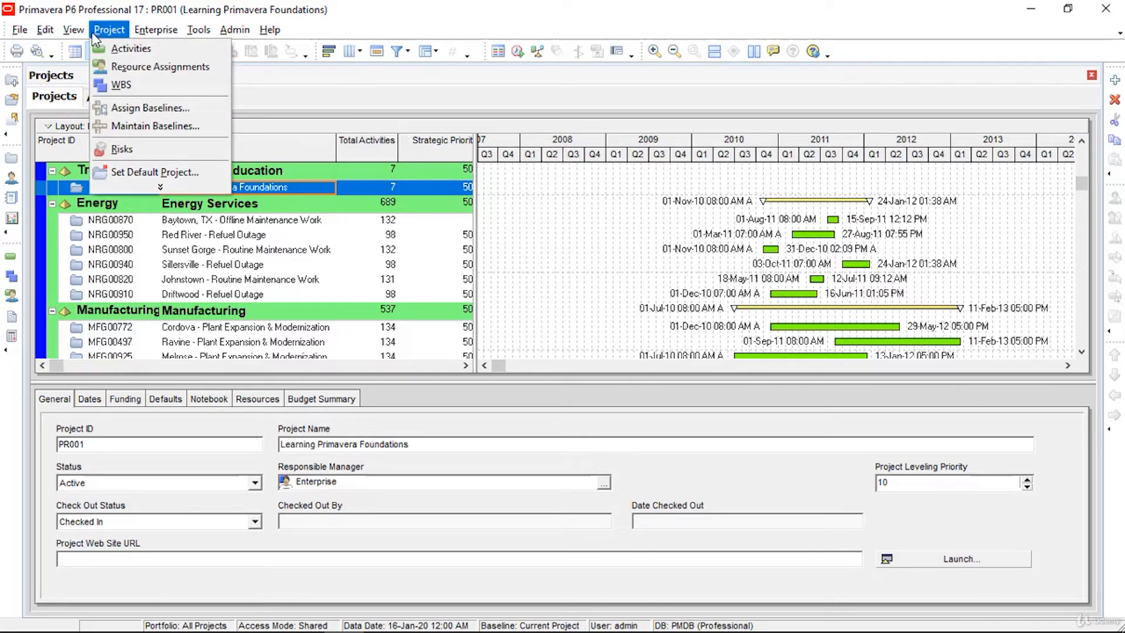
# Step: Assign Learning Primavera Foundations - B1 as both the project baseline and the primary user baseline
pyautogui.click(130, 111)
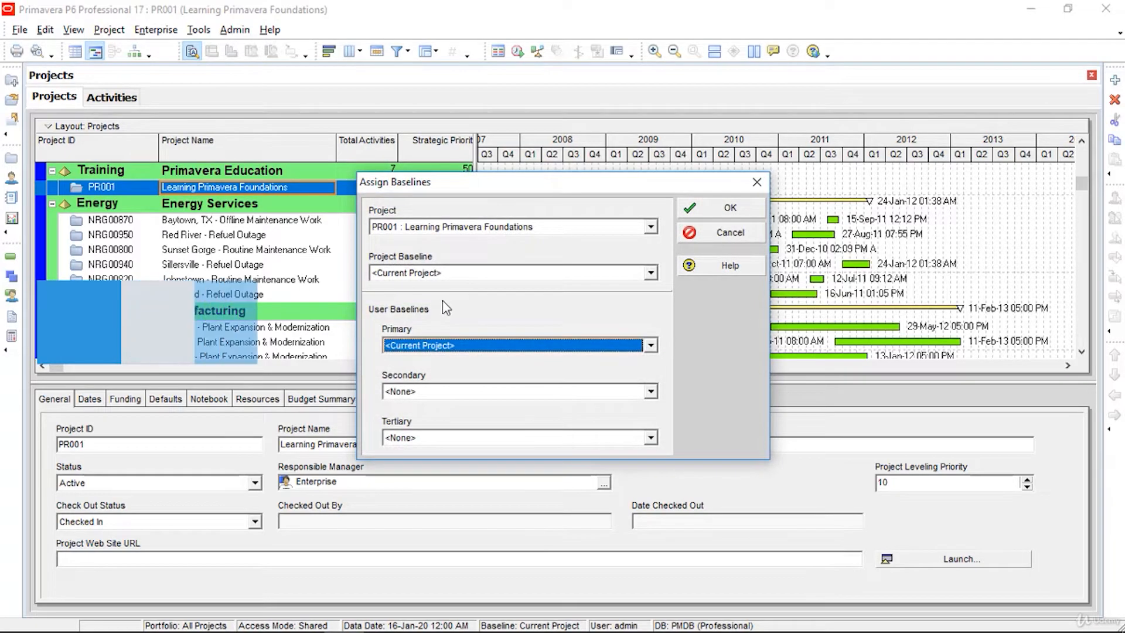
pyautogui.click(650, 274)
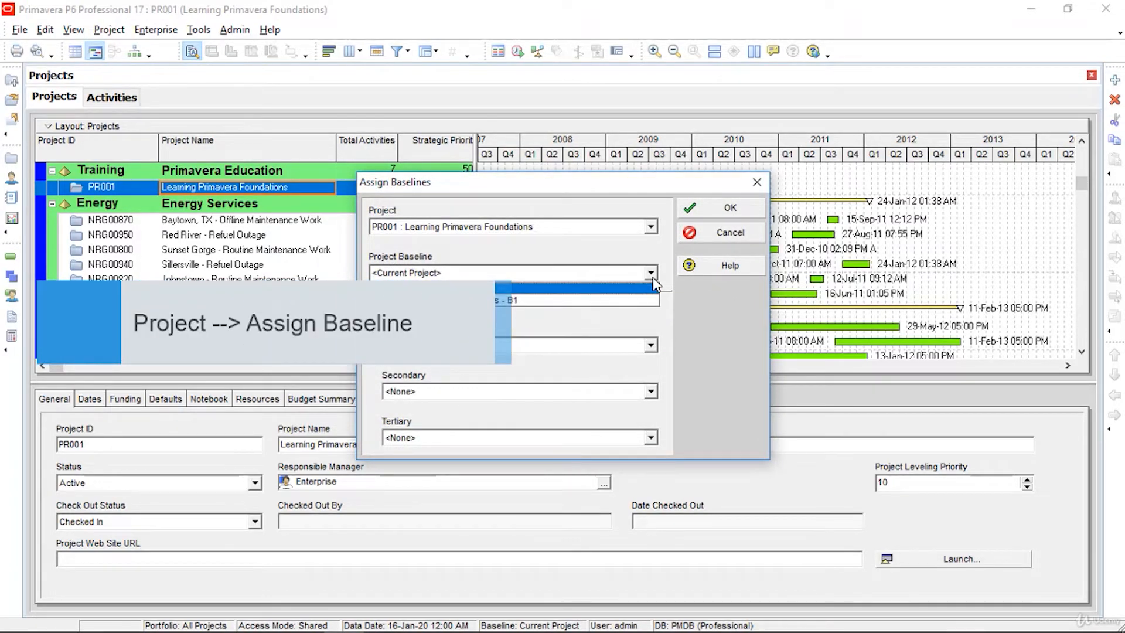
pyautogui.click(601, 301)
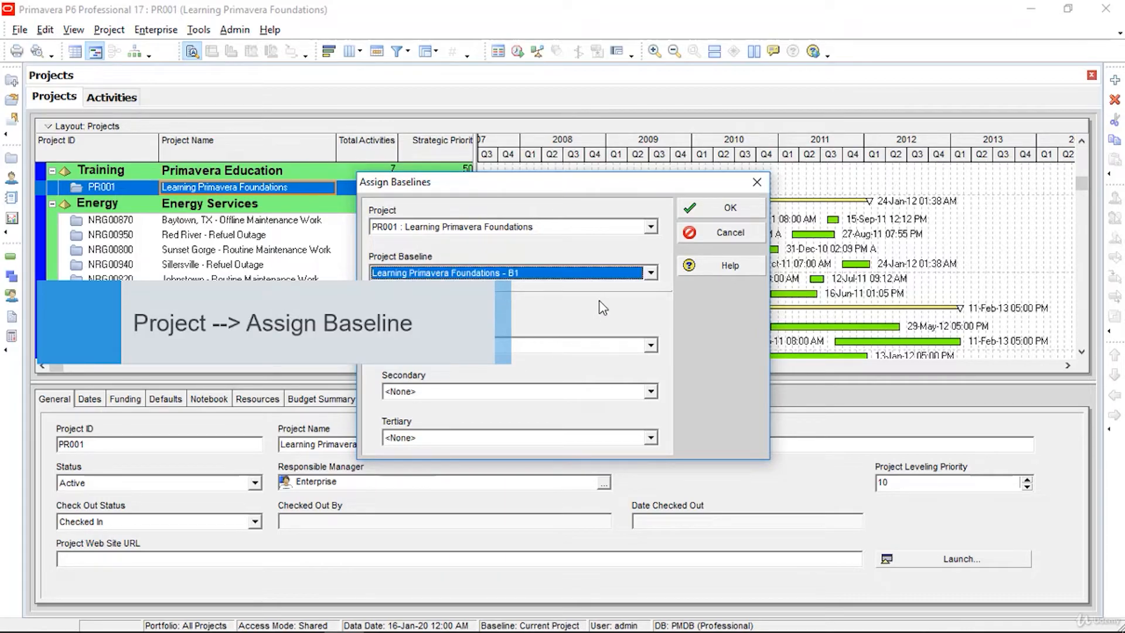
pyautogui.click(651, 345)
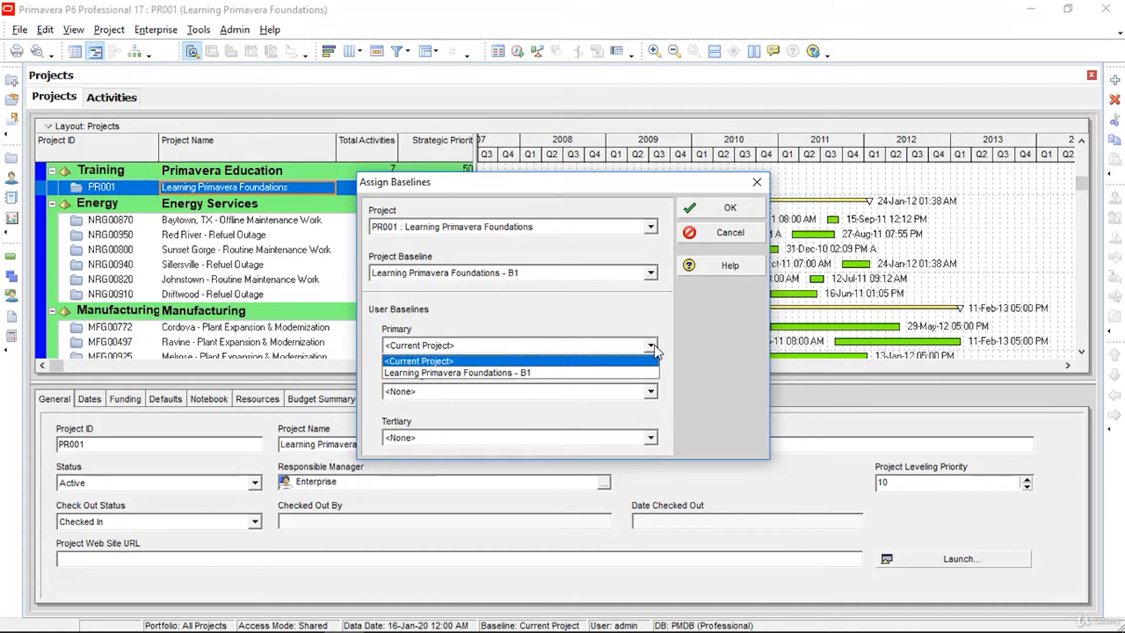
pyautogui.click(626, 373)
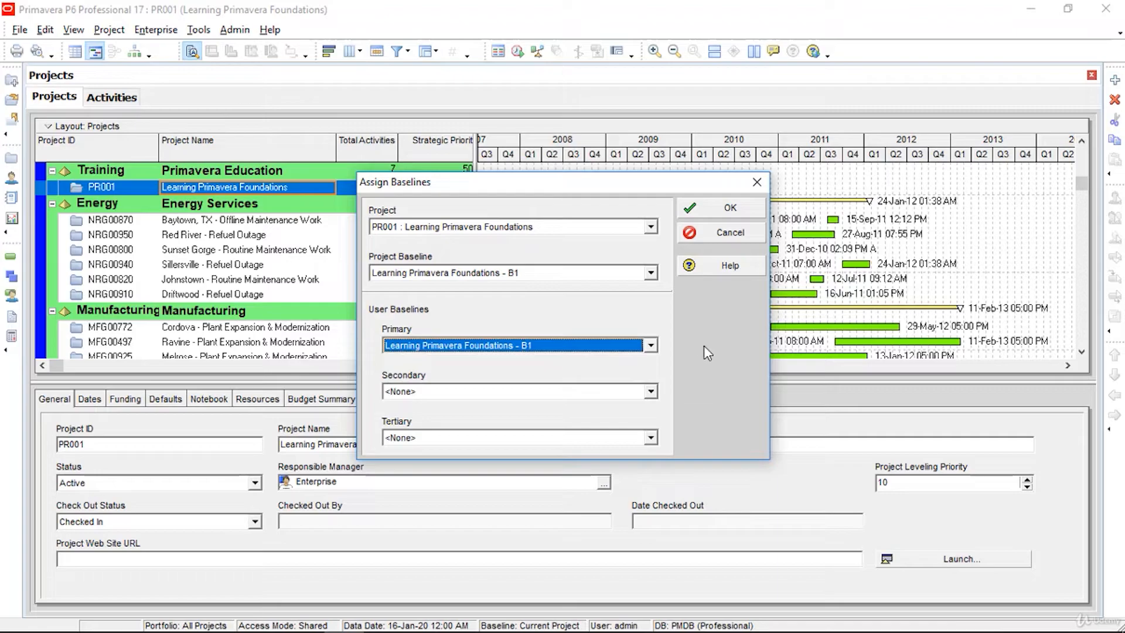
pyautogui.click(719, 211)
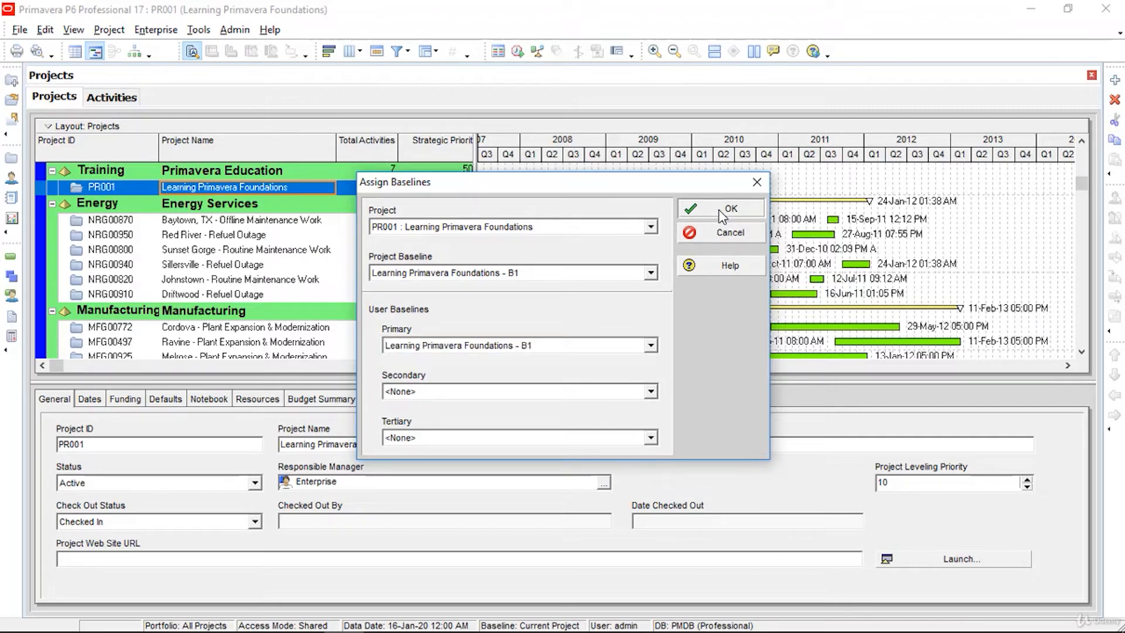
pyautogui.click(722, 216)
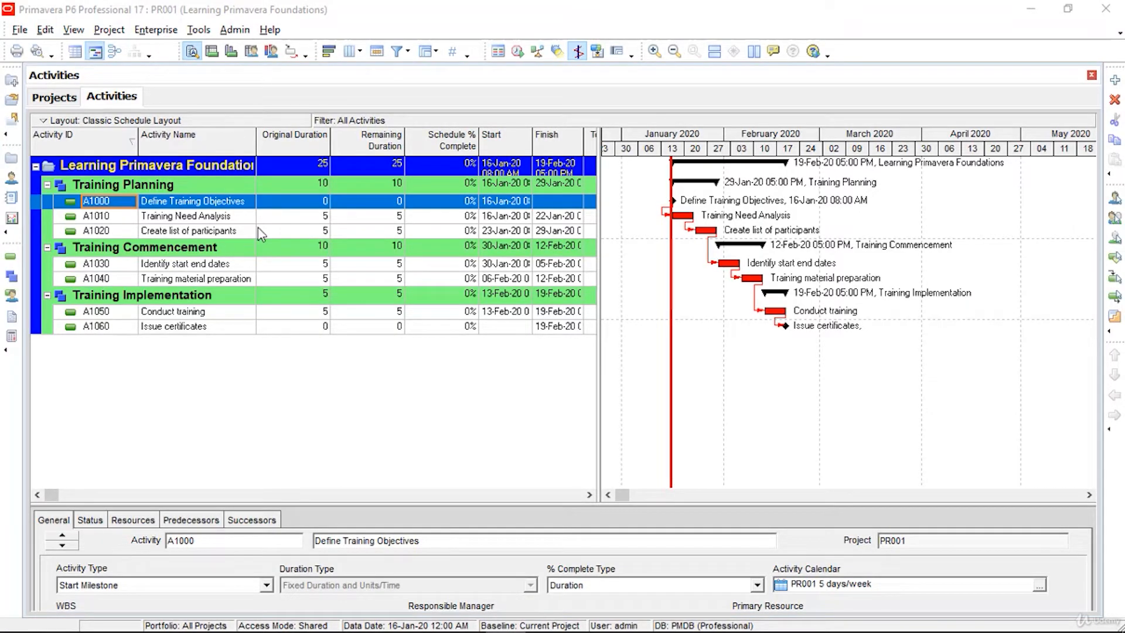
# Step: Save the current activity layout with Save Layout As under the name 'PR001-Layout'
pyautogui.click(73, 30)
pyautogui.moveTo(85, 53)
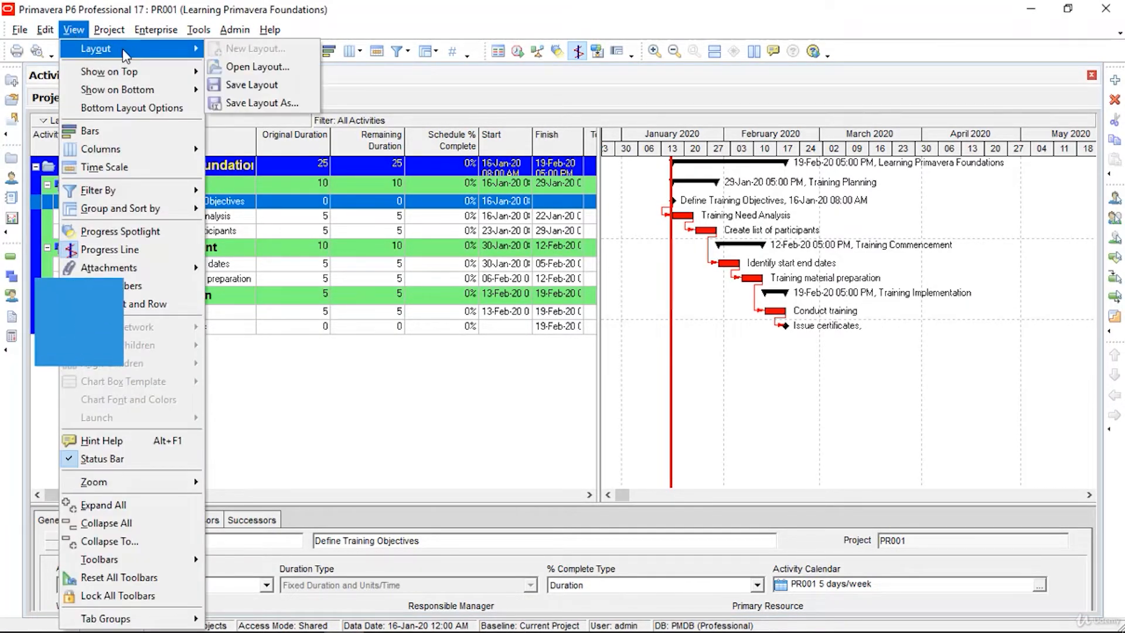
pyautogui.click(264, 104)
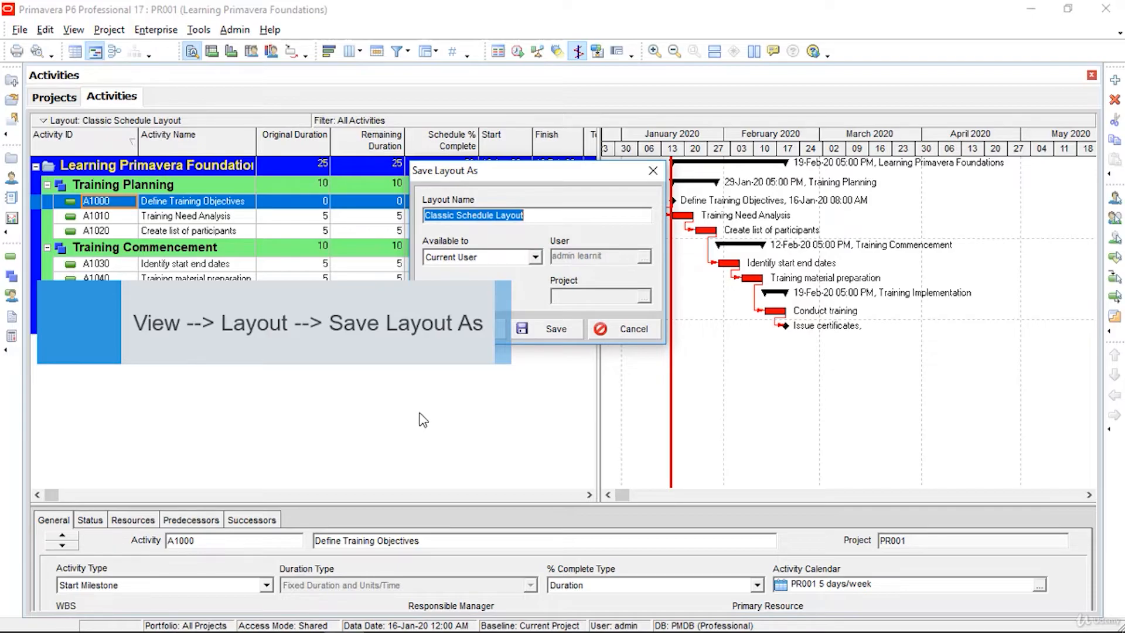
pyautogui.write('PR001-Layout')
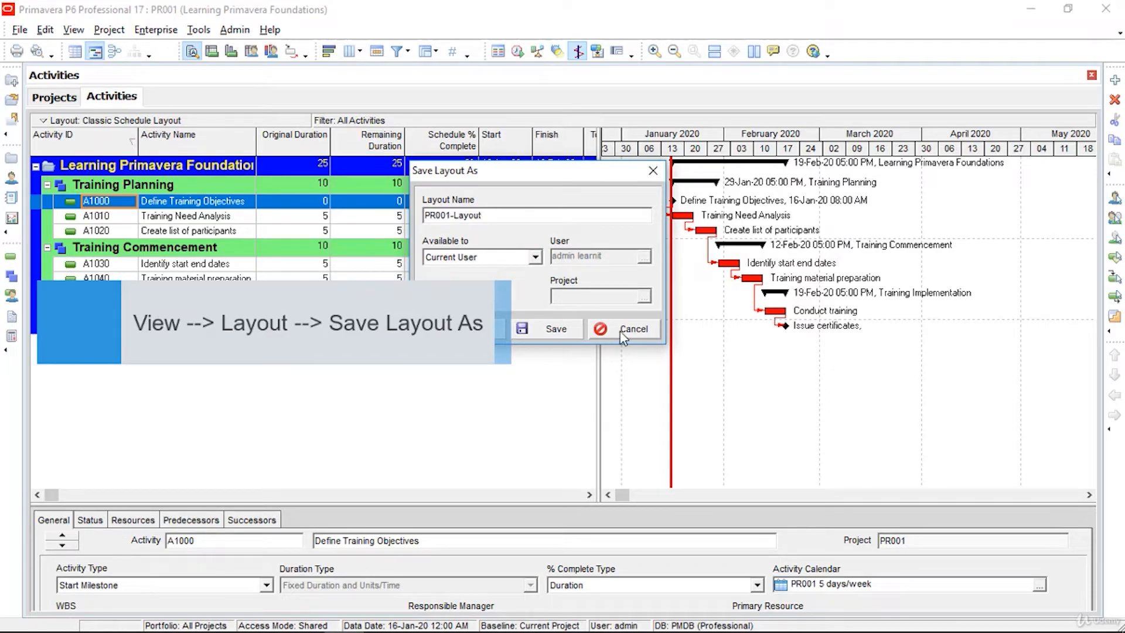
pyautogui.click(547, 331)
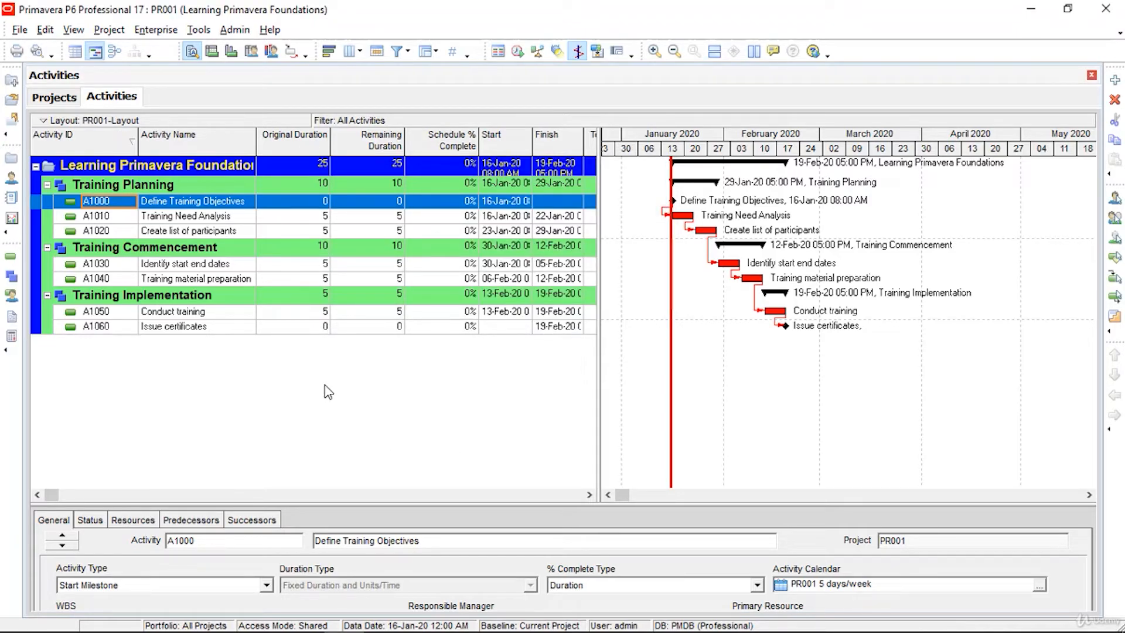
# Step: Add Actual Finish, Actual Start and Actual Duration columns to the activity table
pyautogui.click(74, 30)
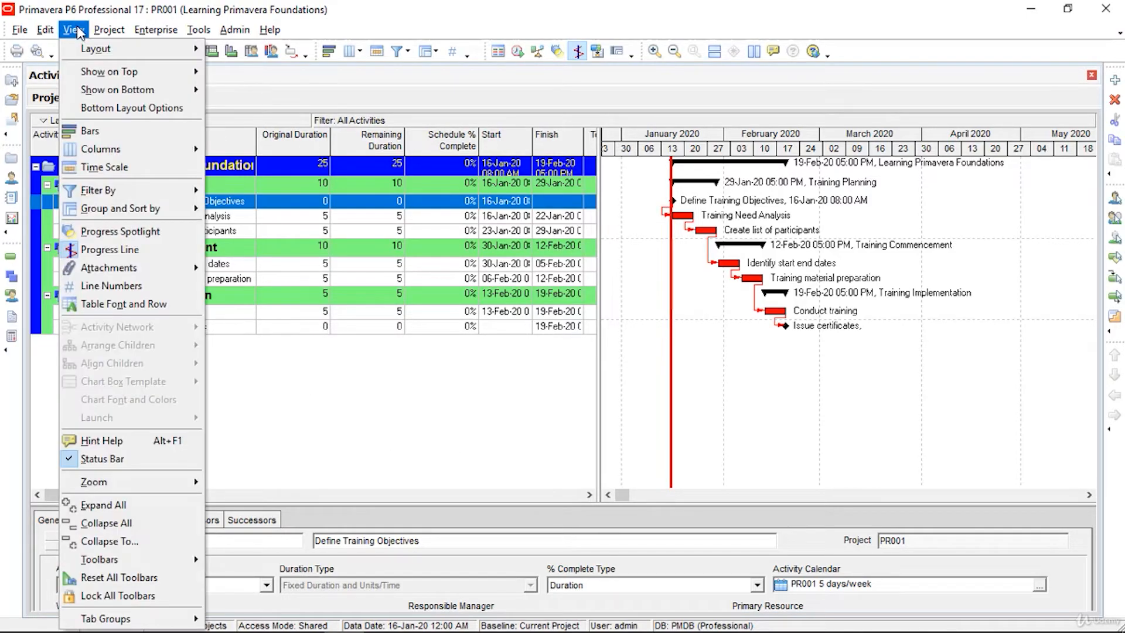
pyautogui.click(74, 30)
pyautogui.click(74, 30)
pyautogui.click(115, 152)
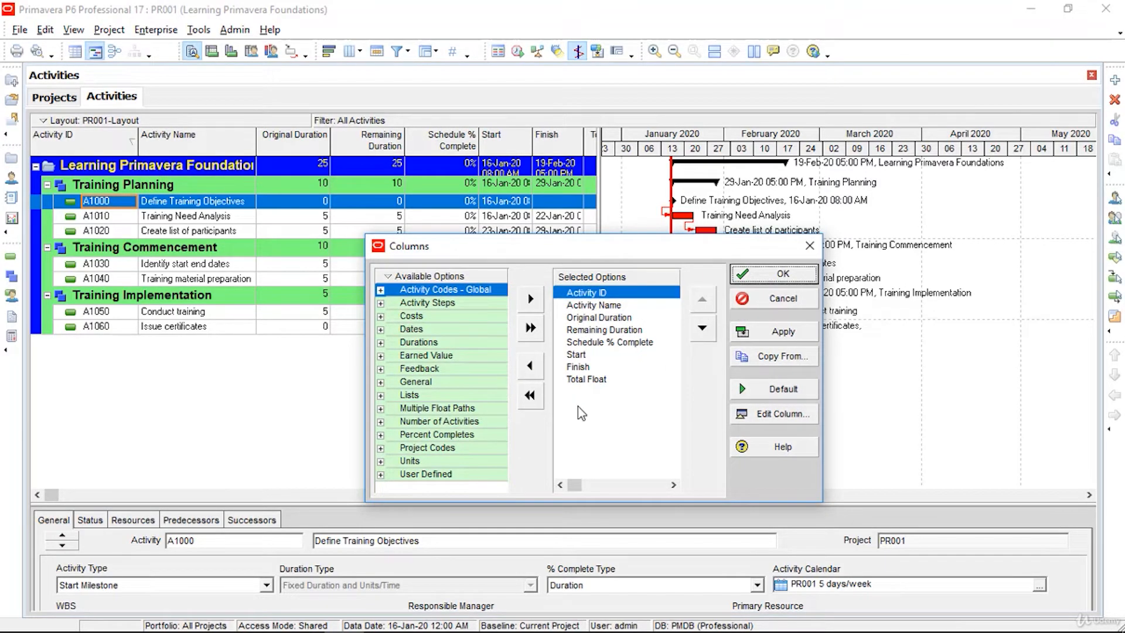
pyautogui.click(380, 329)
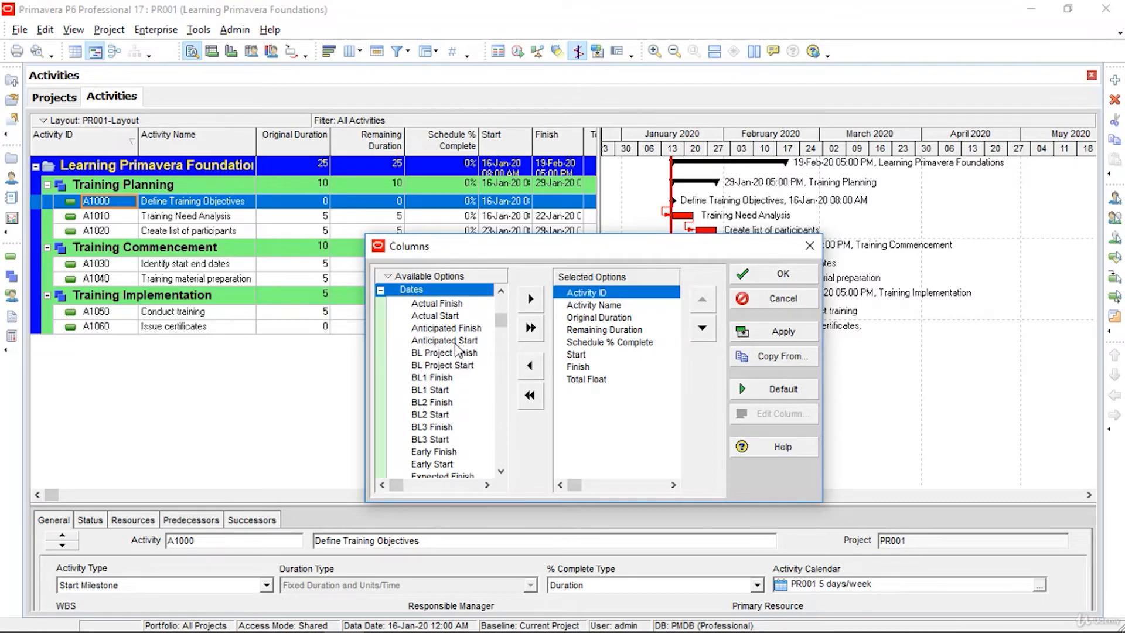
pyautogui.click(443, 304)
pyautogui.click(530, 299)
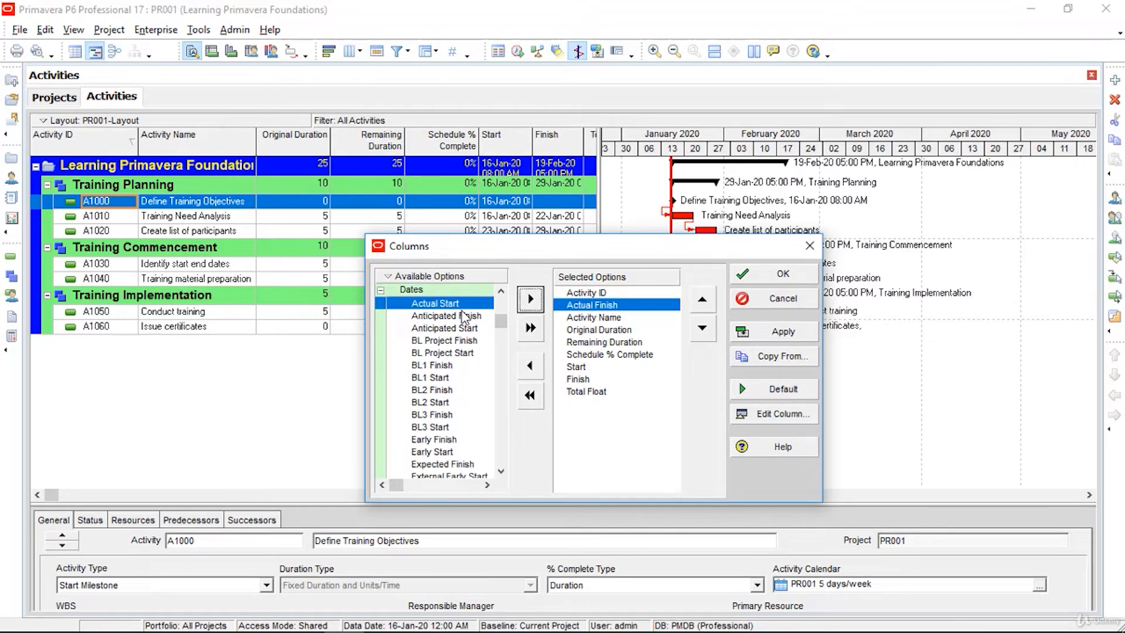
pyautogui.click(530, 299)
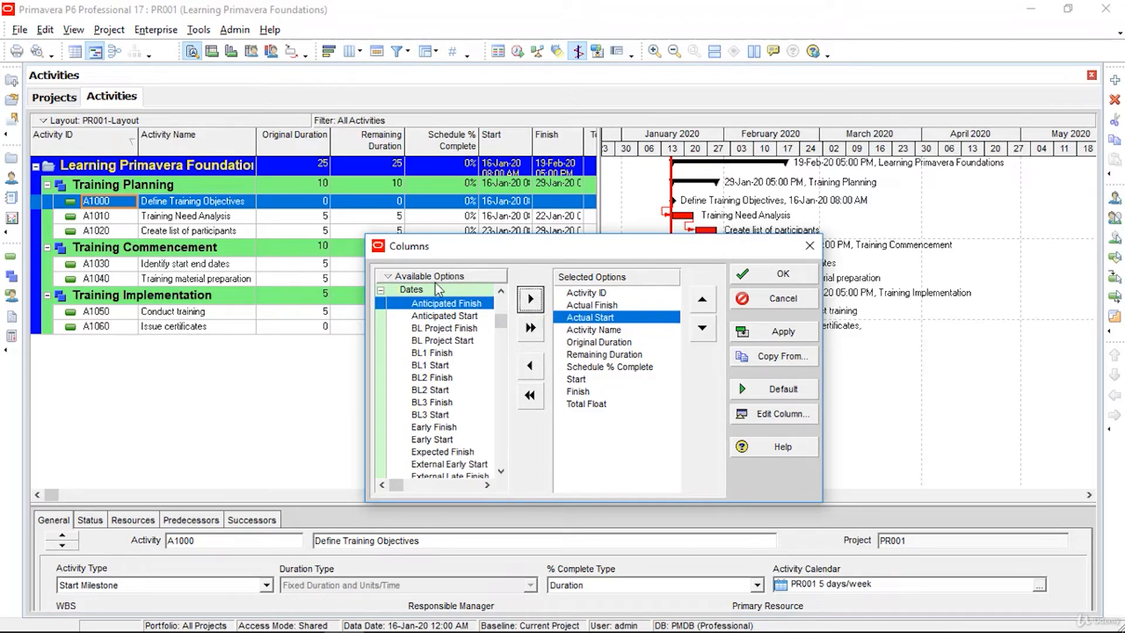
pyautogui.click(380, 290)
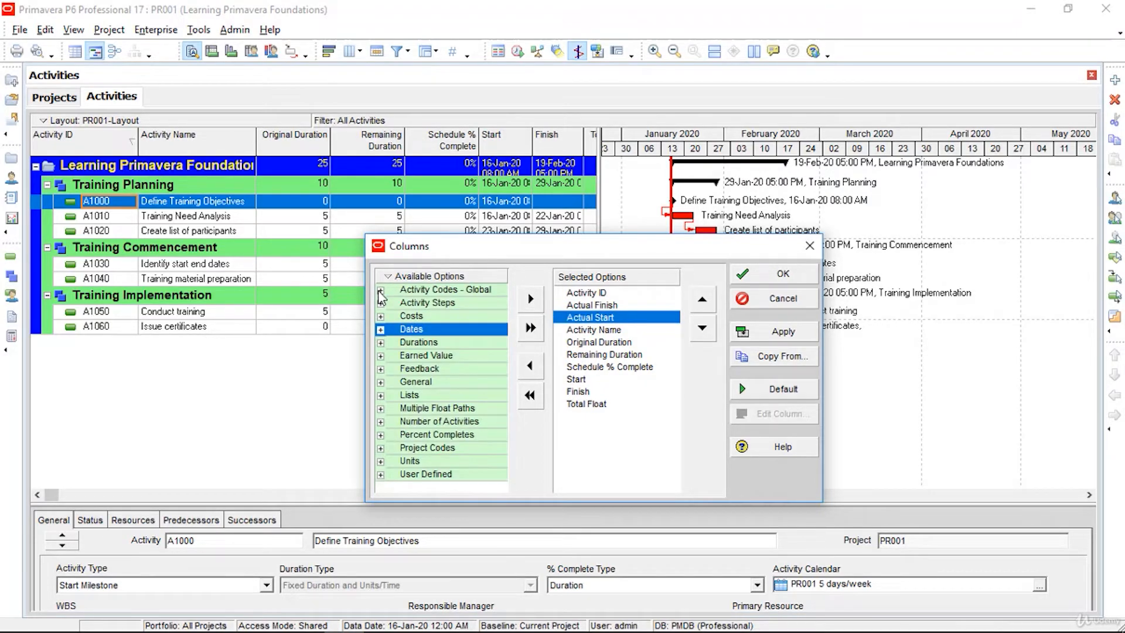
pyautogui.click(385, 344)
pyautogui.click(381, 342)
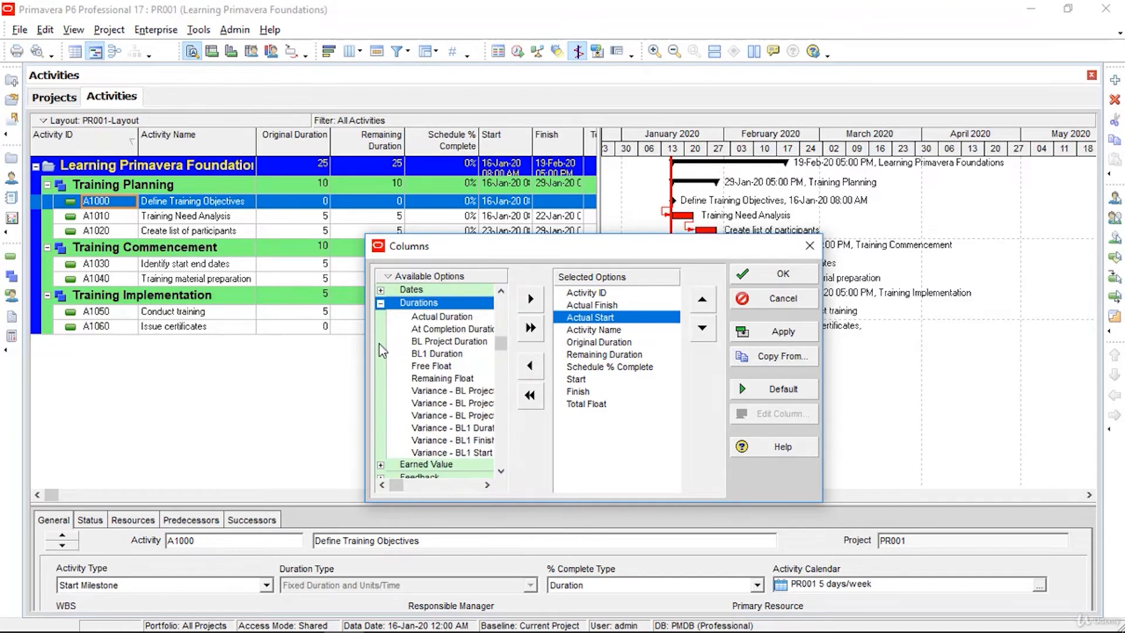
pyautogui.click(445, 316)
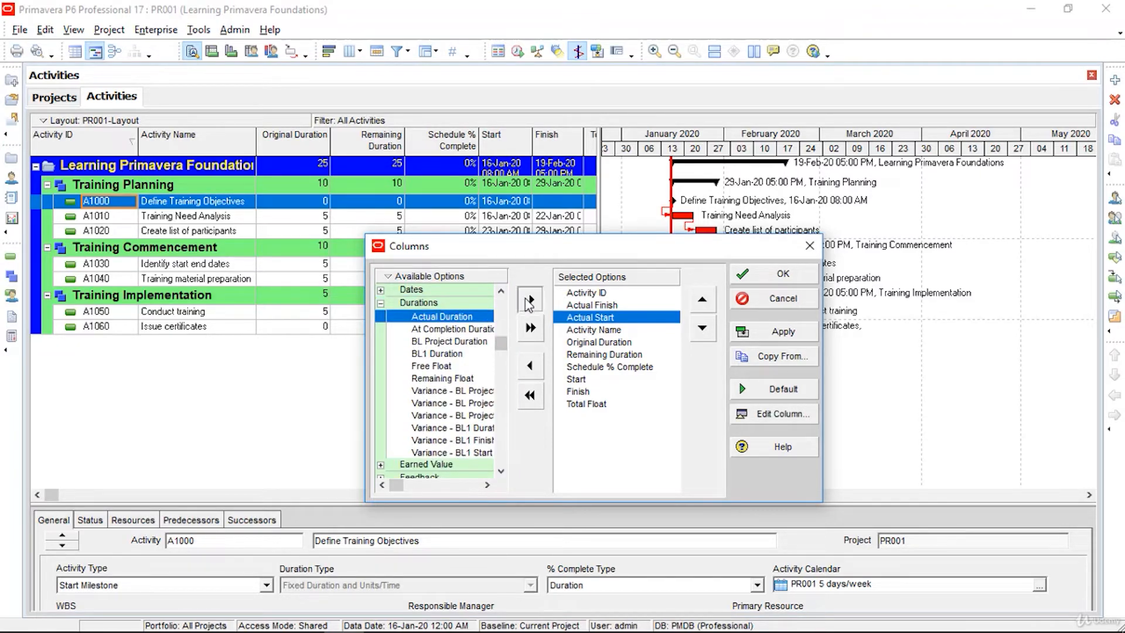
pyautogui.click(530, 299)
pyautogui.click(380, 303)
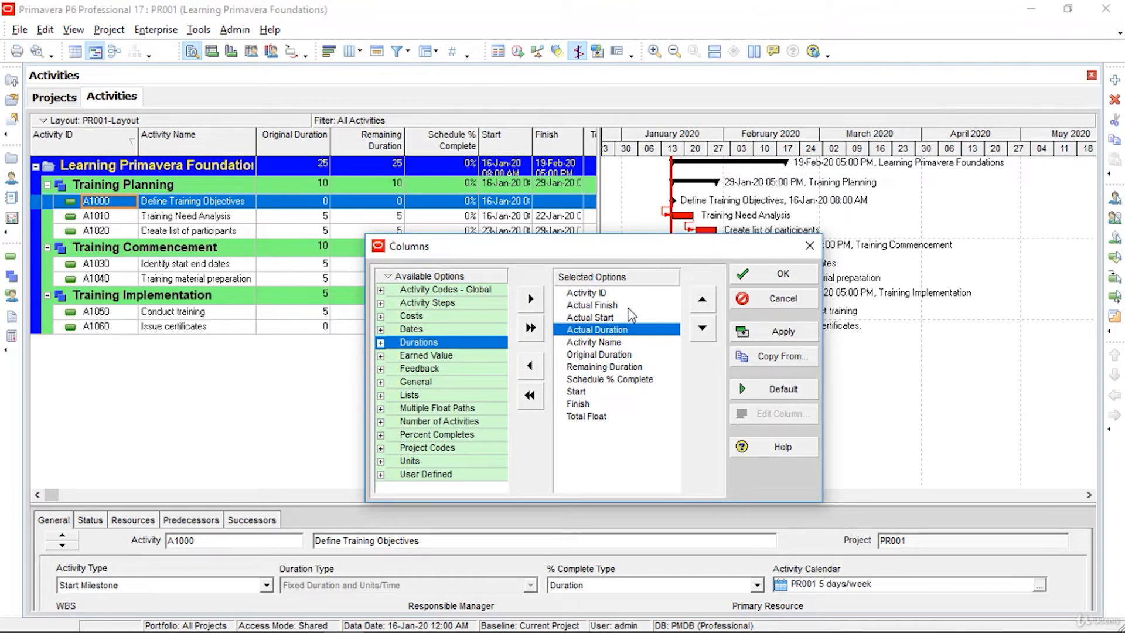
# Step: Move the Start column up to follow Activity Name and apply the new column order
pyautogui.click(592, 392)
pyautogui.click(702, 300)
pyautogui.click(702, 300)
pyautogui.click(701, 300)
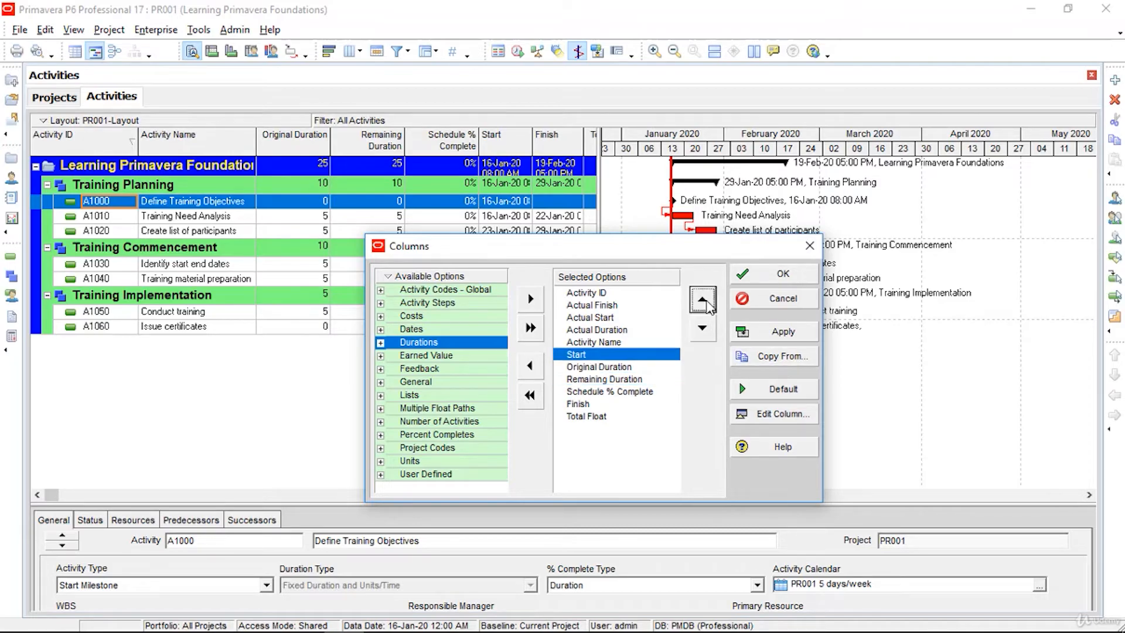
pyautogui.click(702, 300)
pyautogui.click(707, 305)
pyautogui.click(707, 305)
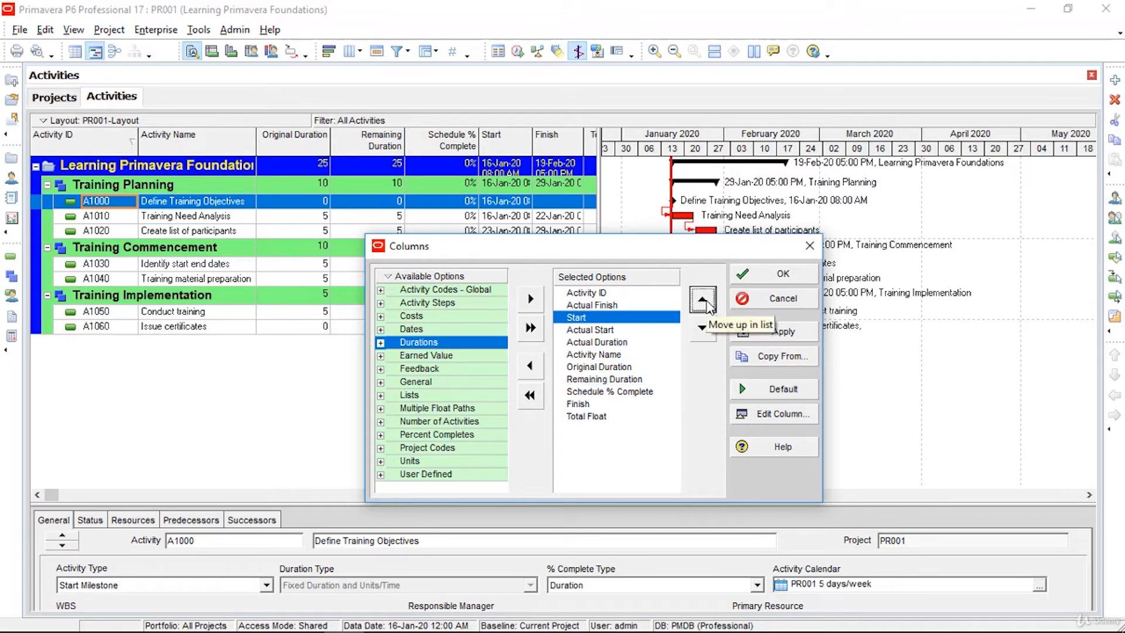
pyautogui.click(708, 305)
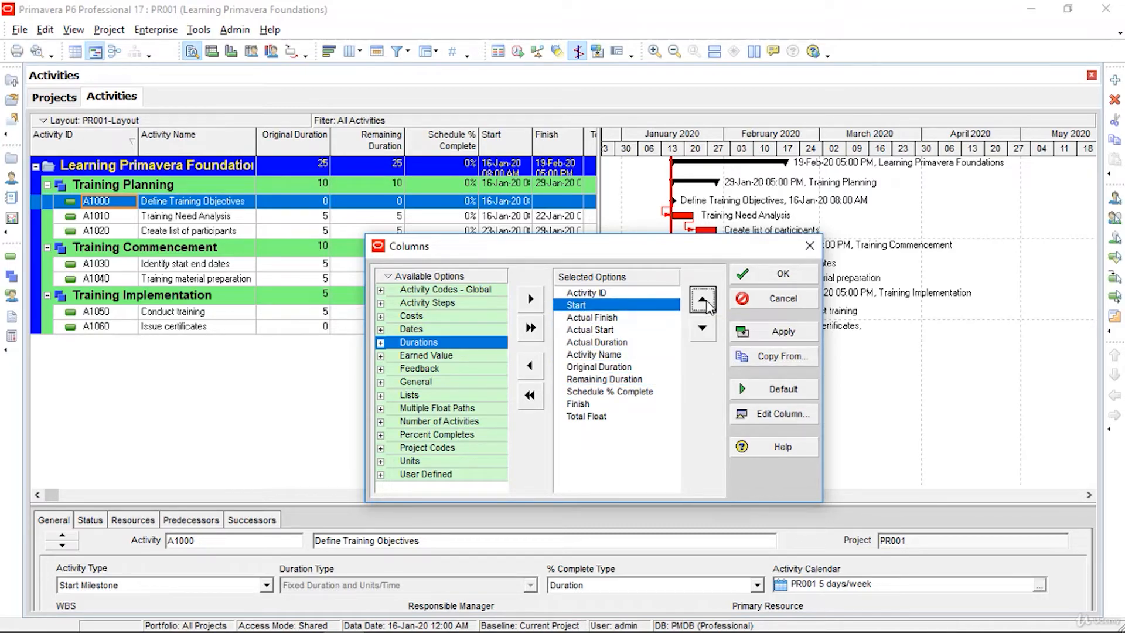
pyautogui.click(594, 404)
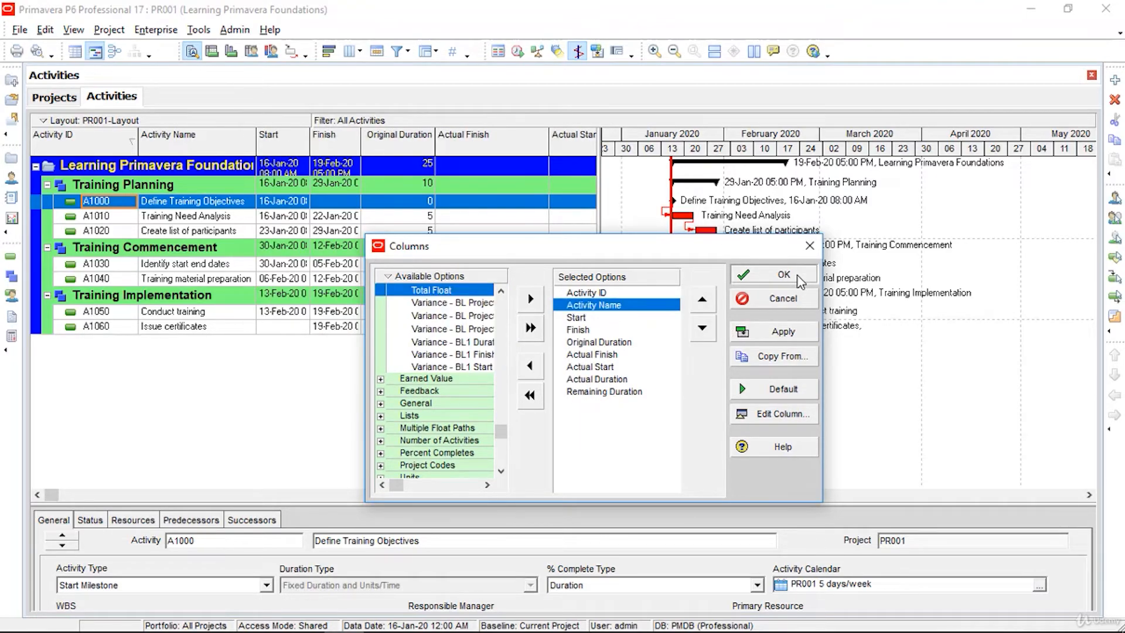
pyautogui.click(798, 277)
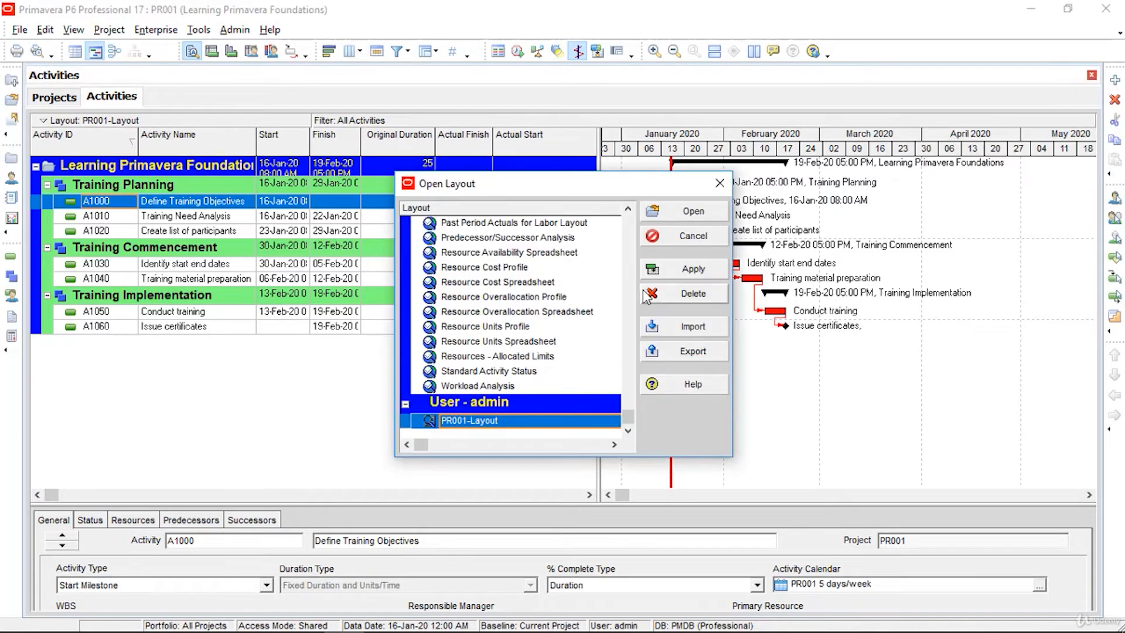
# Step: Open the Classic Schedule Layout and zoom out the Gantt timescale to show 16-Jan-20 to 19-Feb-20
pyautogui.scroll(5, 621, 261)
pyautogui.scroll(1, 603, 270)
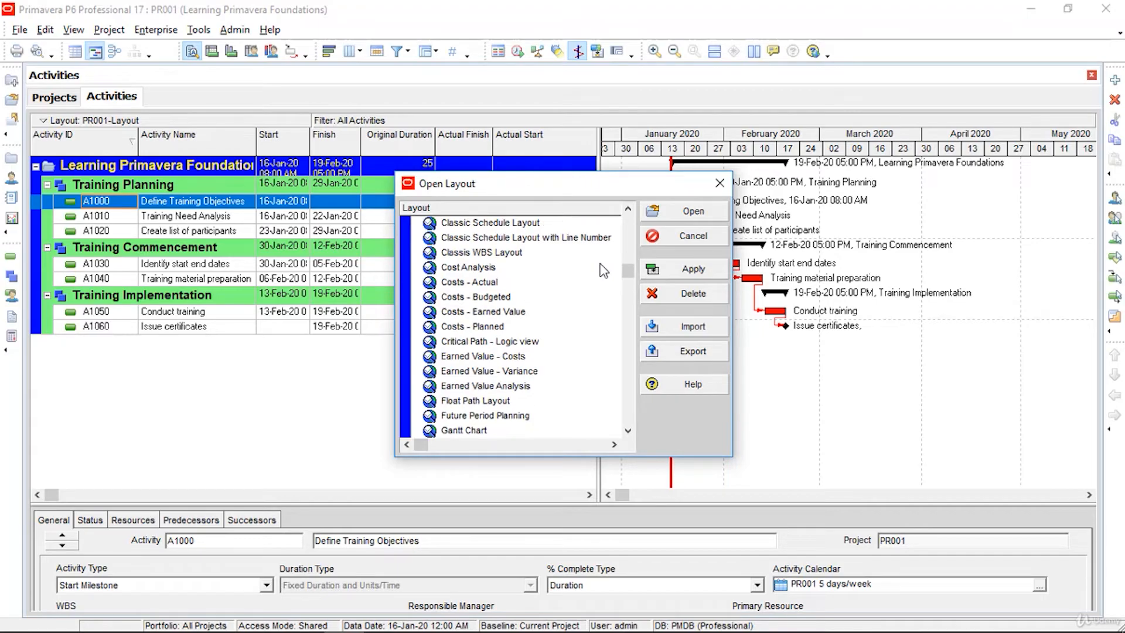
pyautogui.click(535, 225)
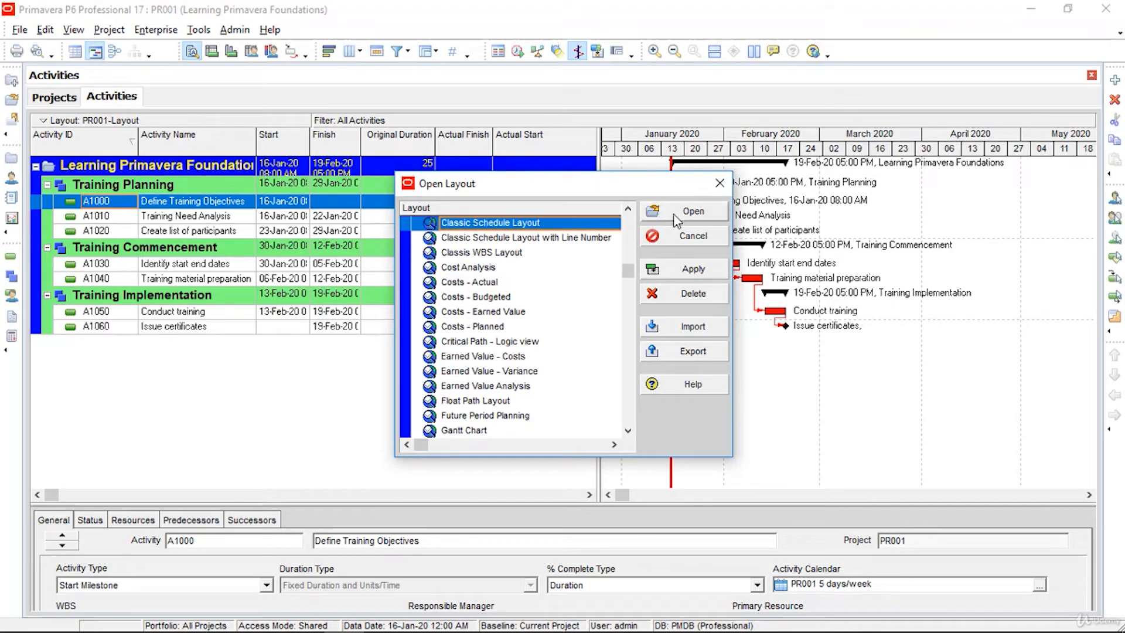
pyautogui.click(695, 212)
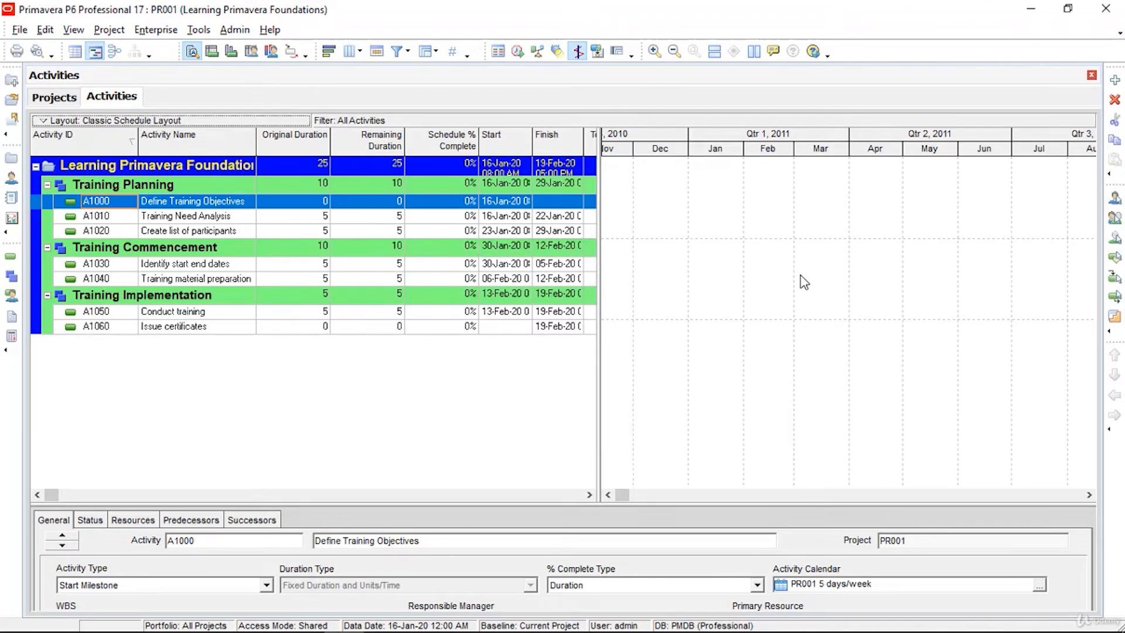
pyautogui.click(674, 51)
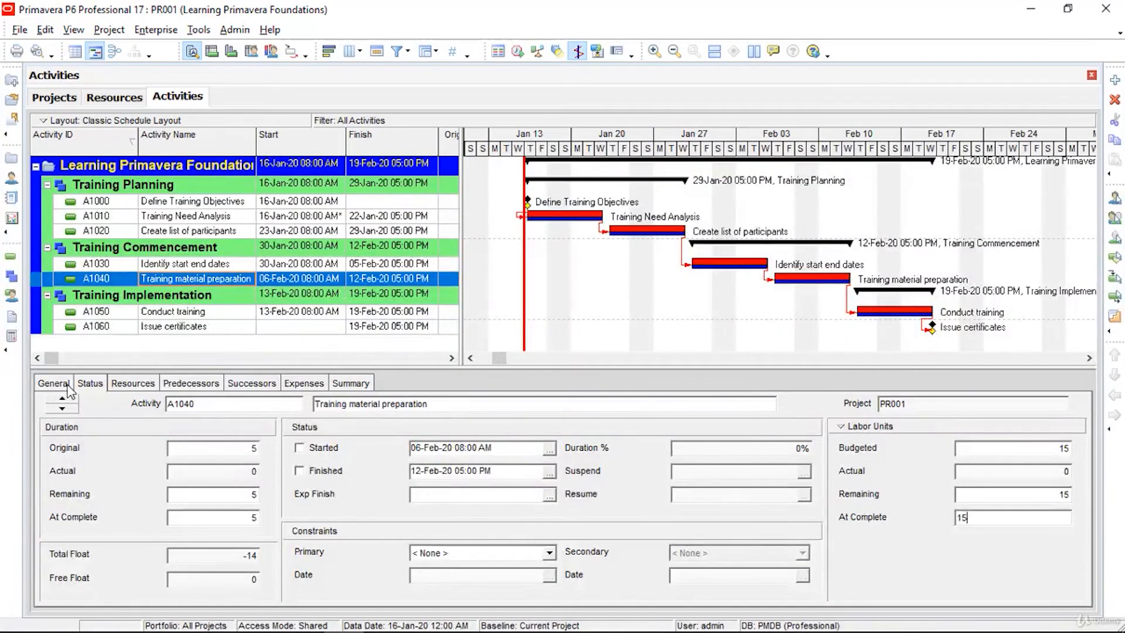
# Step: Review the selected activity's General and then Status details in the Activity Details pane
pyautogui.click(67, 386)
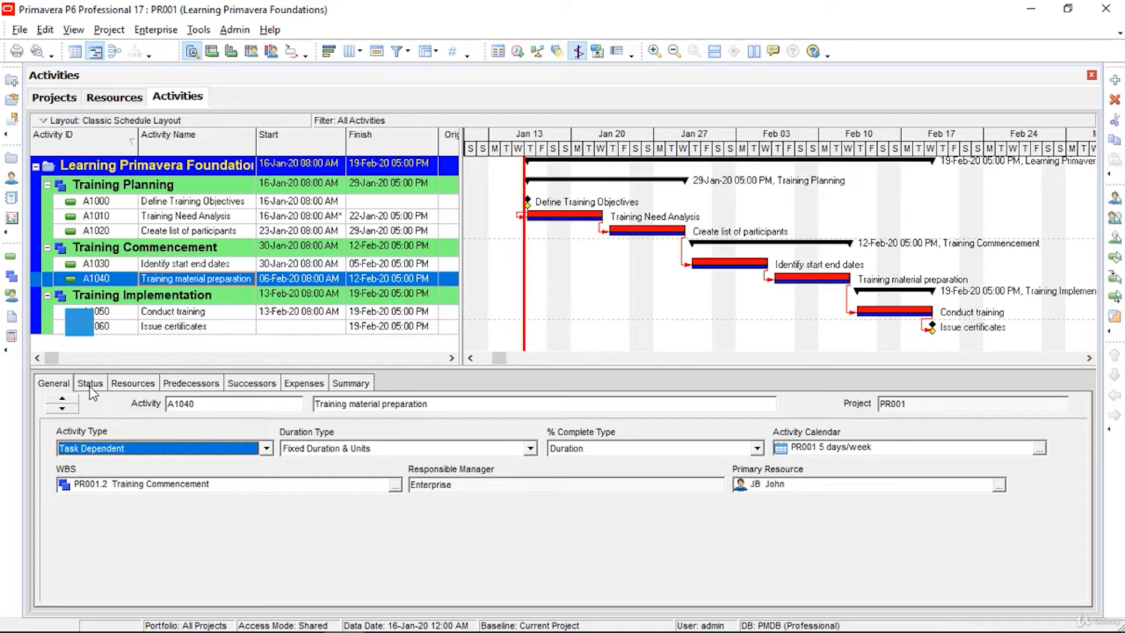
pyautogui.click(90, 385)
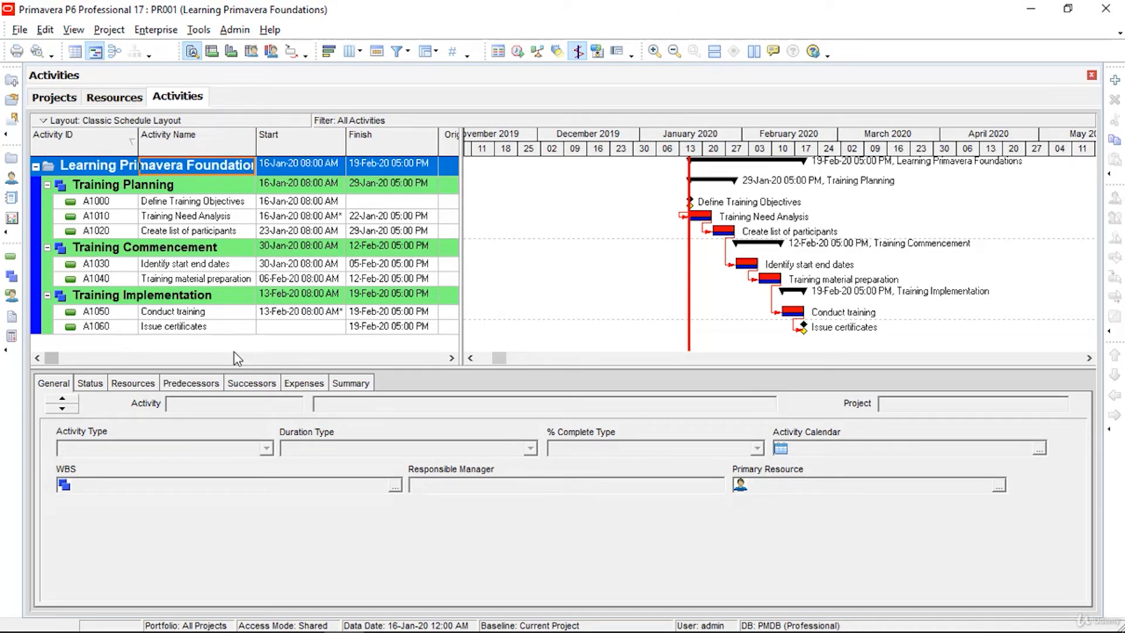
# Step: Apply the Has Start Constraint filter to the PR001 activities from A1020's right-click Filters
pyautogui.click(176, 230)
pyautogui.rightClick(176, 230)
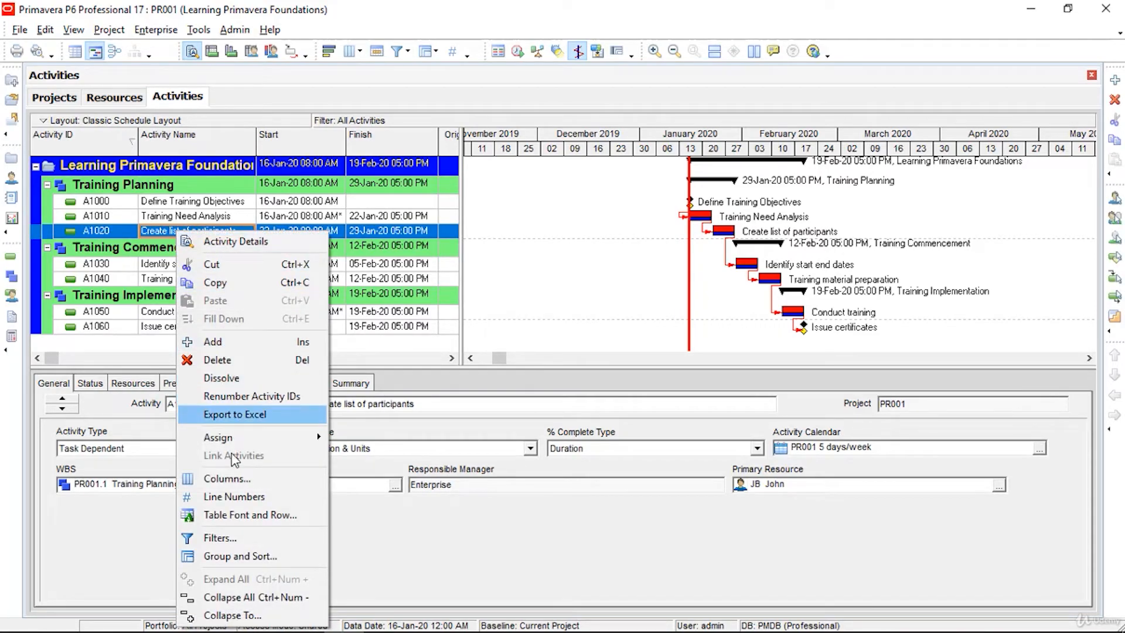
pyautogui.click(234, 539)
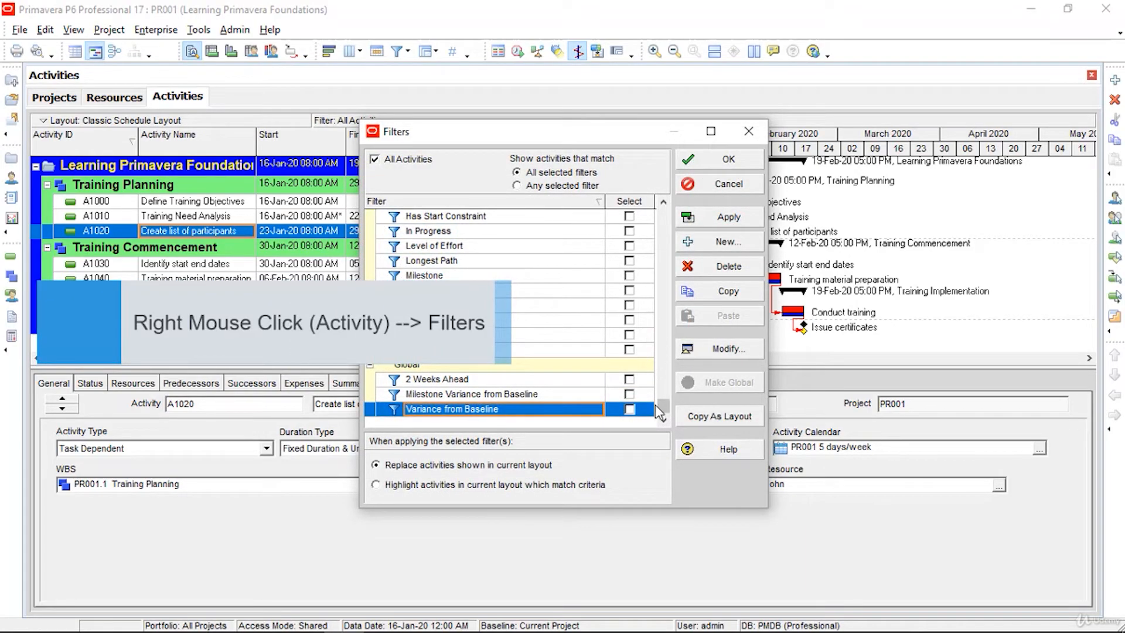
pyautogui.moveTo(660, 406); pyautogui.dragTo(656, 208)
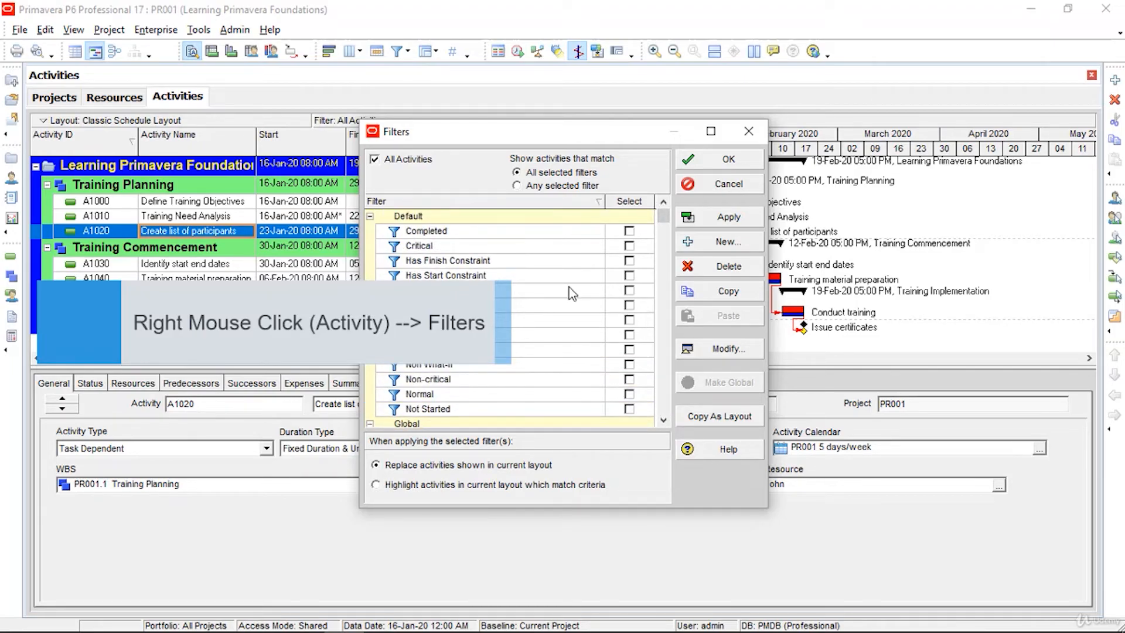
pyautogui.click(629, 276)
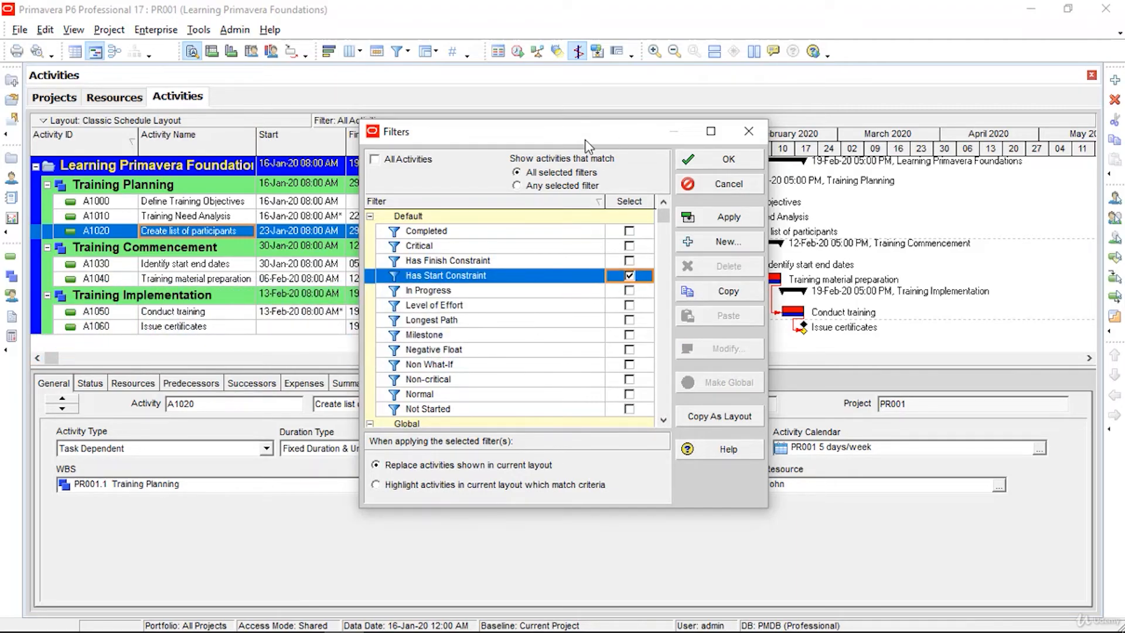
pyautogui.moveTo(586, 136); pyautogui.dragTo(706, 85)
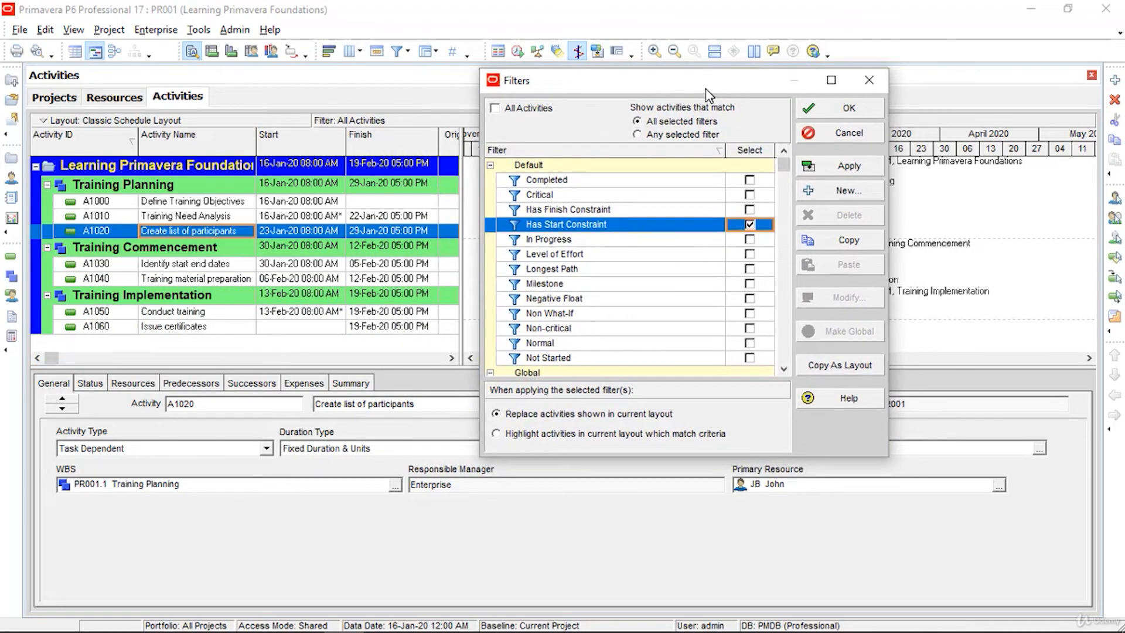
pyautogui.click(846, 173)
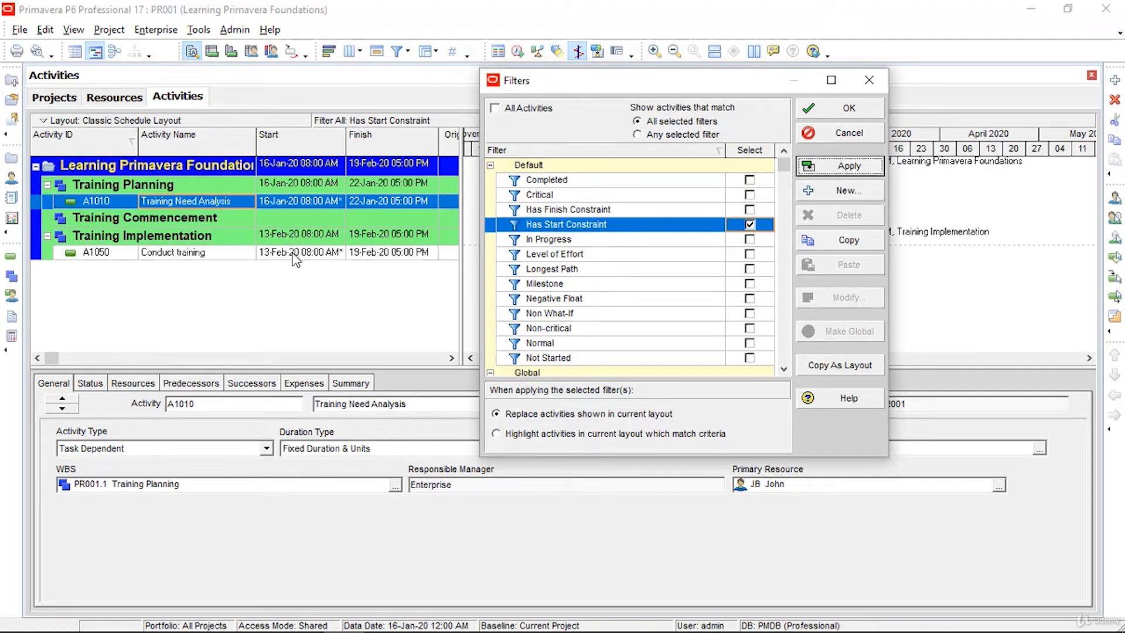
# Step: Swap it for the Milestone filter, leaving only A1000 and A1060 listed
pyautogui.click(751, 226)
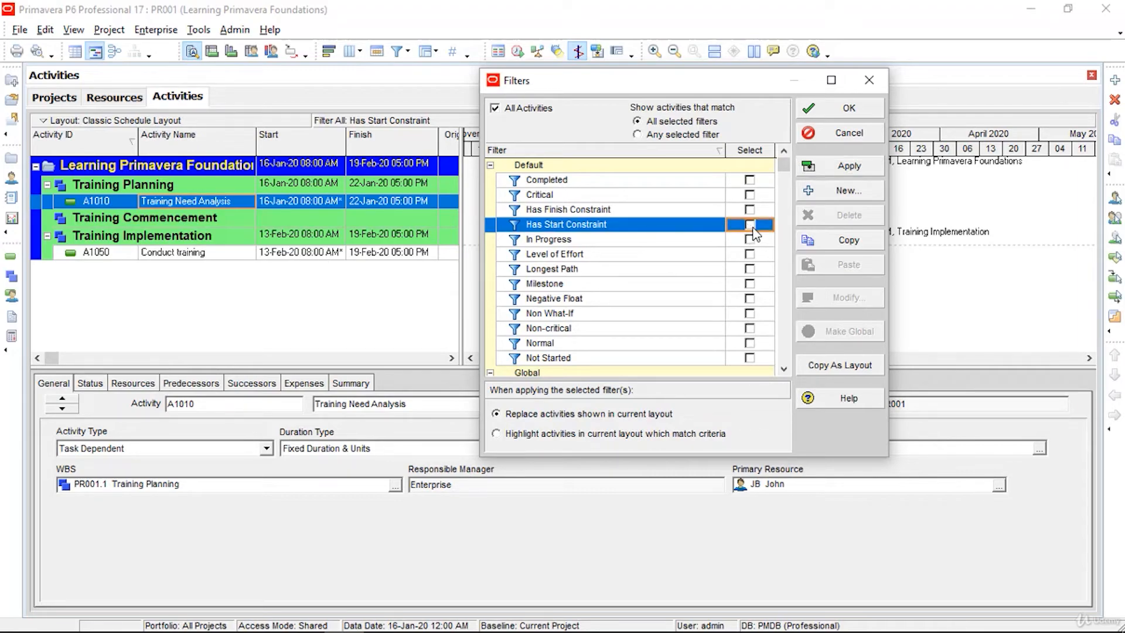
pyautogui.click(749, 284)
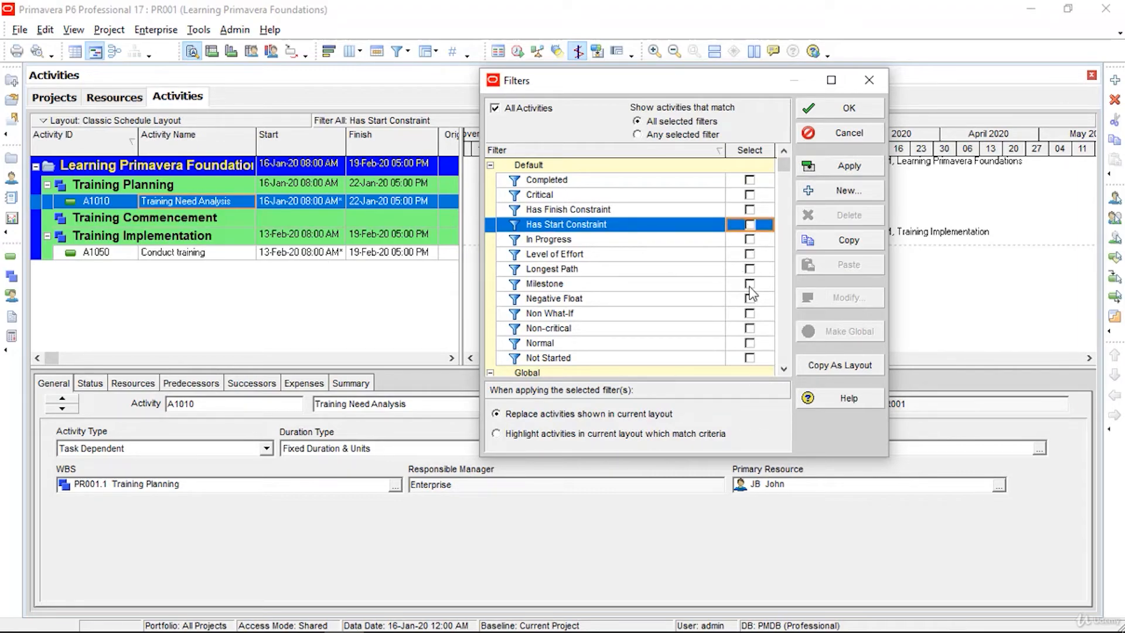
pyautogui.click(849, 167)
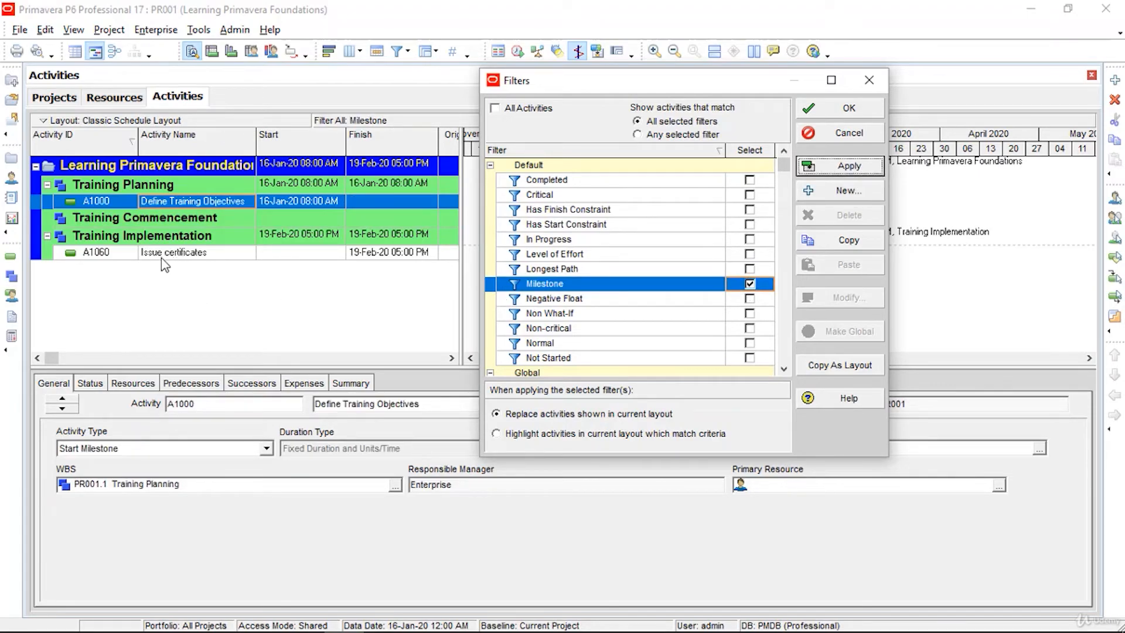
pyautogui.moveTo(596, 86); pyautogui.dragTo(653, 277)
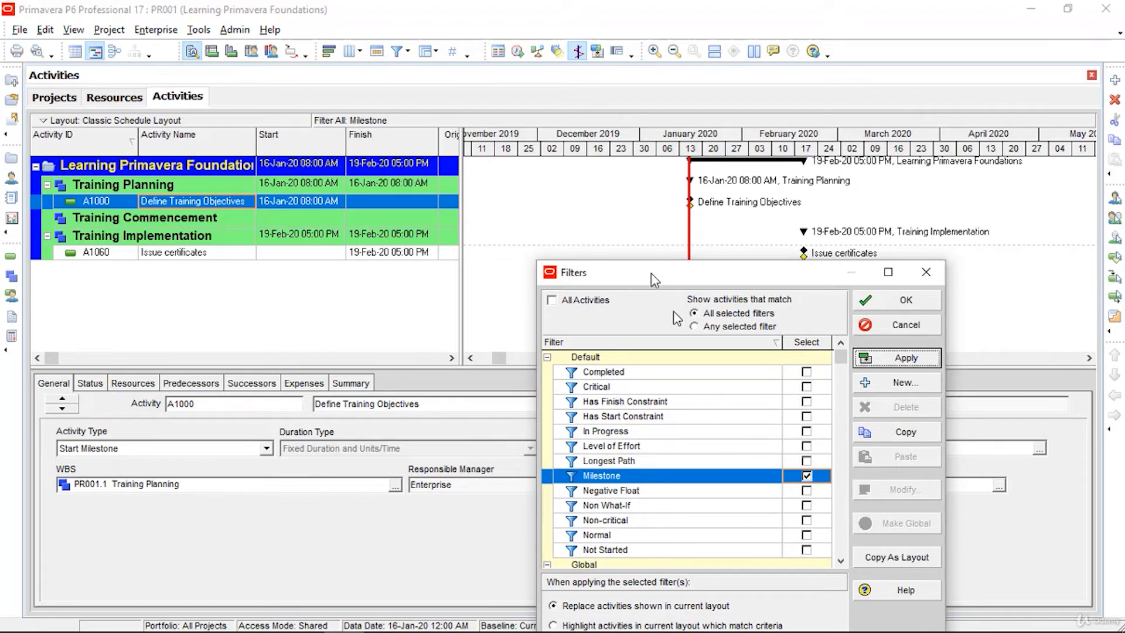
pyautogui.moveTo(654, 280); pyautogui.dragTo(607, 86)
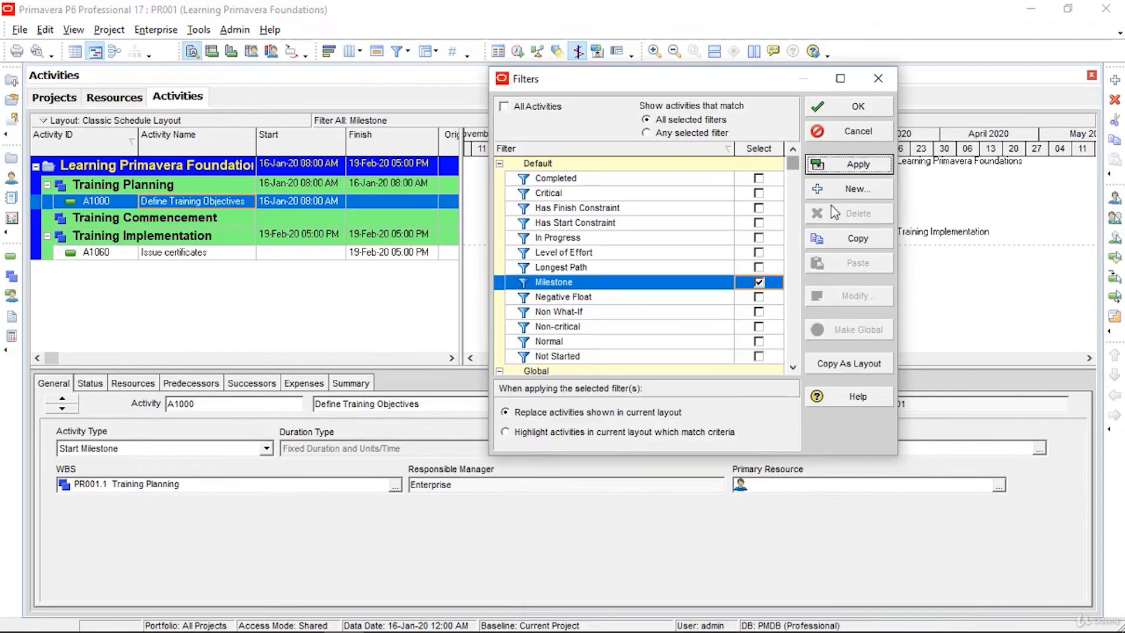
# Step: Start a new Untitled Filter in the Filters dialog, then cancel it without saving
pyautogui.click(860, 190)
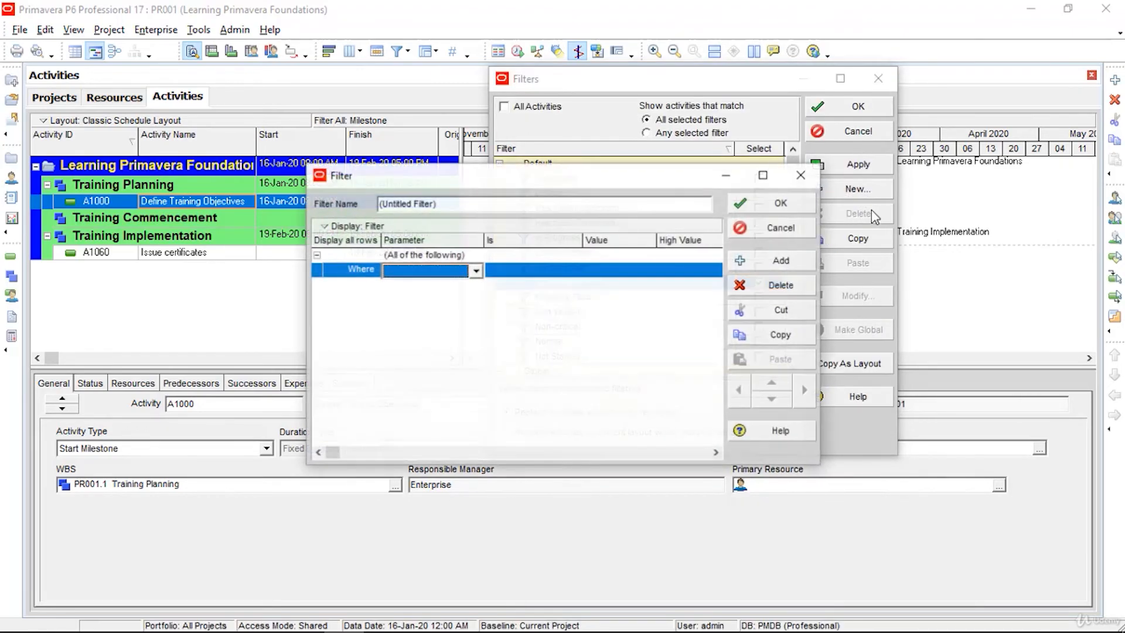
pyautogui.click(796, 241)
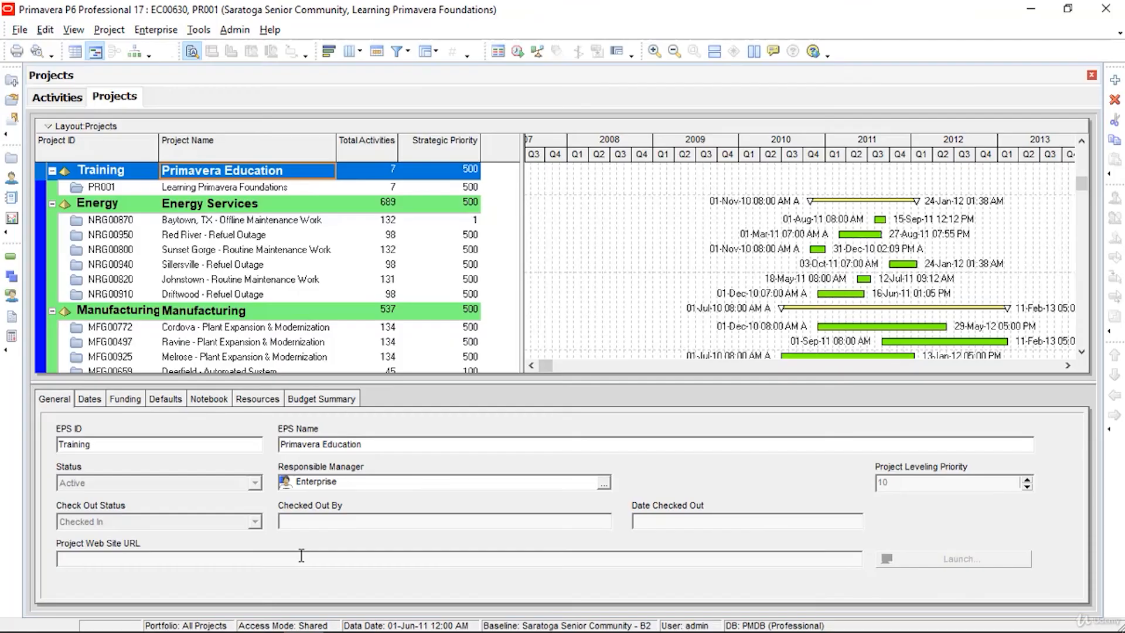
# Step: Open PR001 Learning Primavera Foundations and NRG00950 Red River - Refuel Outage together
pyautogui.click(157, 30)
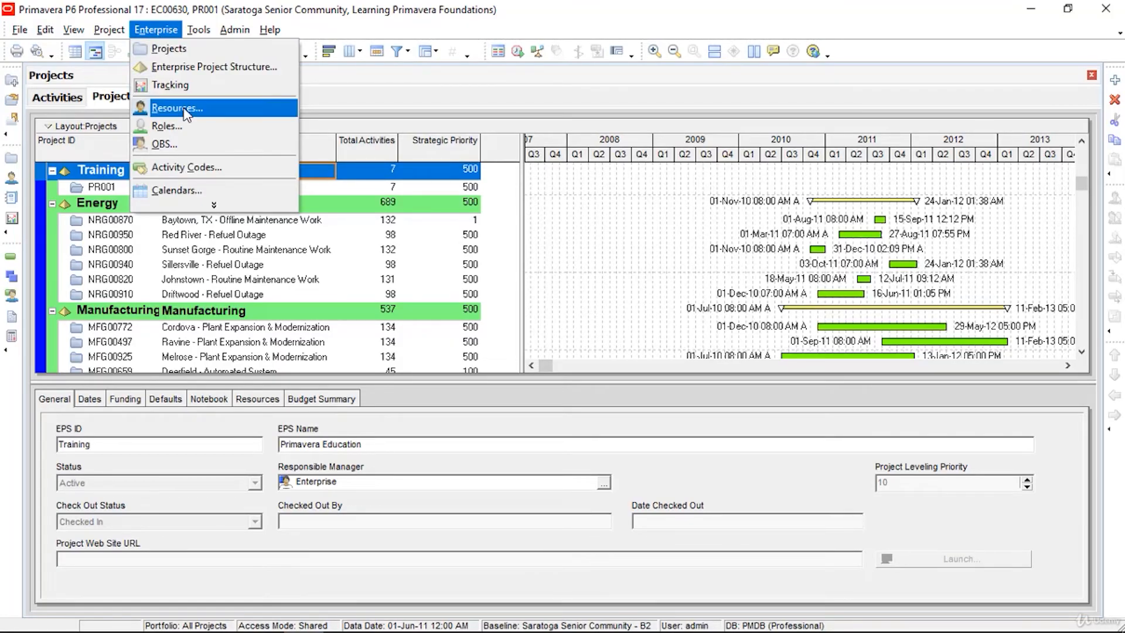
pyautogui.click(188, 49)
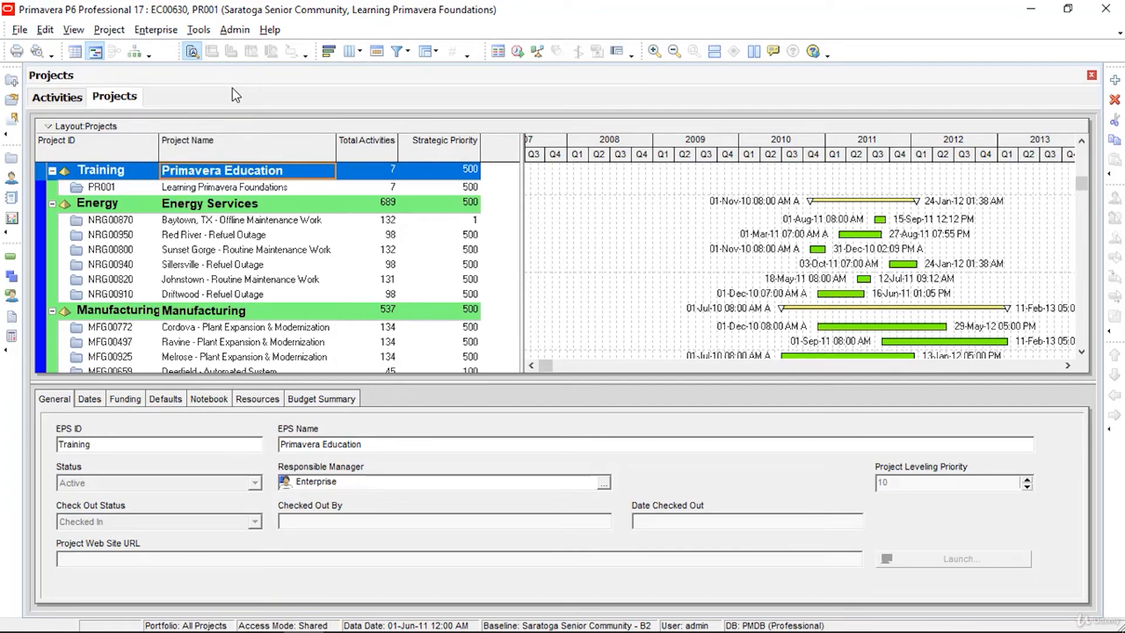
pyautogui.hotkey('ctrl', 'o')
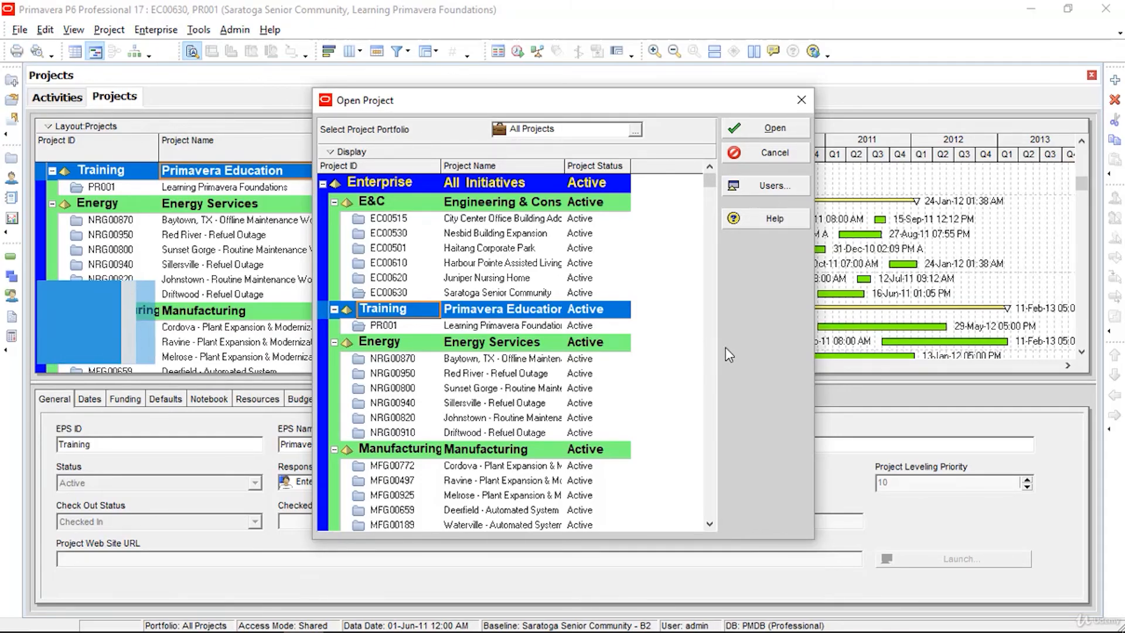
pyautogui.keyDown('ctrl'); pyautogui.click(573, 327); pyautogui.keyUp('ctrl')
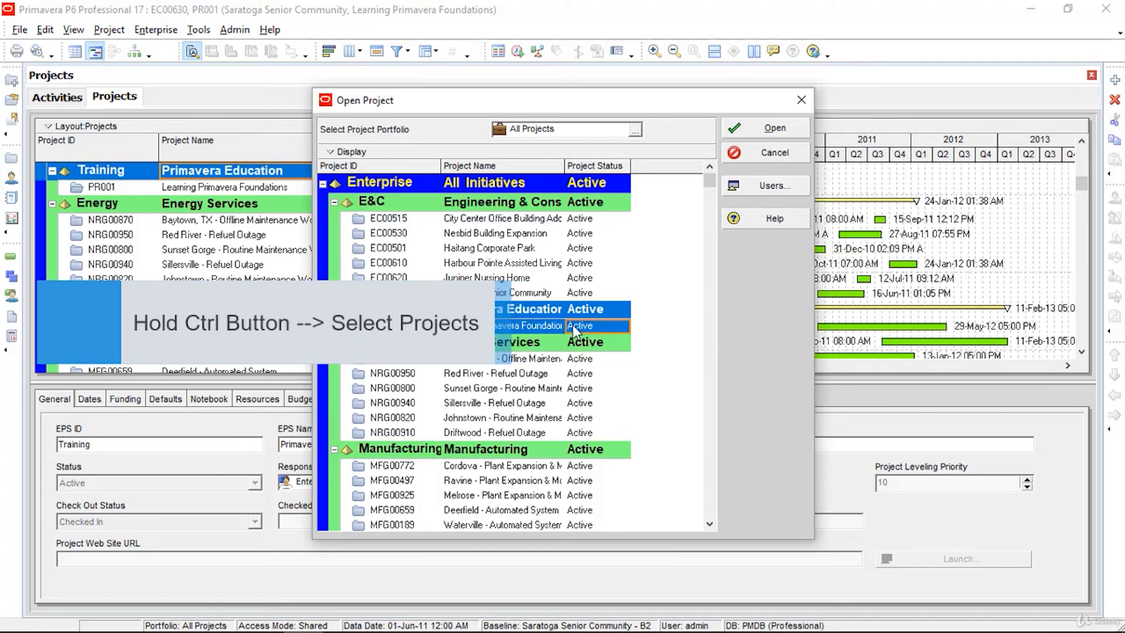
pyautogui.keyDown('ctrl'); pyautogui.click(509, 375); pyautogui.keyUp('ctrl')
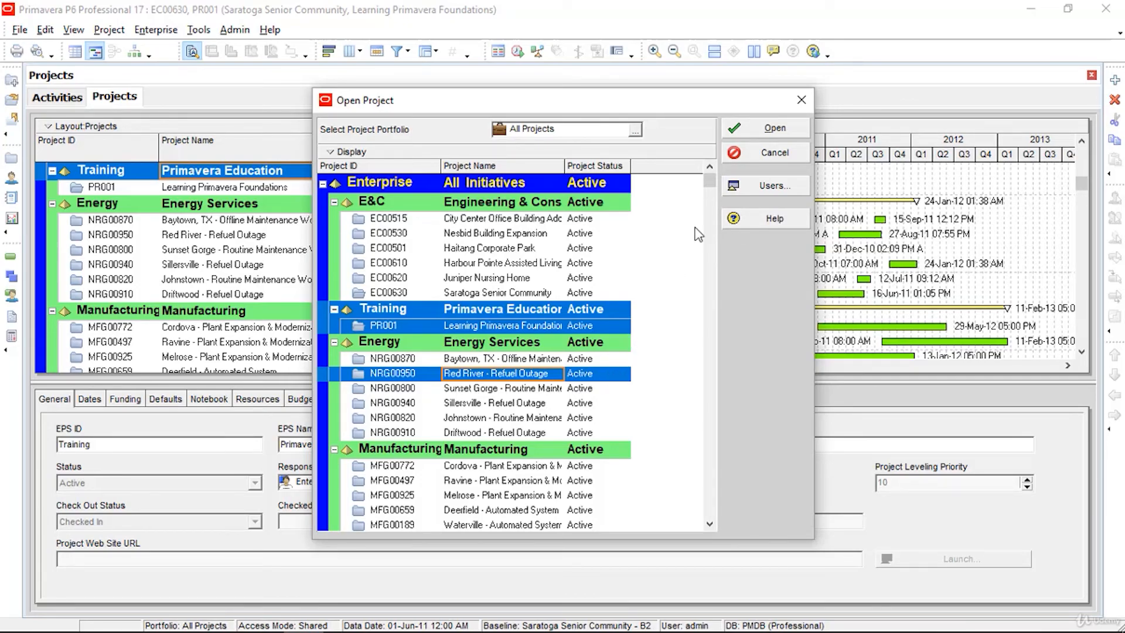
pyautogui.click(754, 140)
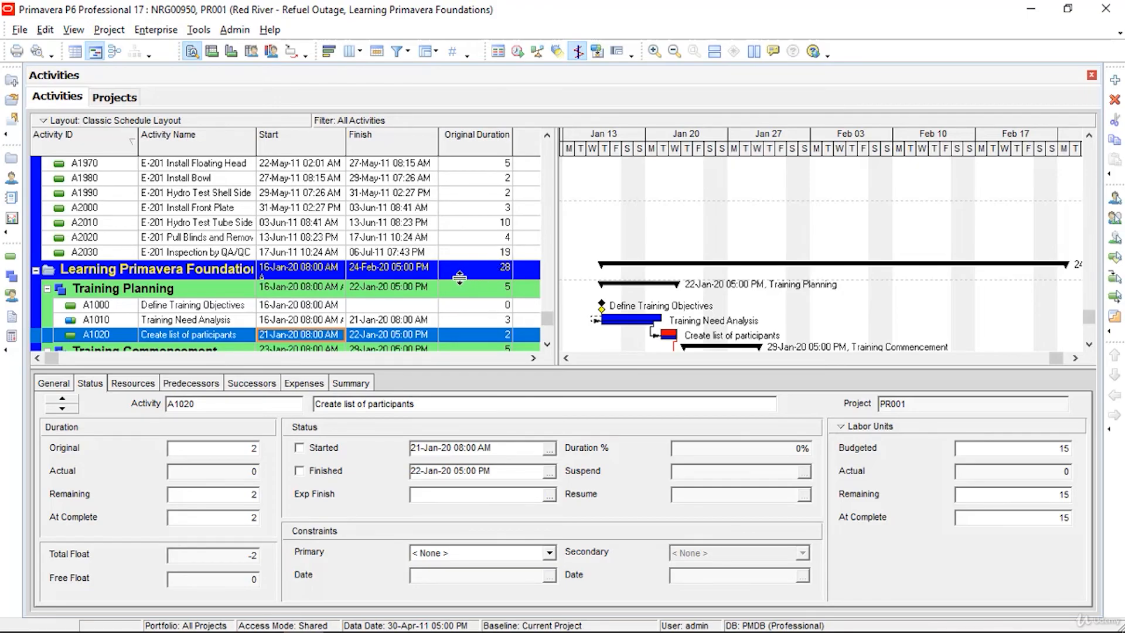
# Step: Scroll through the activity table to confirm only PR001's activities are listed
pyautogui.scroll(8, 459, 278)
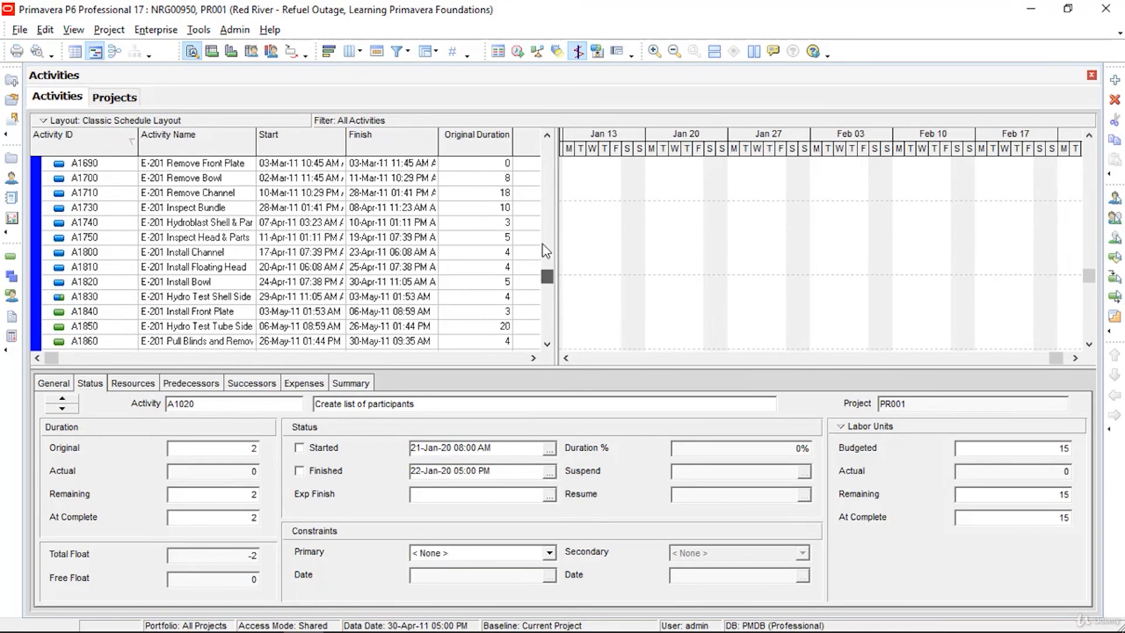
pyautogui.moveTo(542, 244); pyautogui.dragTo(530, 144)
pyautogui.scroll(-10, 326, 203)
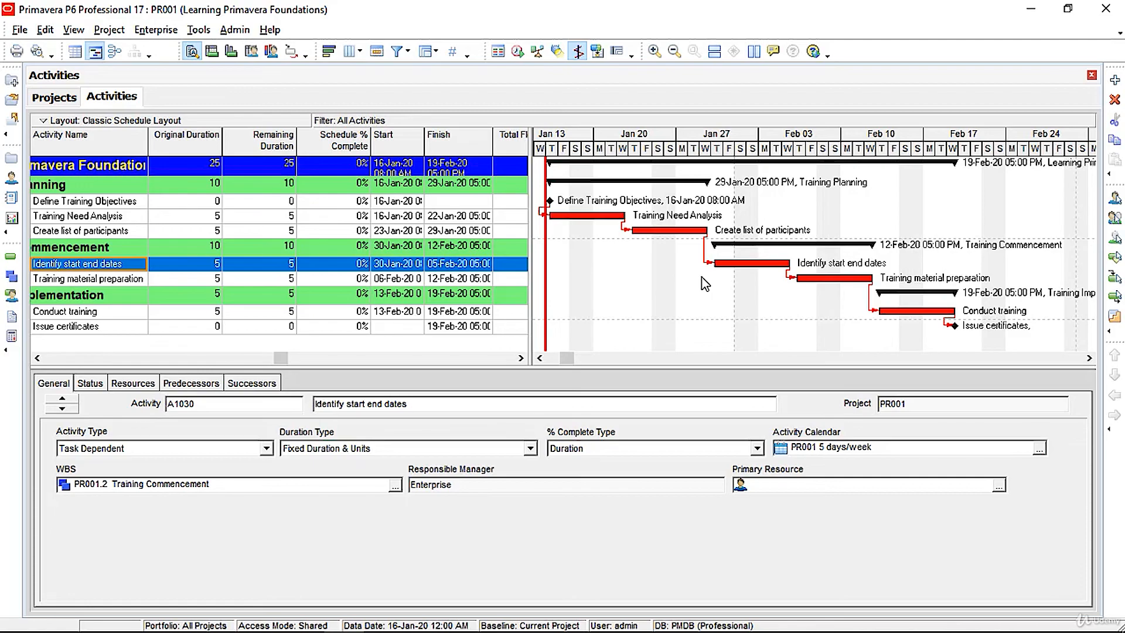
# Step: Change the Milestone bar's start and end shapes to house in the Bars dialog and apply
pyautogui.rightClick(672, 255)
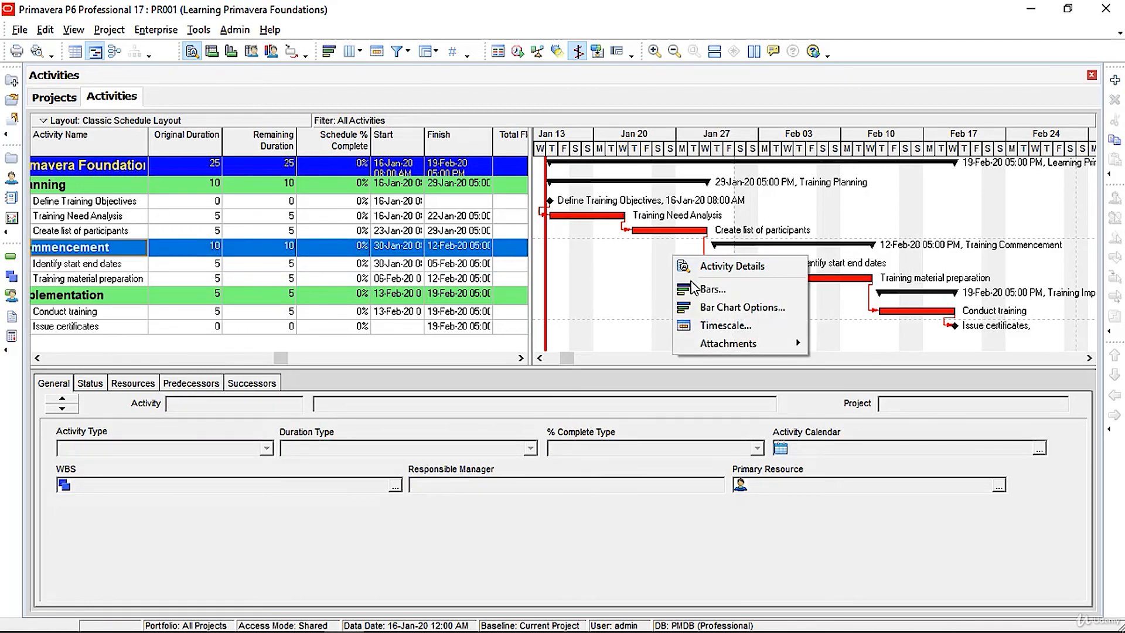
pyautogui.click(707, 290)
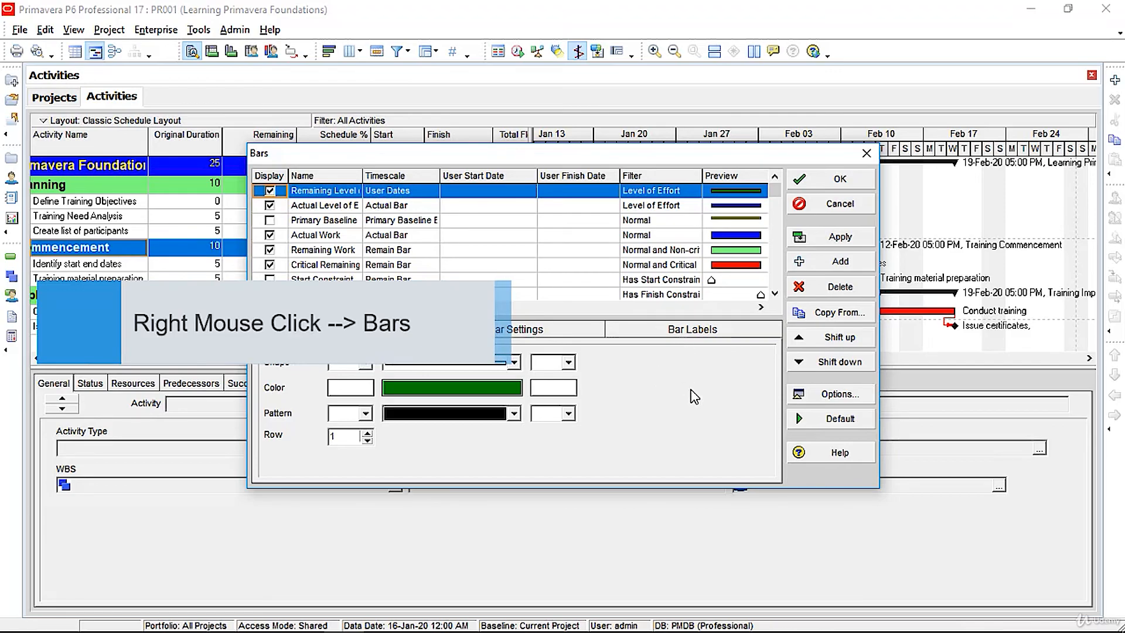
pyautogui.click(507, 331)
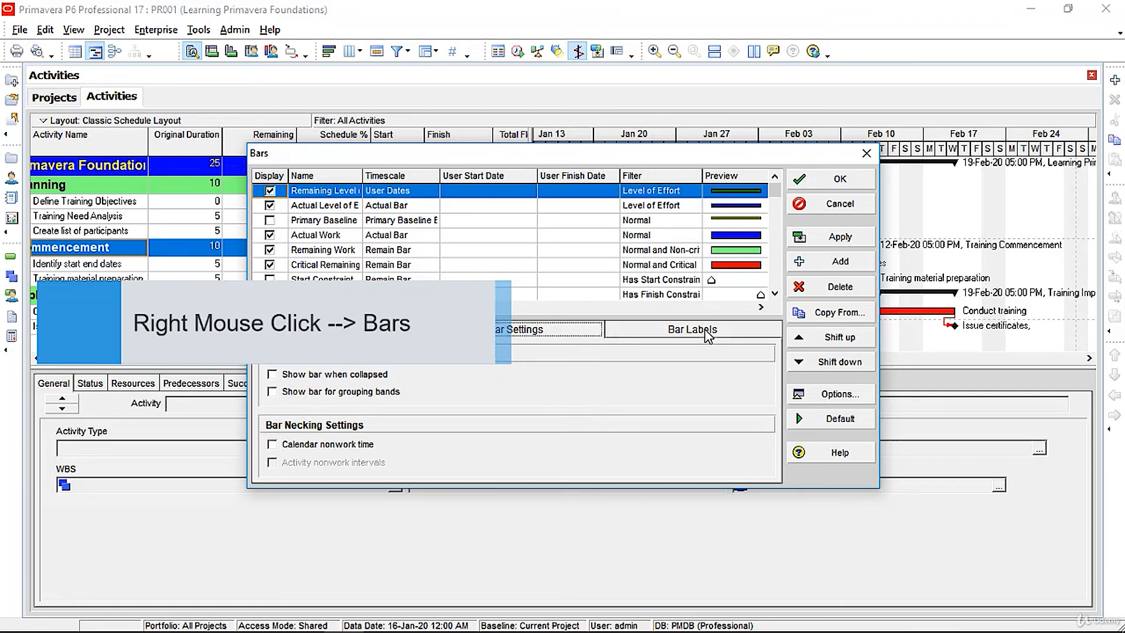
pyautogui.click(708, 331)
pyautogui.click(340, 329)
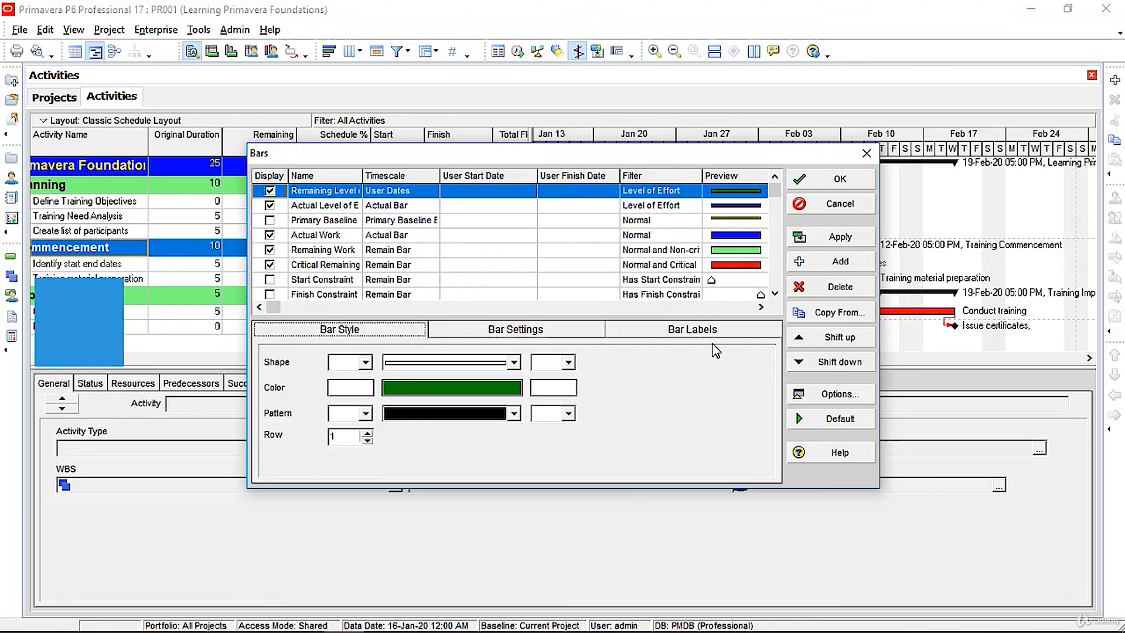
pyautogui.moveTo(778, 201); pyautogui.dragTo(777, 252)
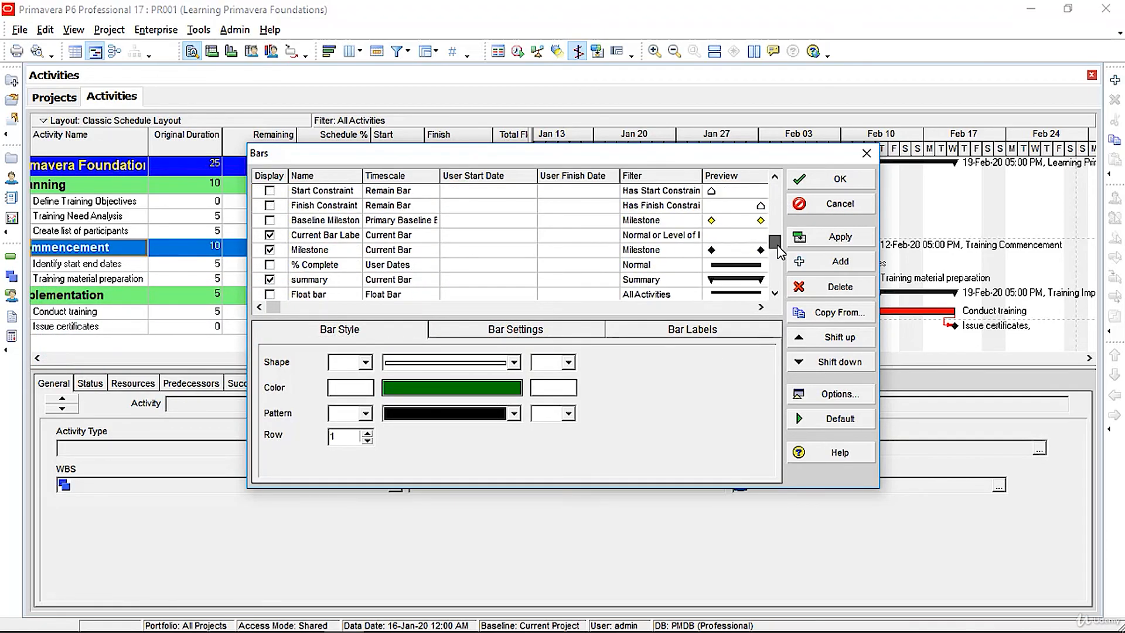
pyautogui.click(501, 252)
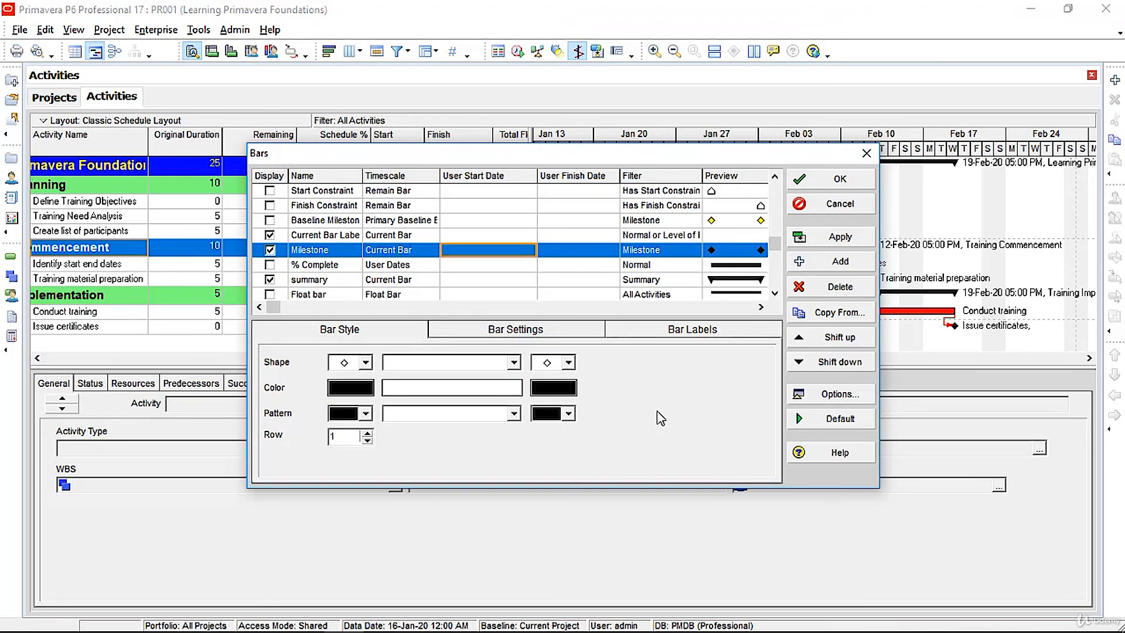
pyautogui.click(365, 362)
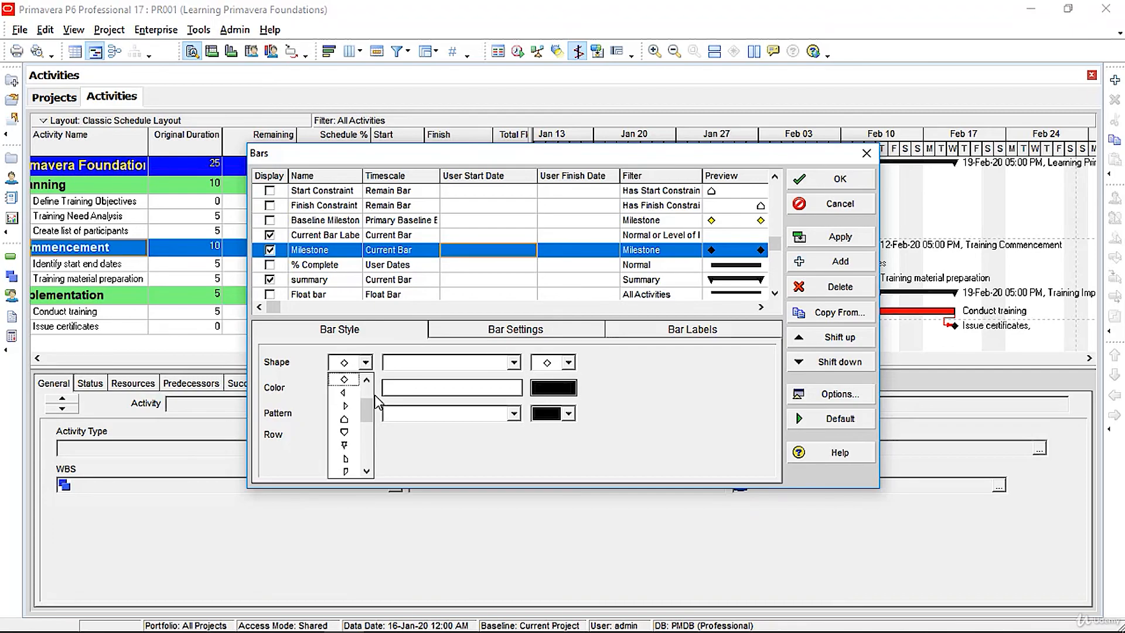
pyautogui.click(355, 421)
pyautogui.click(569, 362)
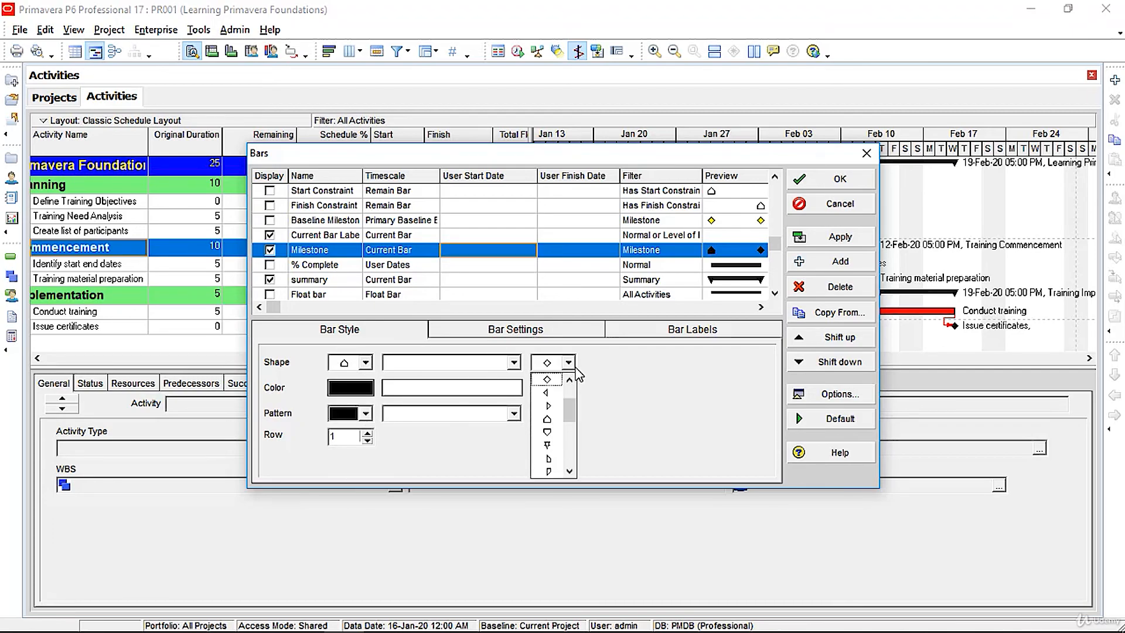
pyautogui.click(551, 420)
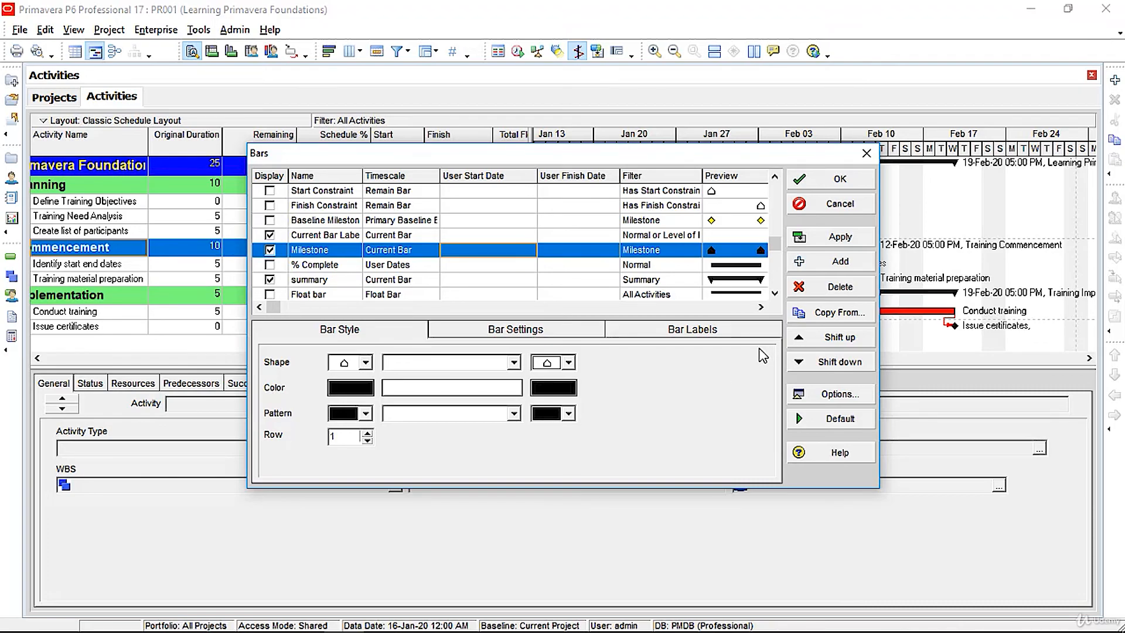
pyautogui.click(845, 238)
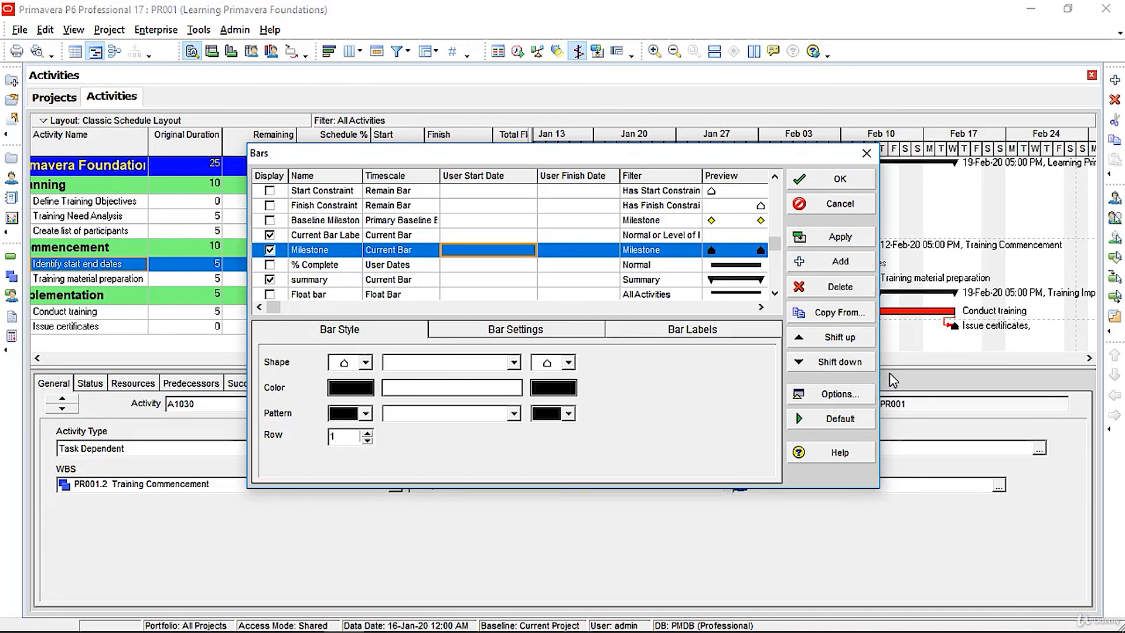
# Step: Set the milestone start and end shapes back to diamond and apply
pyautogui.click(365, 362)
pyautogui.moveTo(369, 423); pyautogui.dragTo(371, 395)
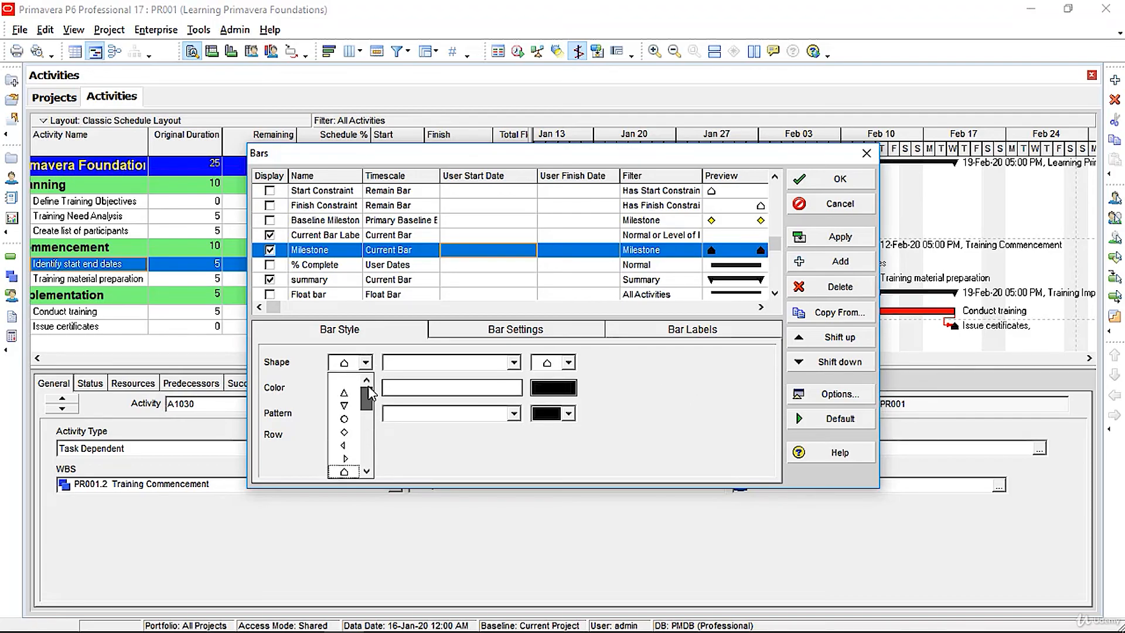
pyautogui.click(344, 432)
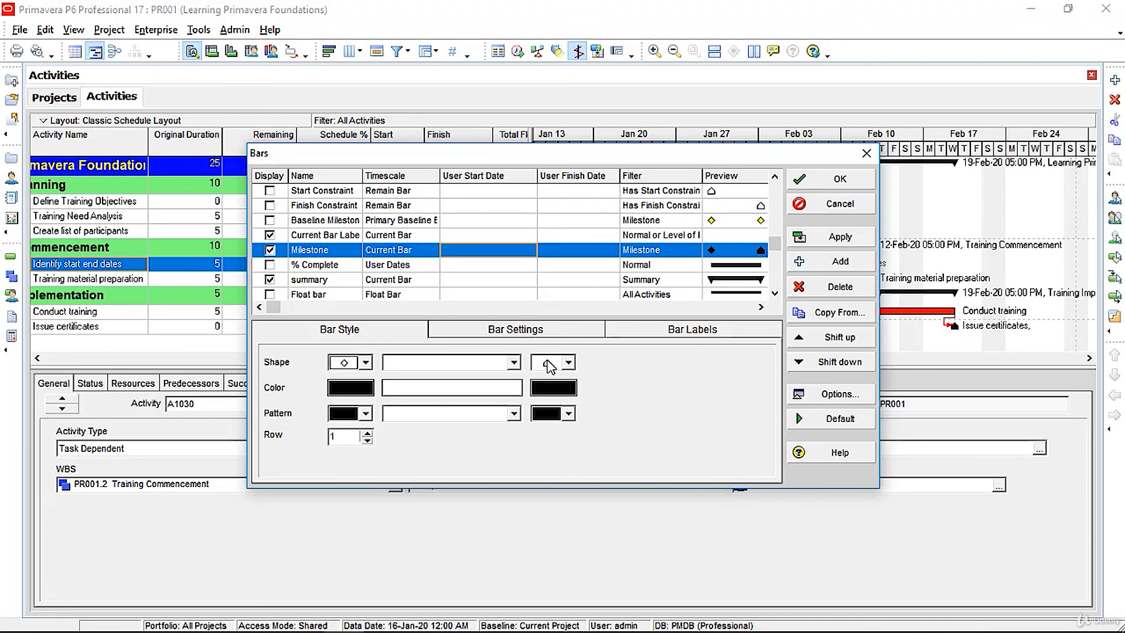
pyautogui.click(569, 362)
pyautogui.moveTo(571, 421); pyautogui.dragTo(568, 398)
pyautogui.click(555, 432)
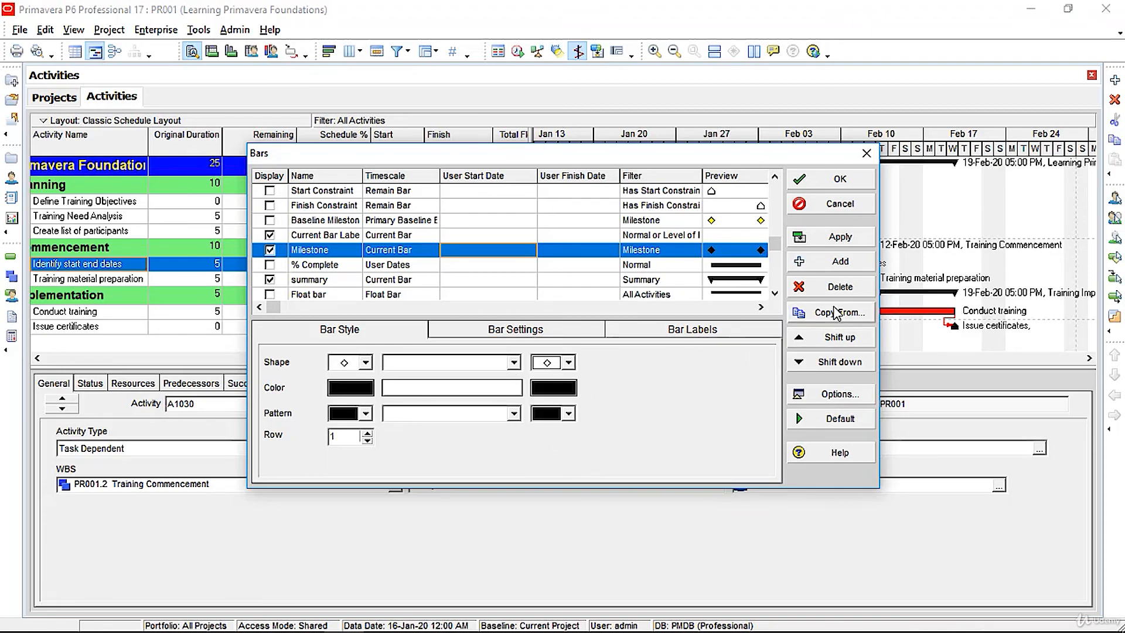
pyautogui.click(847, 240)
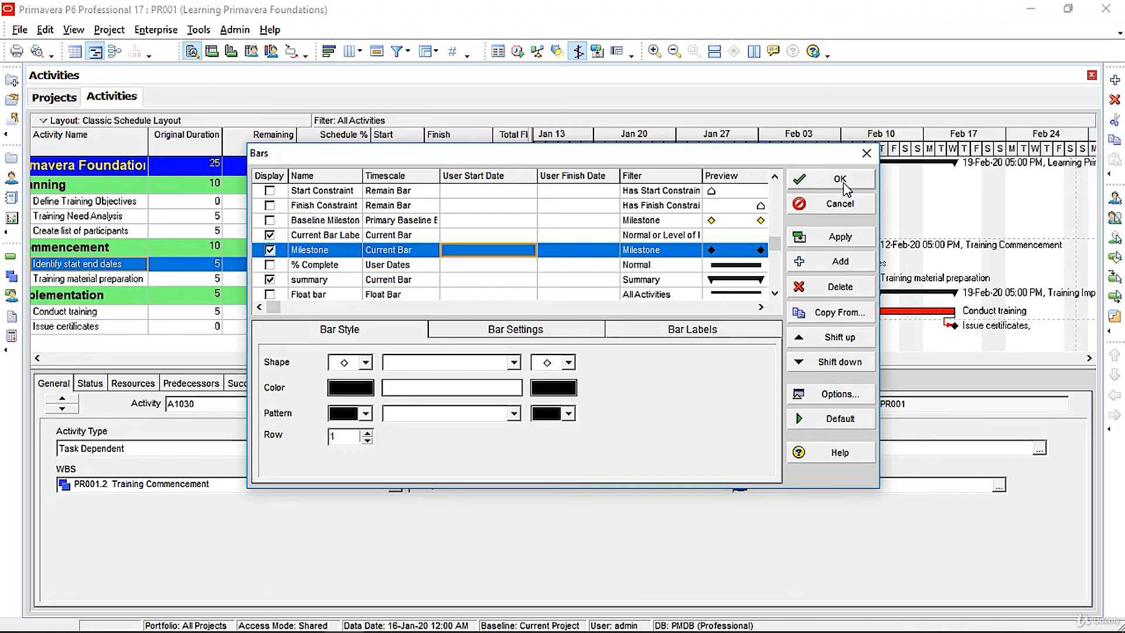
pyautogui.click(845, 242)
pyautogui.moveTo(668, 159); pyautogui.dragTo(582, 165)
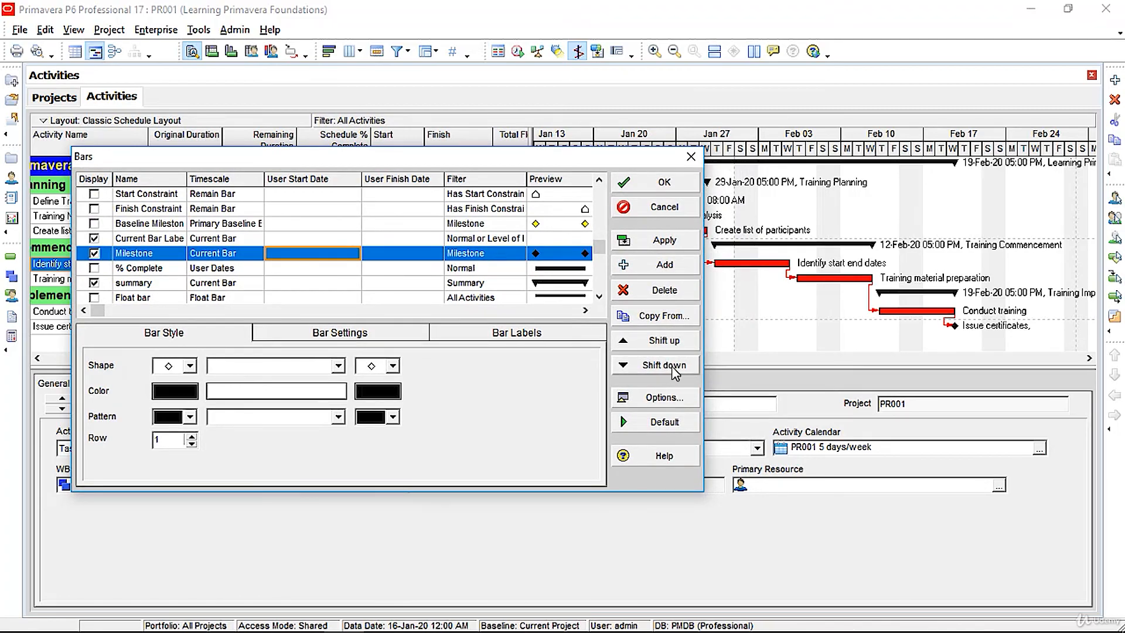
# Step: In Bar Chart Options, enable vertical sight lines: major every 1 Month, minor every 1 Day
pyautogui.click(671, 398)
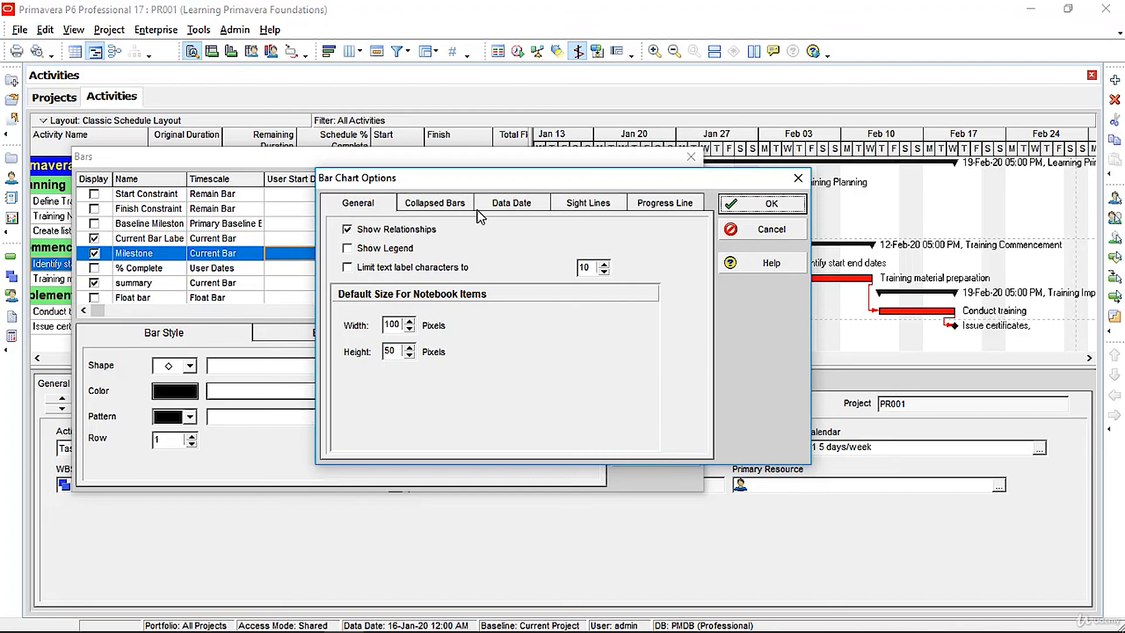
pyautogui.click(454, 205)
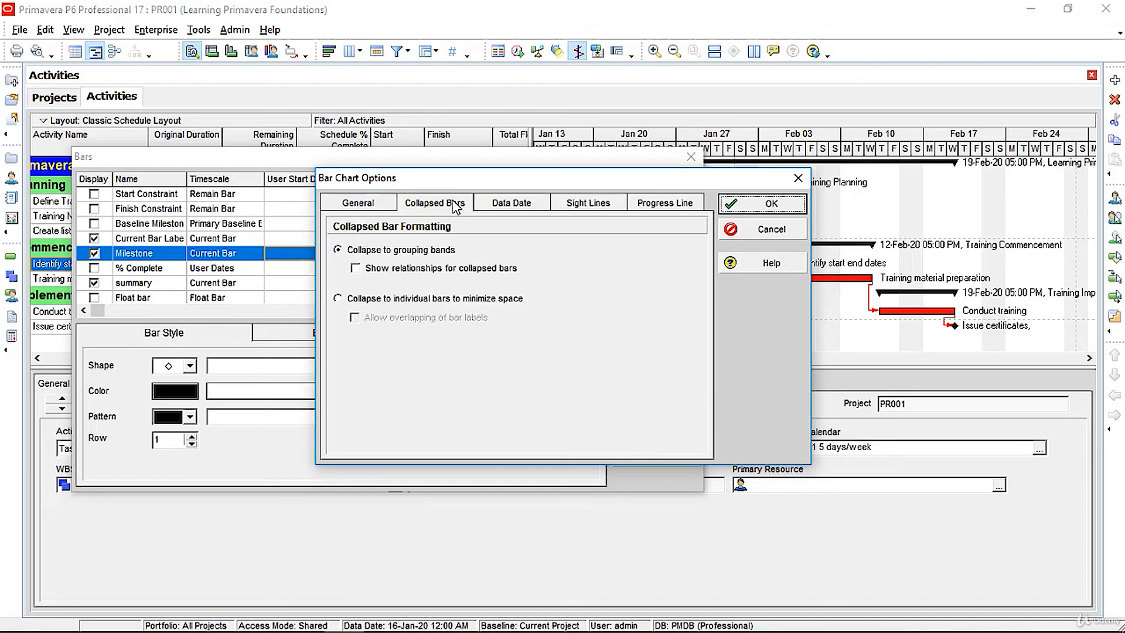
pyautogui.click(516, 205)
pyautogui.click(618, 206)
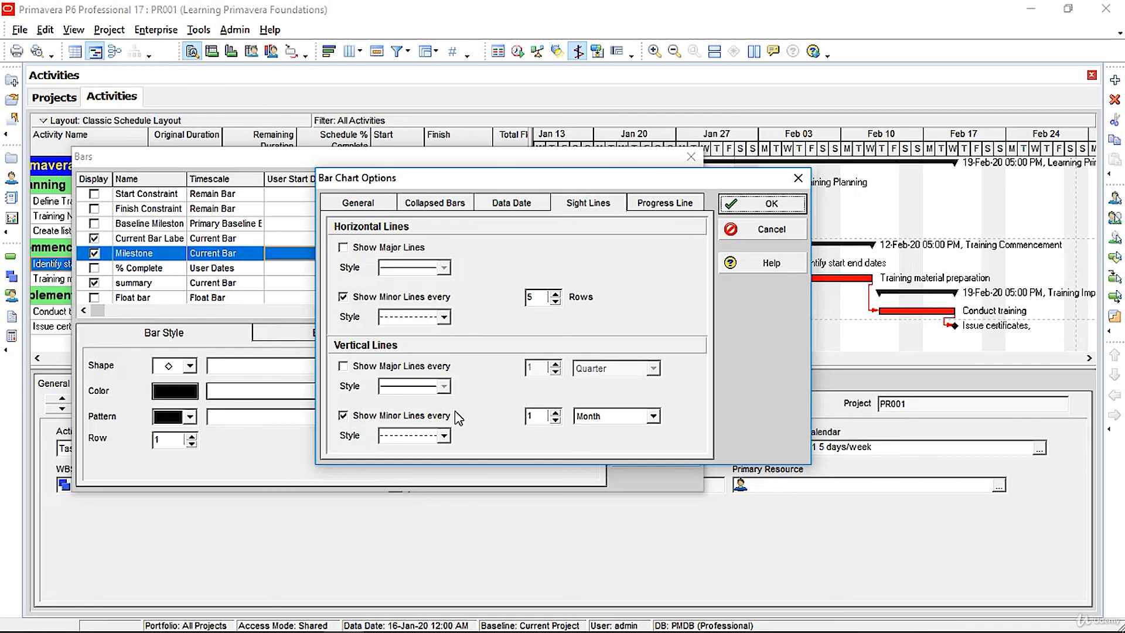
pyautogui.click(435, 369)
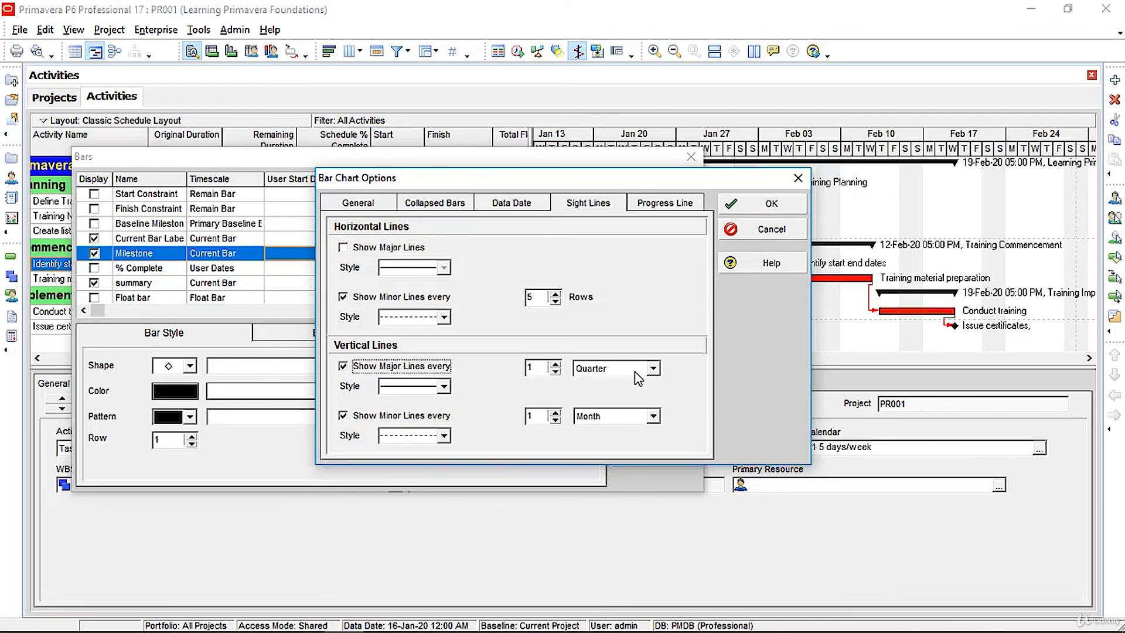
pyautogui.click(652, 369)
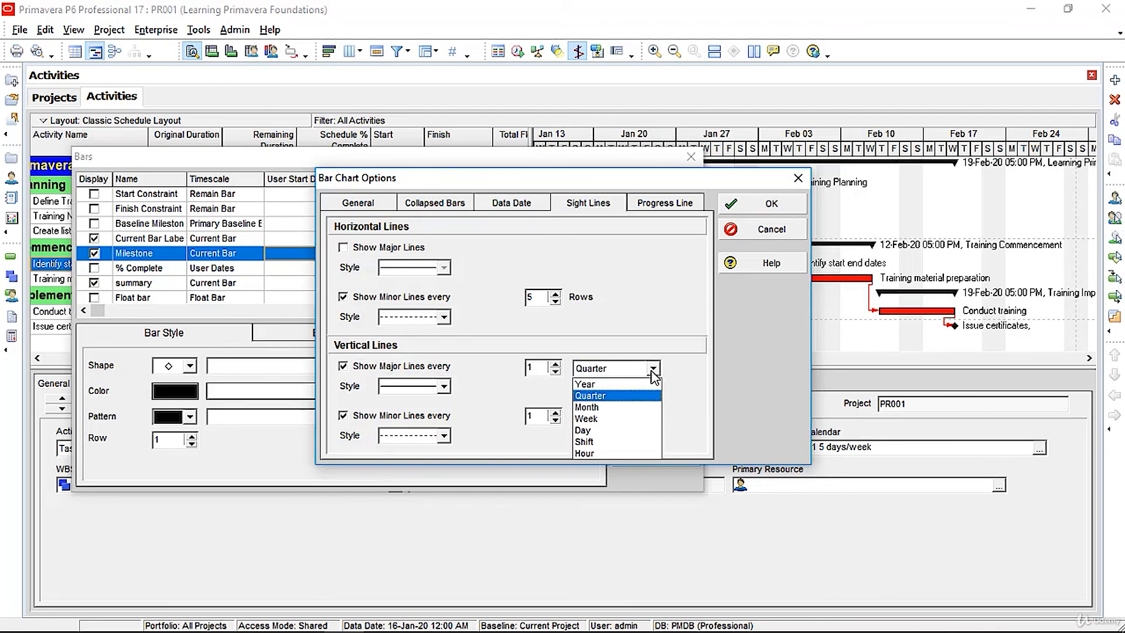
pyautogui.click(638, 406)
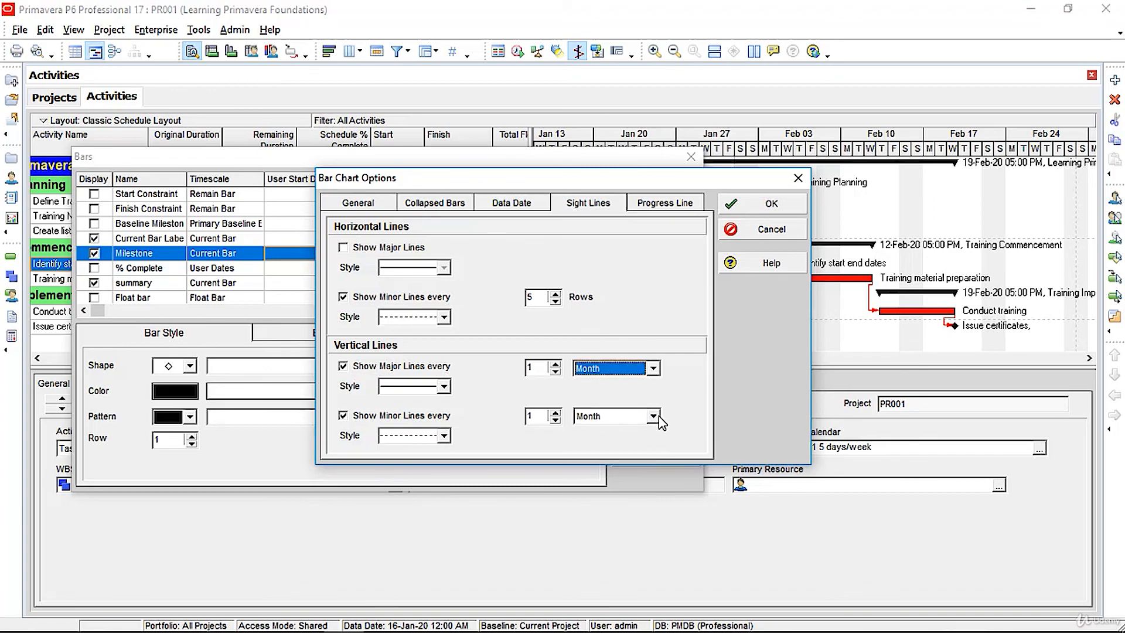
pyautogui.click(659, 417)
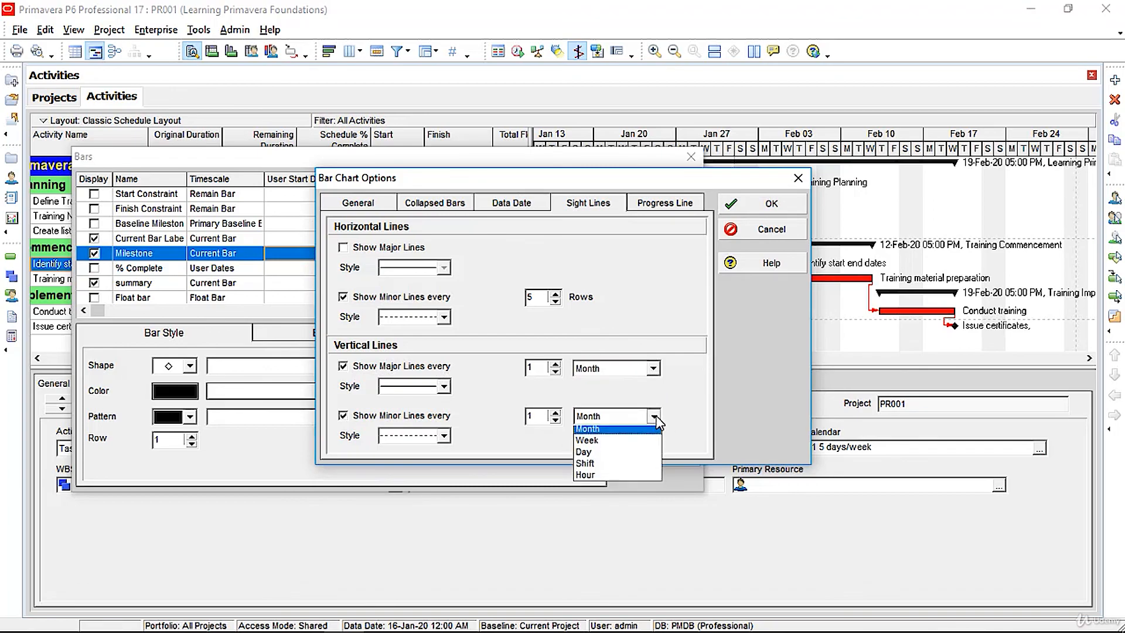
pyautogui.click(624, 455)
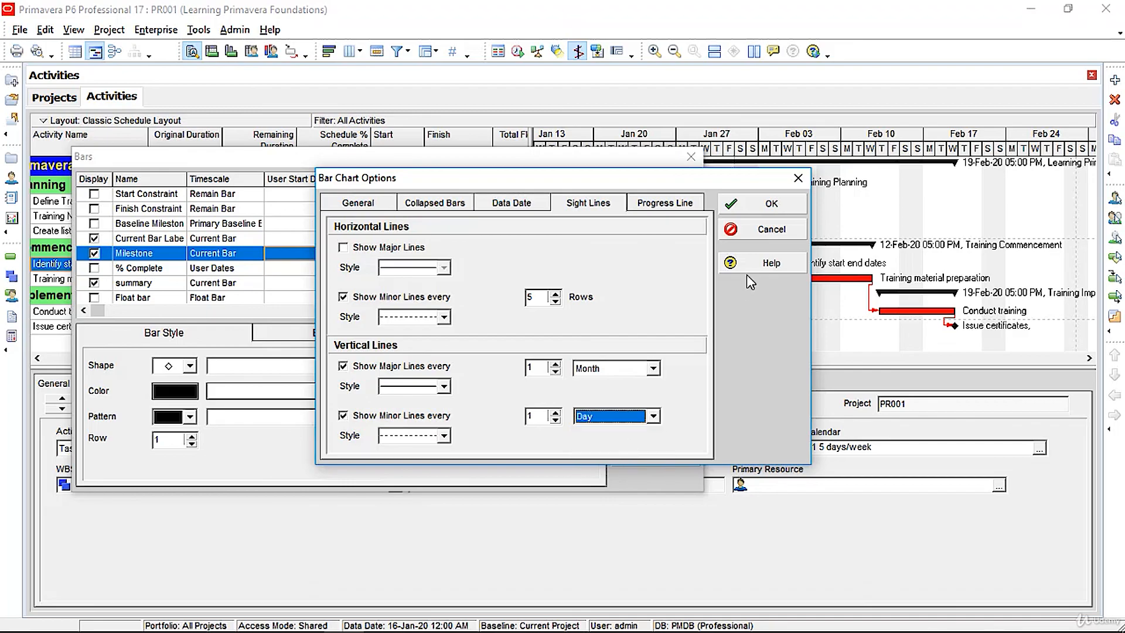
pyautogui.click(772, 205)
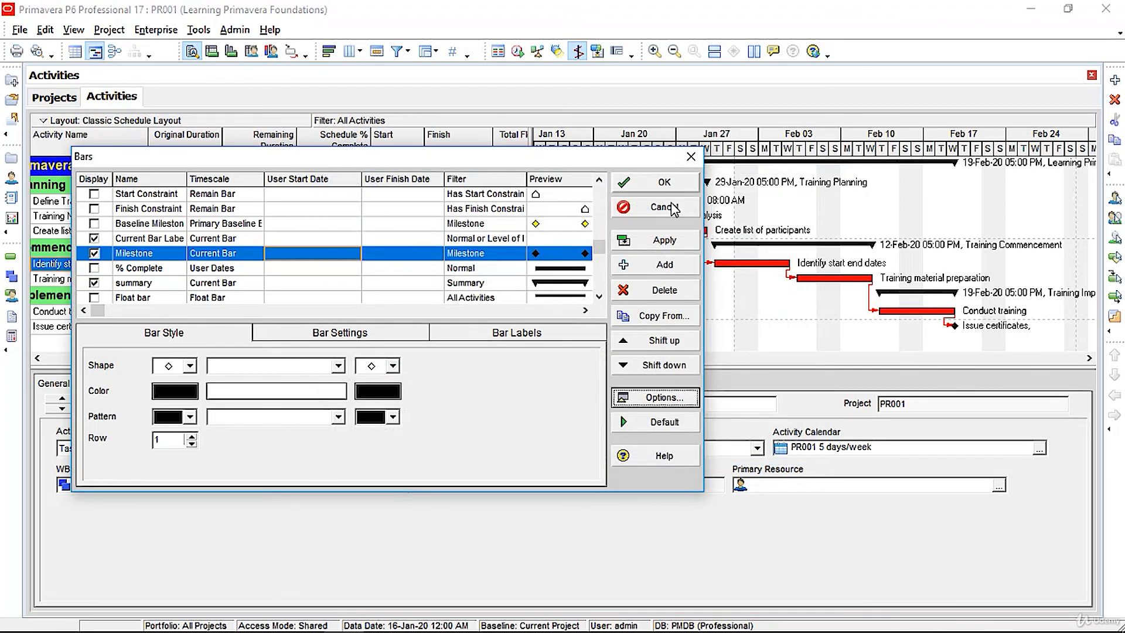
pyautogui.click(664, 240)
pyautogui.click(671, 186)
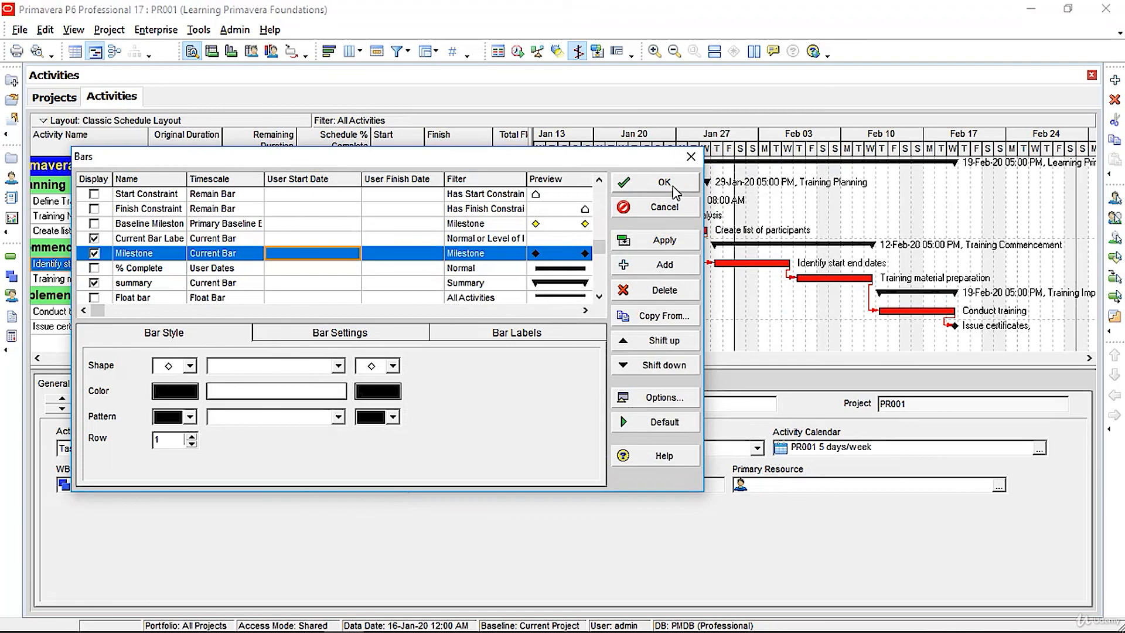